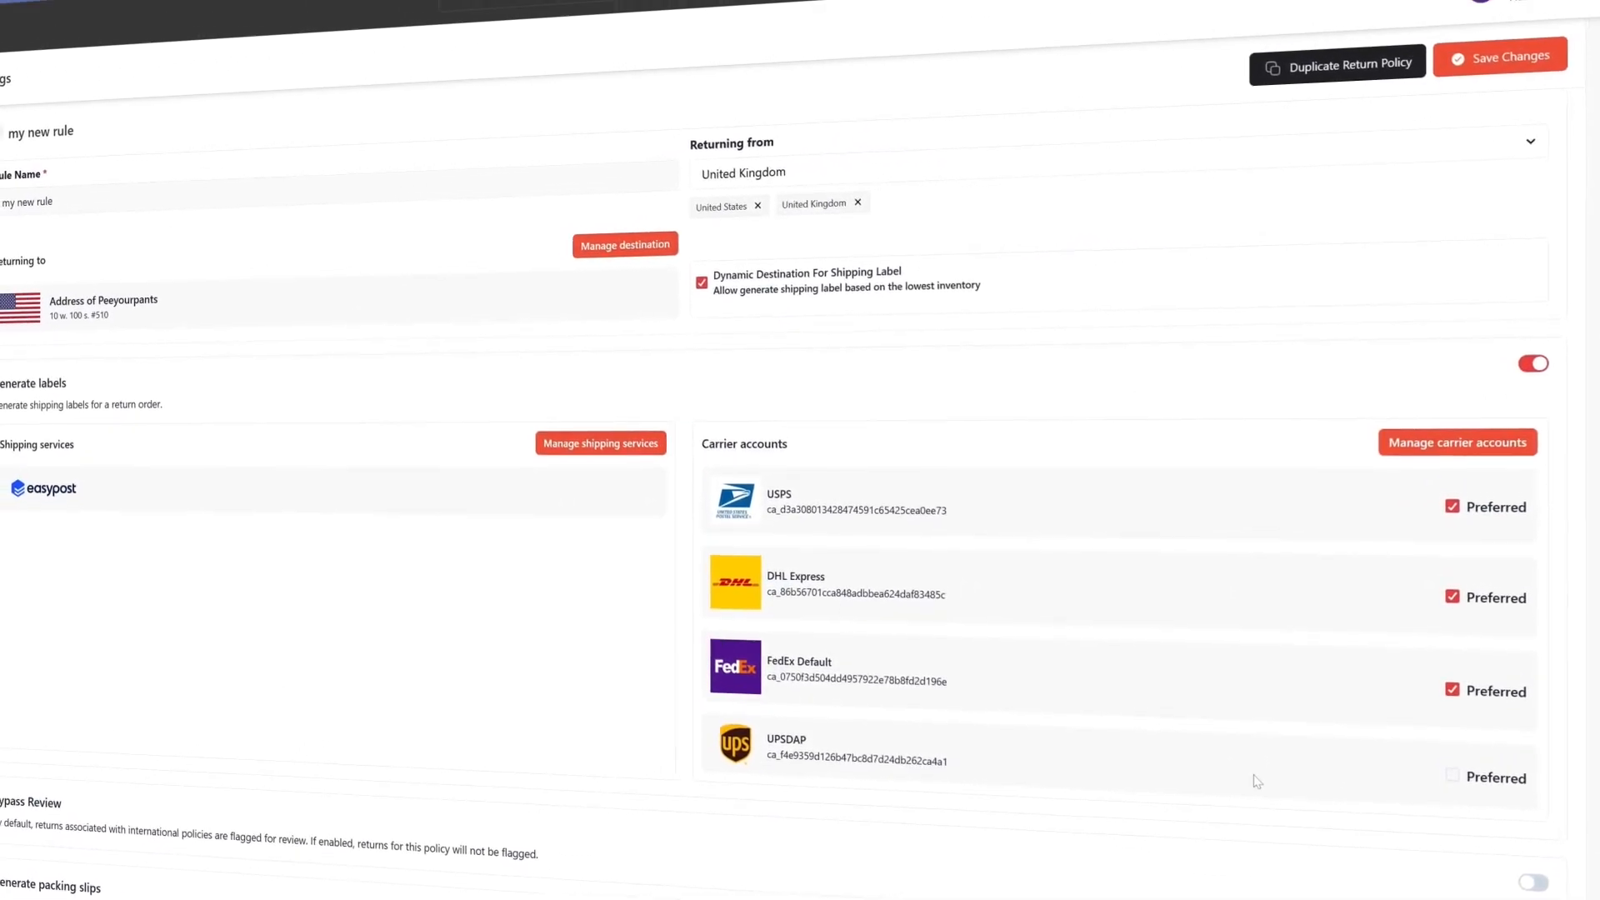
pyautogui.click(1493, 112)
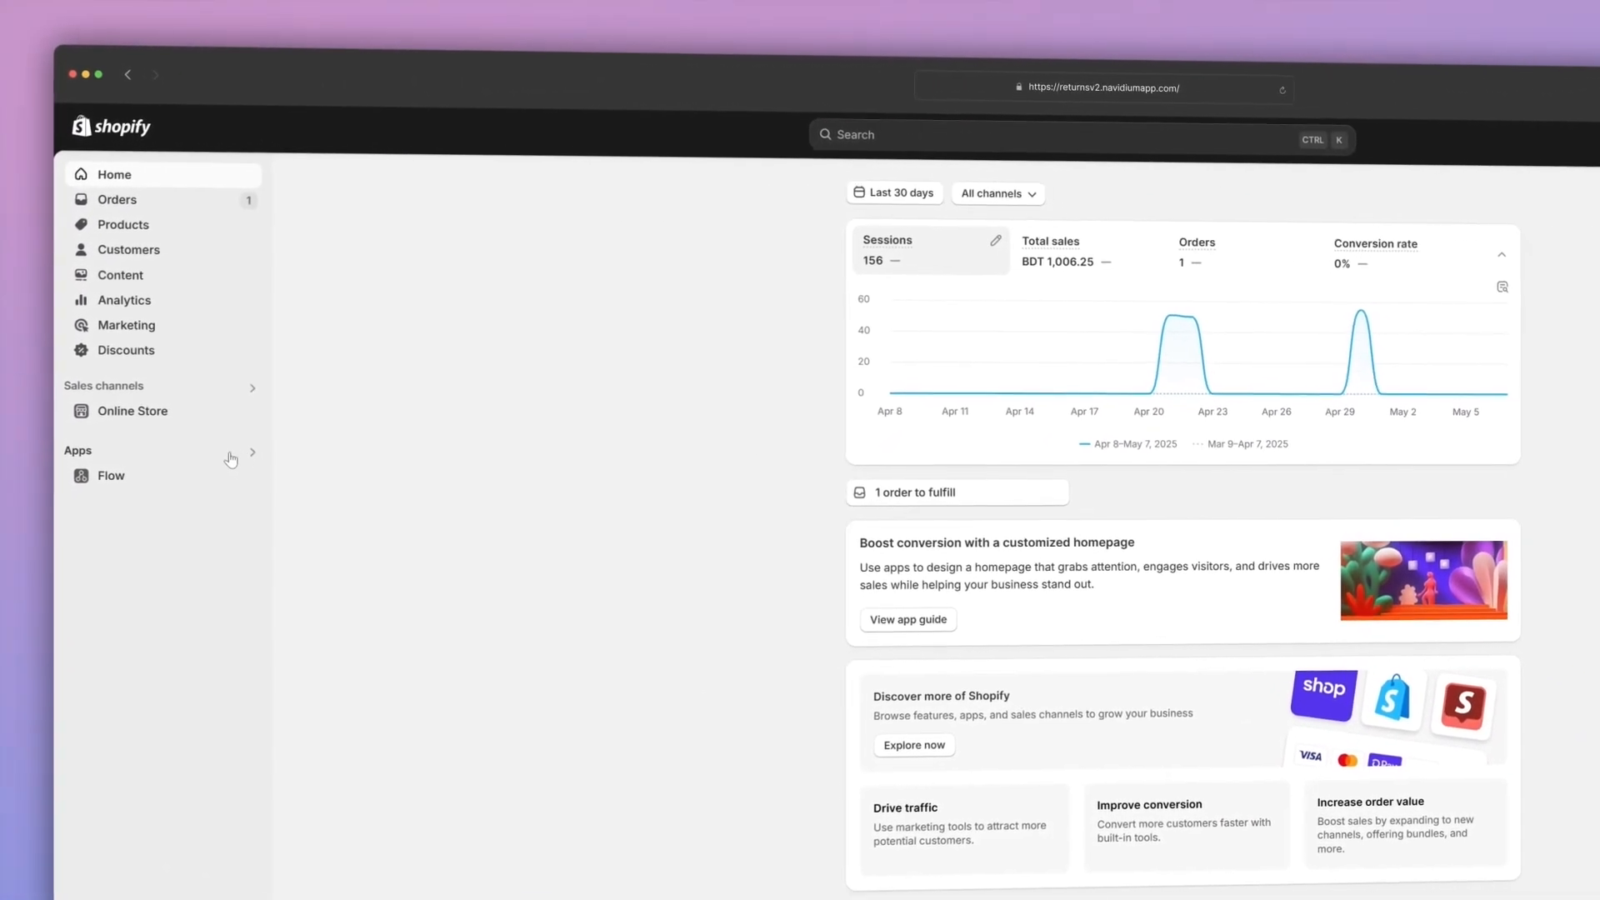
# Search the installed apps for "navidium returns", open Navidium Returns & Exchanges and sign in to the account.
pyautogui.click(241, 454)
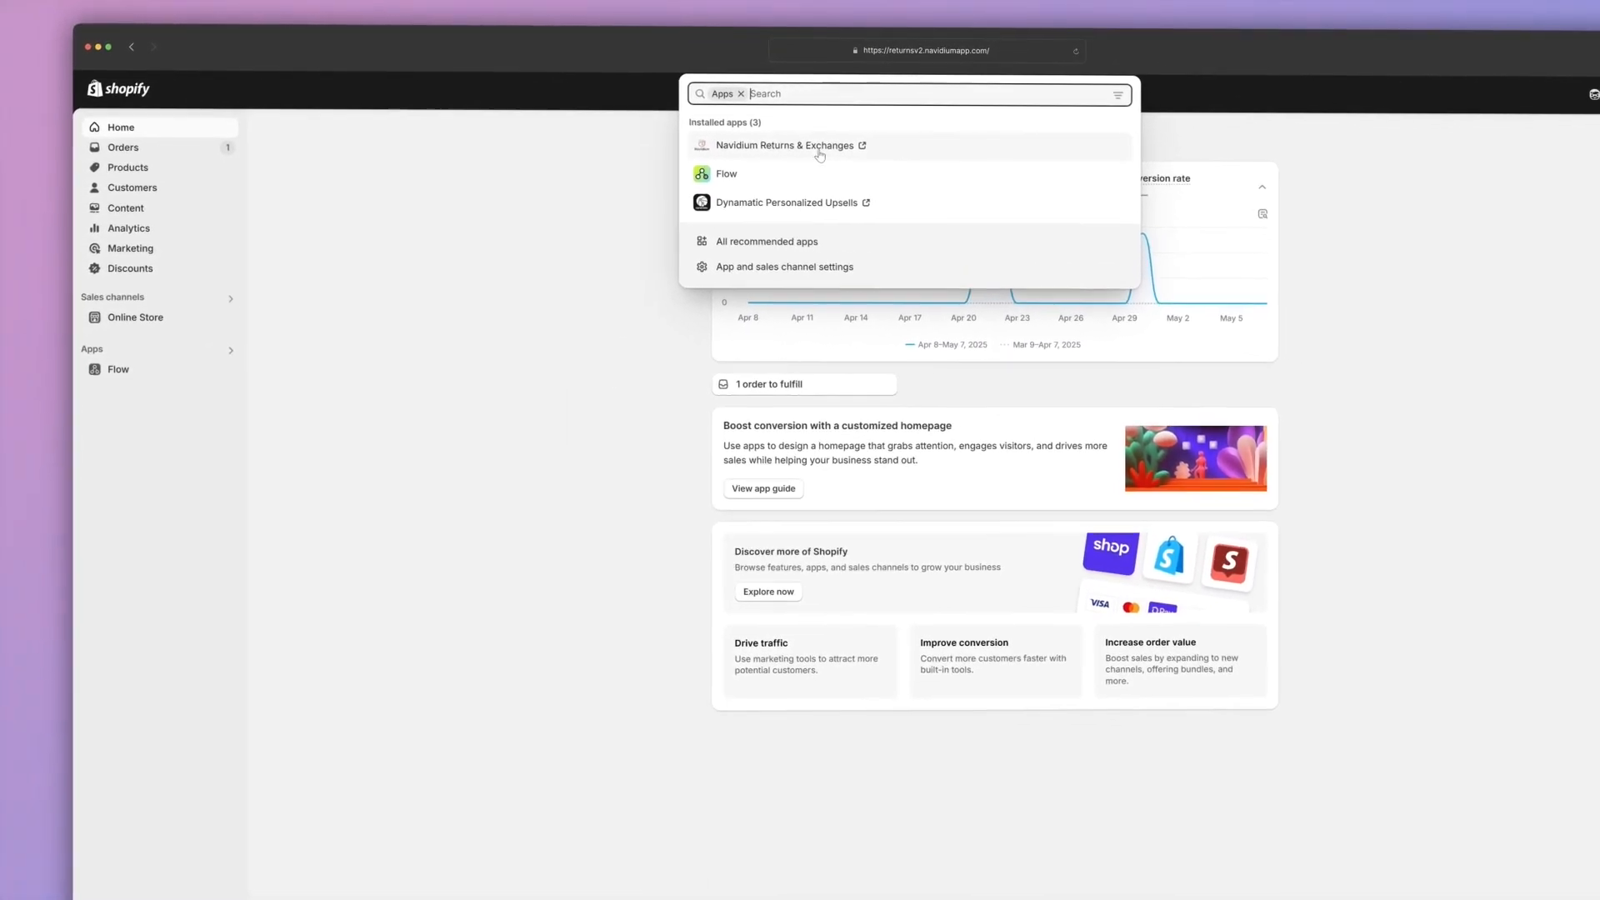
pyautogui.write('navid')
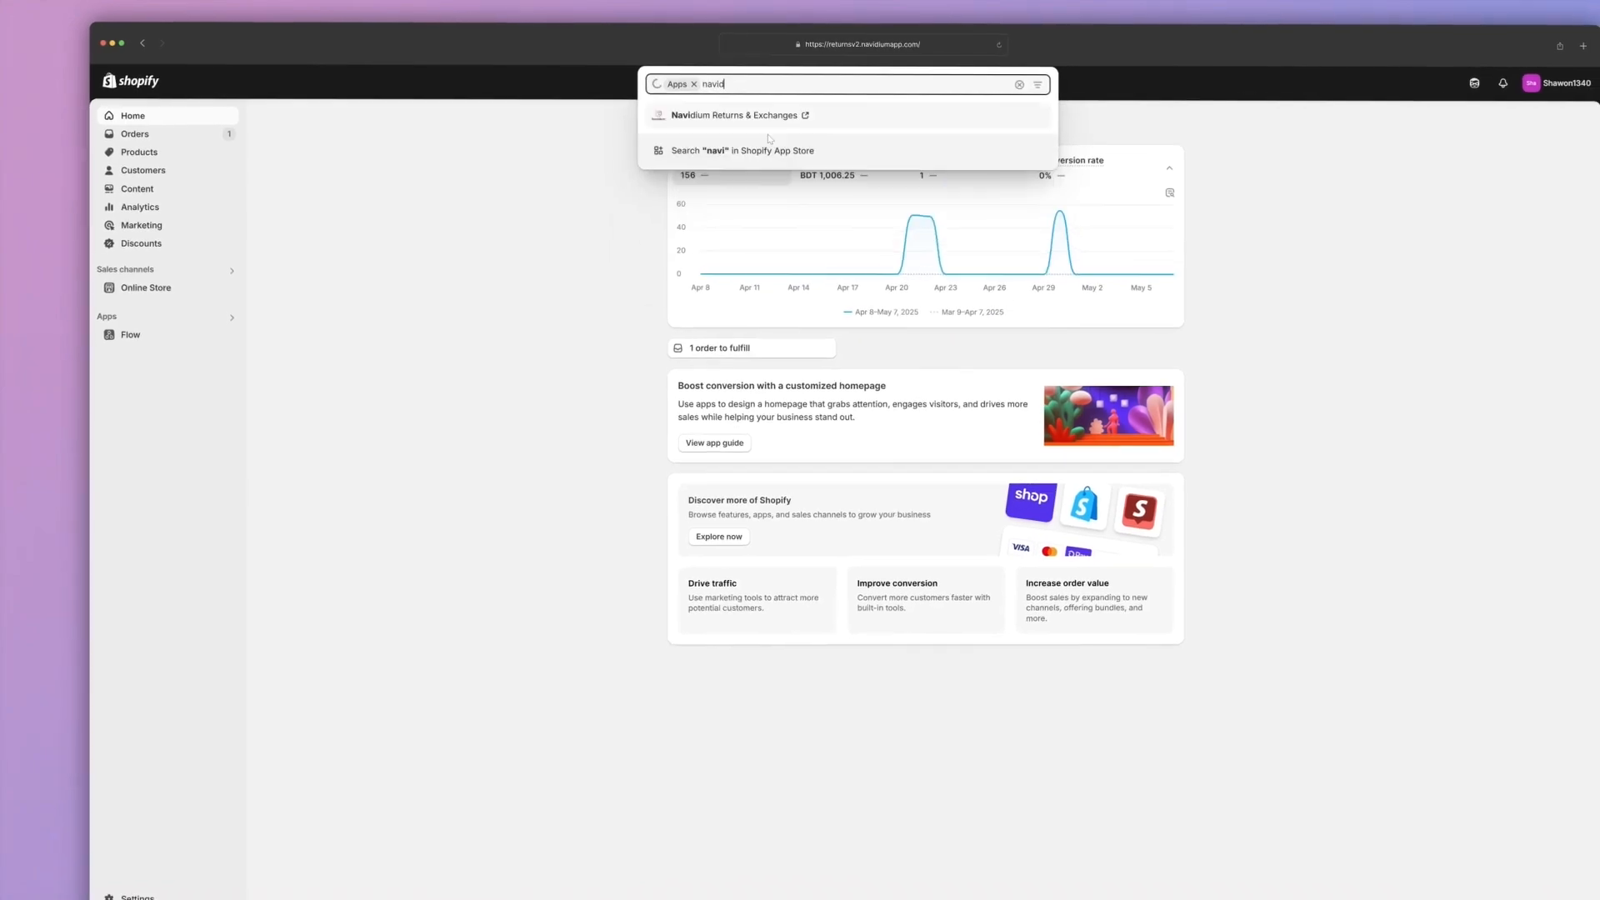
pyautogui.write('ium returns')
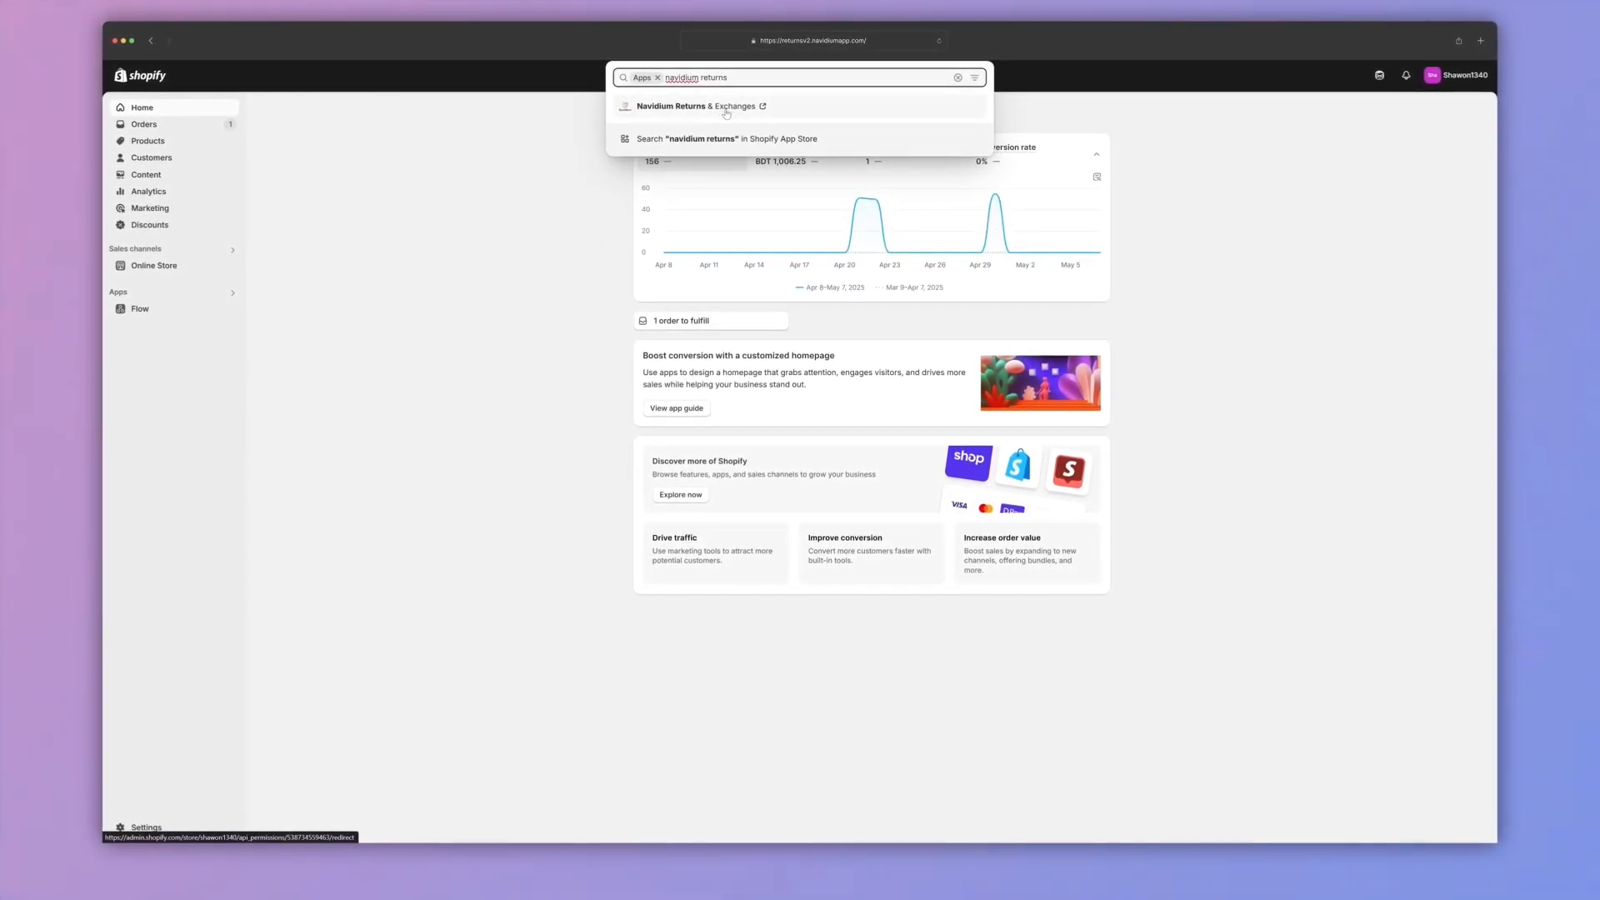
pyautogui.click(723, 113)
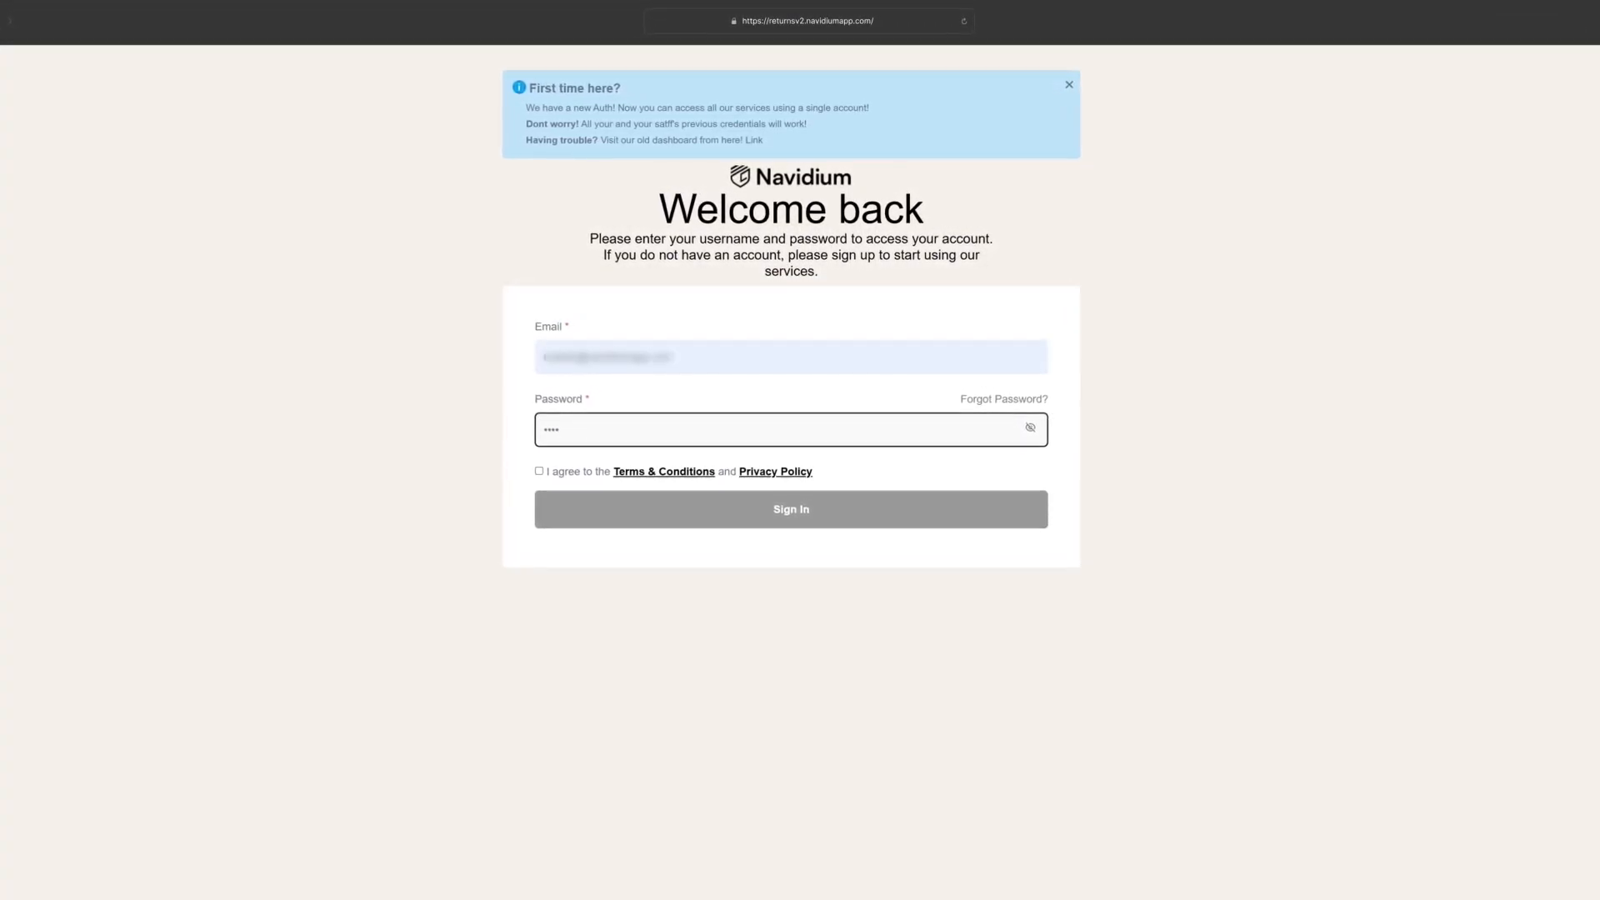
pyautogui.click(762, 528)
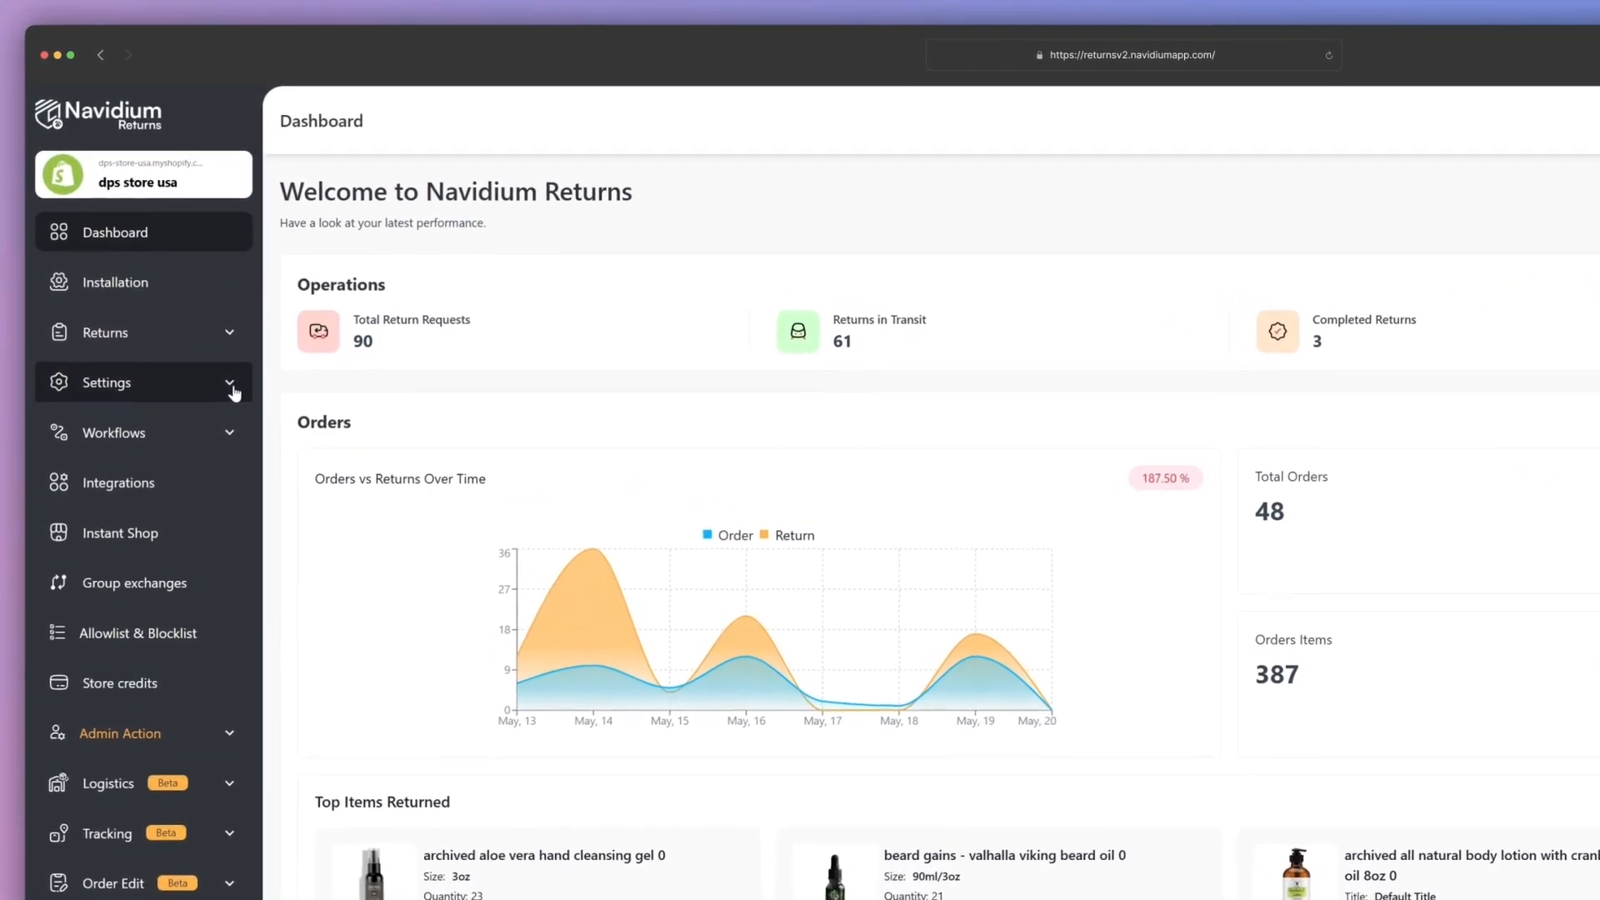
# Start creating a new return policy from the return policies settings.
pyautogui.click(232, 386)
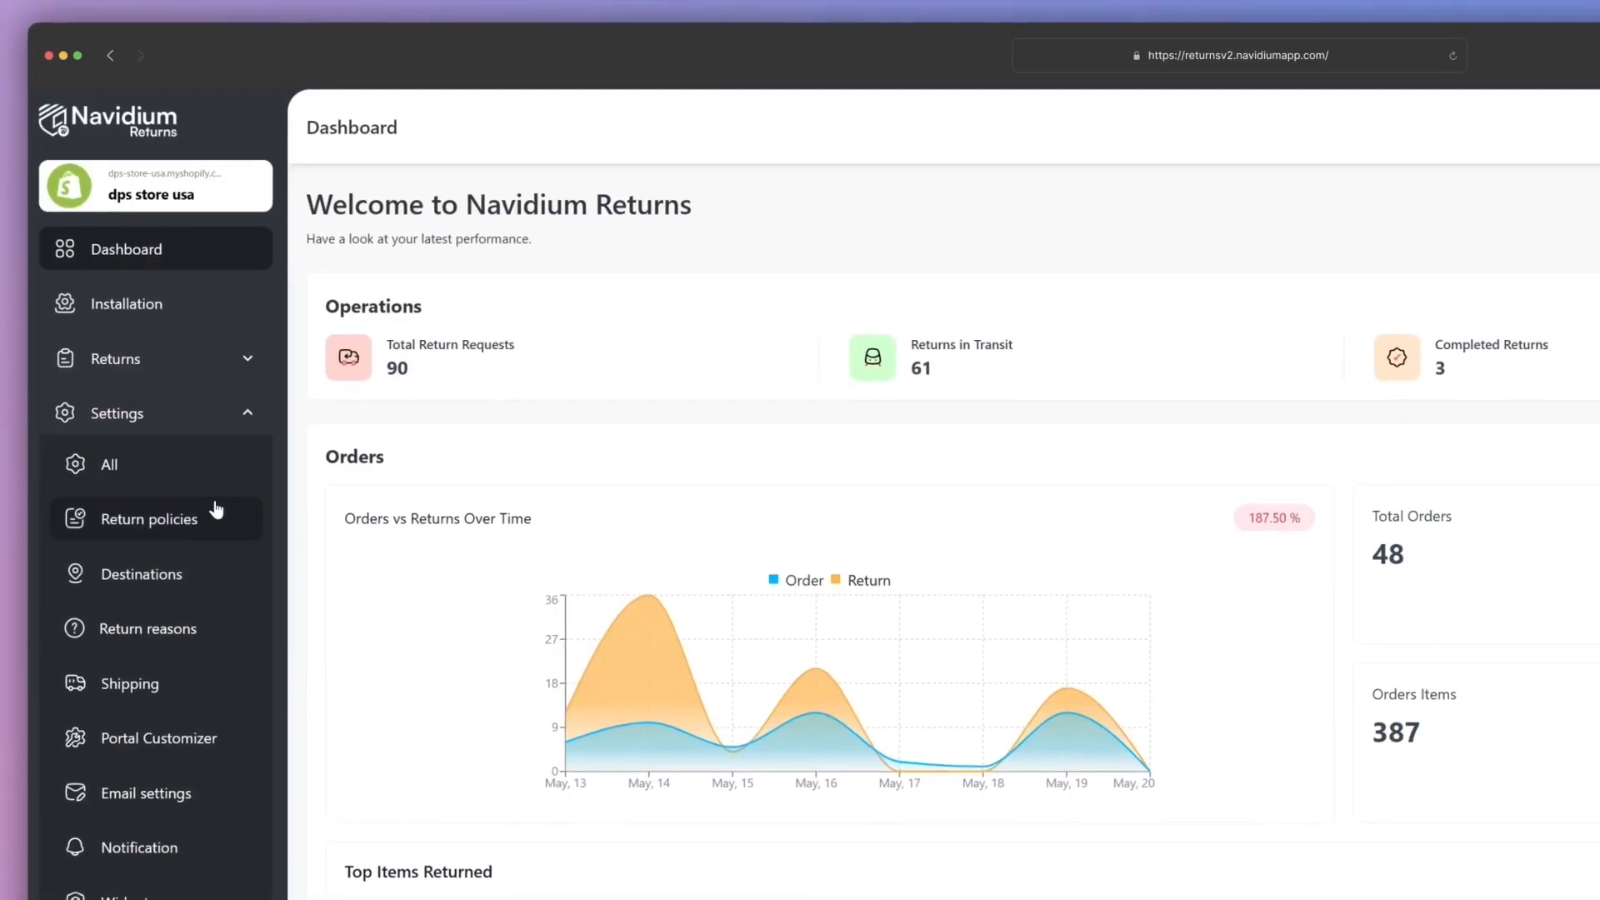
pyautogui.click(213, 517)
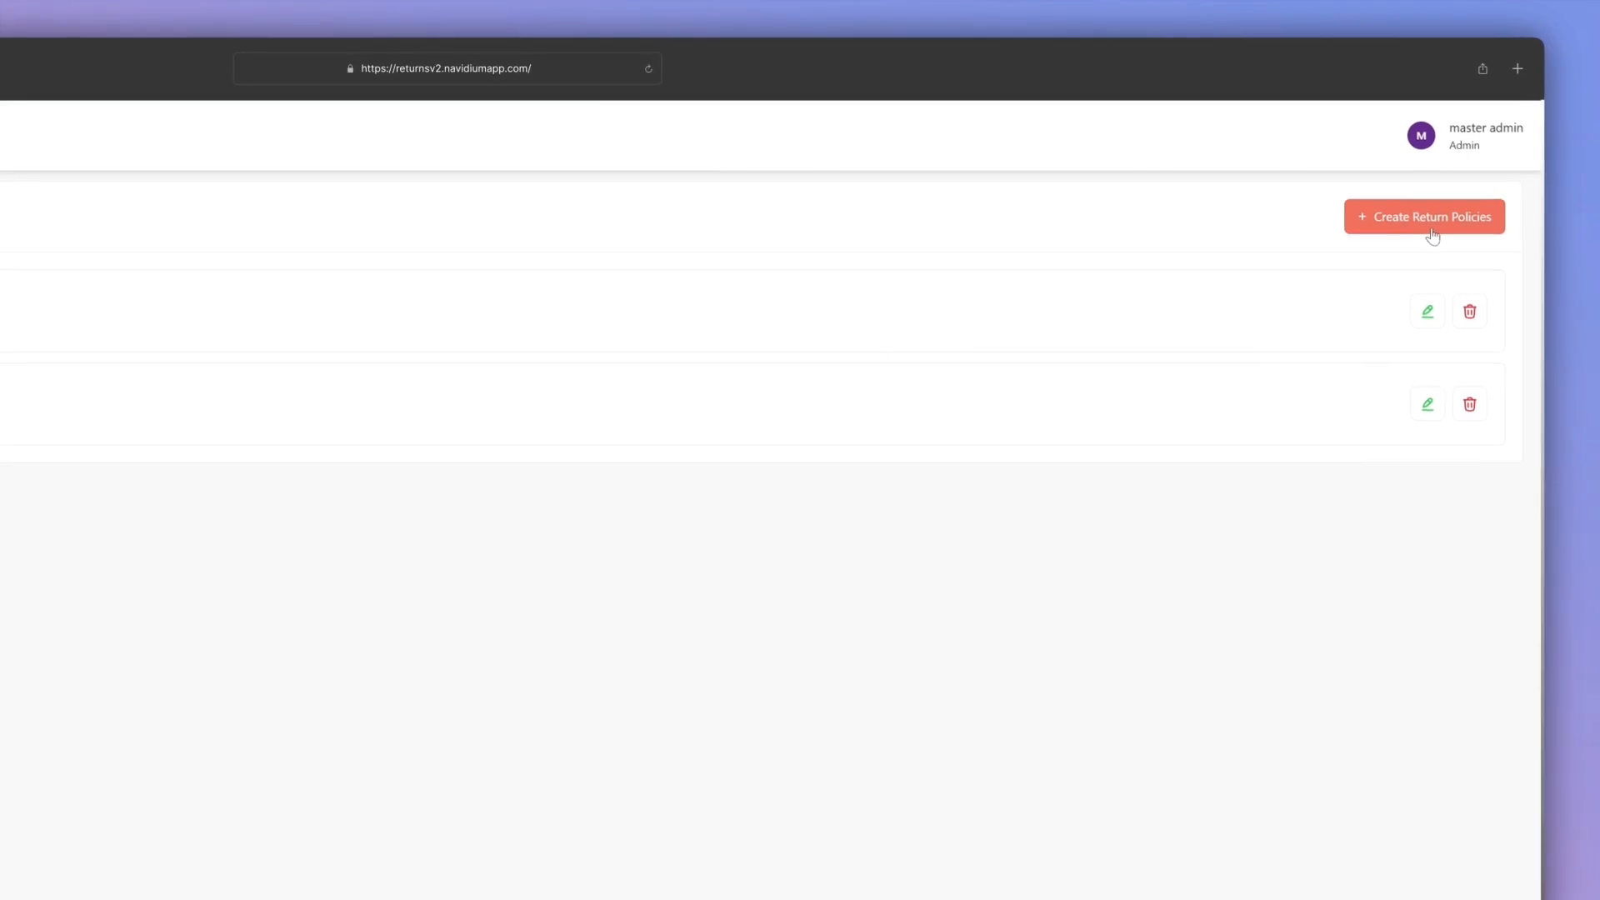
pyautogui.click(1431, 237)
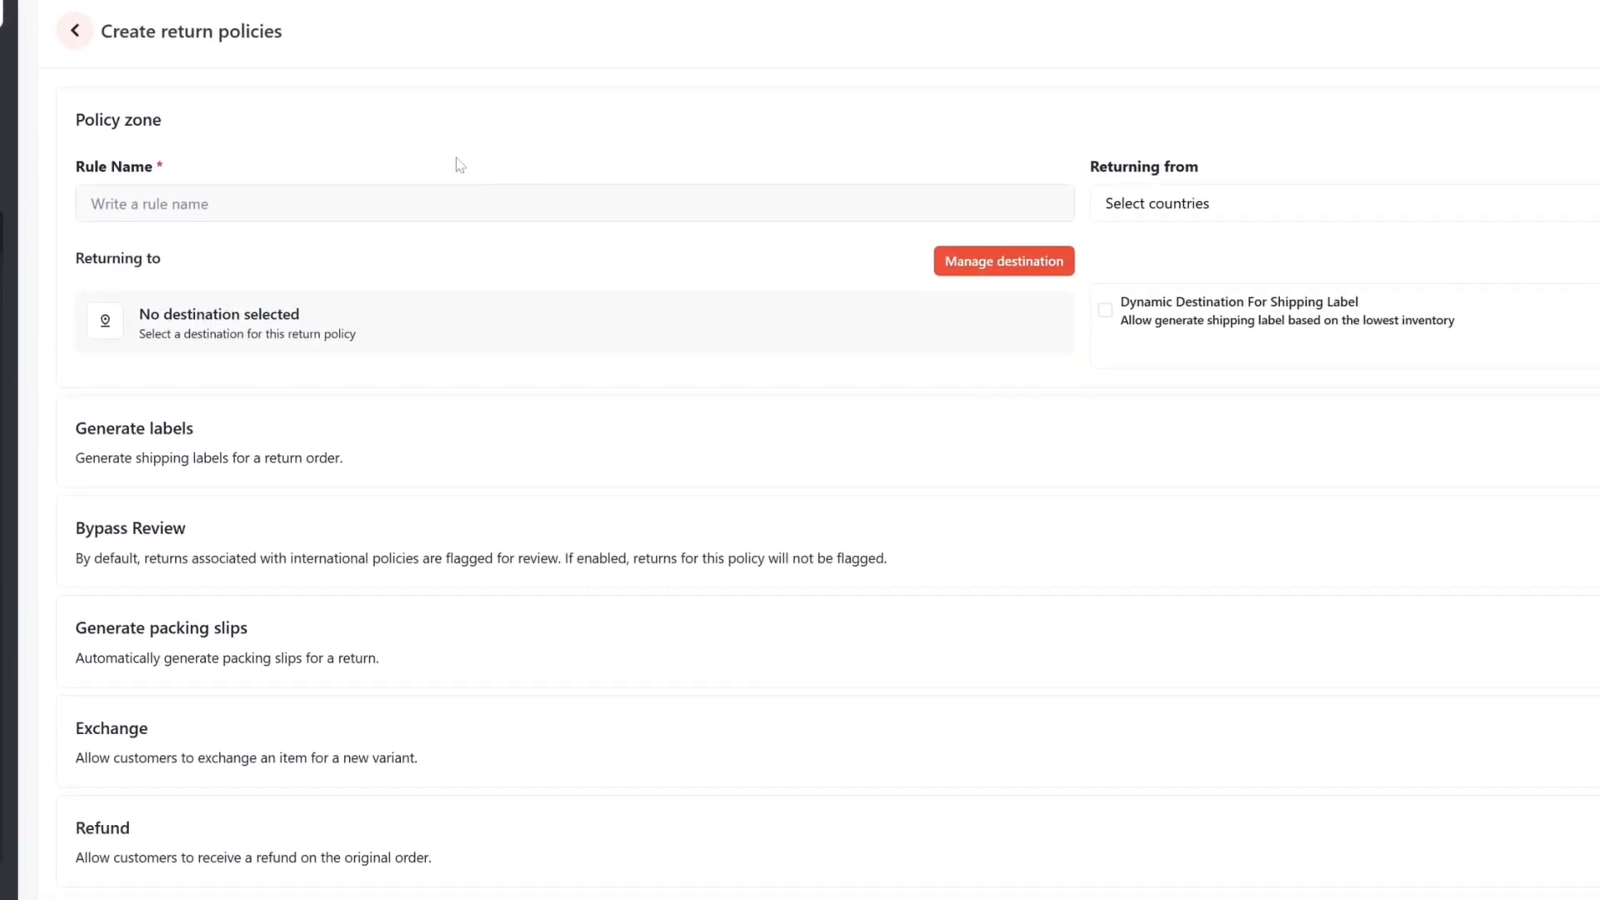
# Name the policy rule "my new rule" and add United States and United Kingdom as the countries returned from.
pyautogui.click(294, 205)
pyautogui.write('my')
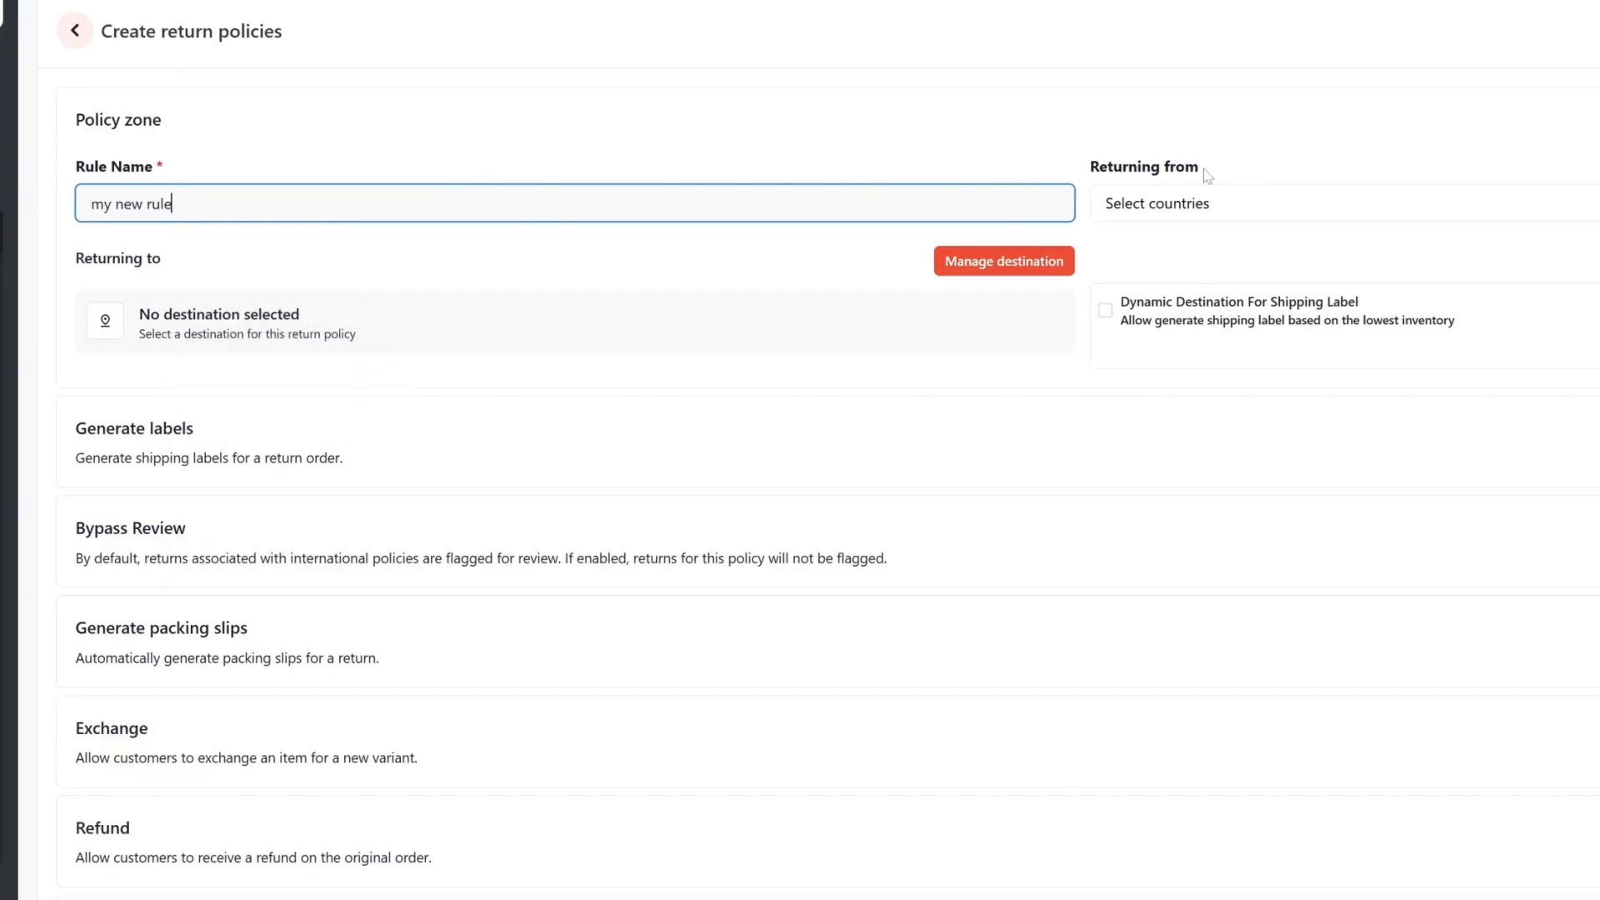
pyautogui.click(1326, 204)
pyautogui.scroll(2, 680, 733)
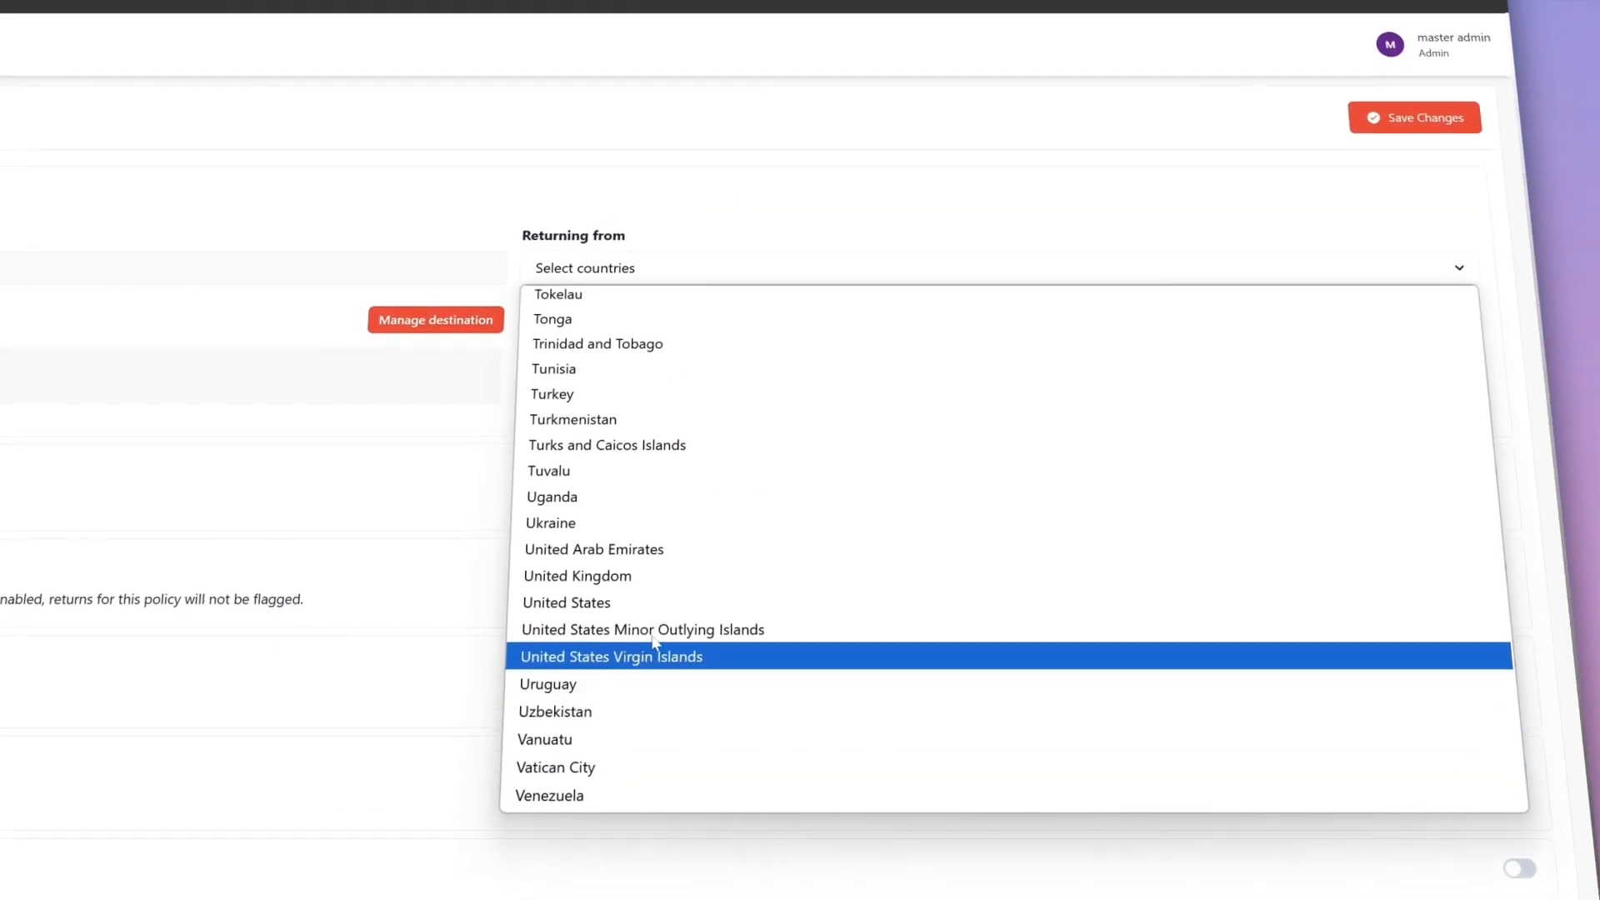
pyautogui.click(654, 616)
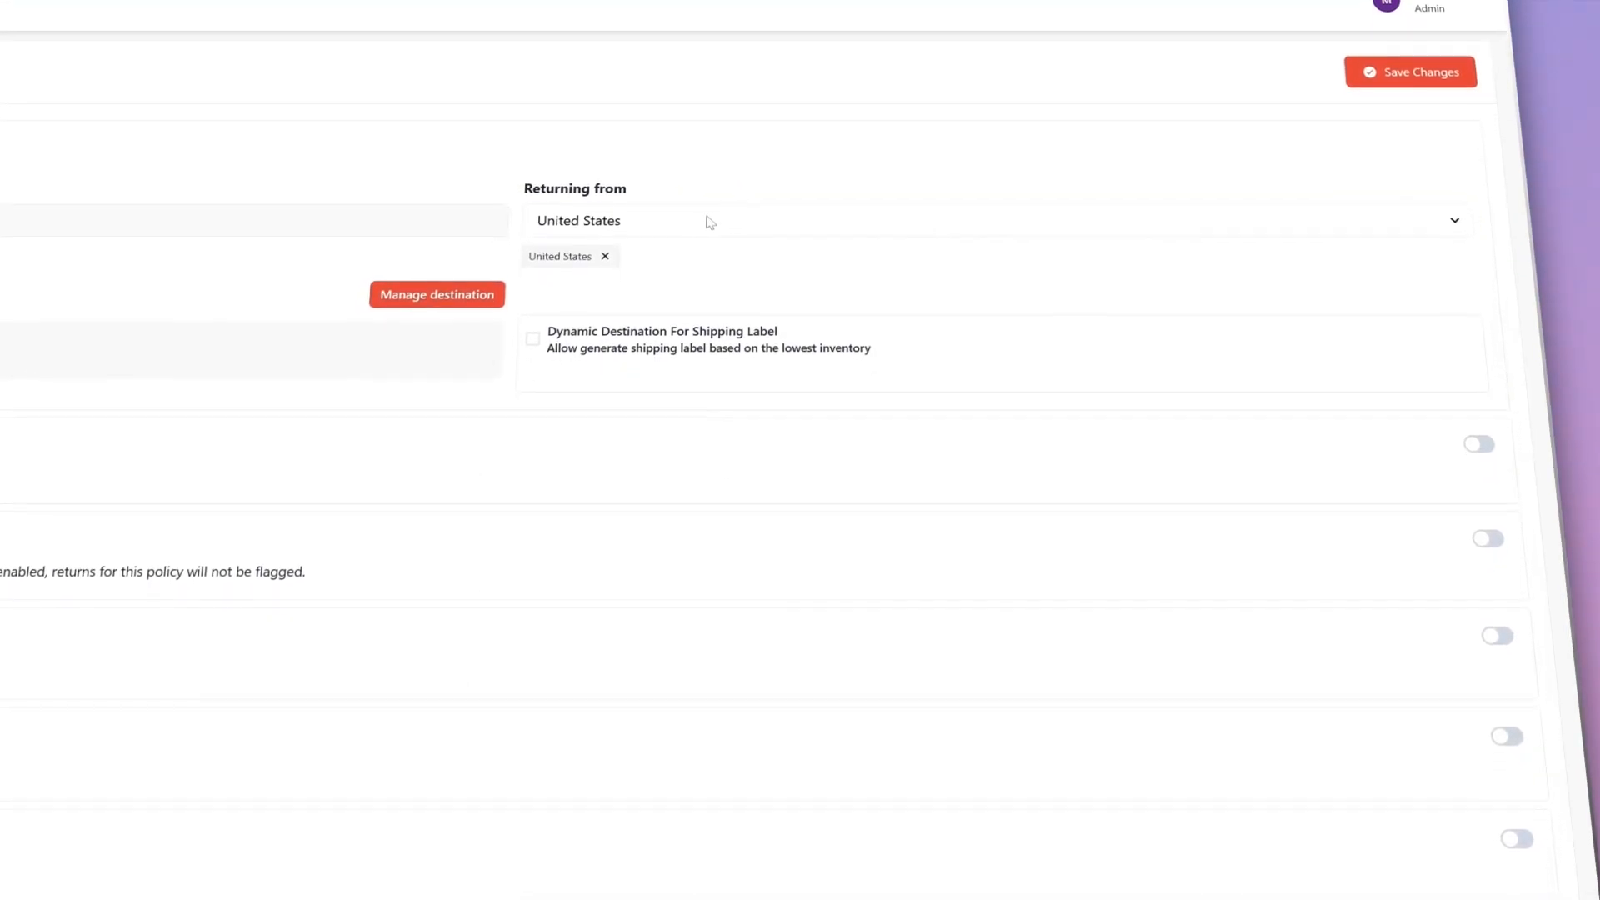
pyautogui.click(713, 248)
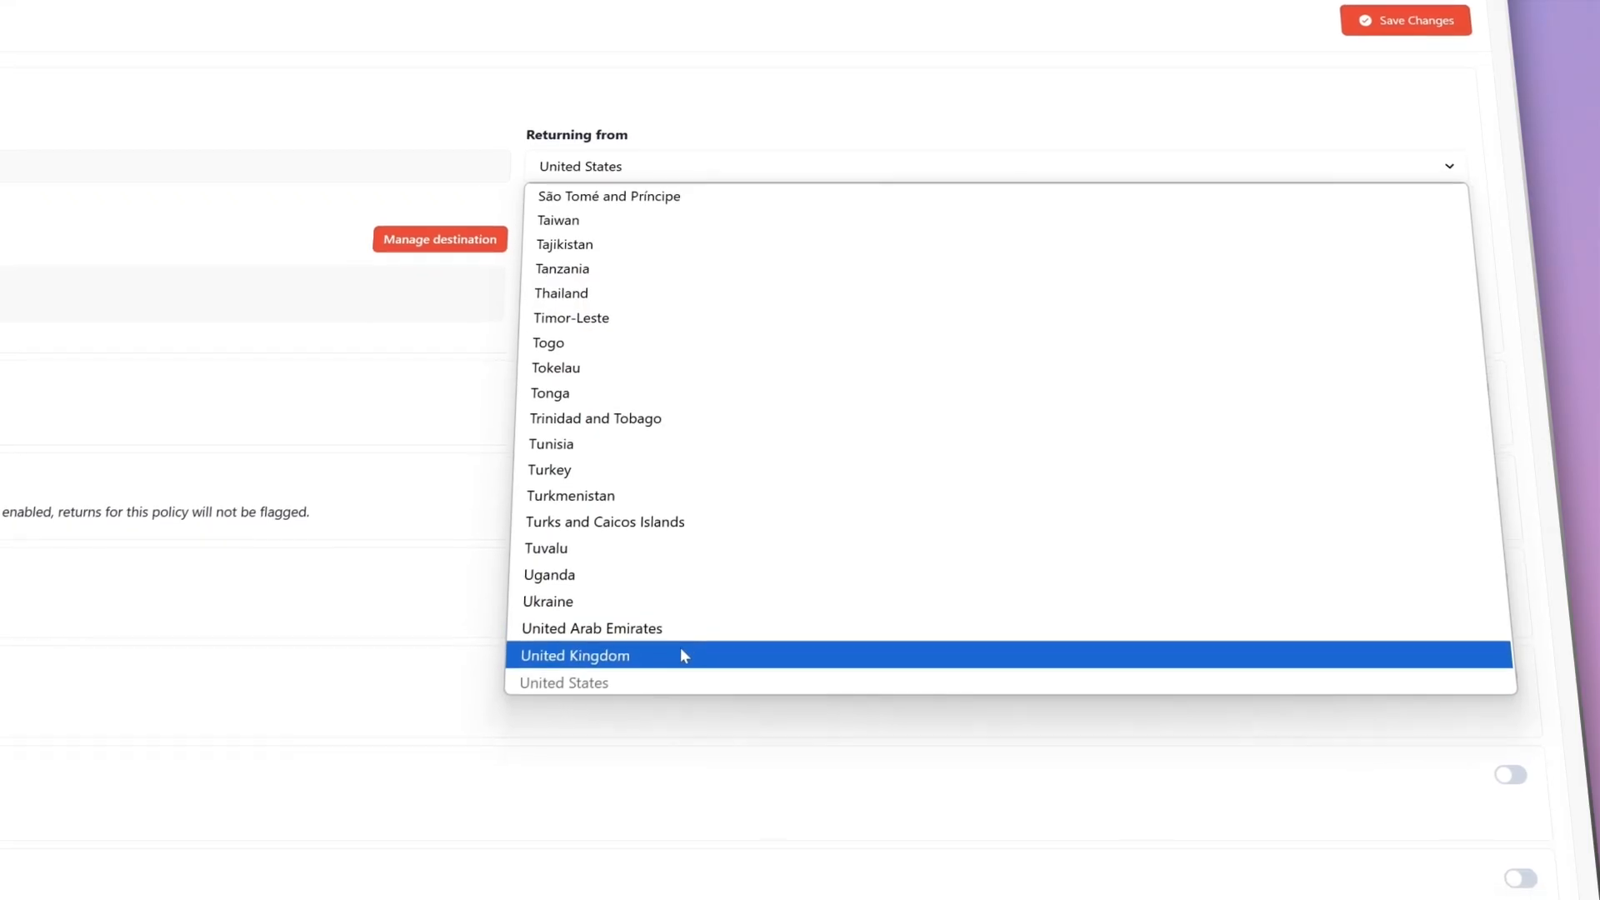
pyautogui.click(679, 686)
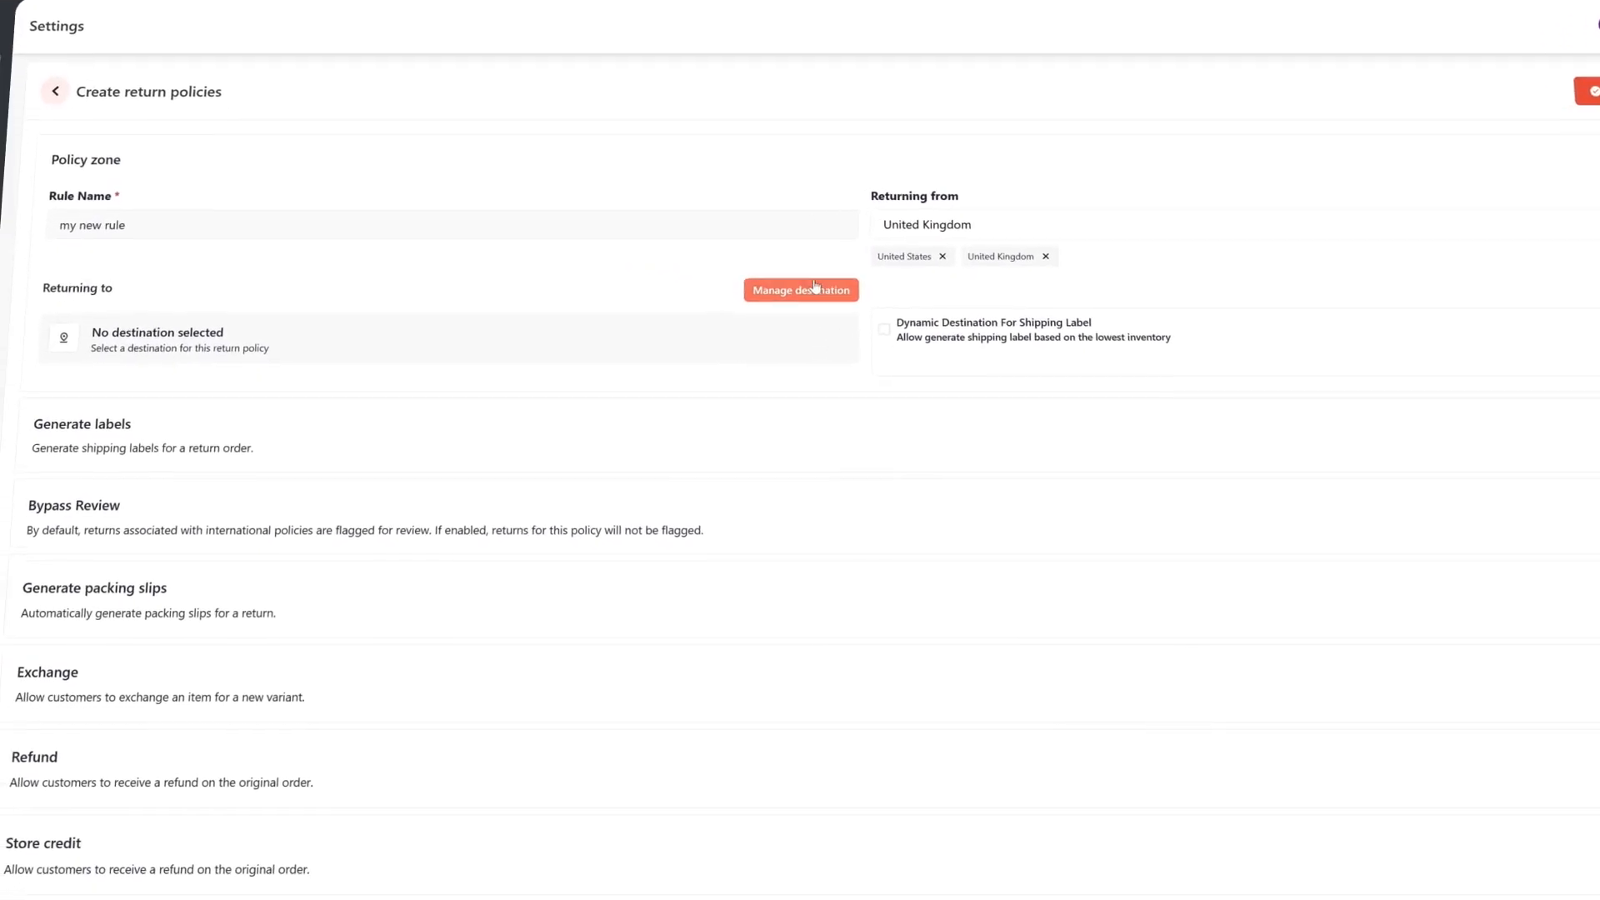
# Save Address of Peeyourpants as the return destination and enable Dynamic Destination For Shipping Label.
pyautogui.click(844, 250)
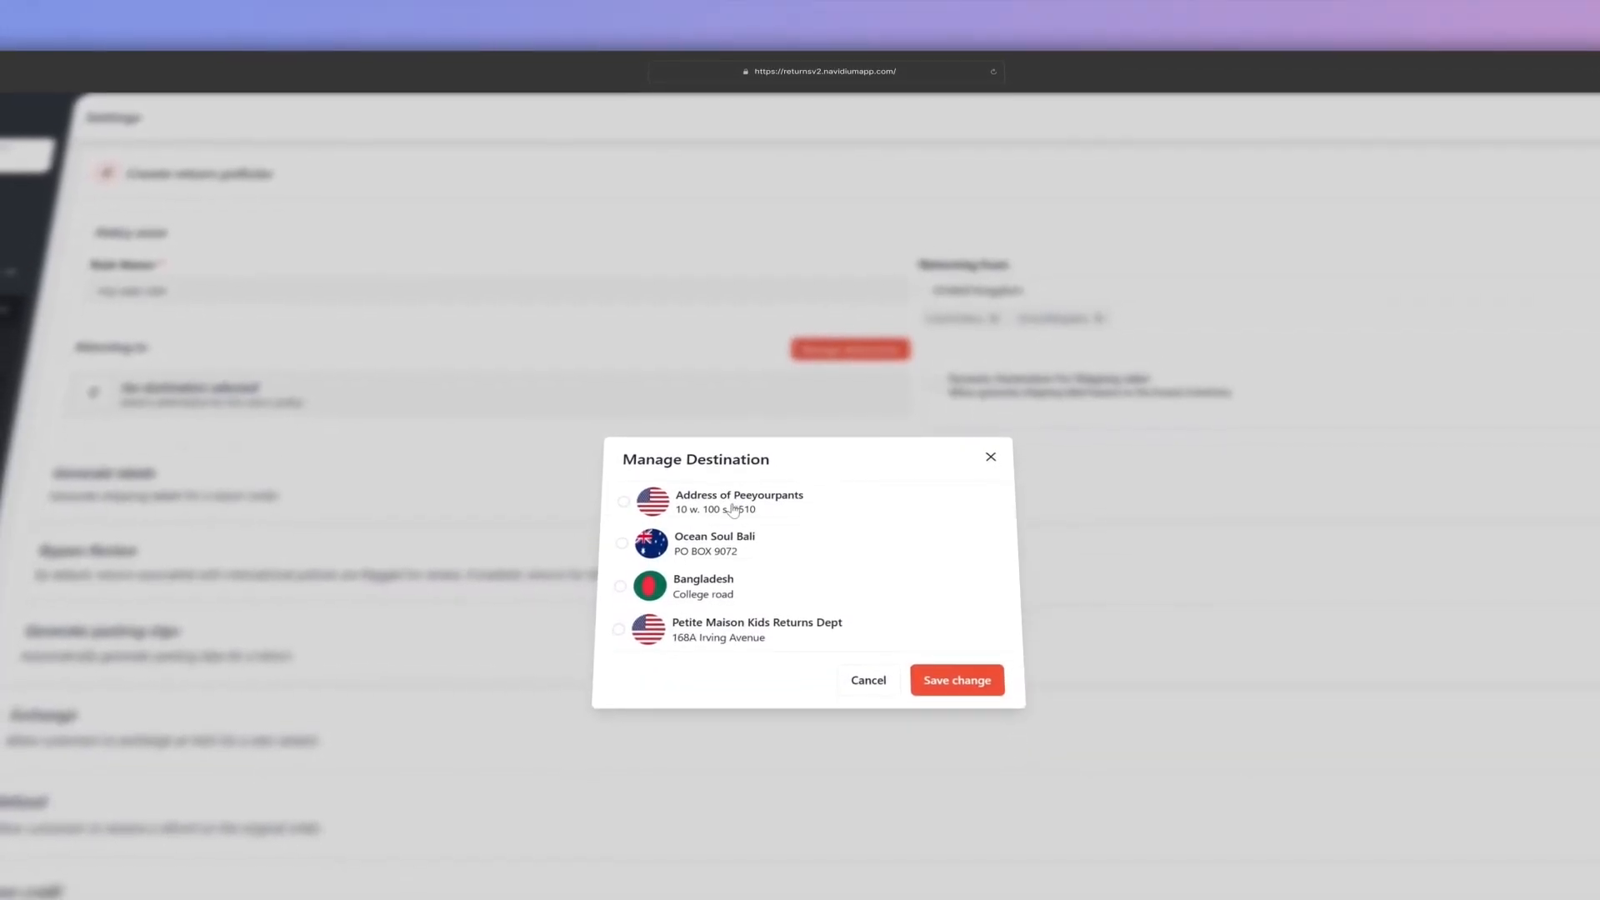
pyautogui.click(733, 493)
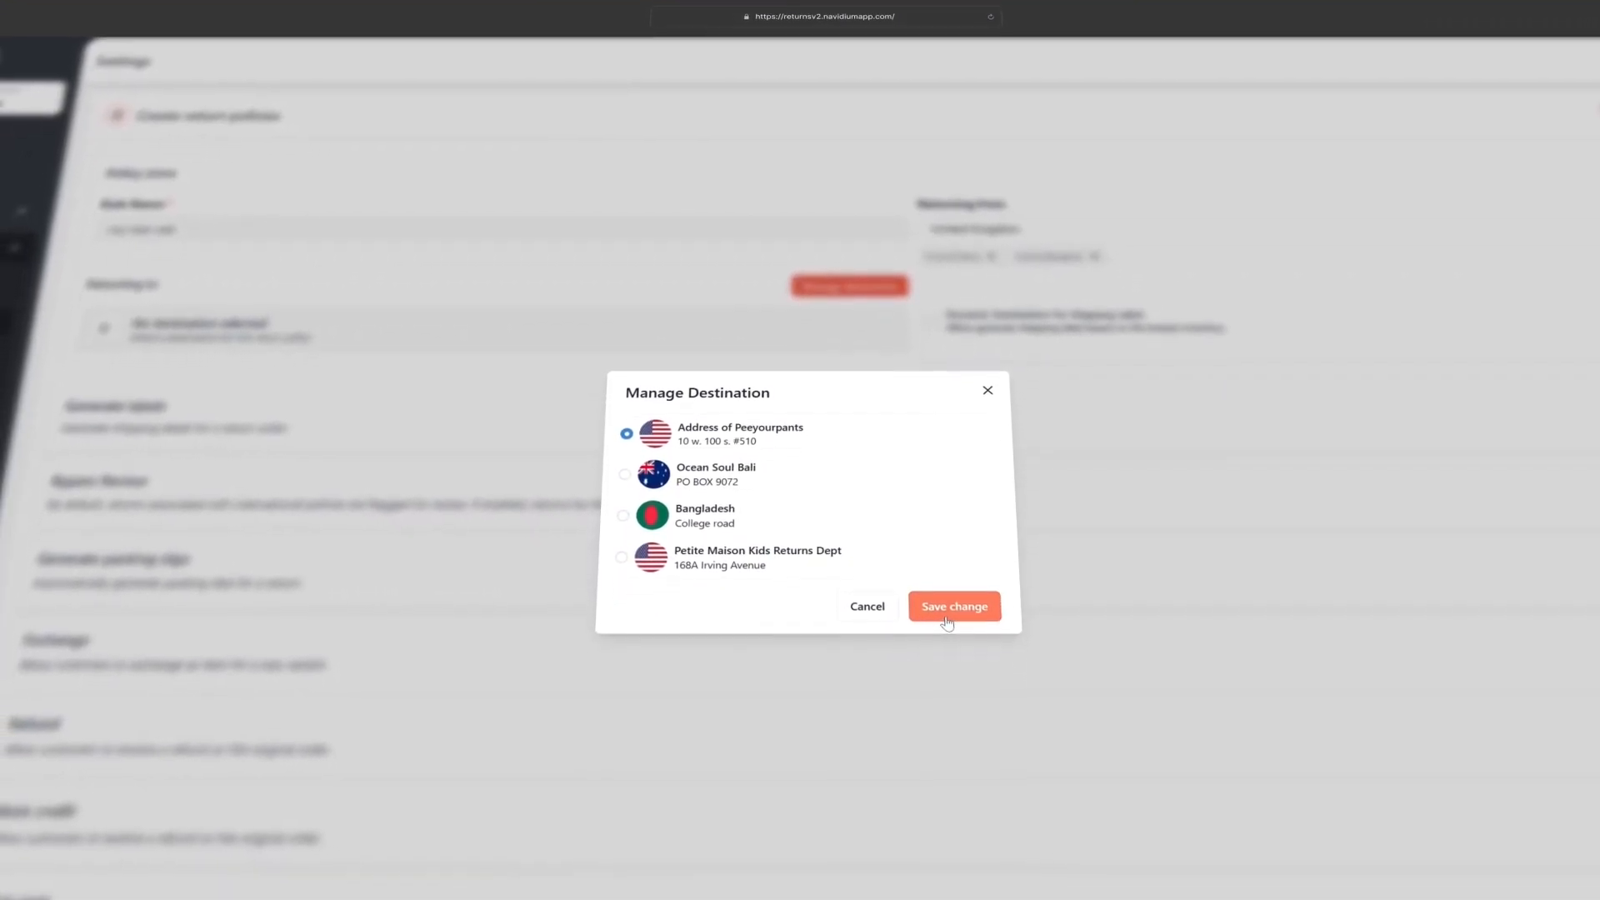
pyautogui.click(954, 589)
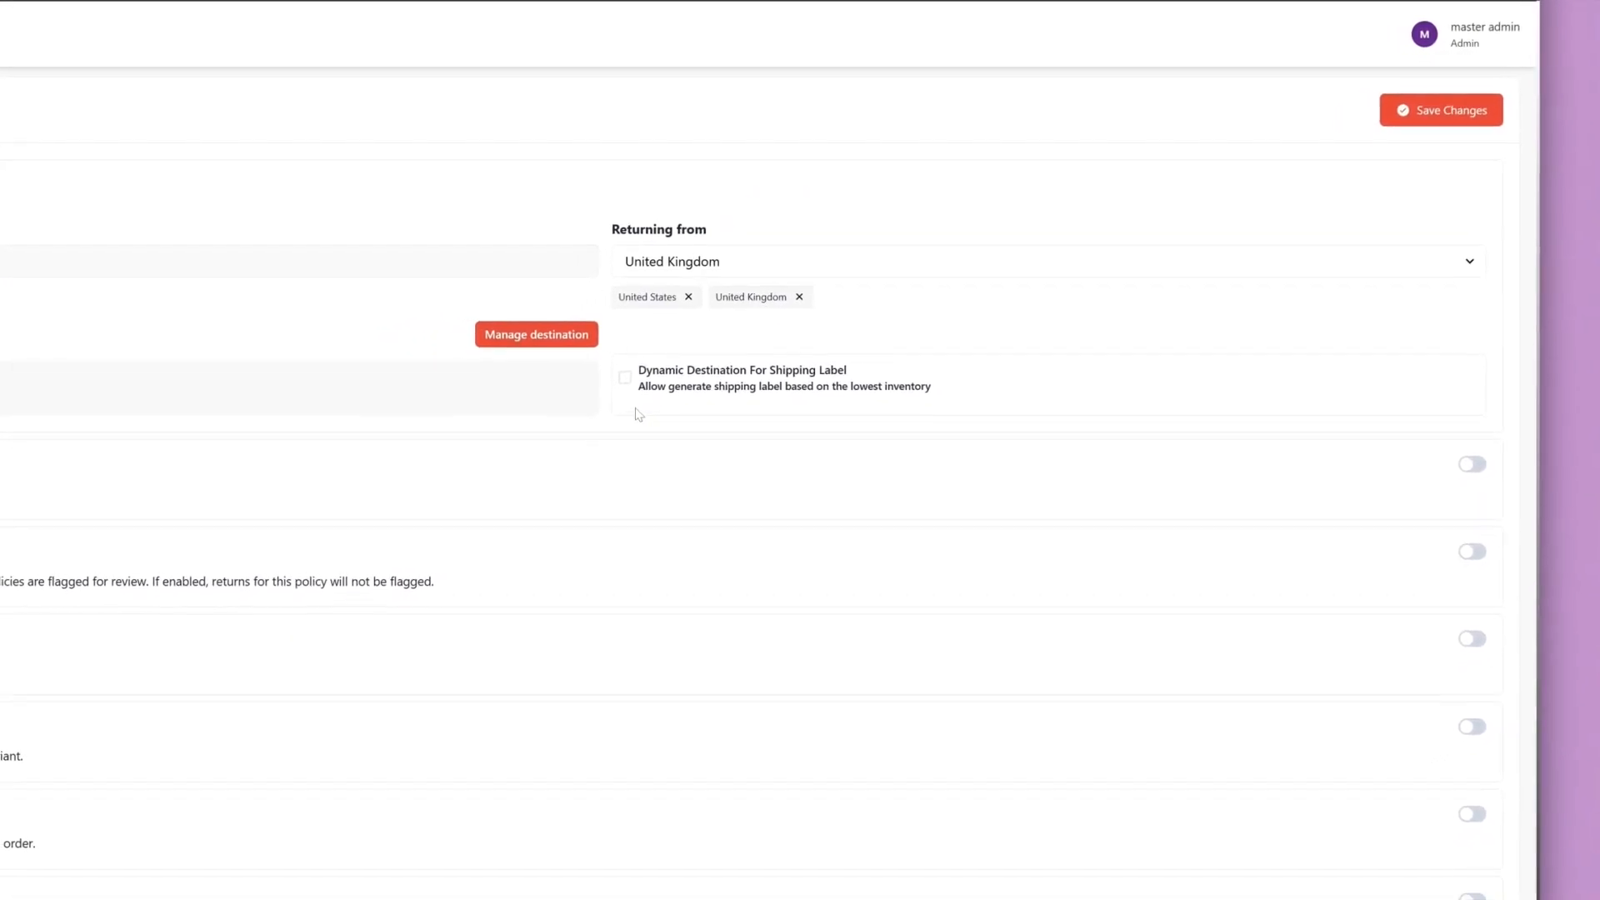
pyautogui.click(655, 369)
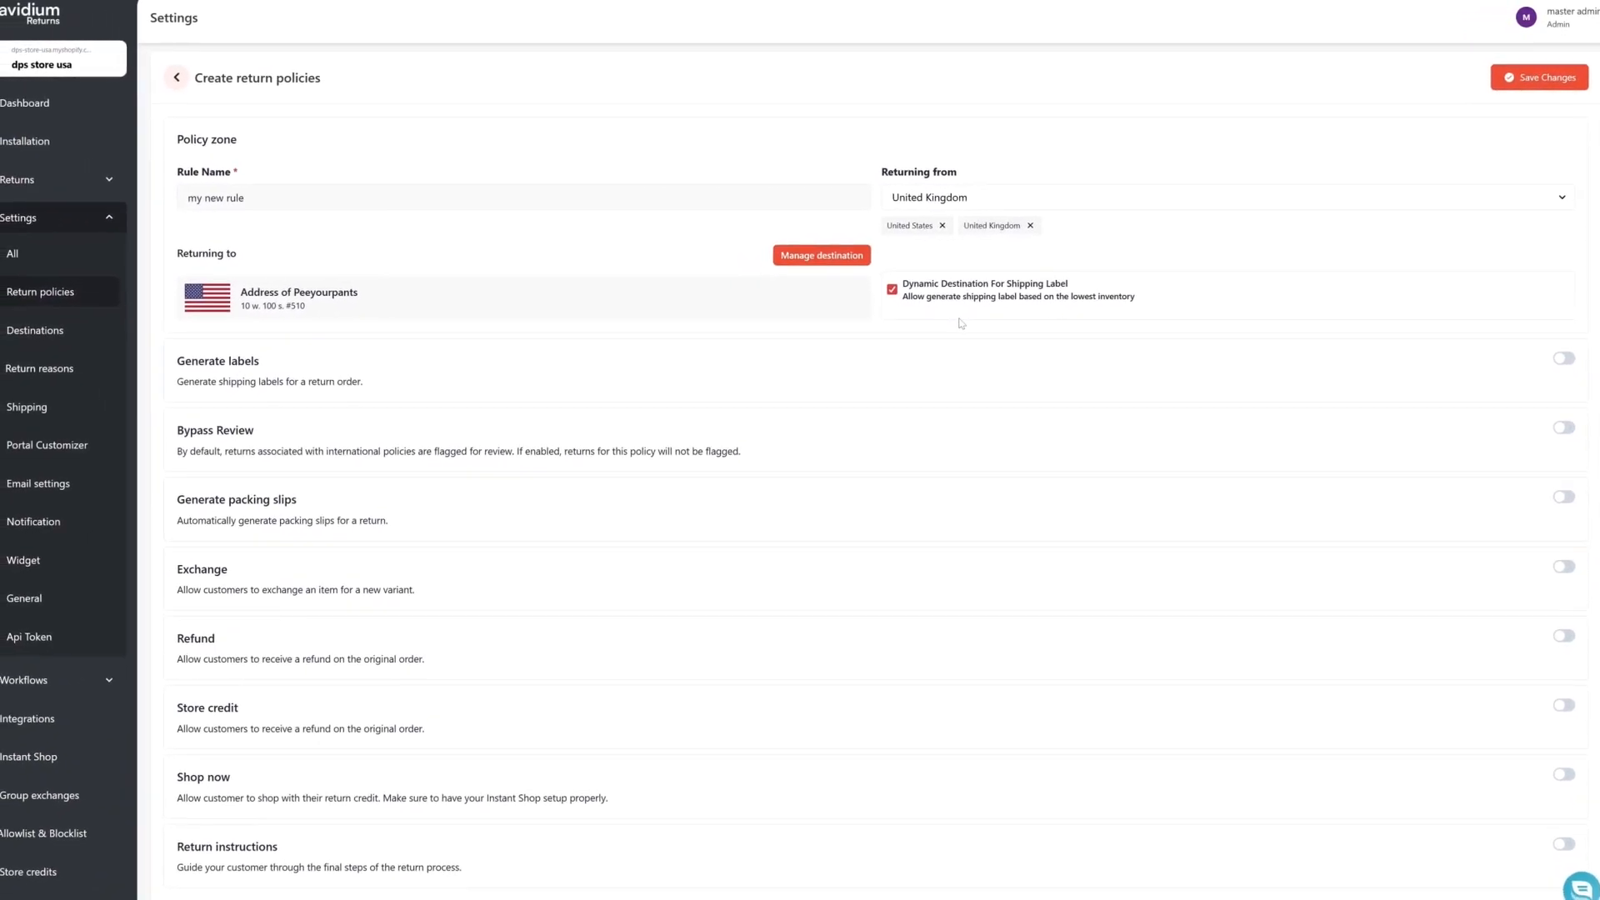
# Open the fulfillment location choices in the restock dialog of the return request.
pyautogui.click(849, 273)
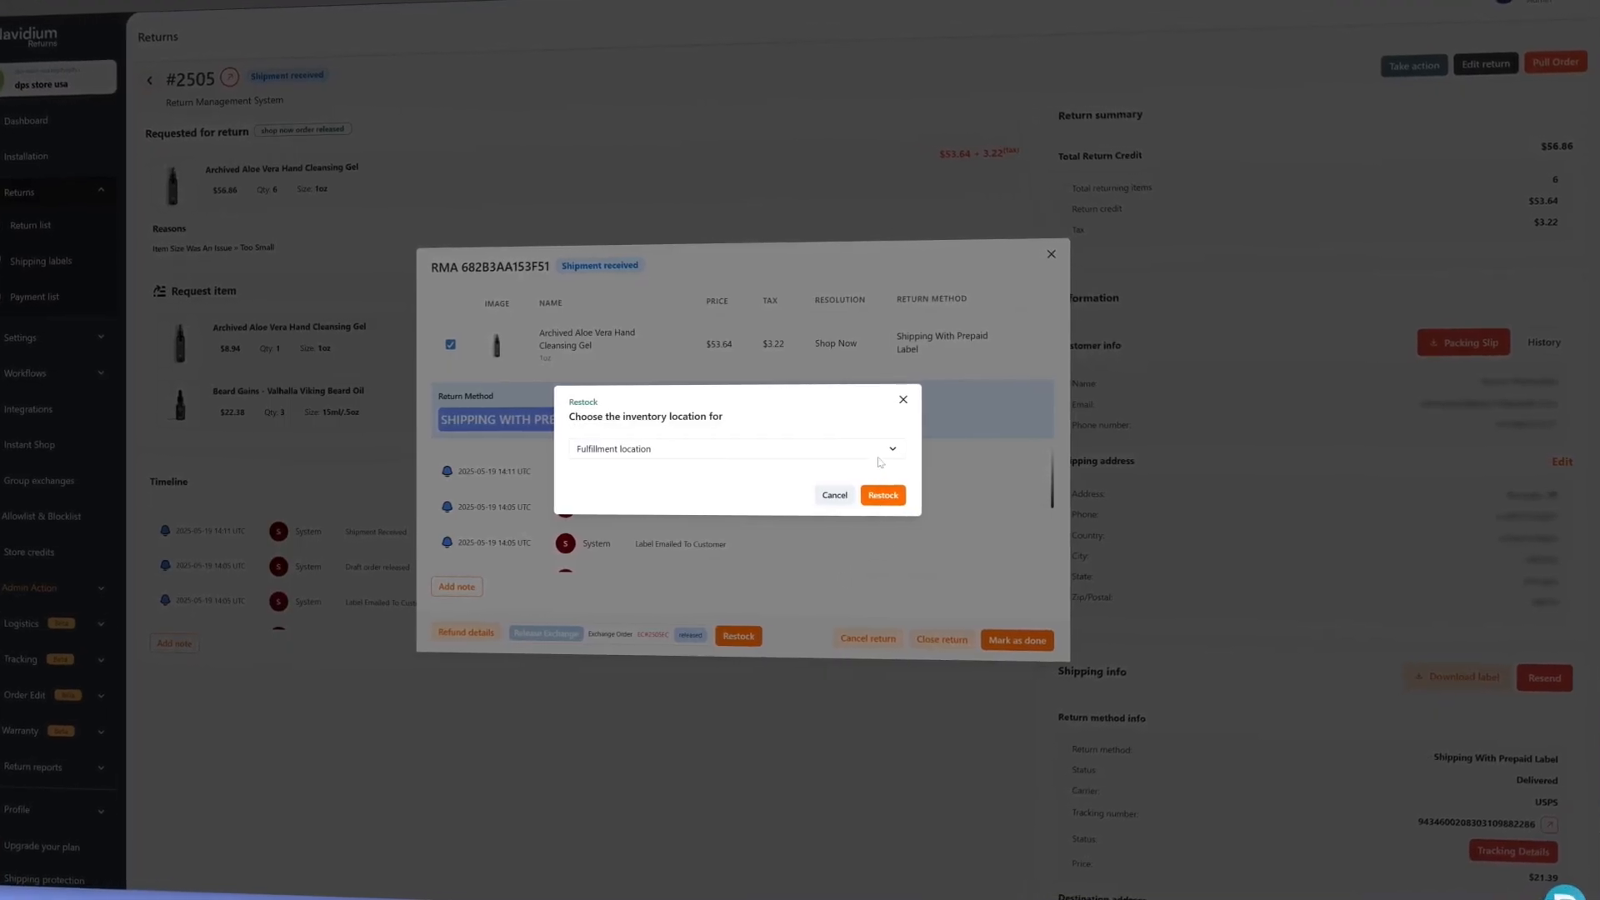
pyautogui.click(879, 455)
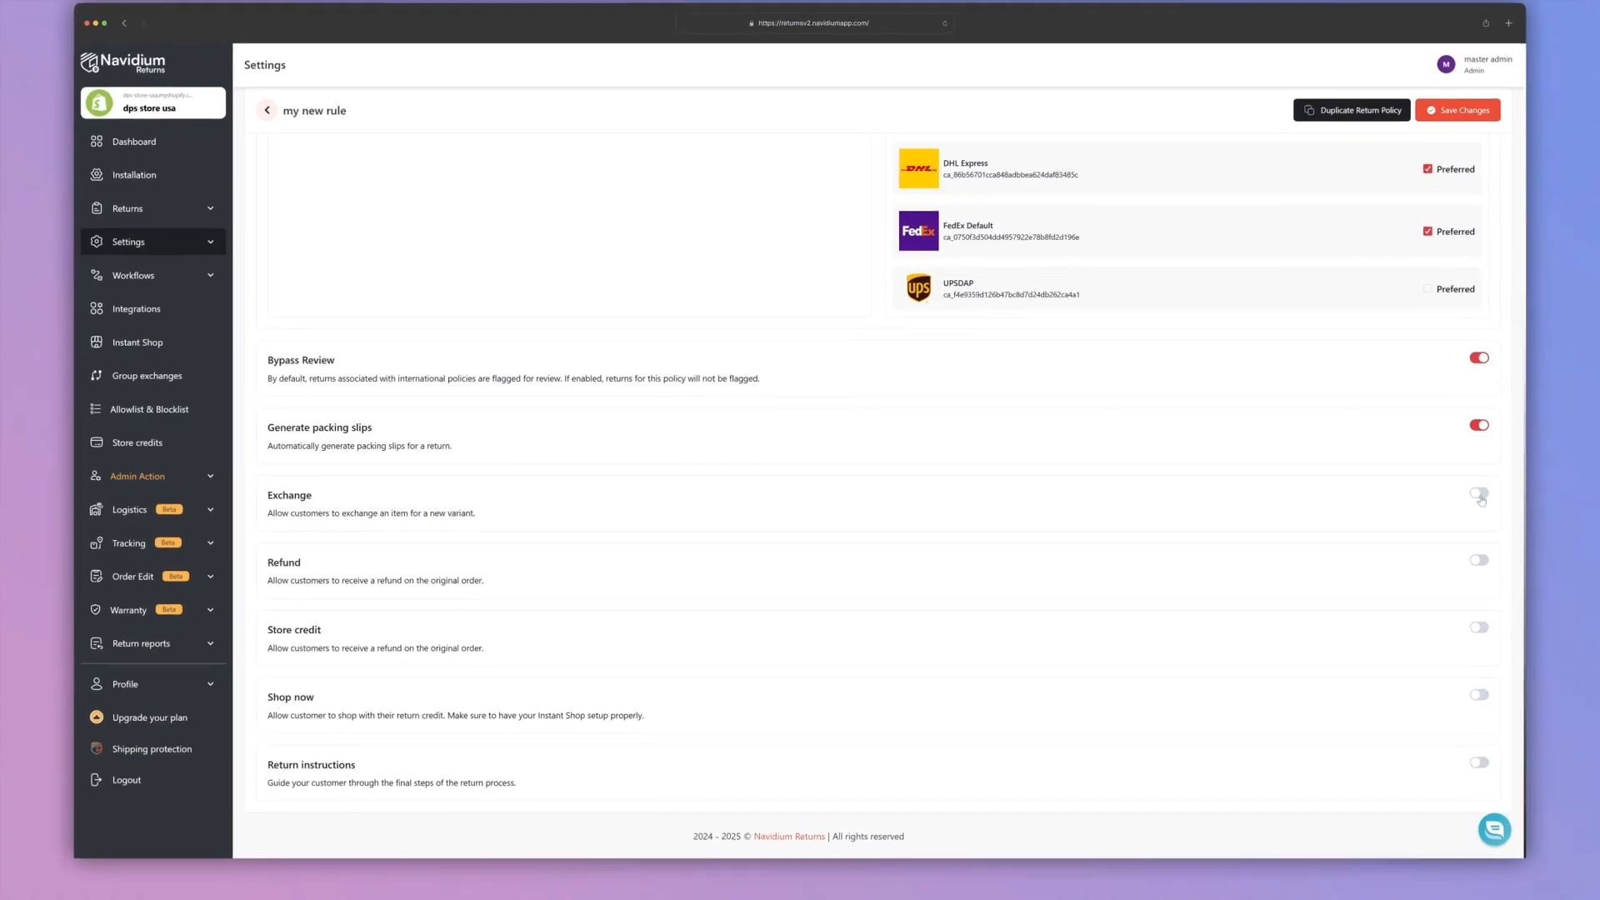
# Turn on exchanges for the policy, allowing both Item's Variant and Group exchange.
pyautogui.scroll(-3, 500, 613)
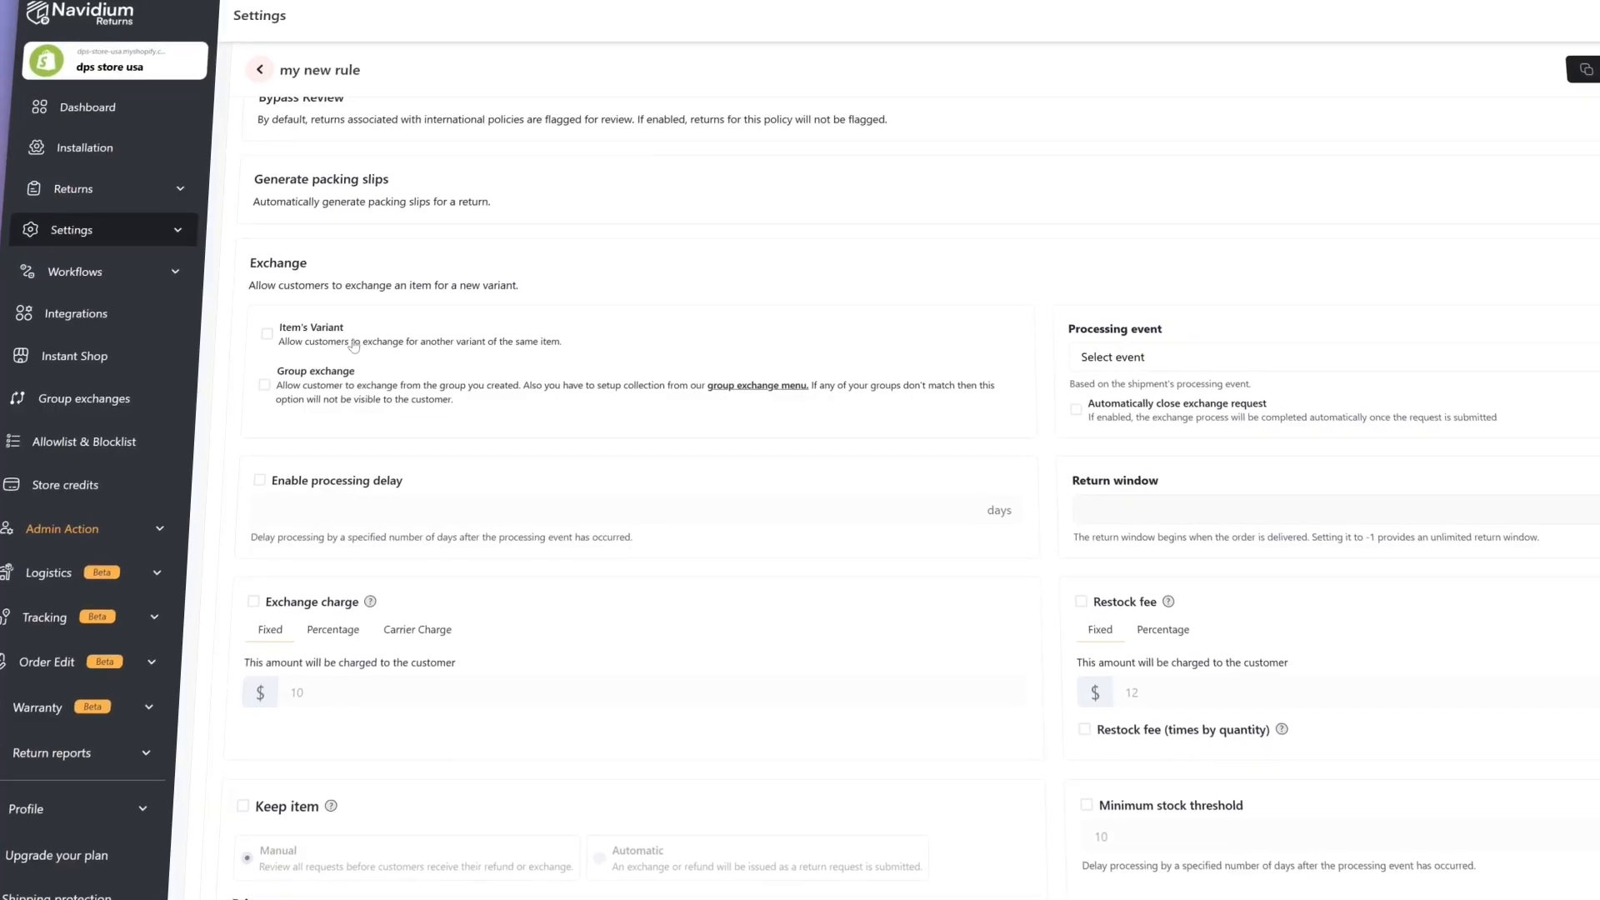
pyautogui.click(267, 335)
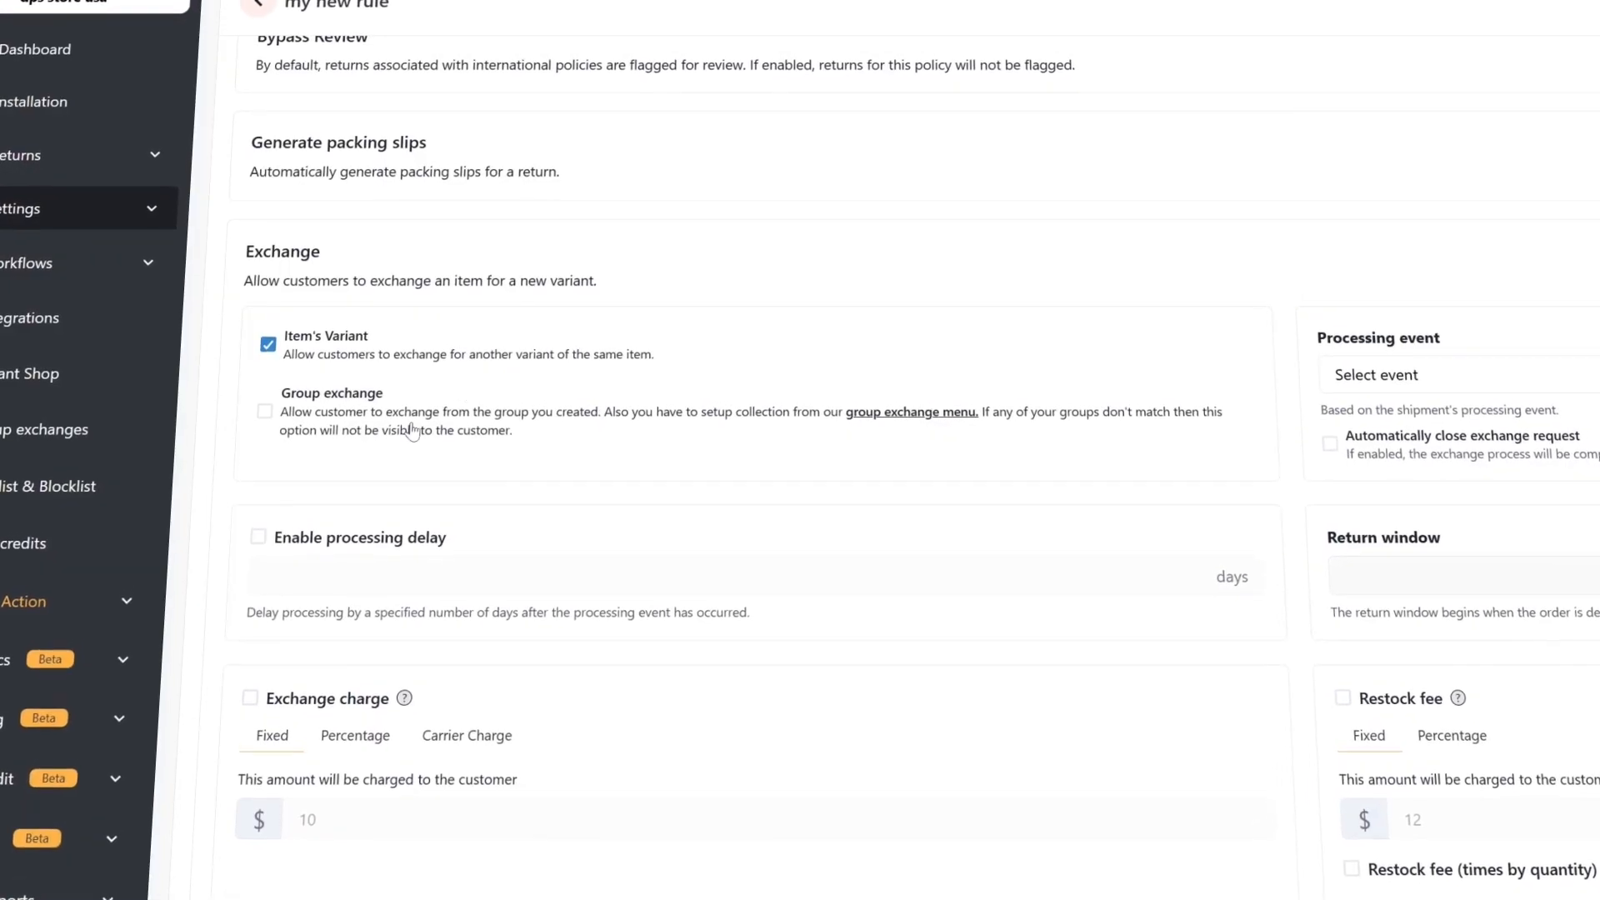
pyautogui.click(265, 418)
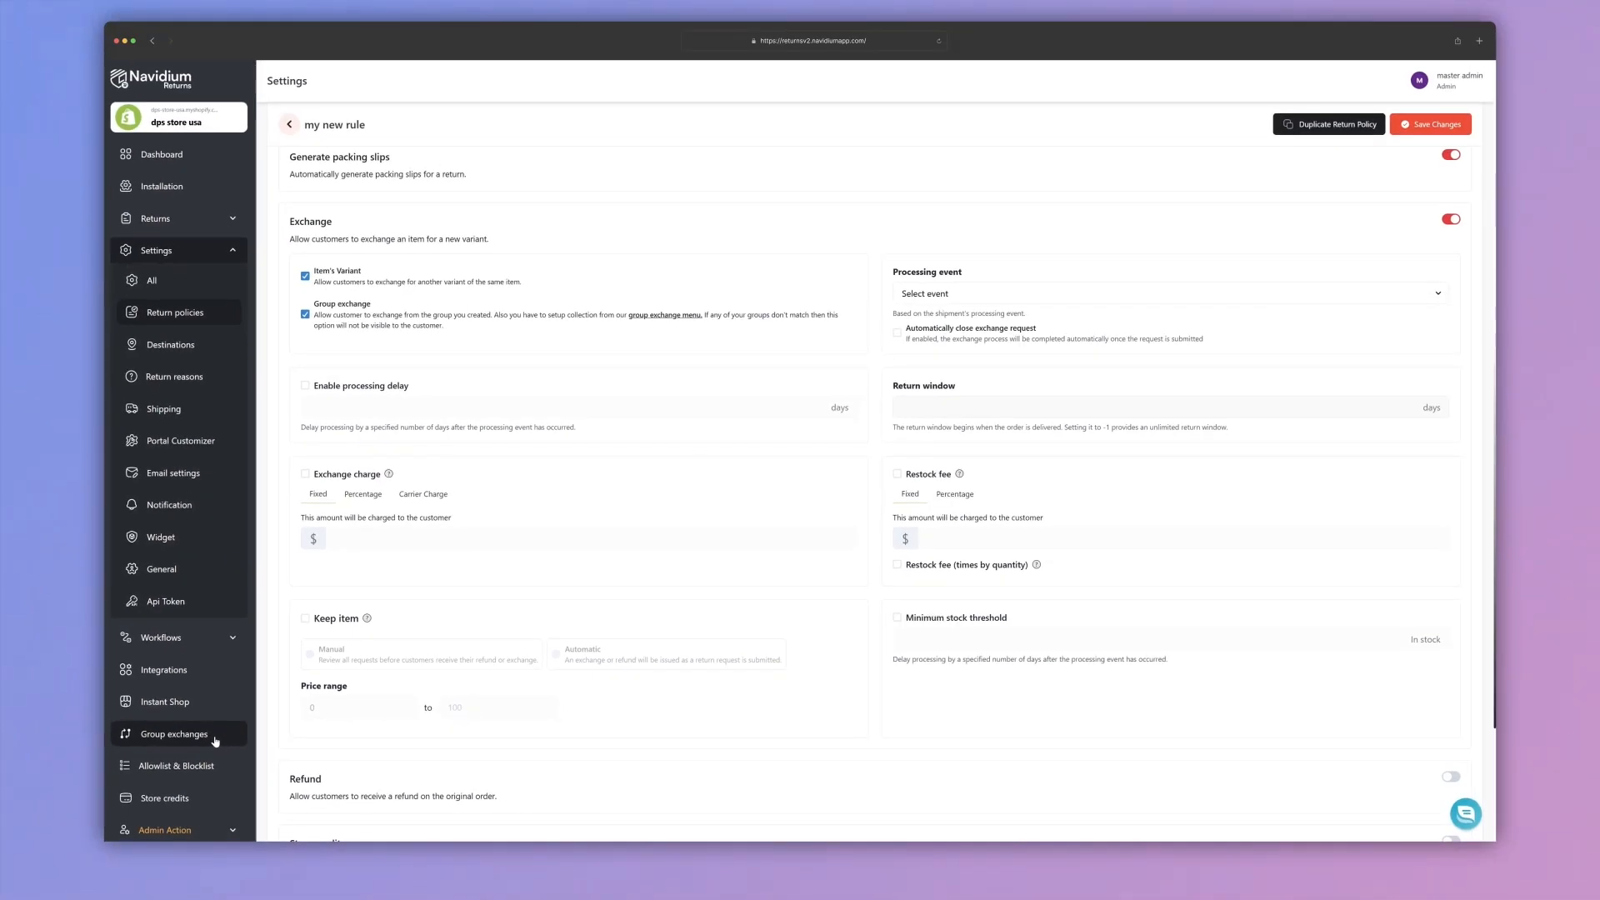
# Enable price based group exchange with a fixed price difference of $5 to $10, view the percentage option and save the setting.
pyautogui.click(214, 739)
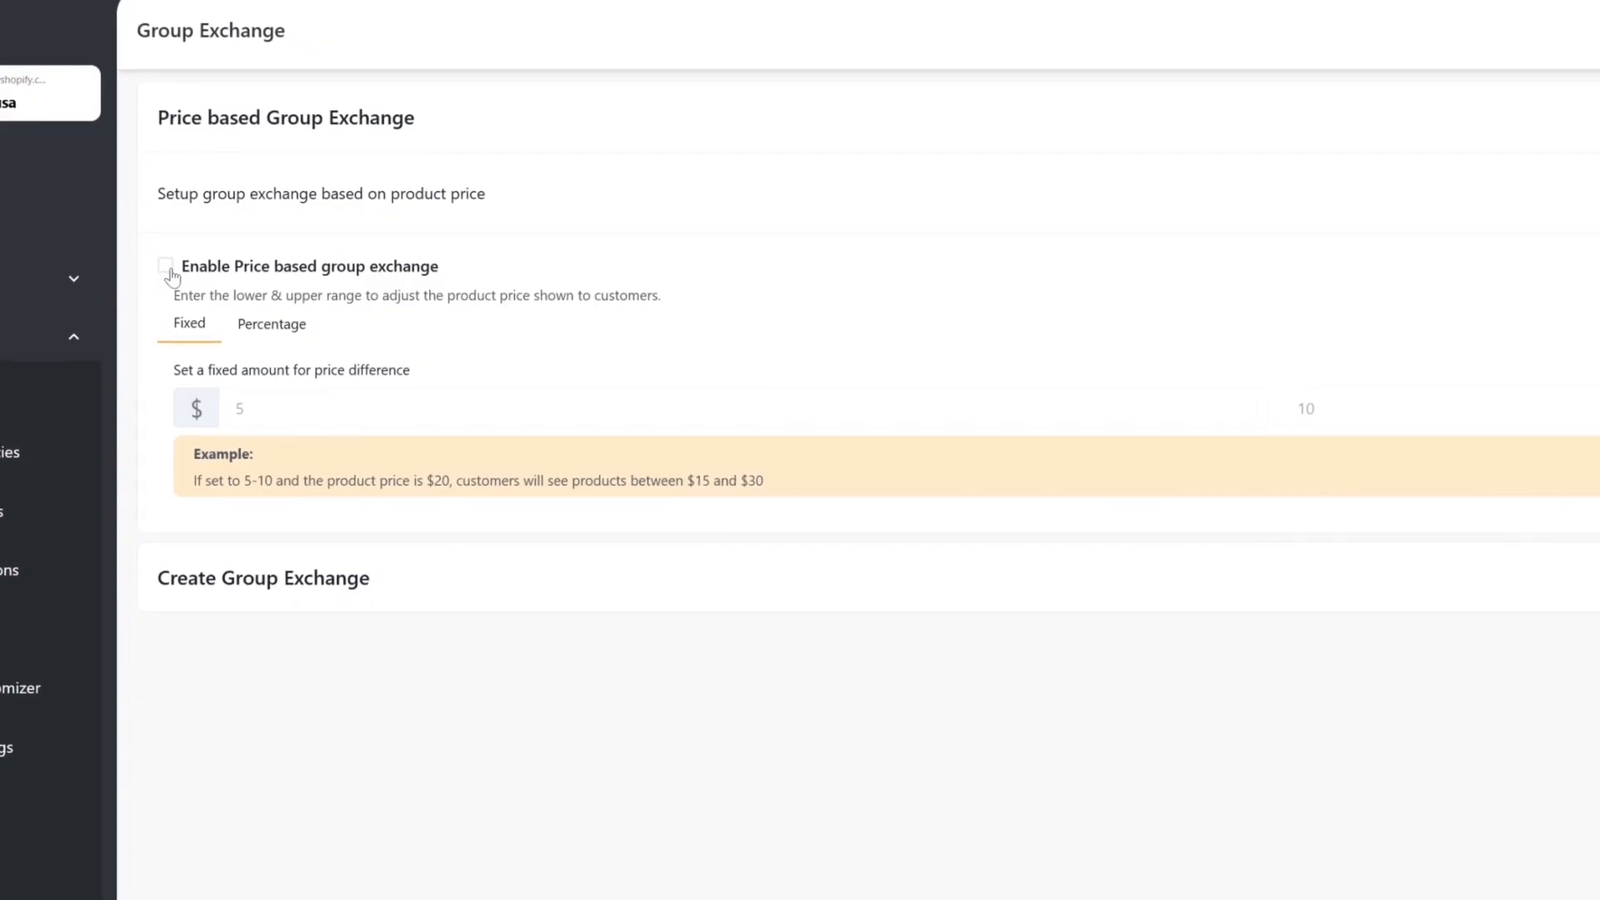
pyautogui.click(173, 269)
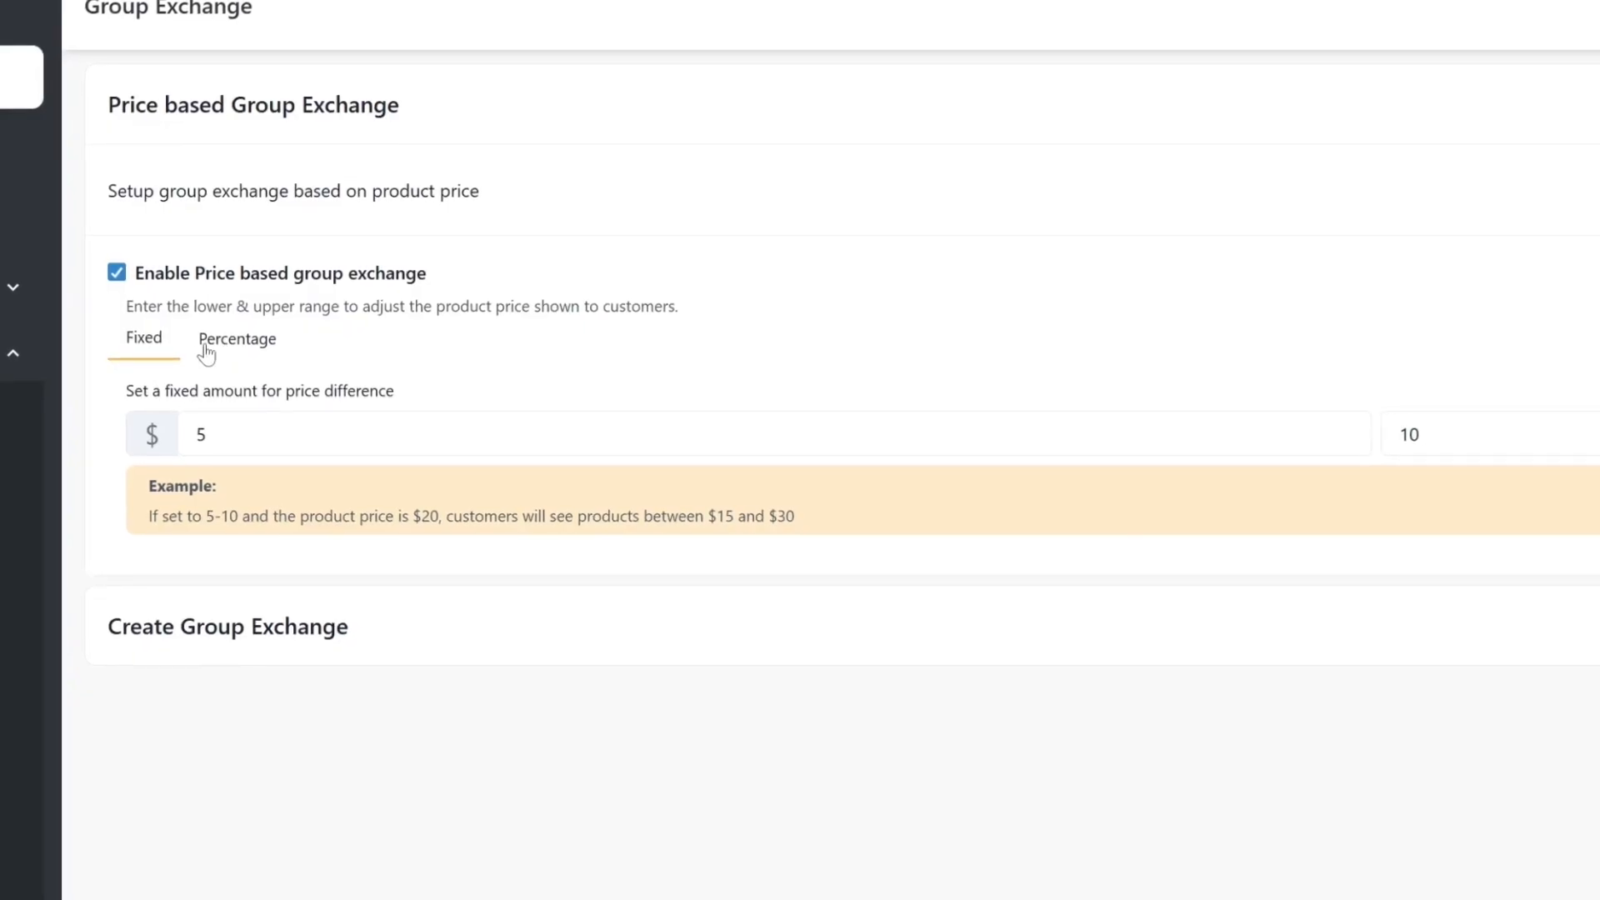
pyautogui.click(258, 350)
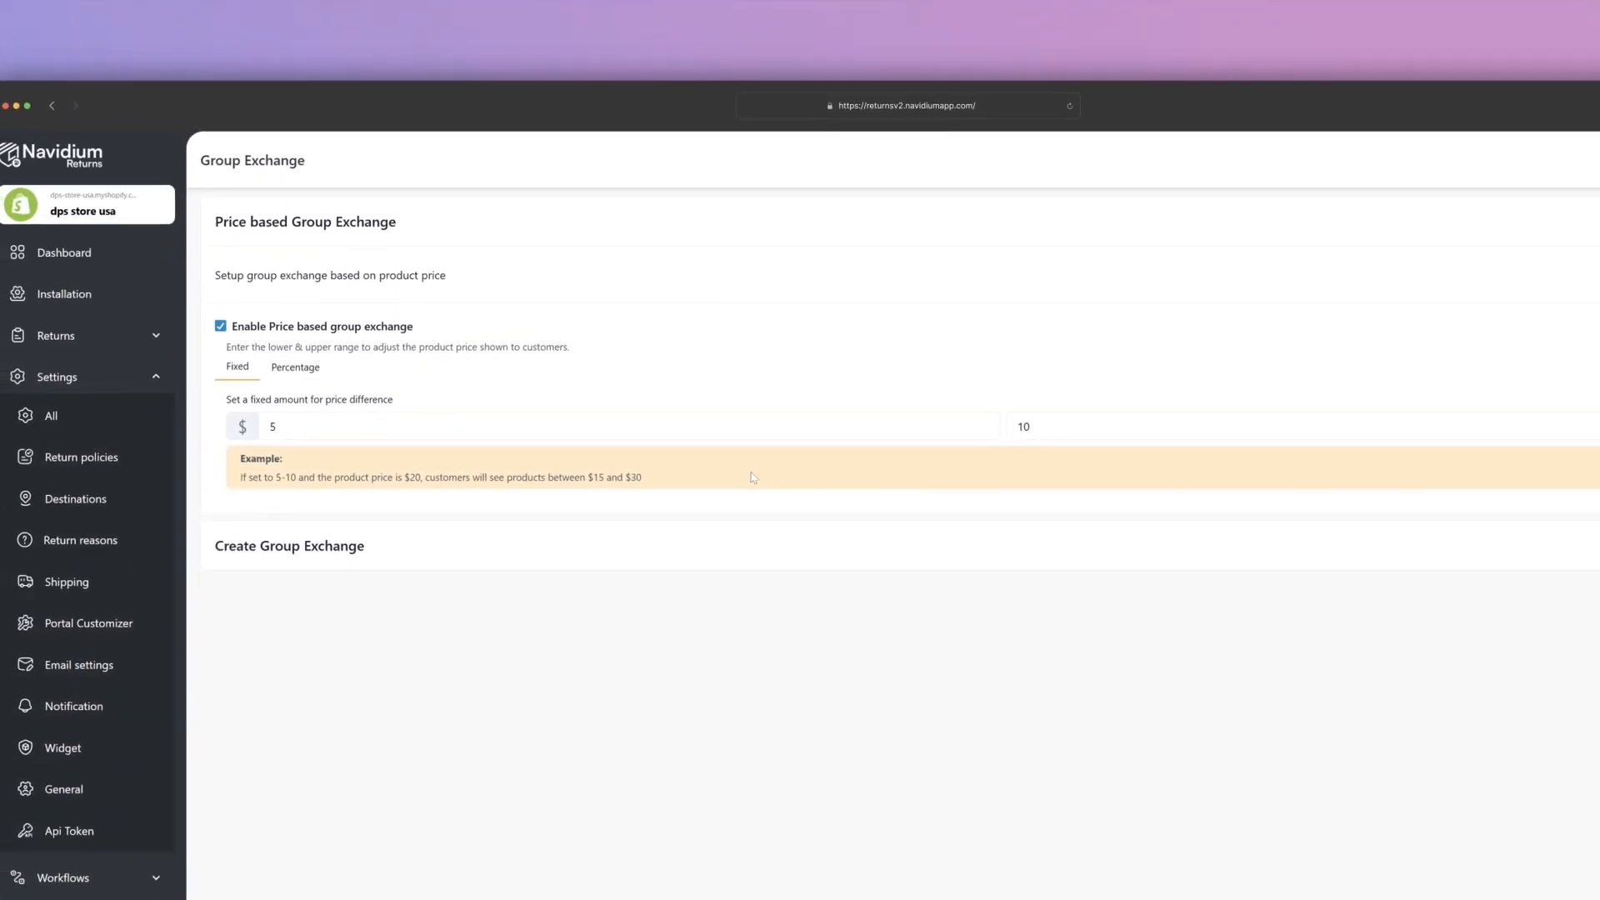
pyautogui.click(1593, 248)
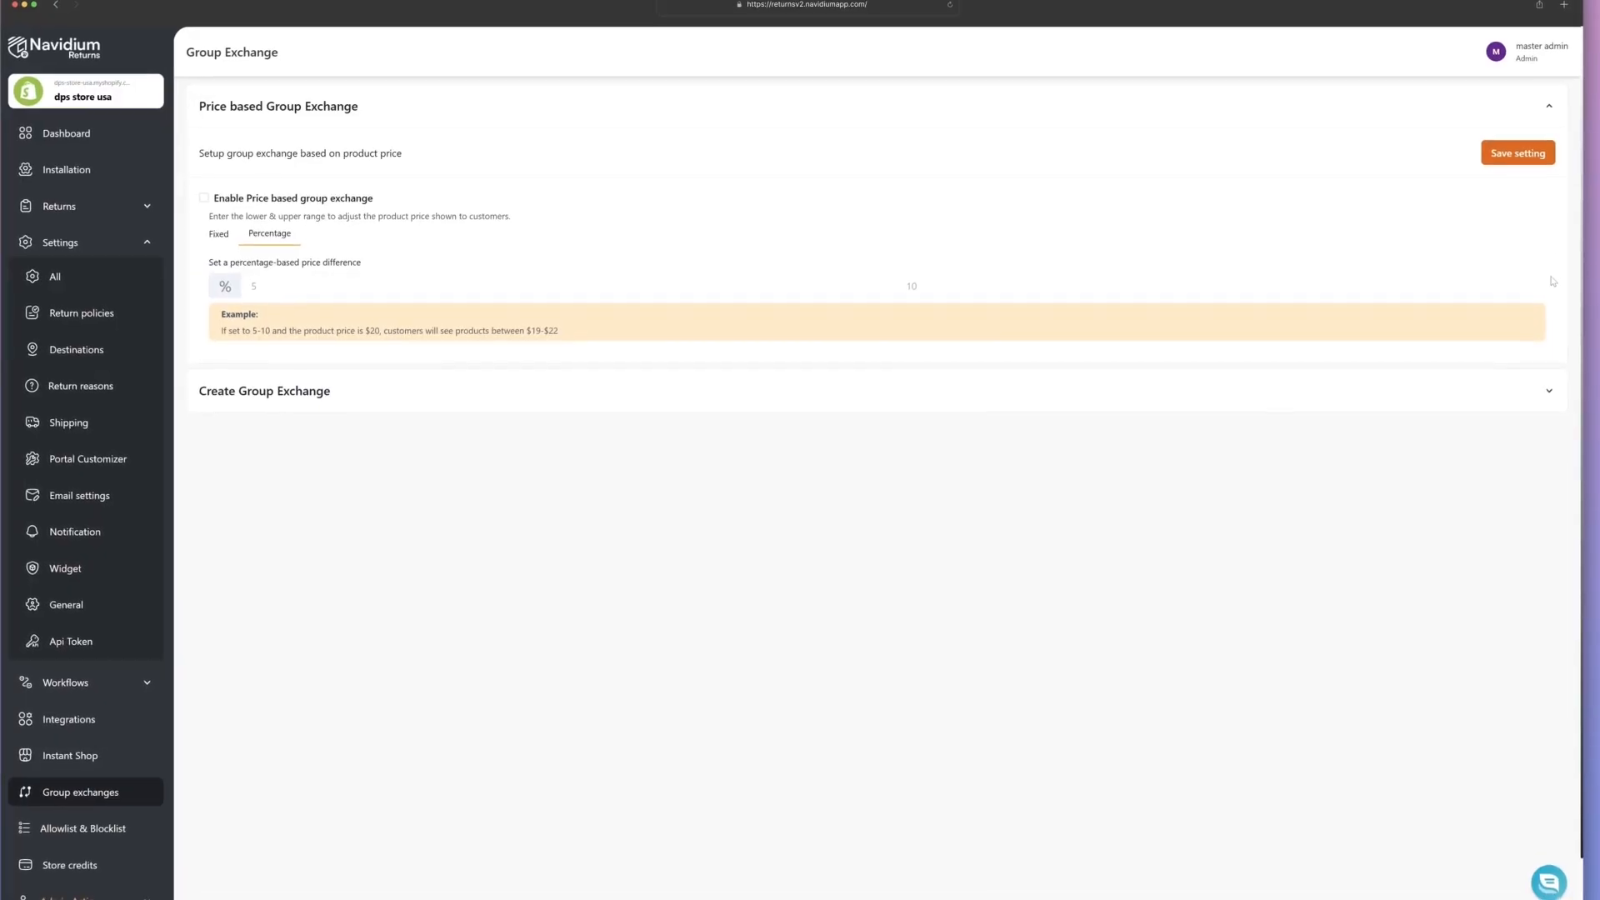
# Create a new exchange group, entering its internal name, the display name "New Group" and the description "my group".
pyautogui.click(1546, 389)
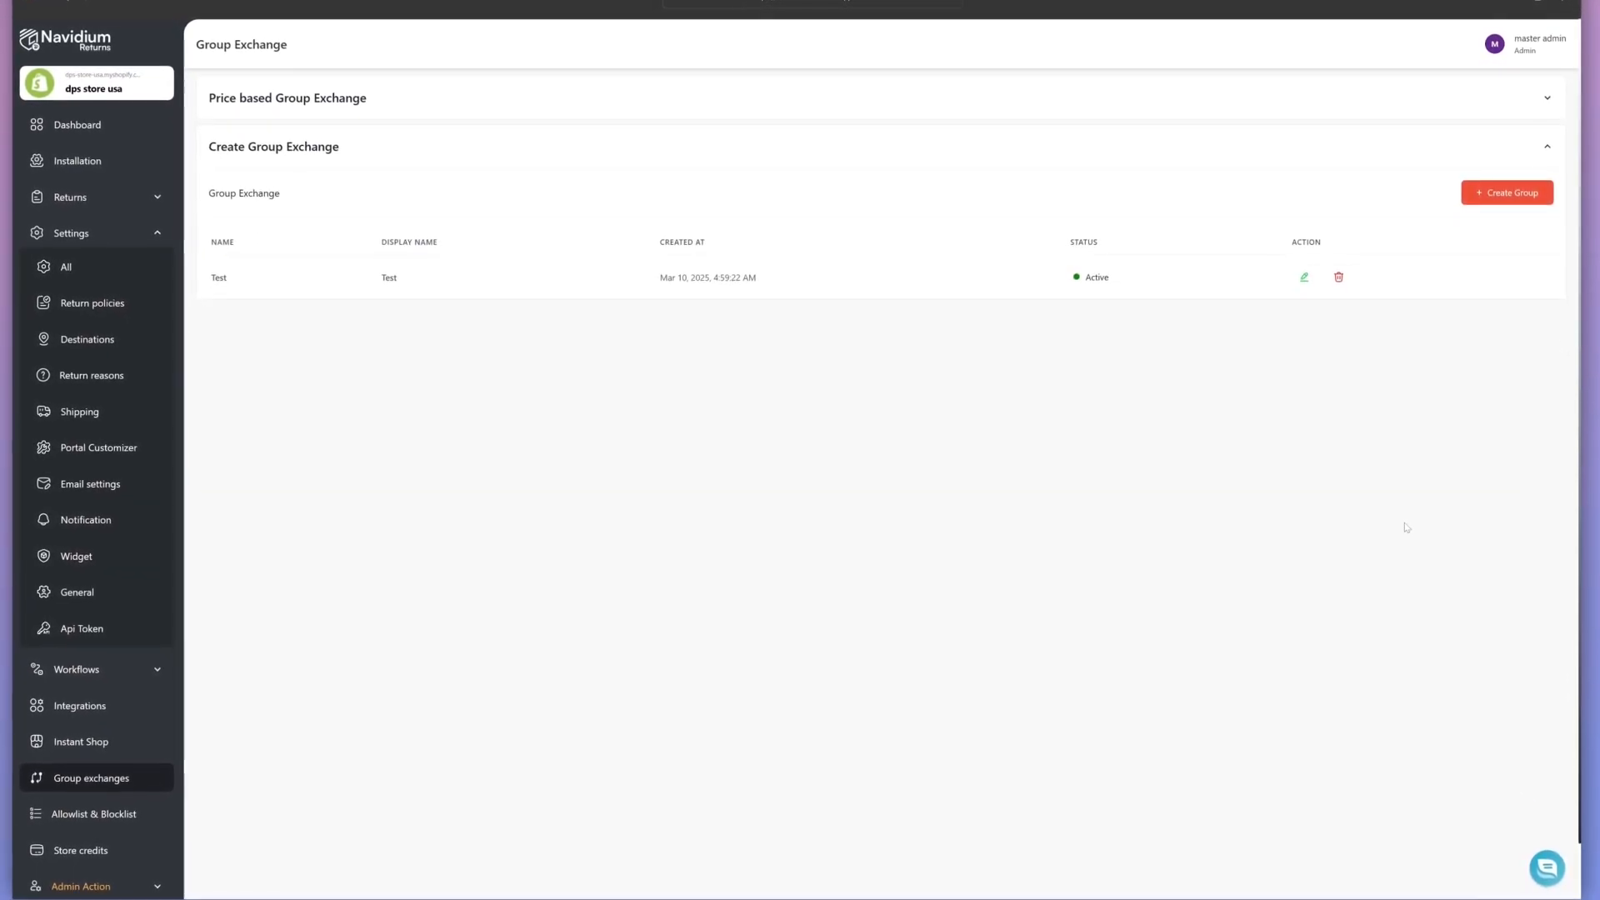
pyautogui.click(1513, 188)
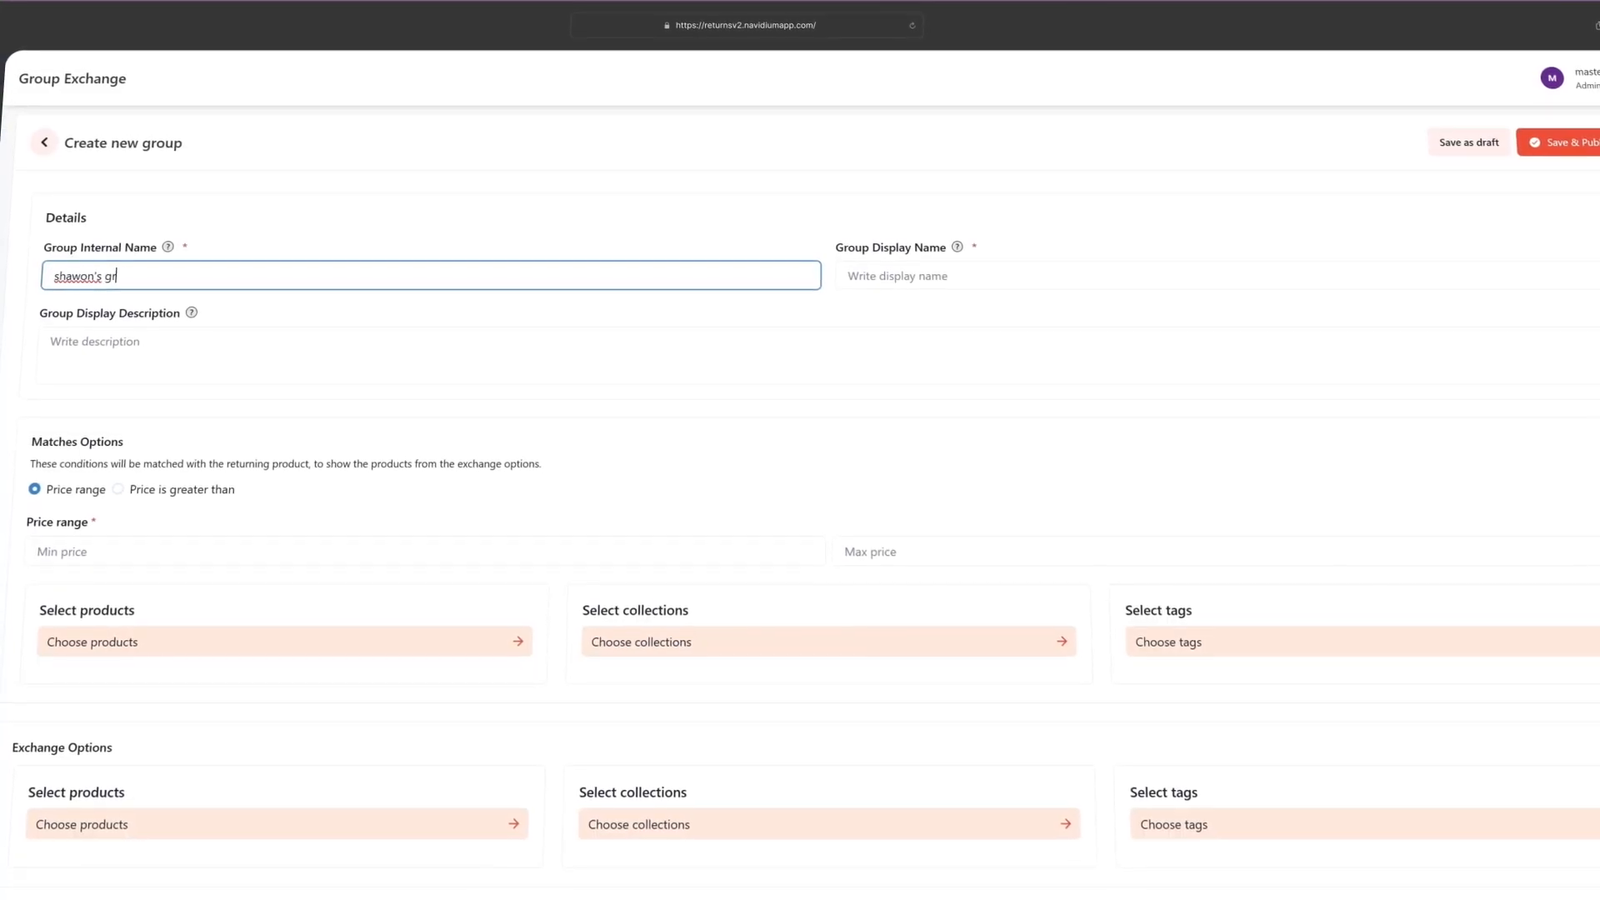
pyautogui.write('oup')
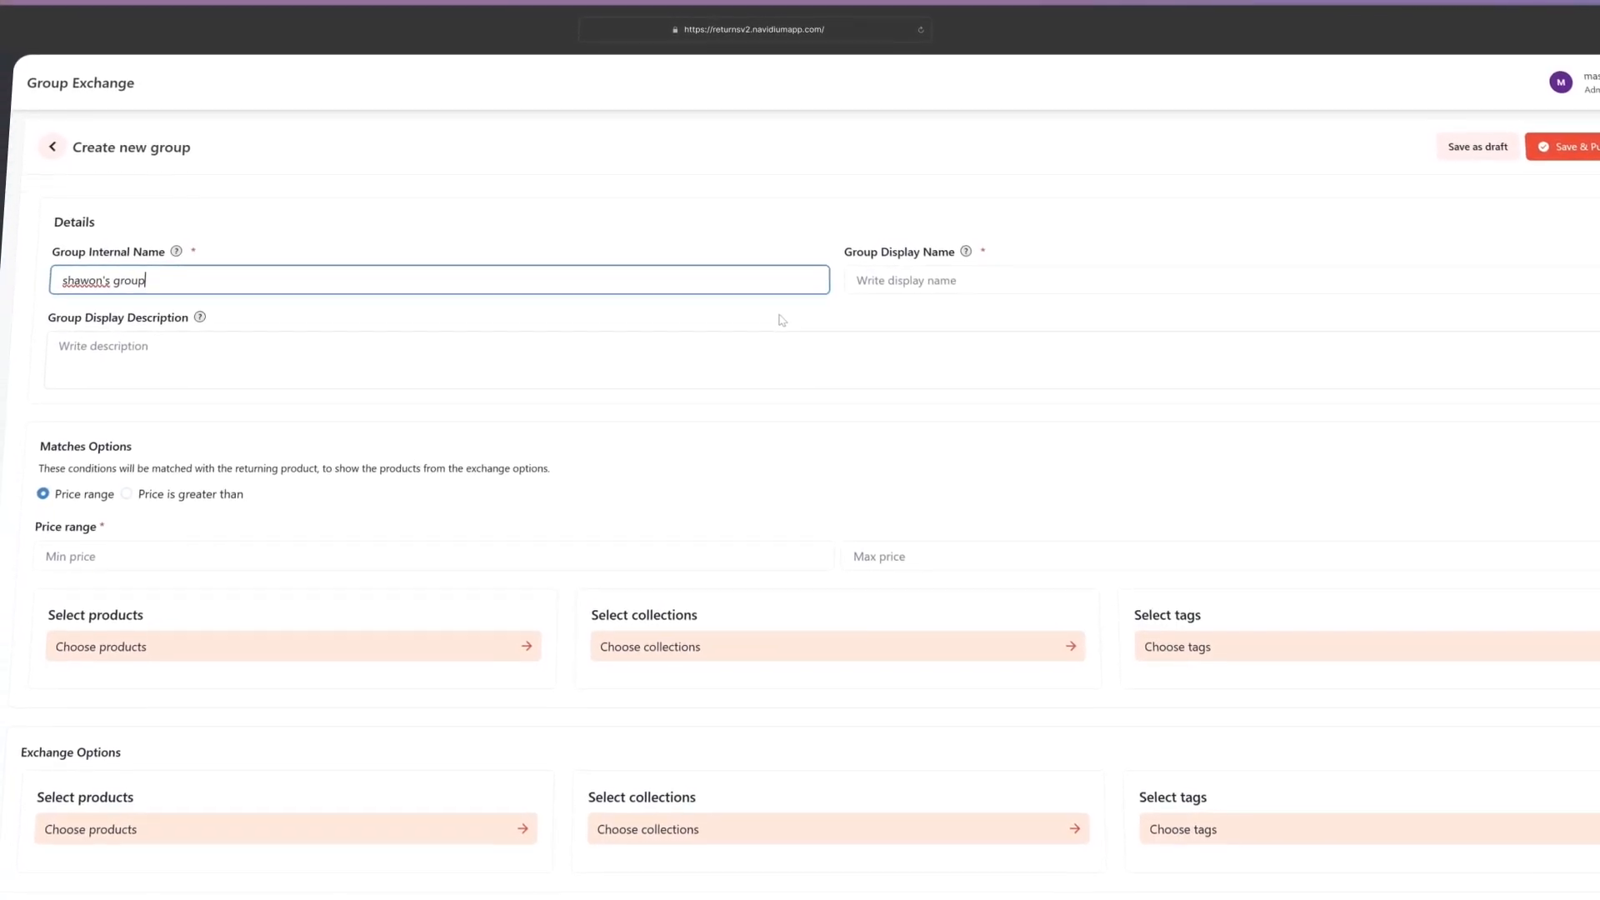
pyautogui.press('Tab')
pyautogui.write('New Group')
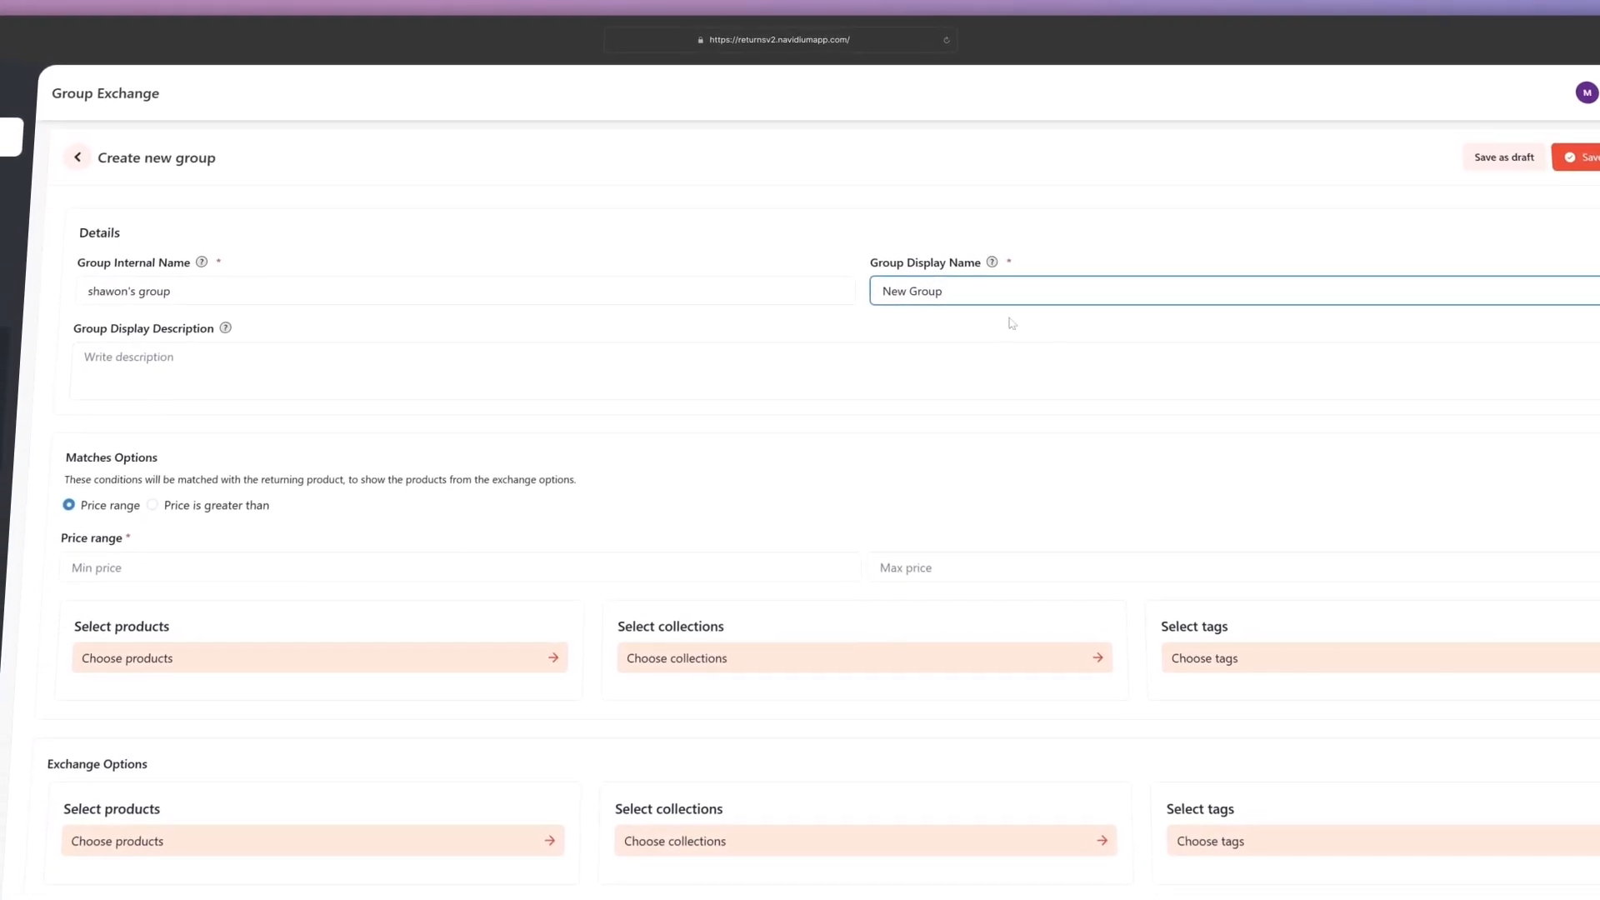
pyautogui.press('Tab')
pyautogui.write('my group')
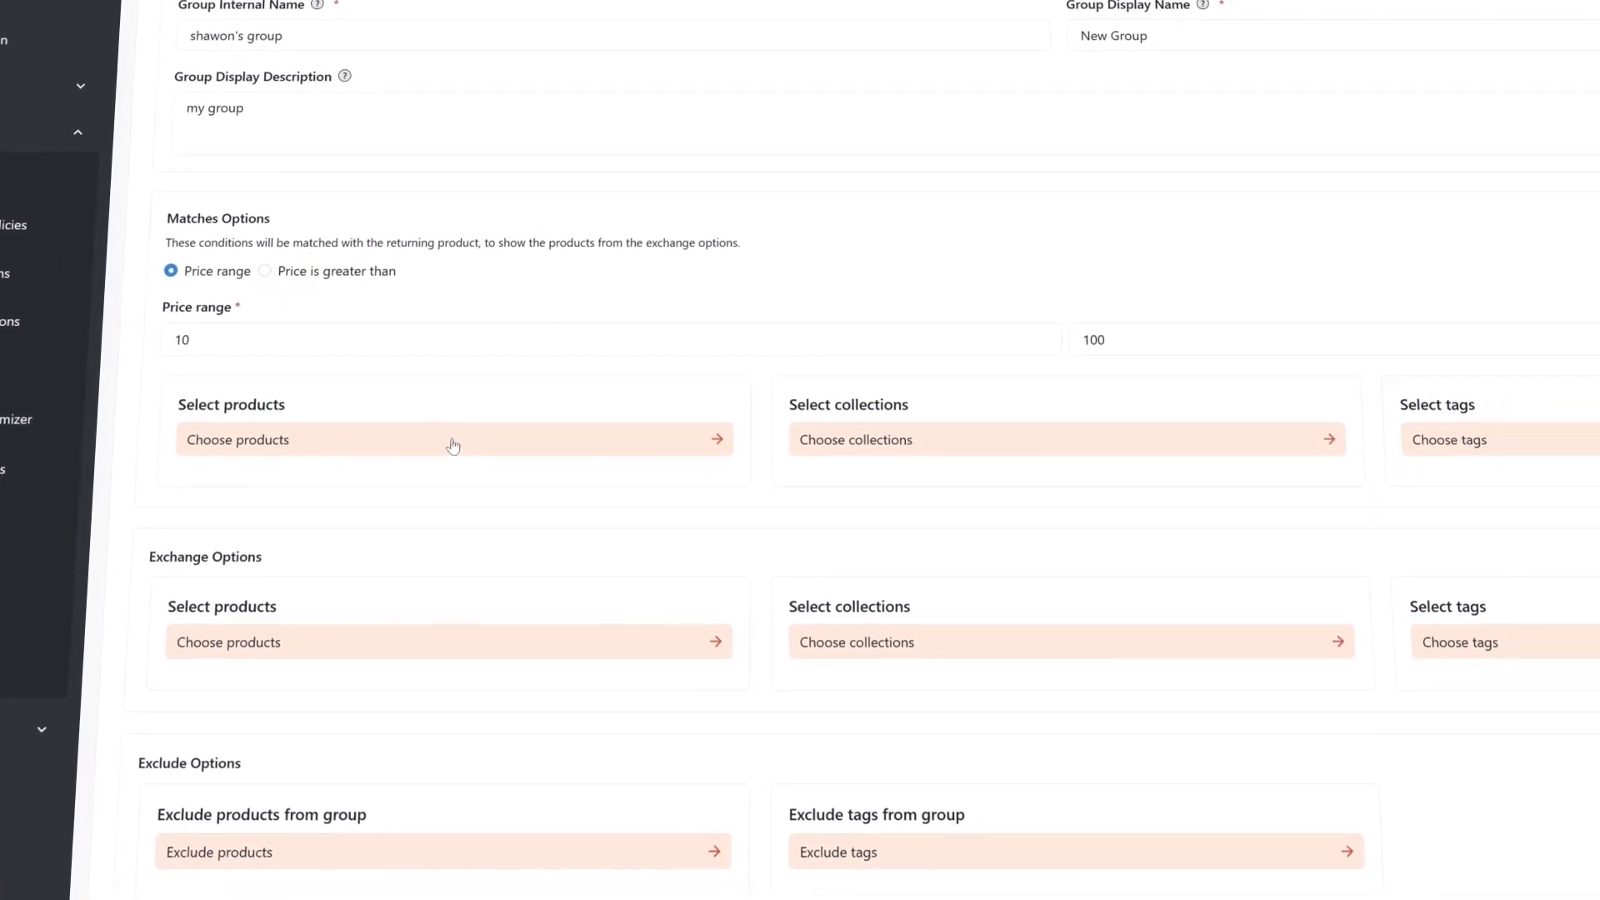
# Select five match products for the group, from the Organic Deoderant Sensitive through the CALITHEA Olive Oil Hand Cream, and save the selection.
pyautogui.click(495, 448)
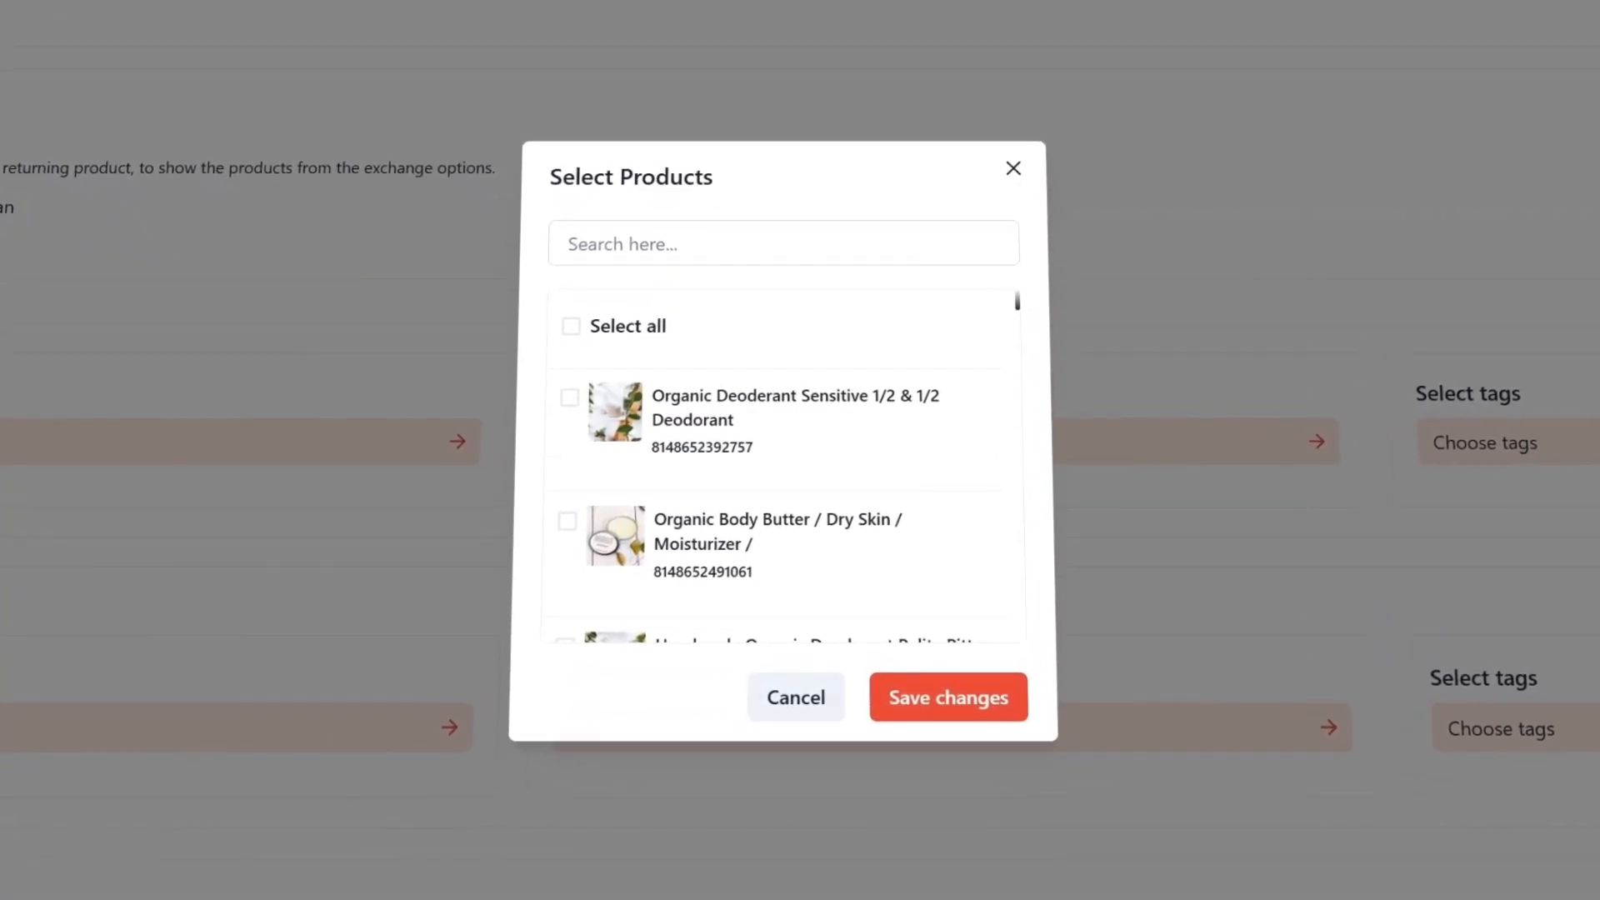
pyautogui.click(762, 425)
pyautogui.scroll(-1, 734, 489)
pyautogui.click(694, 423)
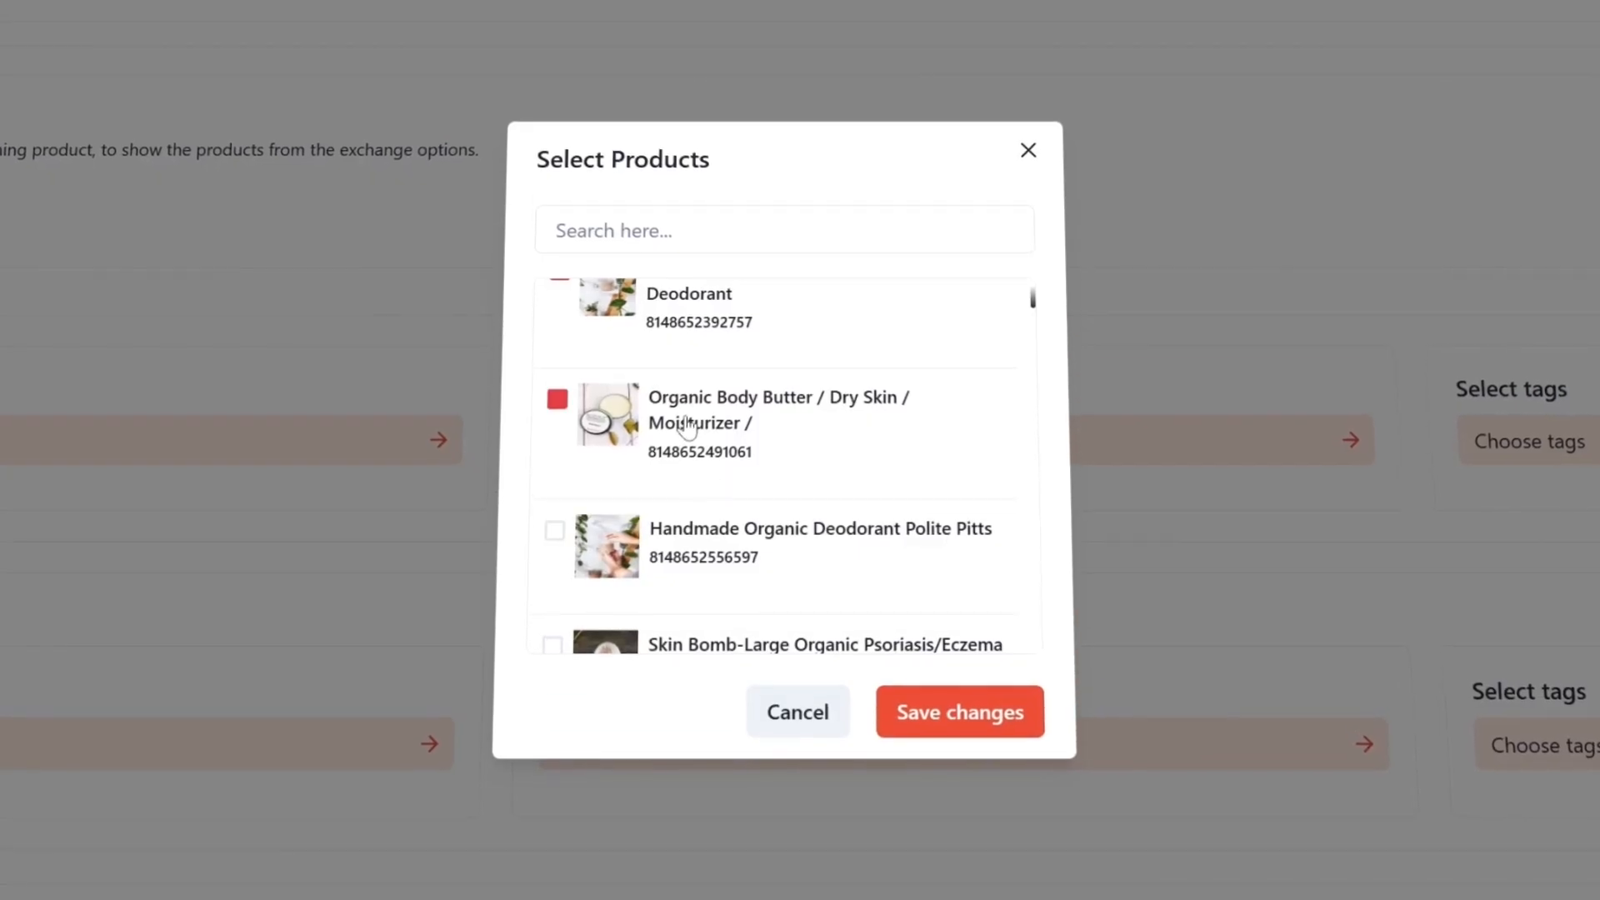
pyautogui.scroll(1, 696, 423)
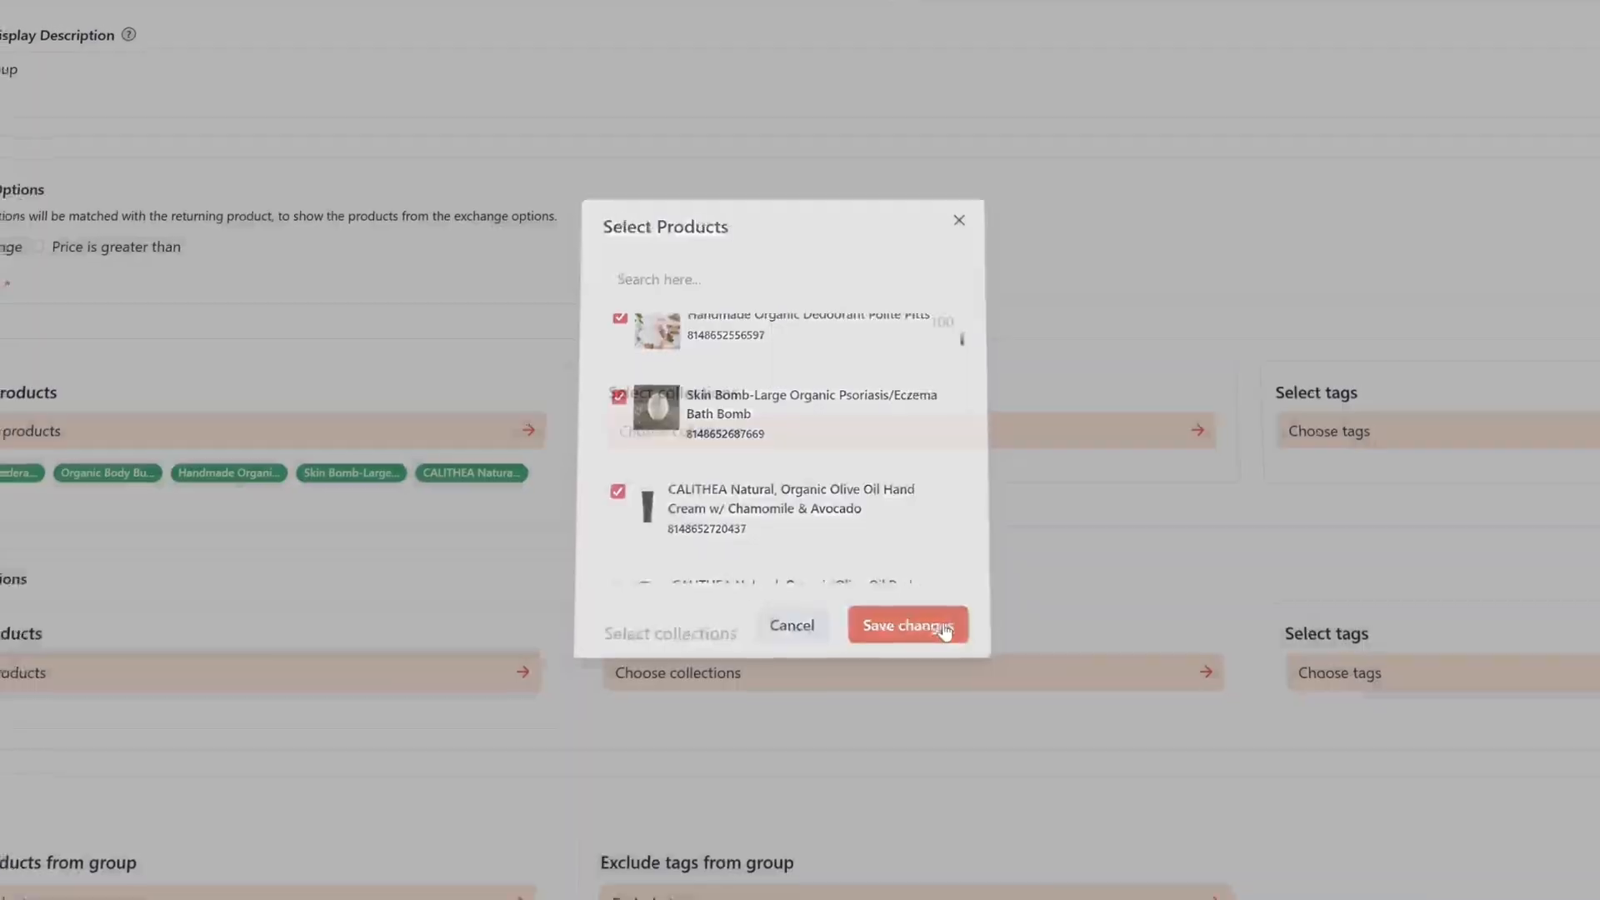
# Set the group's match collections to Men, Women and Body Care, and its match tags to 123, acau palm, ache, aching and achy.
pyautogui.click(998, 698)
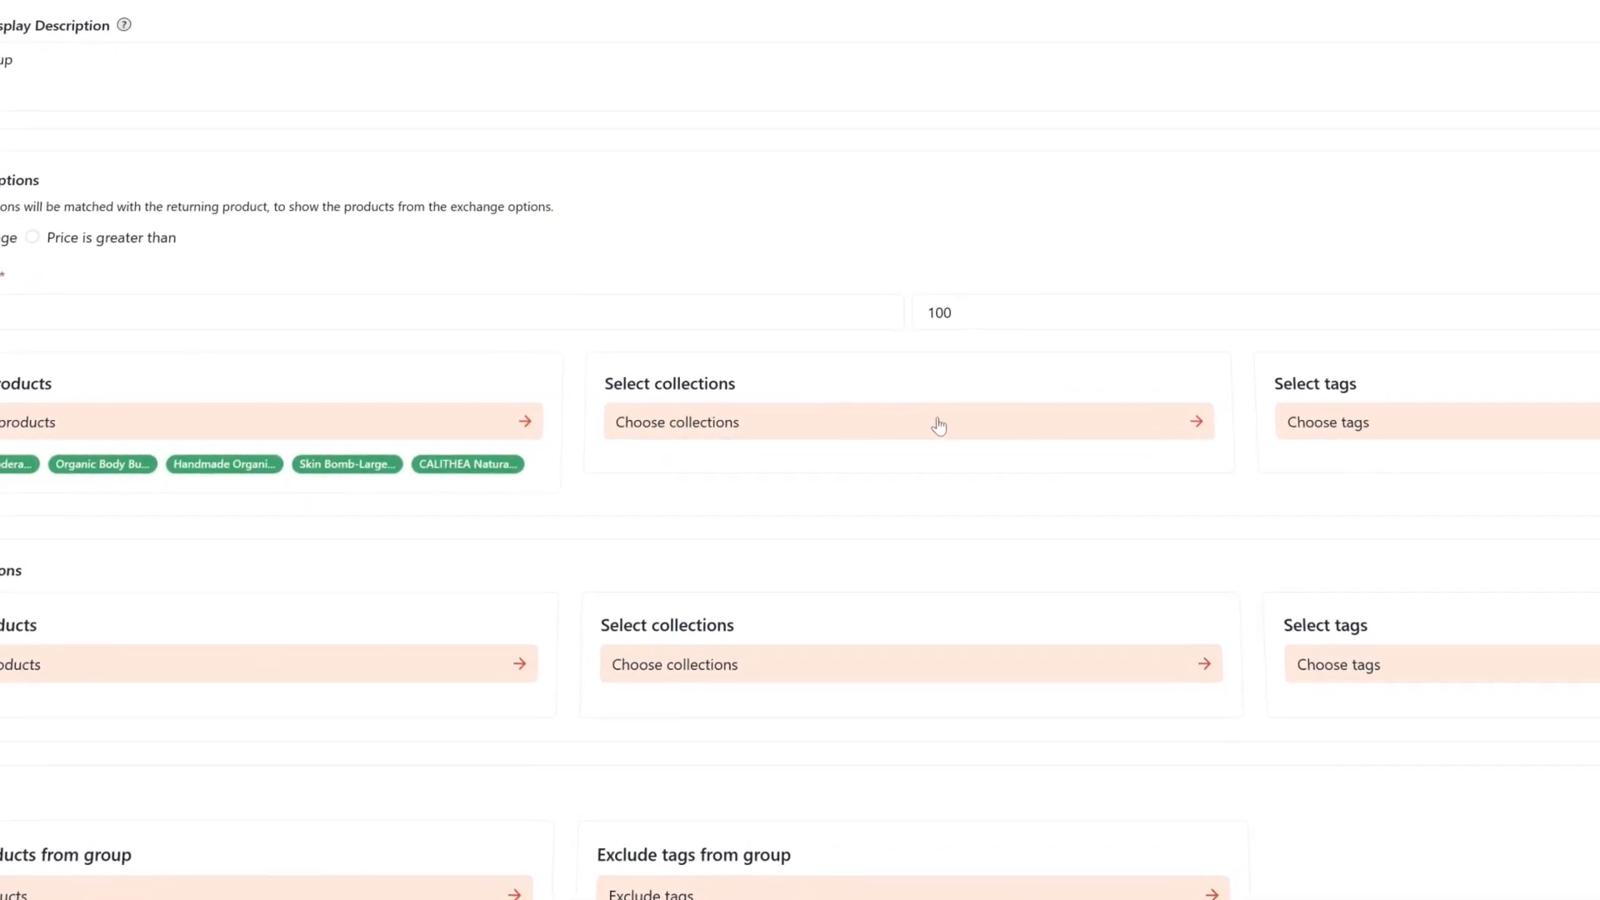
pyautogui.click(926, 425)
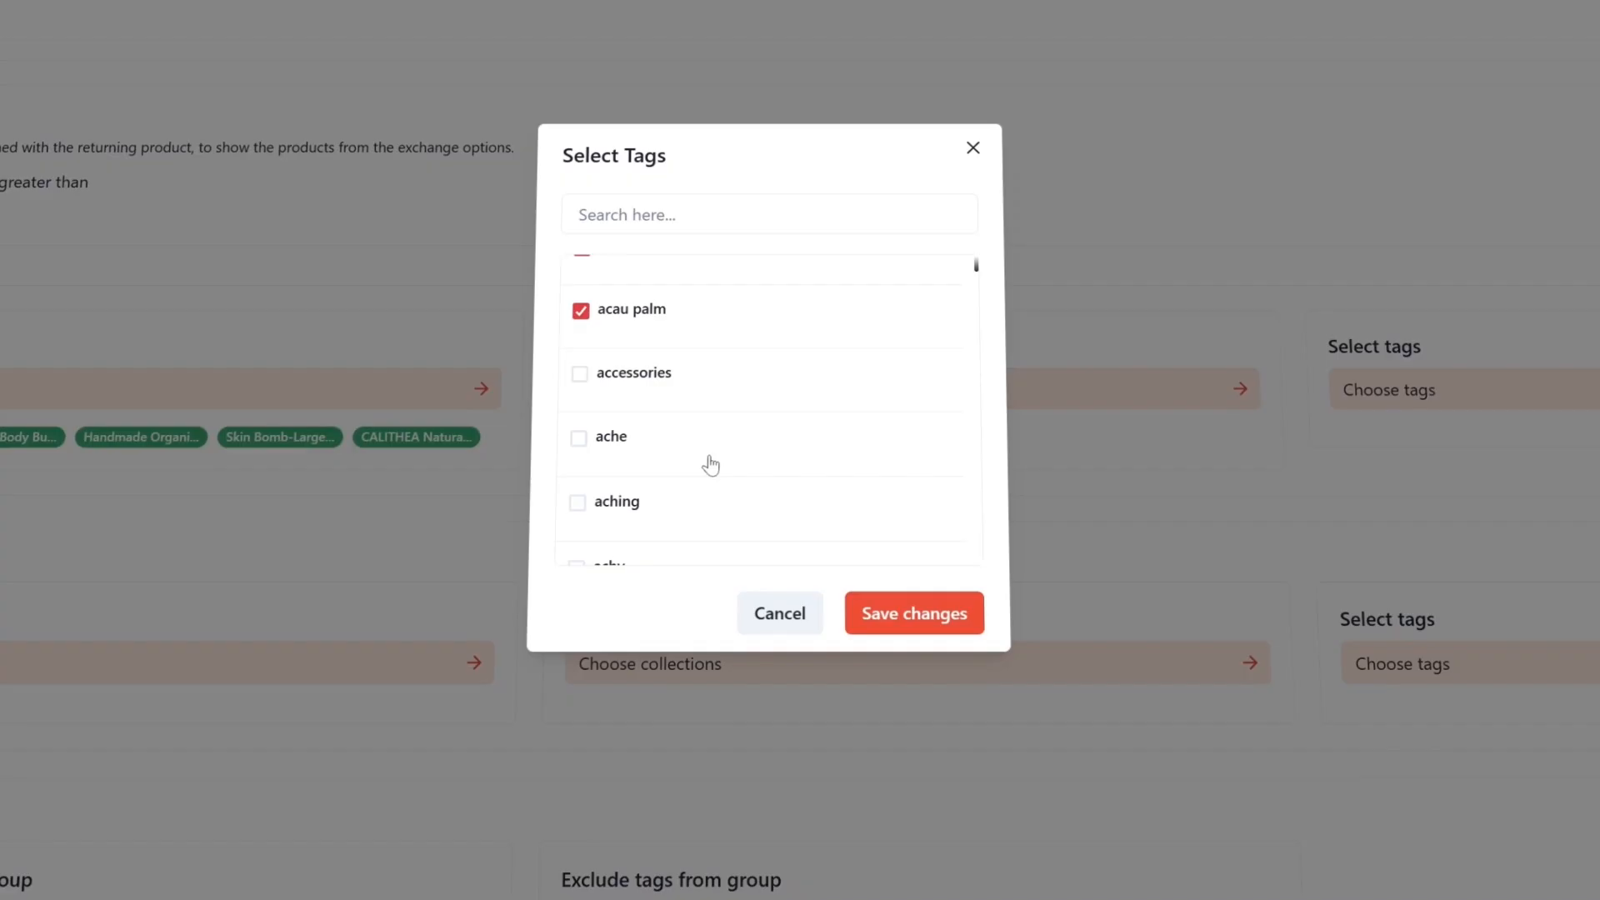
pyautogui.click(647, 450)
pyautogui.click(647, 501)
pyautogui.scroll(-2, 709, 500)
pyautogui.click(795, 454)
pyautogui.click(936, 616)
pyautogui.click(926, 601)
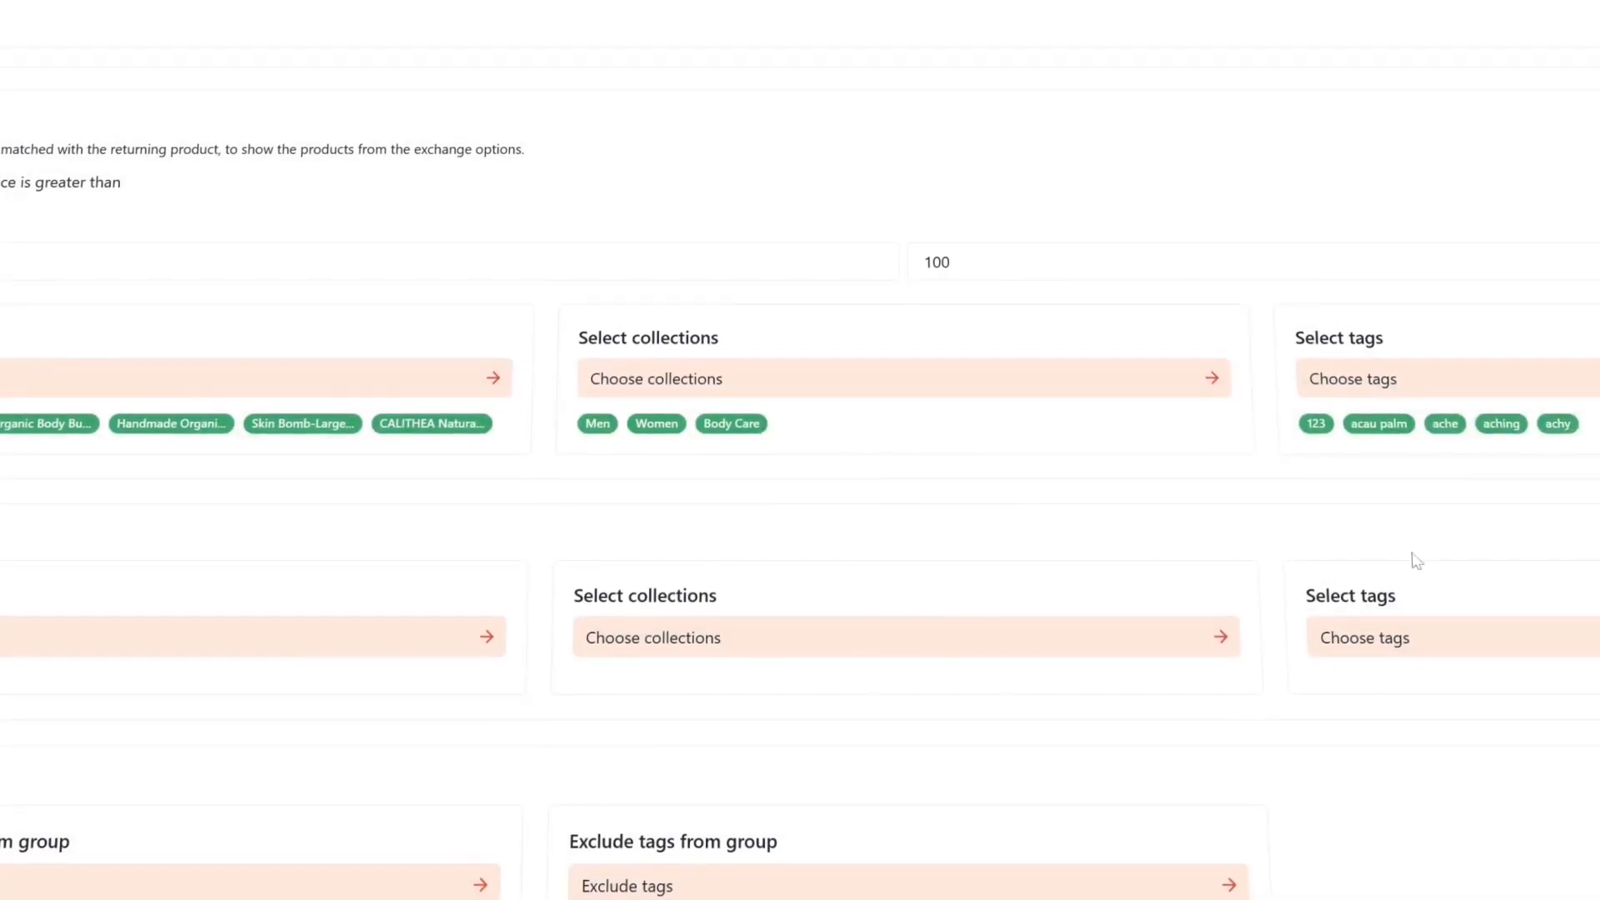
pyautogui.click(1398, 384)
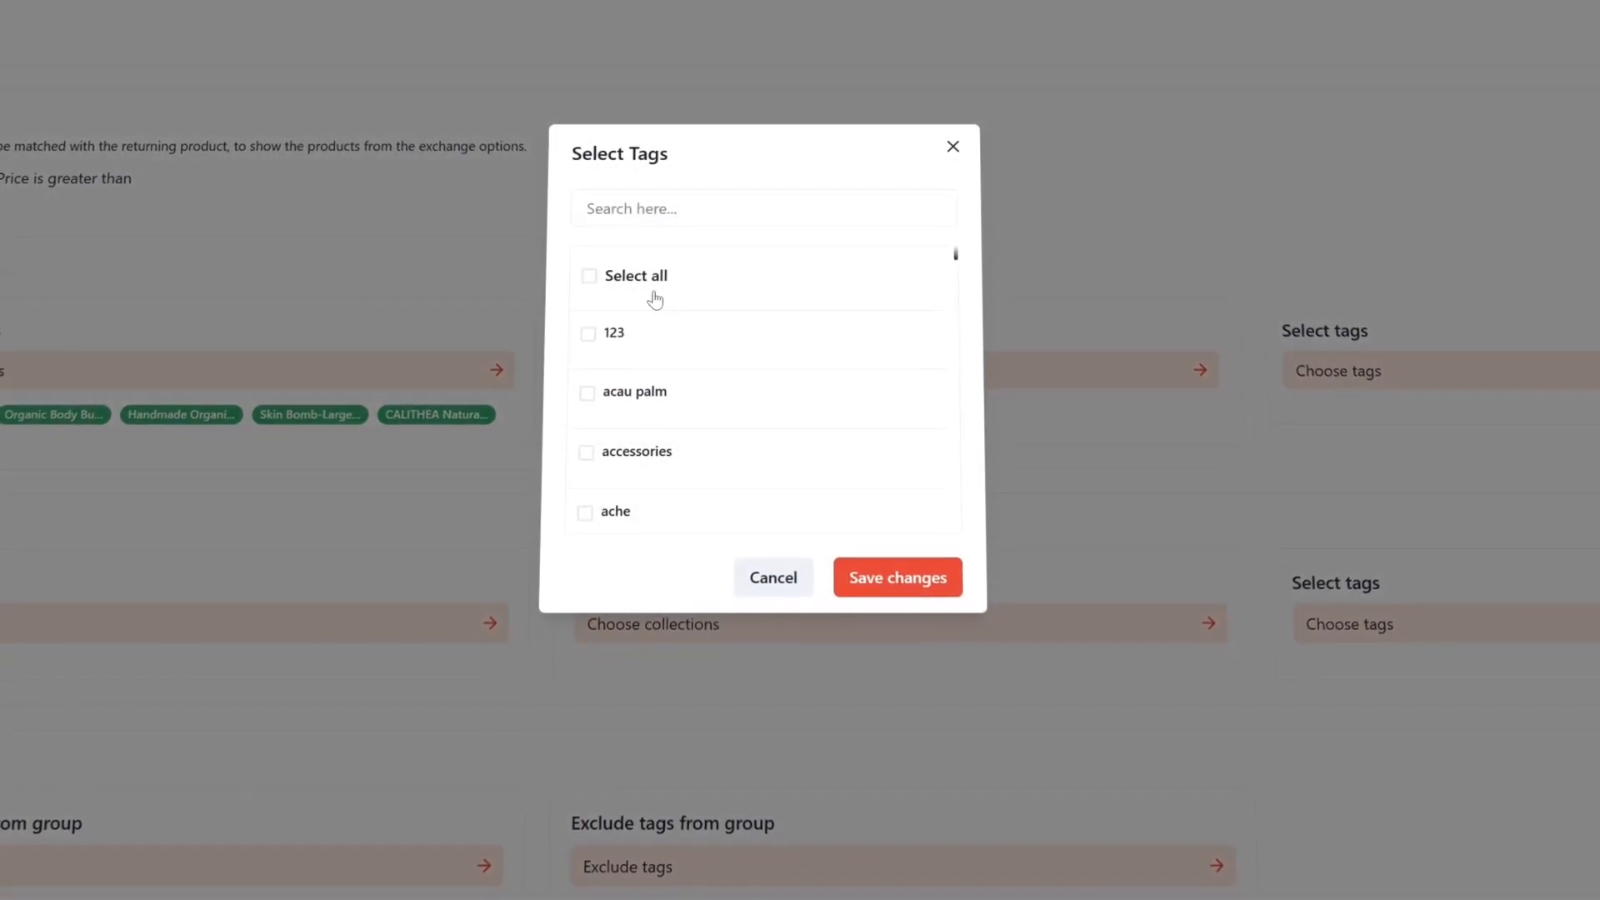
pyautogui.click(929, 567)
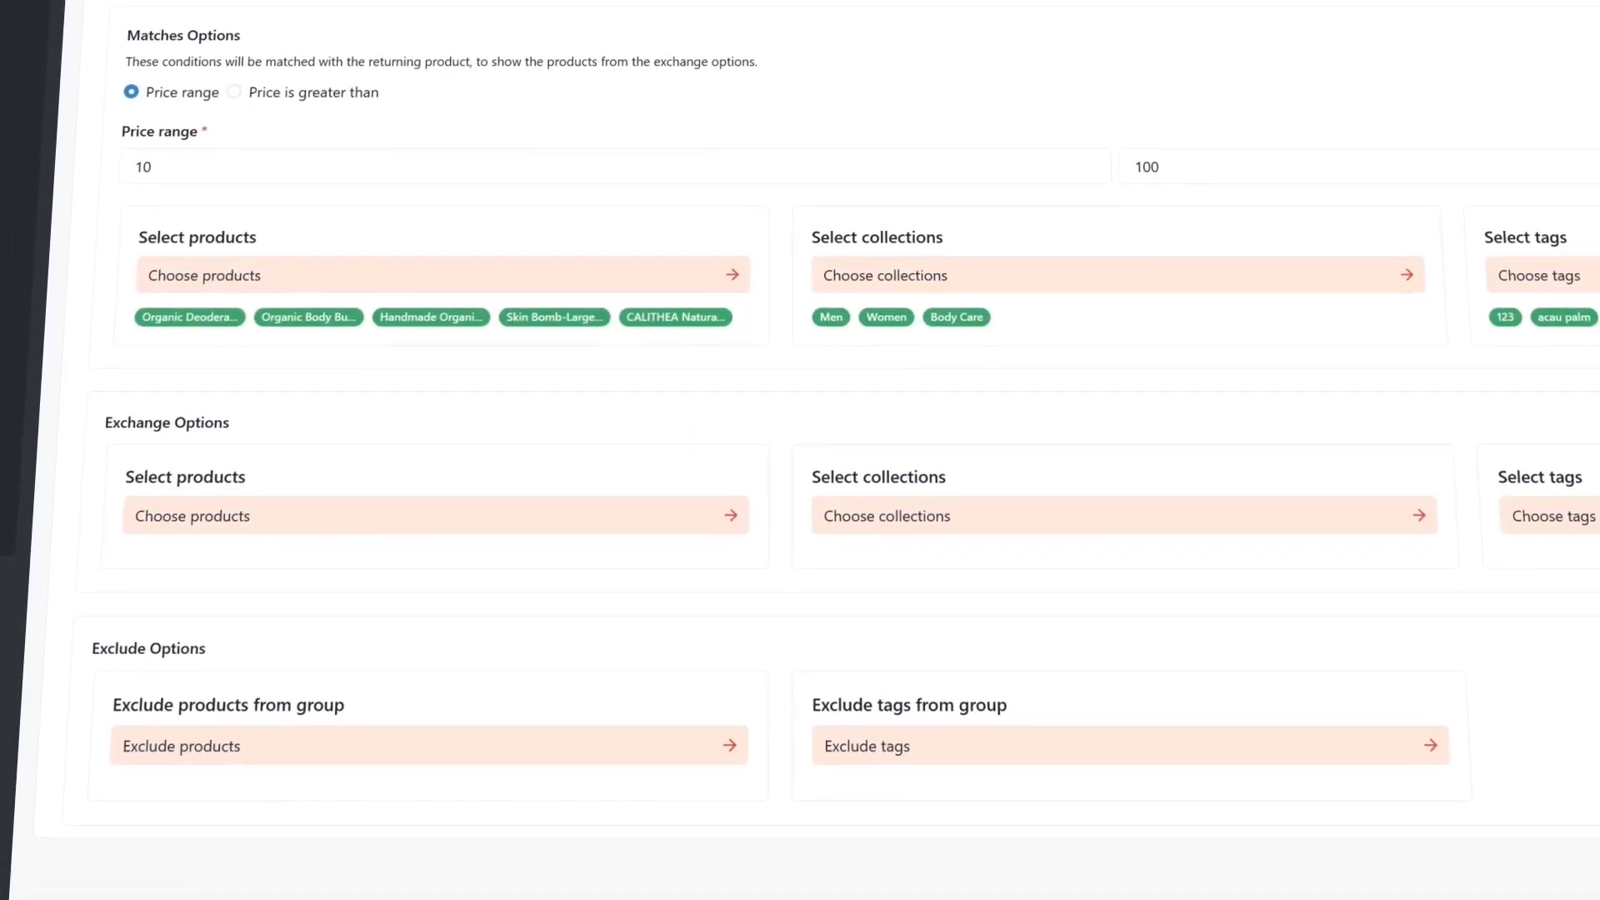
# Choose the Organic Body Butter, Handmade Organic Deodorant Polite Pitts and CALITHEA Olive Oil Hand Cream as exchange products and save the selection.
pyautogui.click(704, 515)
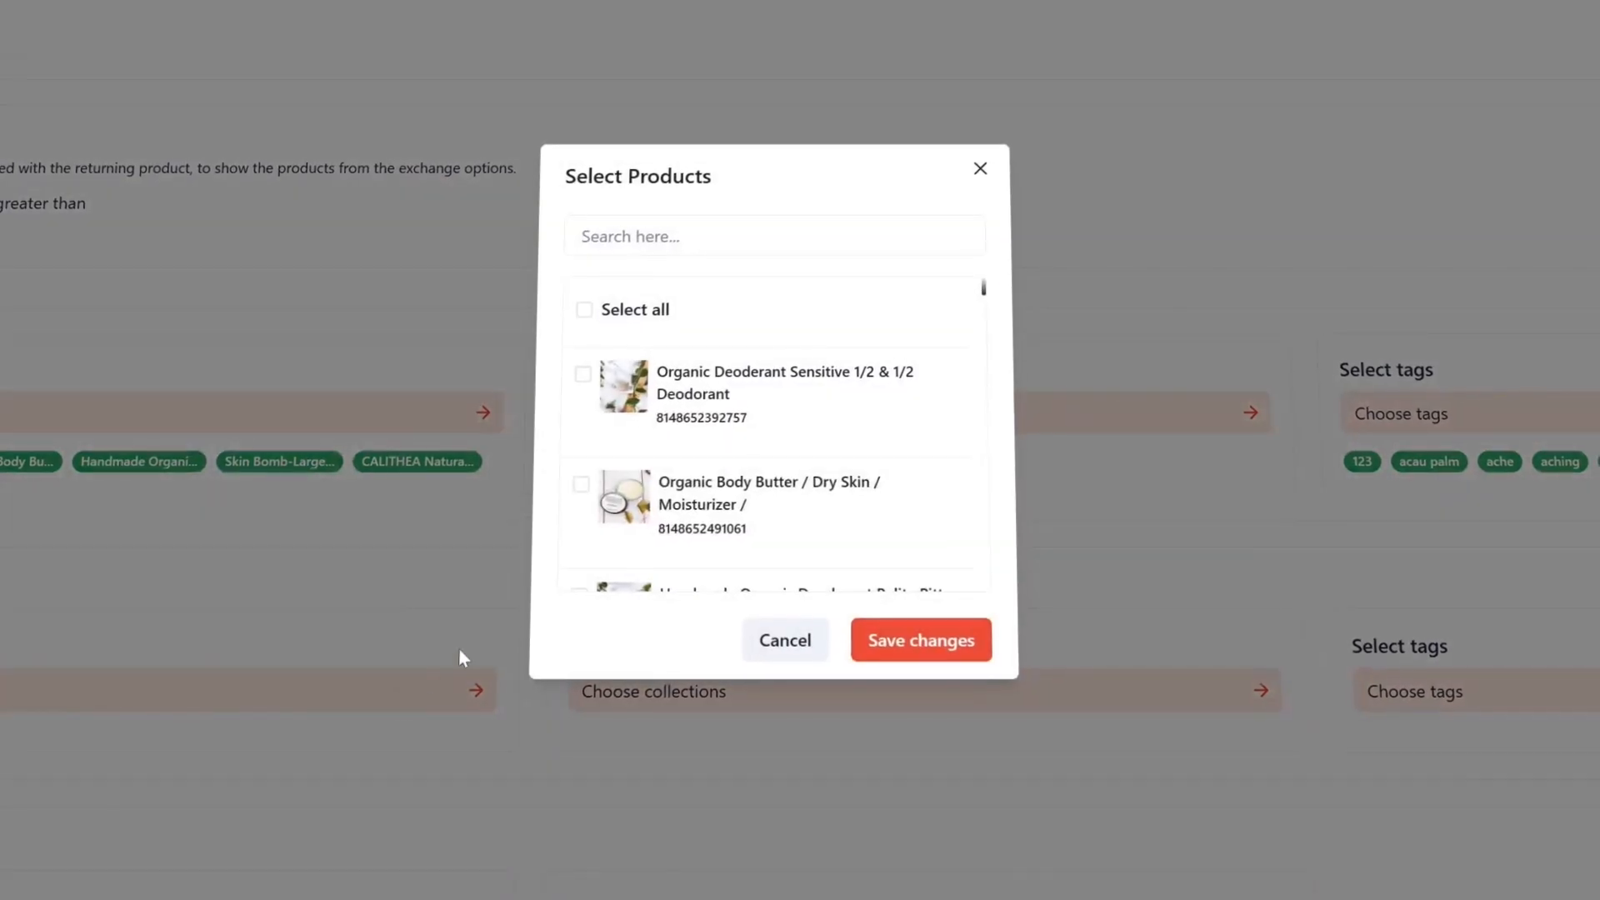
pyautogui.scroll(-3, 807, 456)
pyautogui.click(670, 505)
pyautogui.scroll(-1, 667, 505)
pyautogui.click(667, 509)
pyautogui.scroll(-2, 692, 513)
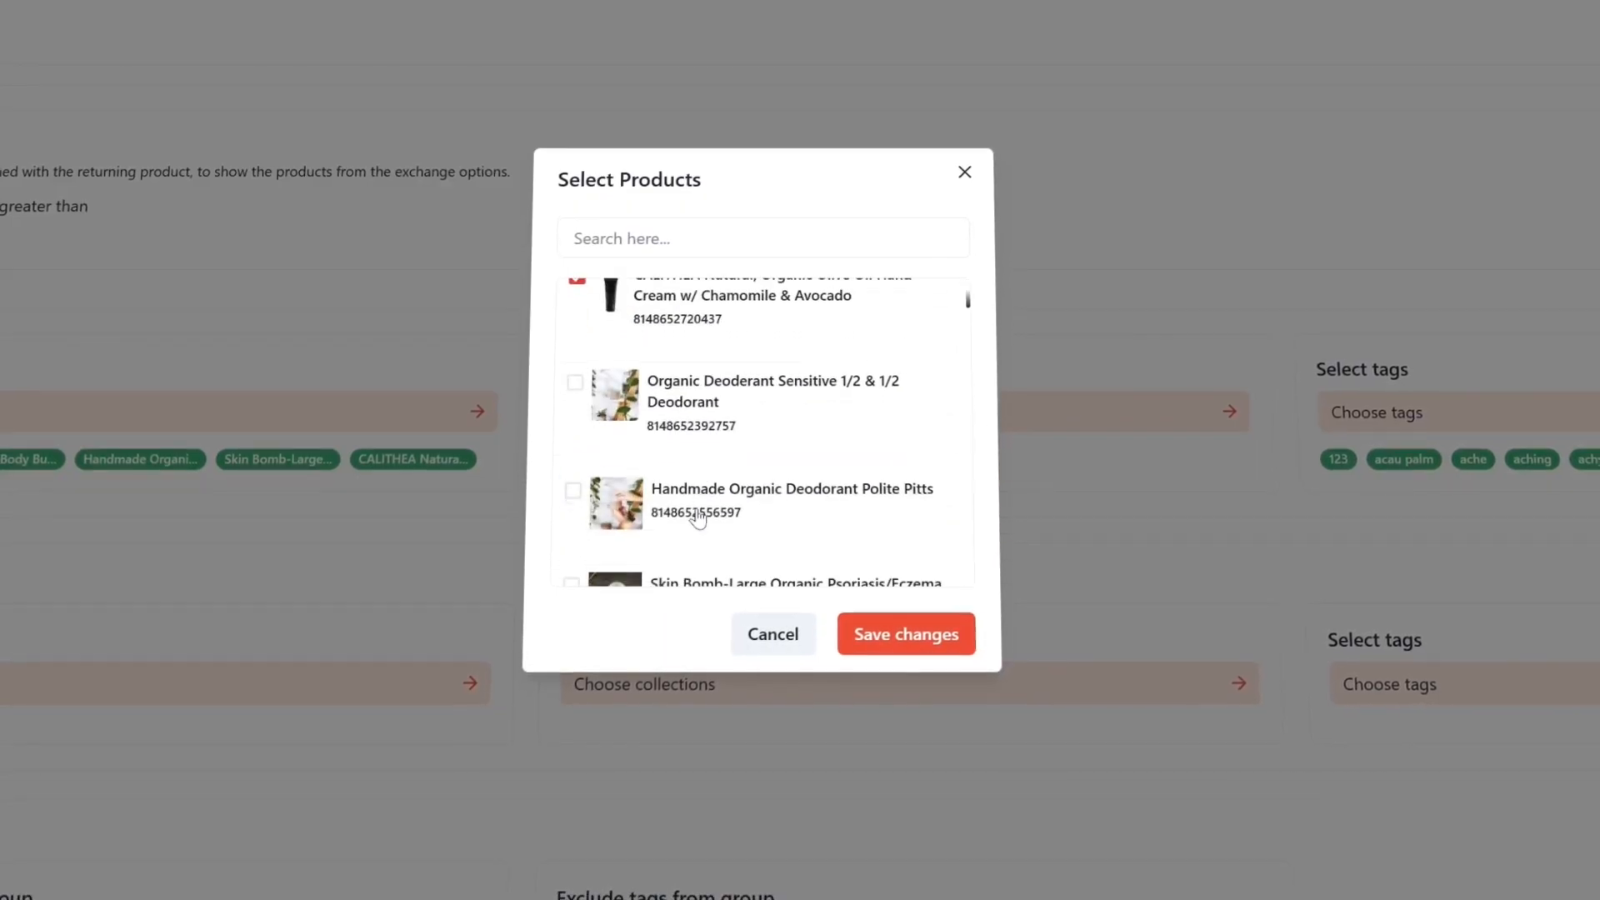
pyautogui.click(698, 517)
pyautogui.click(917, 633)
# Set the group's exchange collections to Men and Hair Care, and select all tags as exchange tags.
pyautogui.click(951, 666)
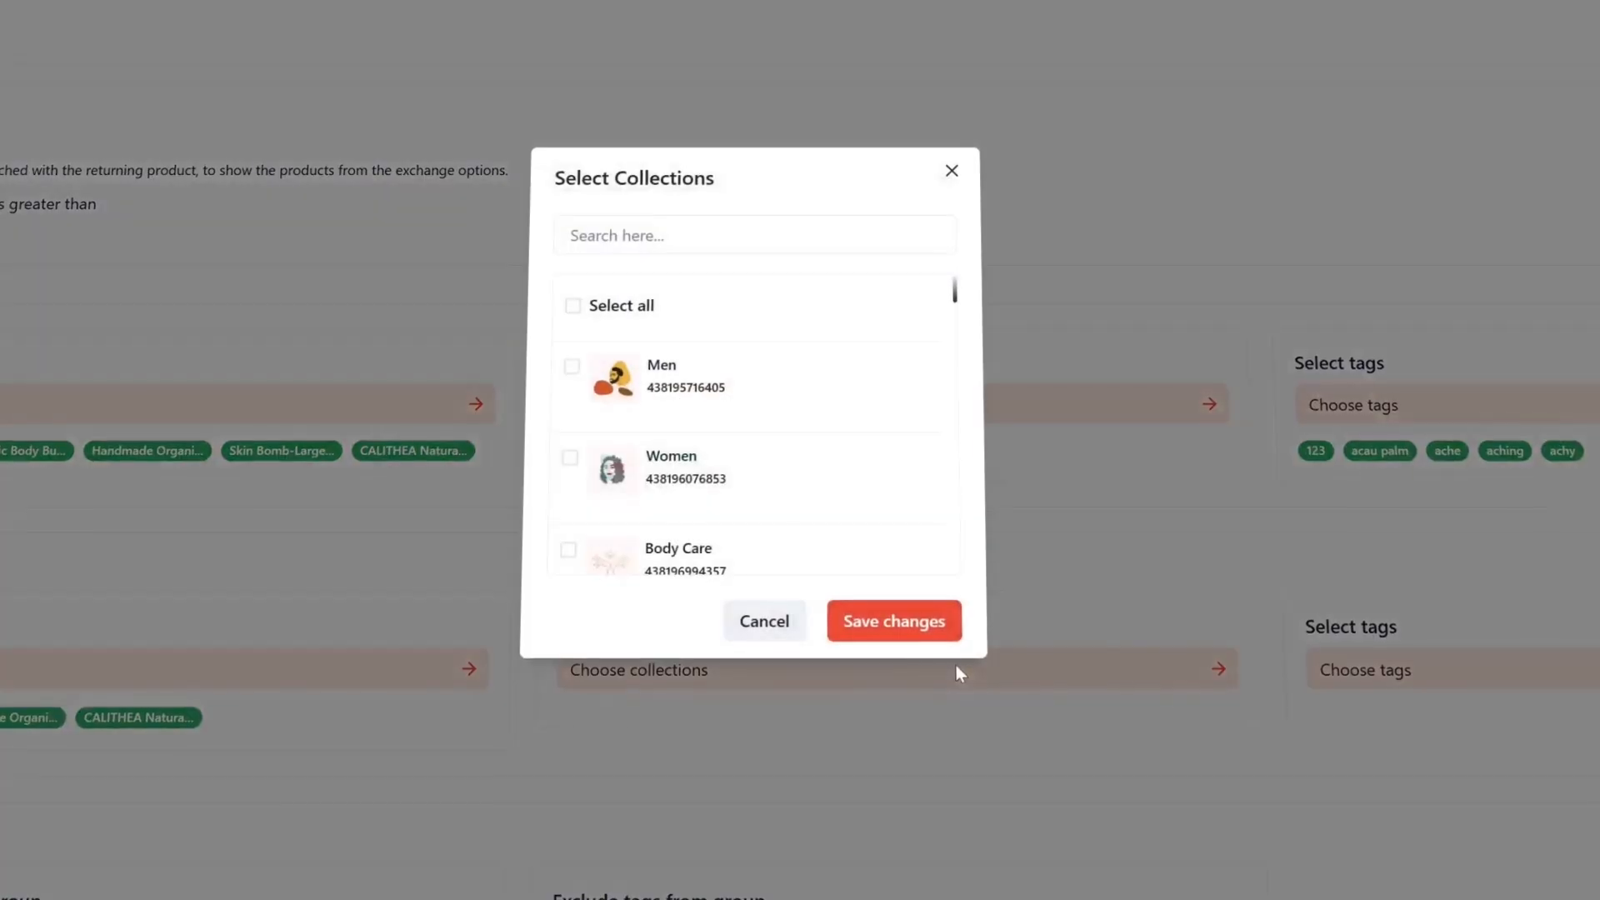
pyautogui.scroll(-3, 792, 492)
pyautogui.scroll(1, 733, 500)
pyautogui.scroll(-1, 717, 467)
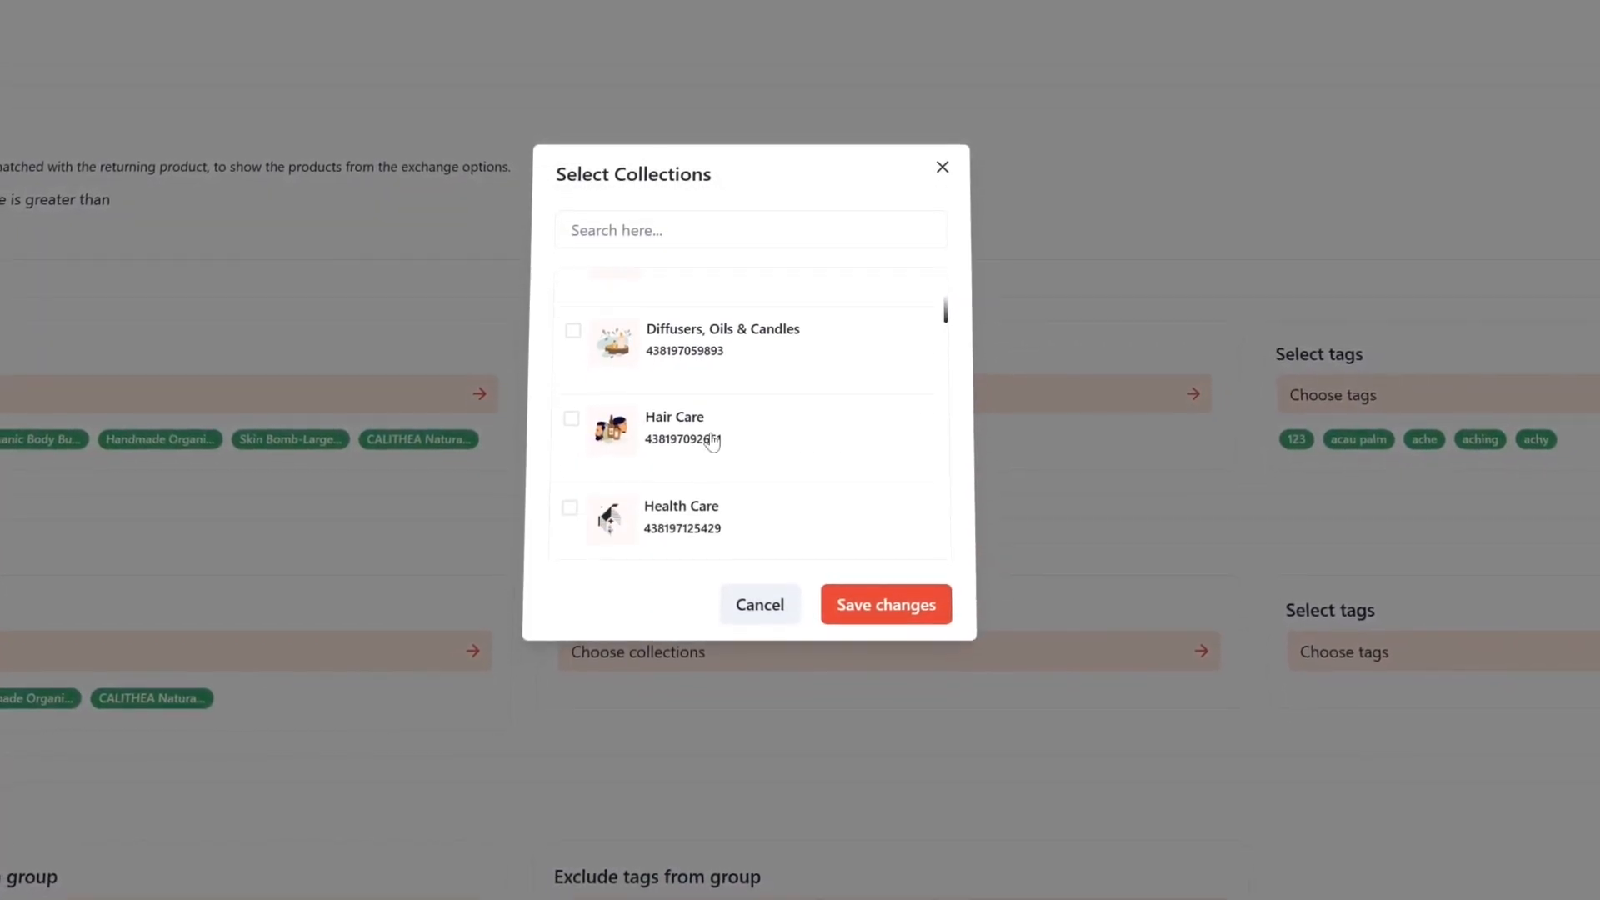
pyautogui.click(712, 441)
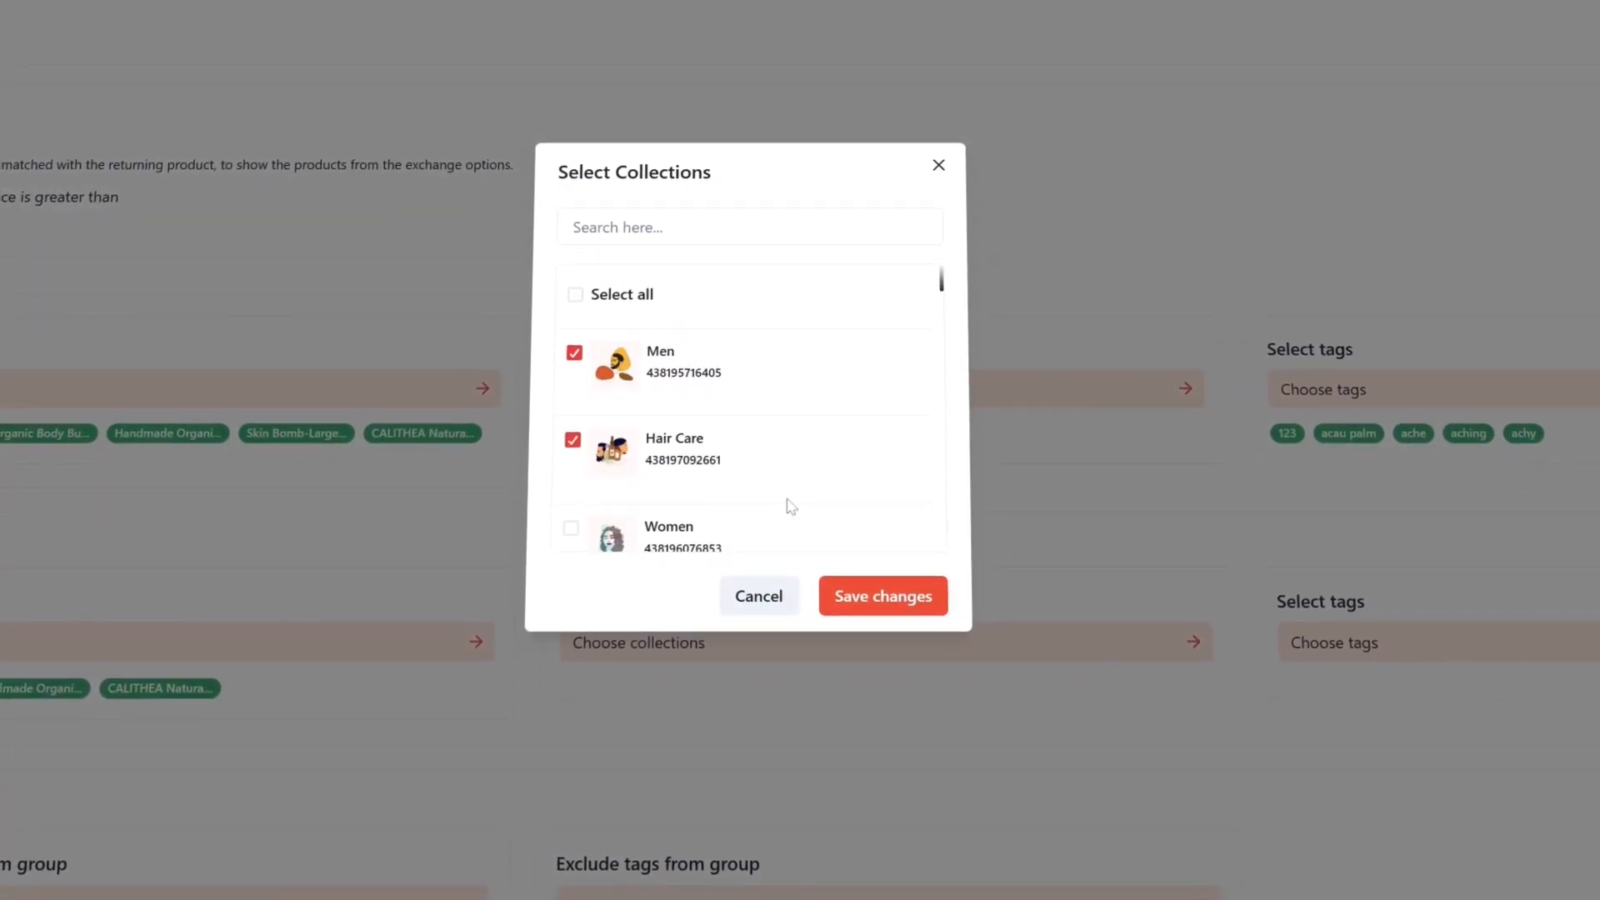
pyautogui.click(886, 596)
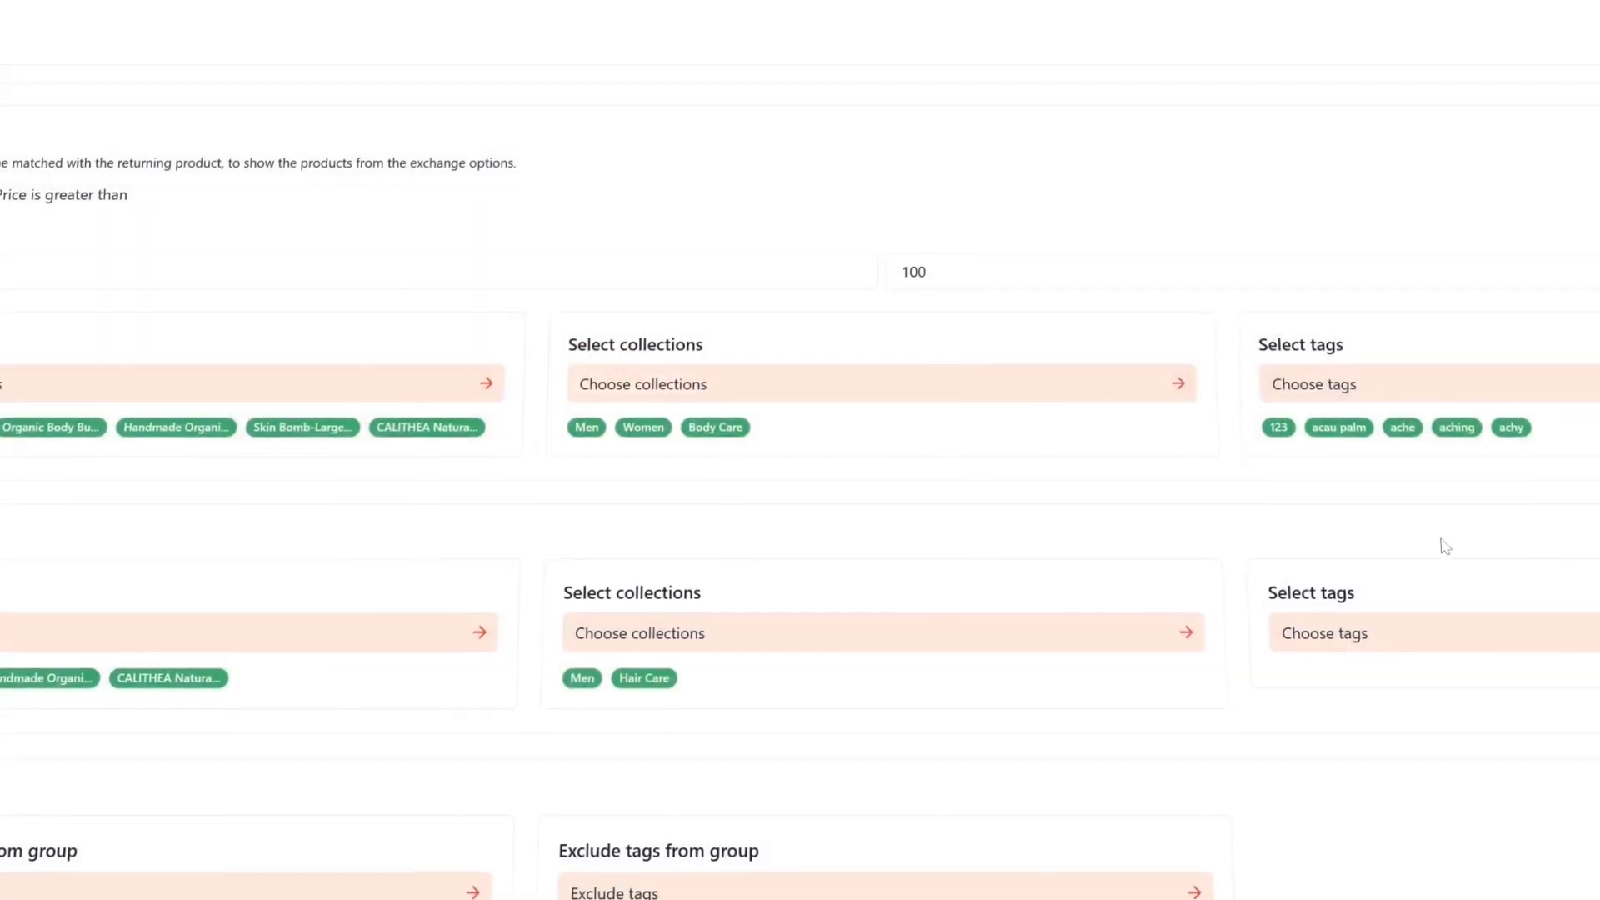
pyautogui.click(1417, 623)
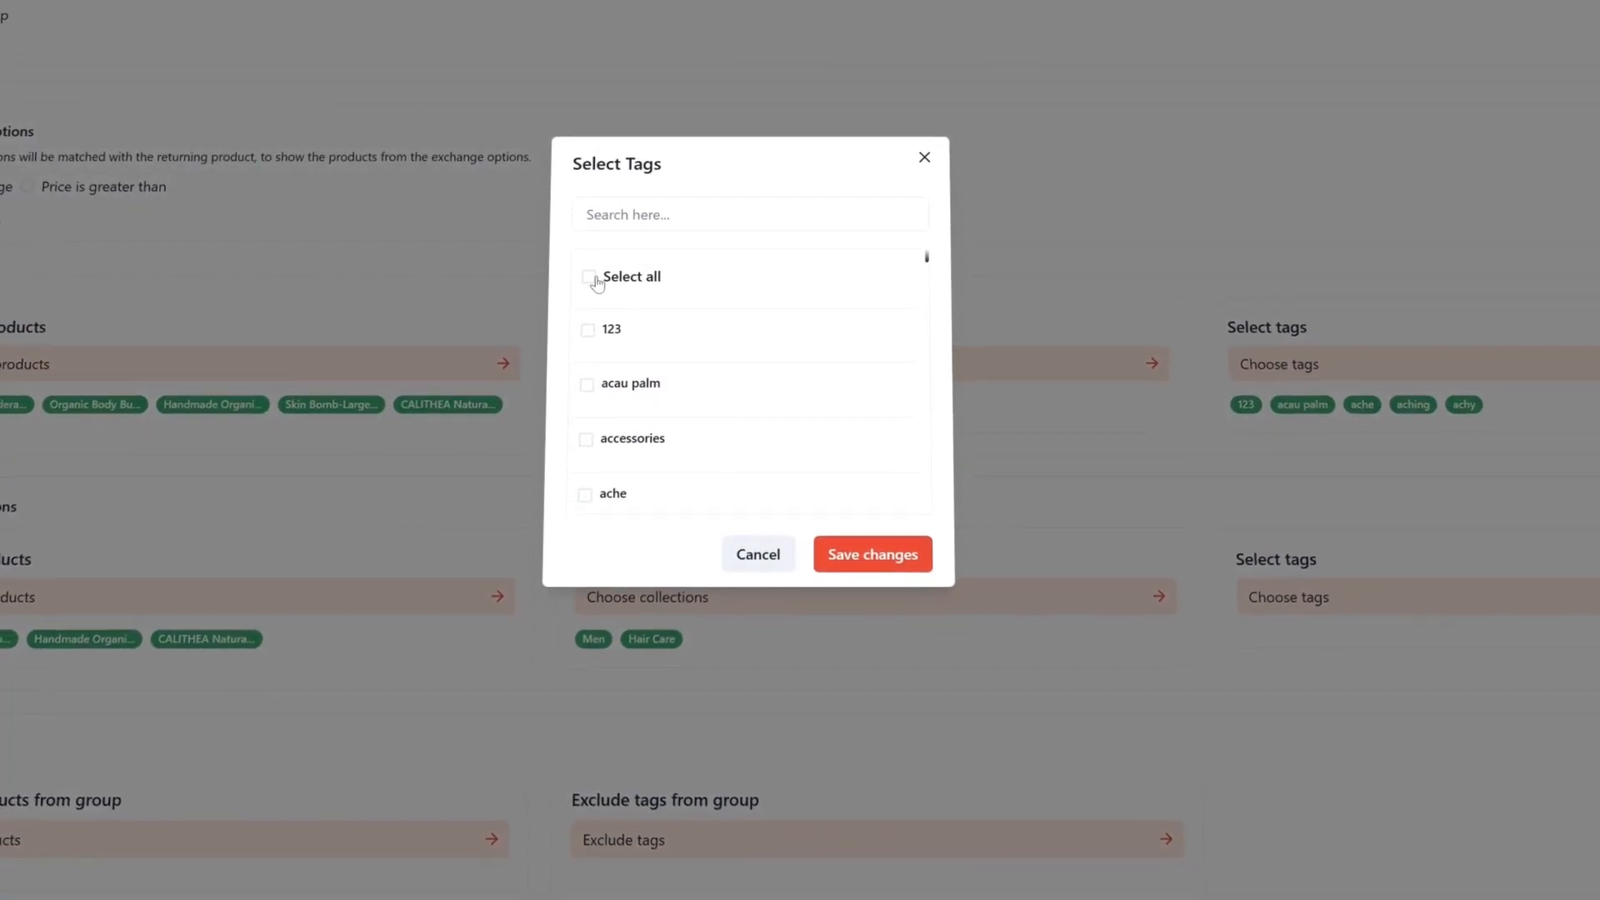
pyautogui.click(866, 544)
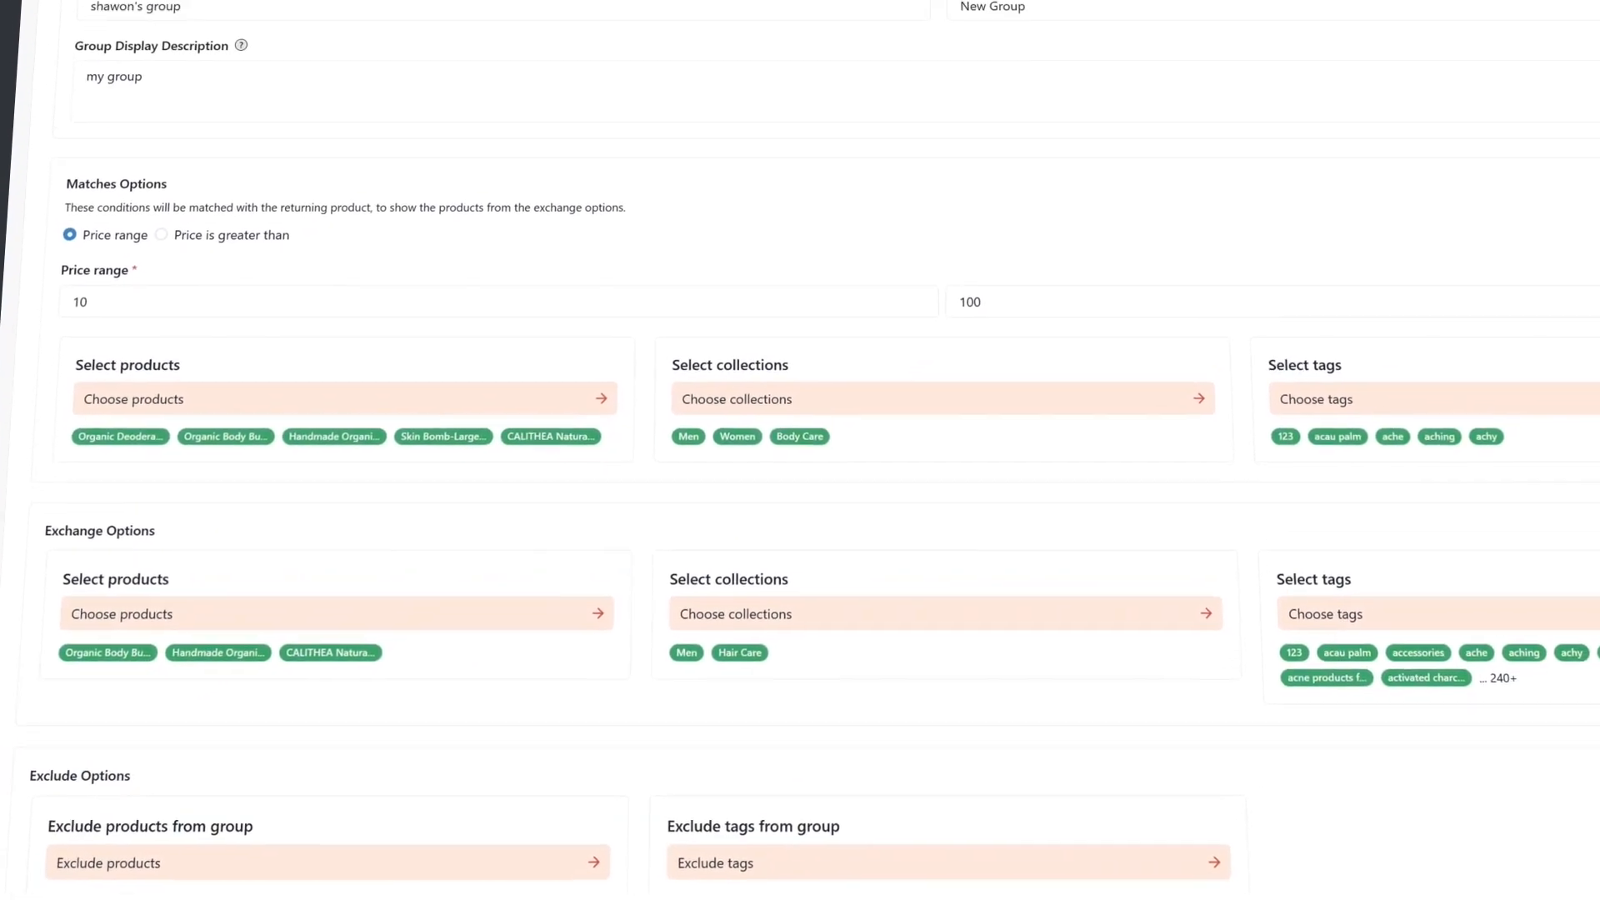
# Exclude the Virgin Passion product and the Essential Oil Blend with Crystals Frankincense from the group and save the selection.
pyautogui.click(450, 862)
pyautogui.scroll(-15, 679, 576)
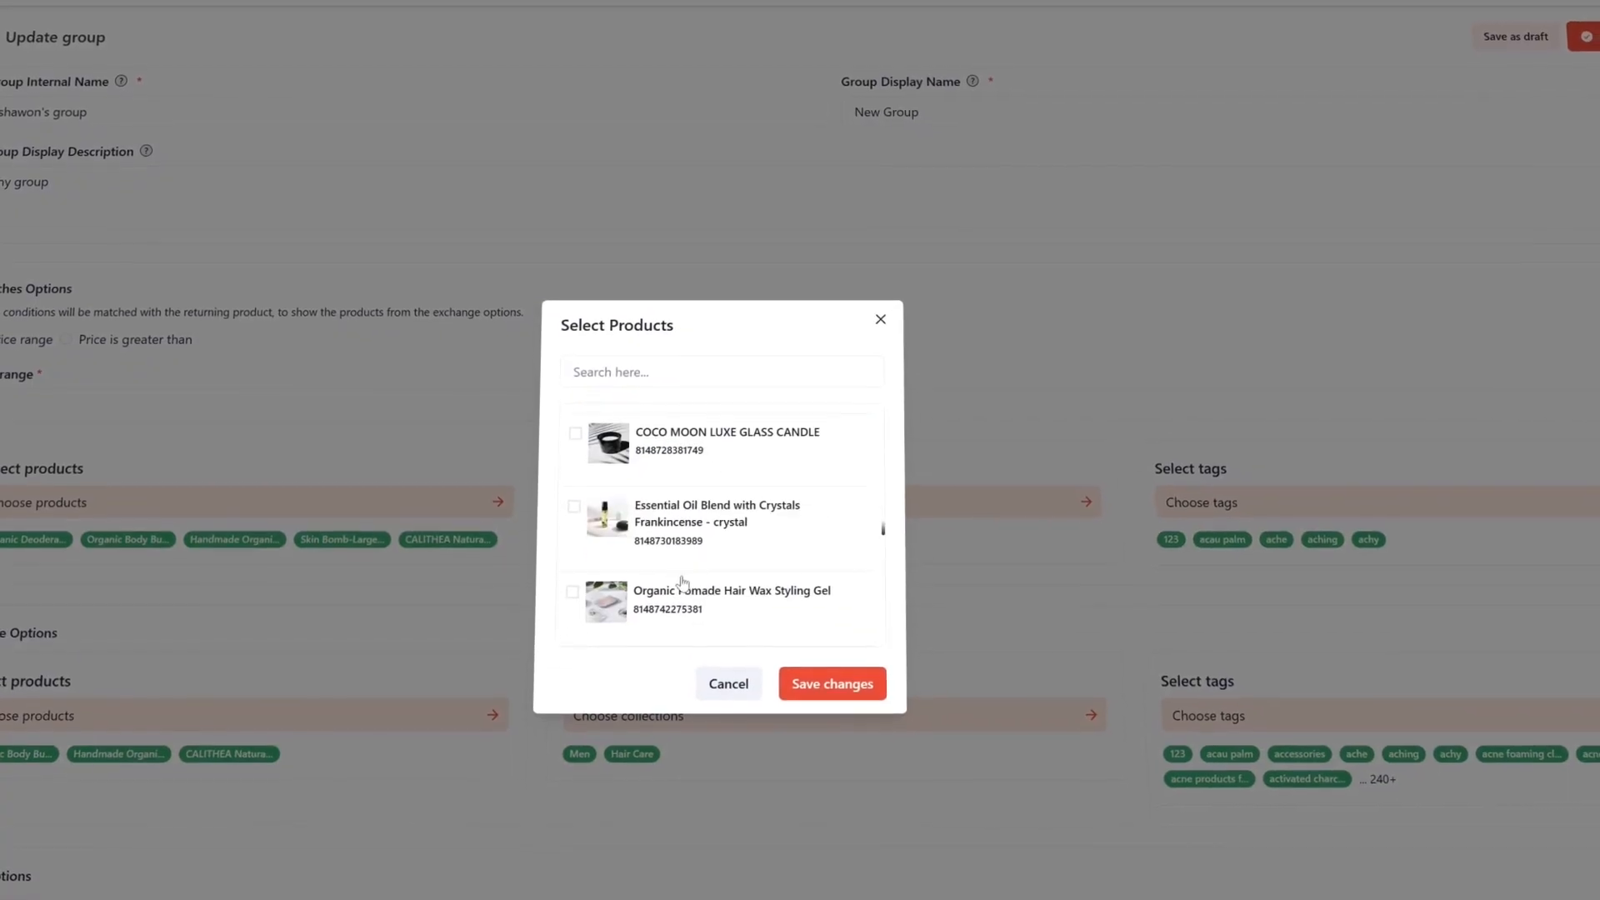
pyautogui.click(683, 527)
pyautogui.scroll(-10, 710, 579)
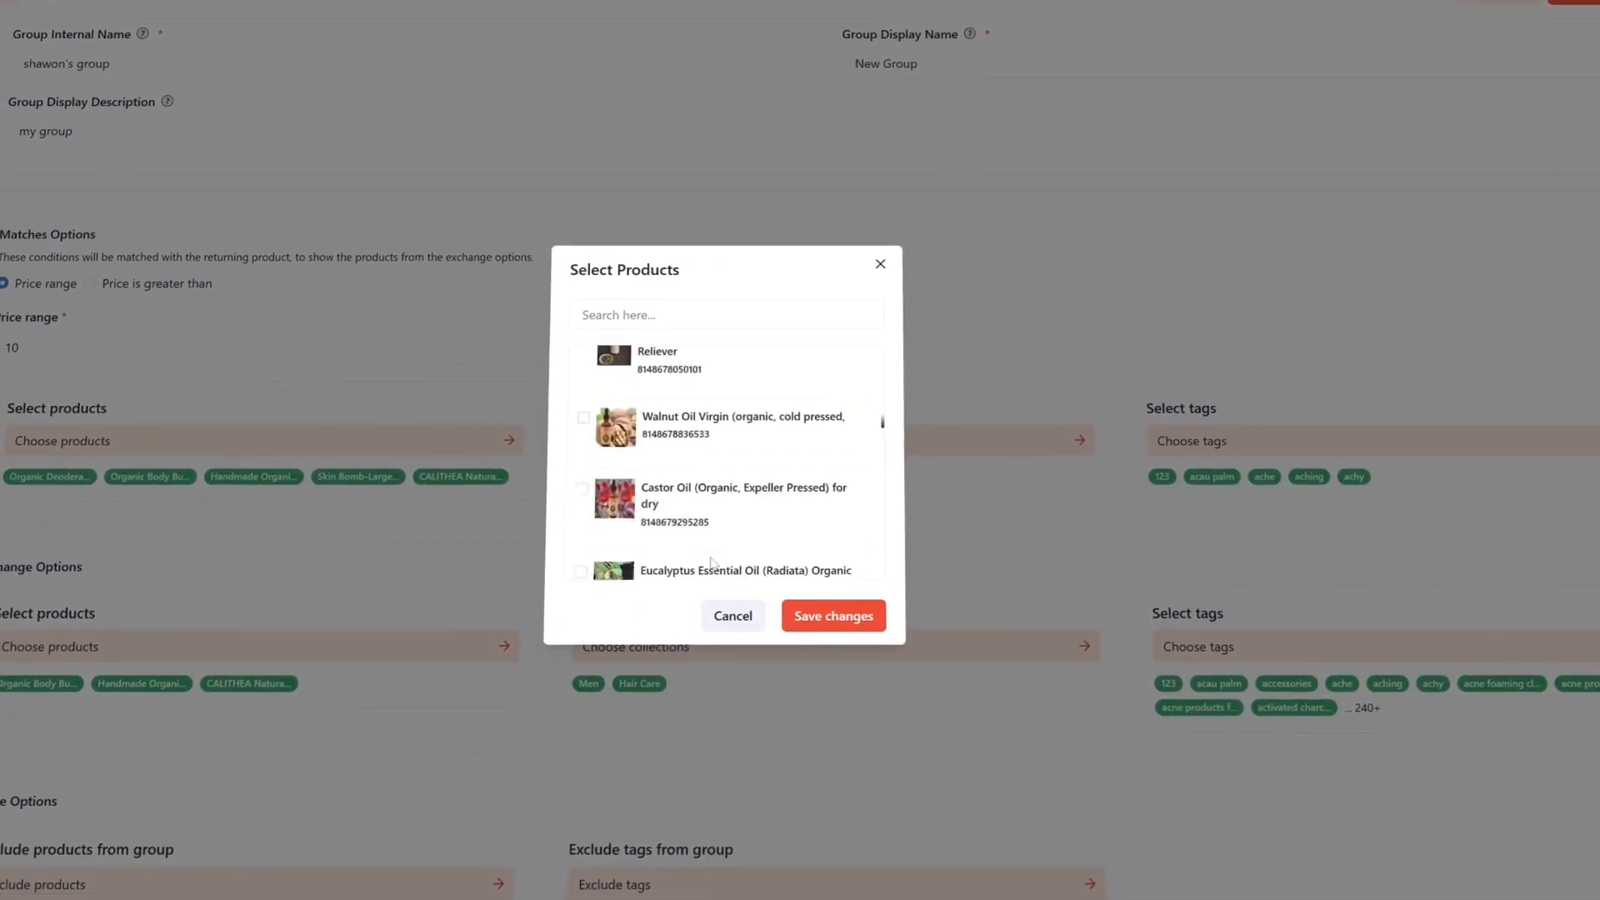
pyautogui.scroll(-5, 711, 564)
pyautogui.click(633, 464)
pyautogui.click(834, 615)
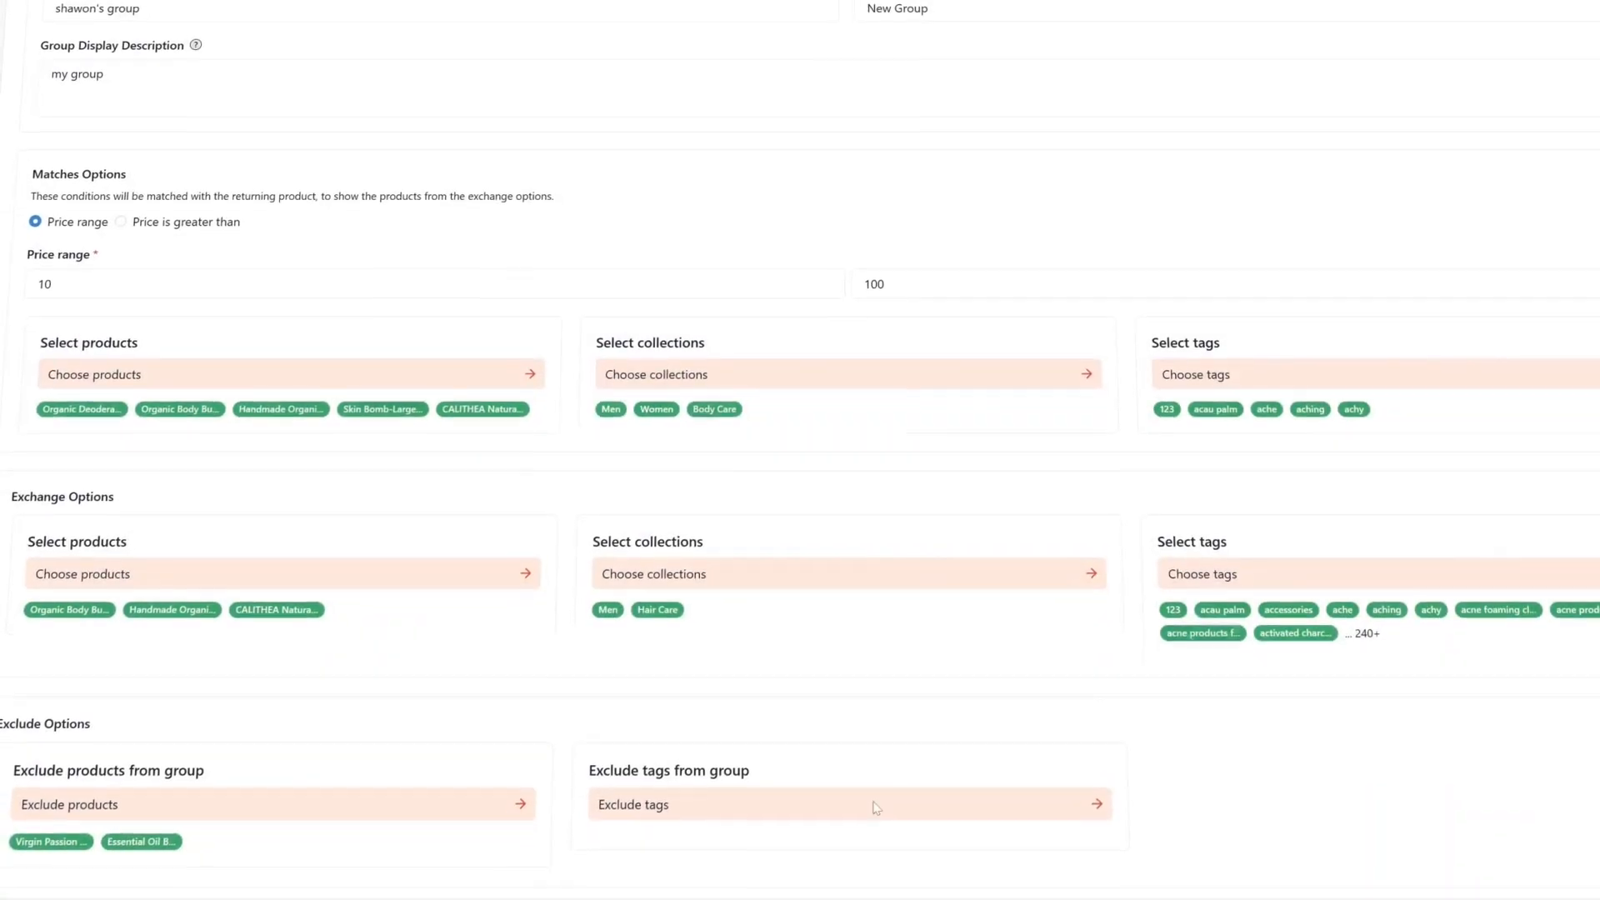
# Exclude the tag armpit from the group and save the tag selection.
pyautogui.click(875, 807)
pyautogui.click(733, 414)
pyautogui.click(850, 508)
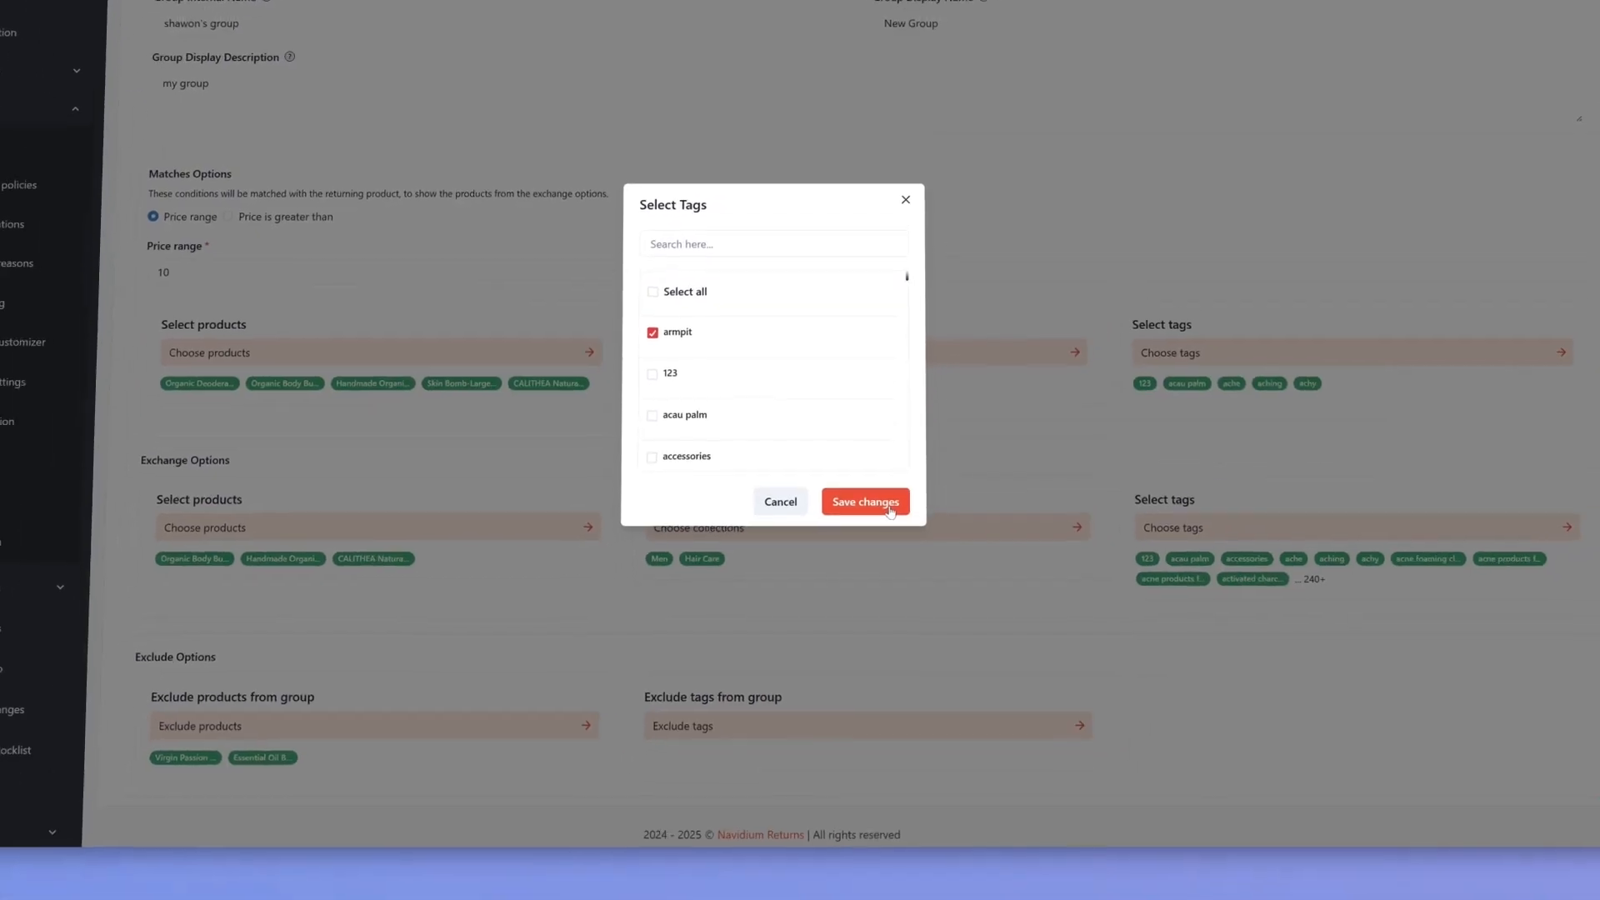
pyautogui.click(899, 504)
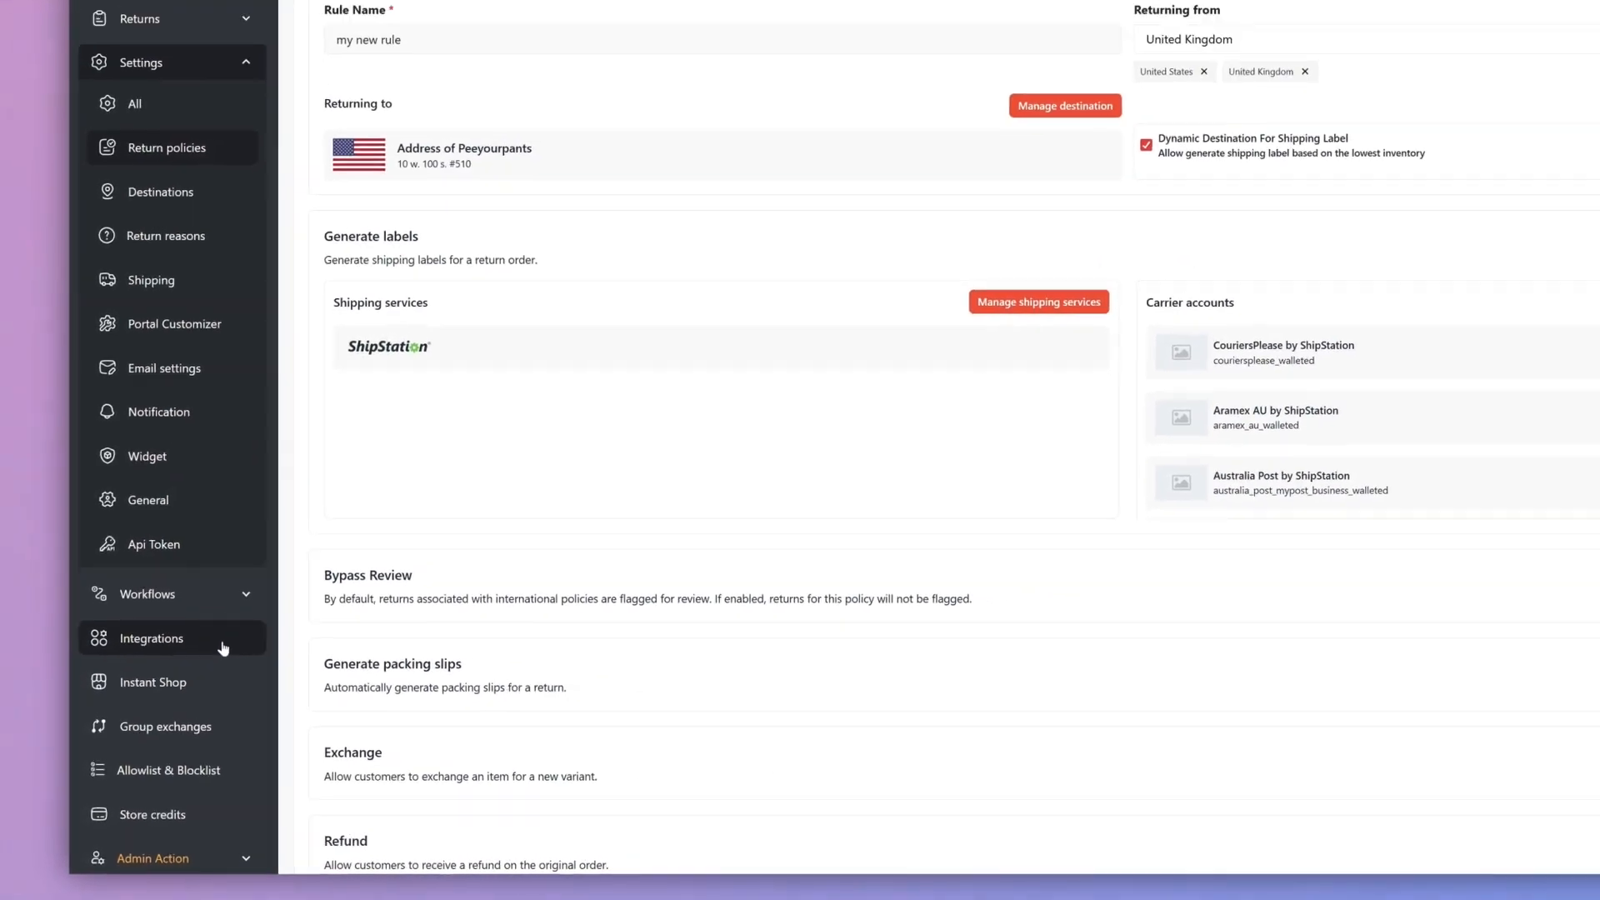
# Start a new easypost shipping integration and open its API key field for entry.
pyautogui.click(300, 500)
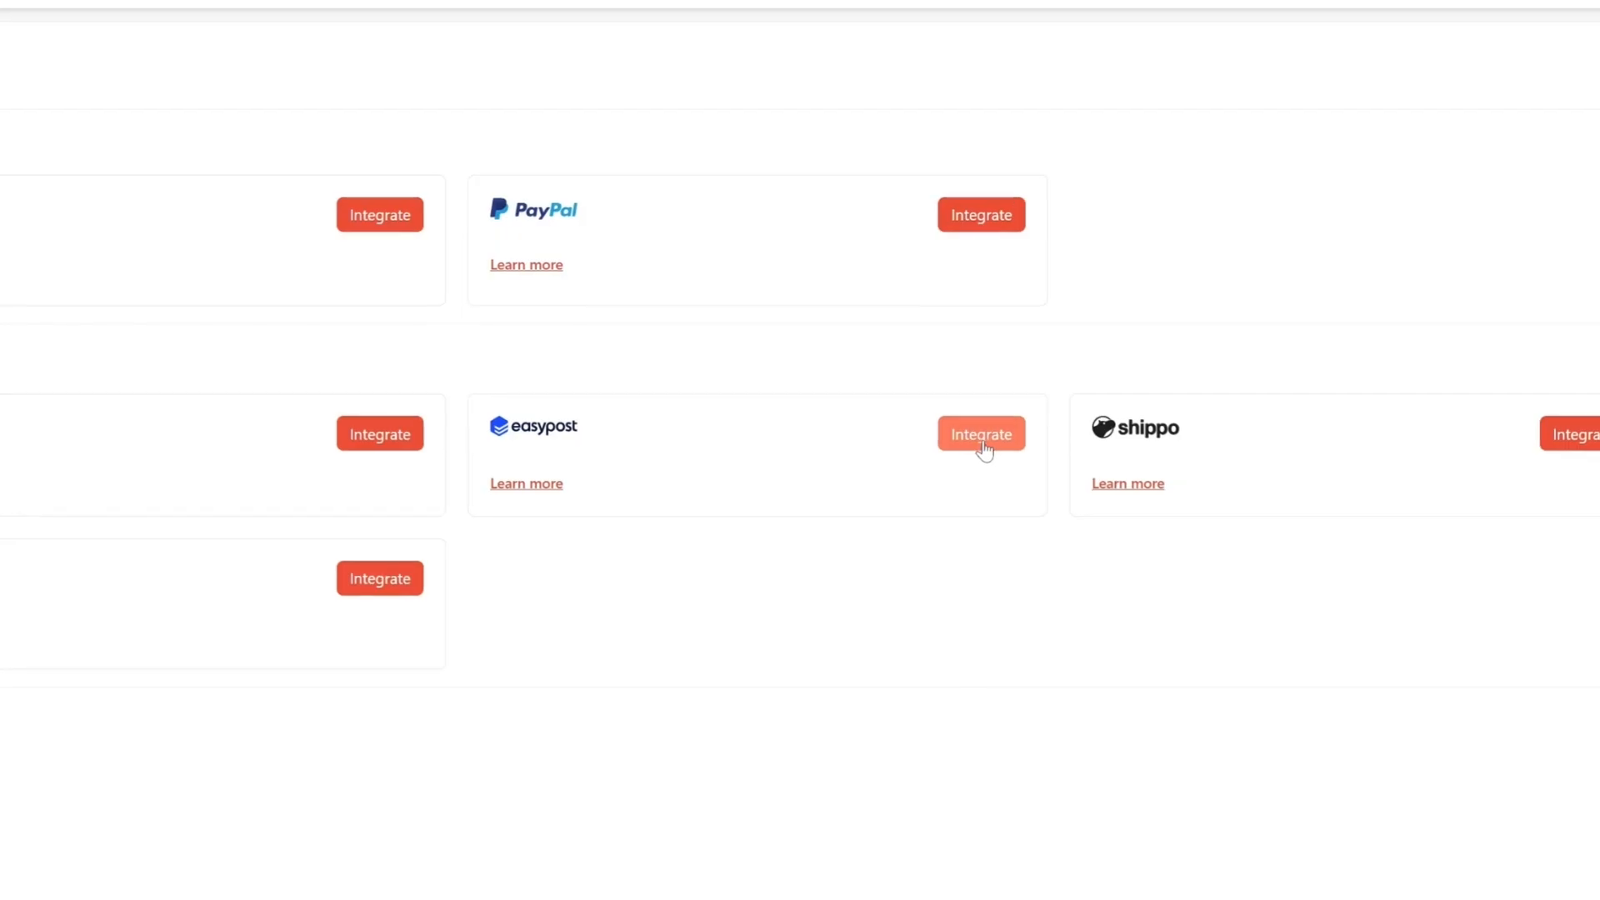
pyautogui.click(983, 441)
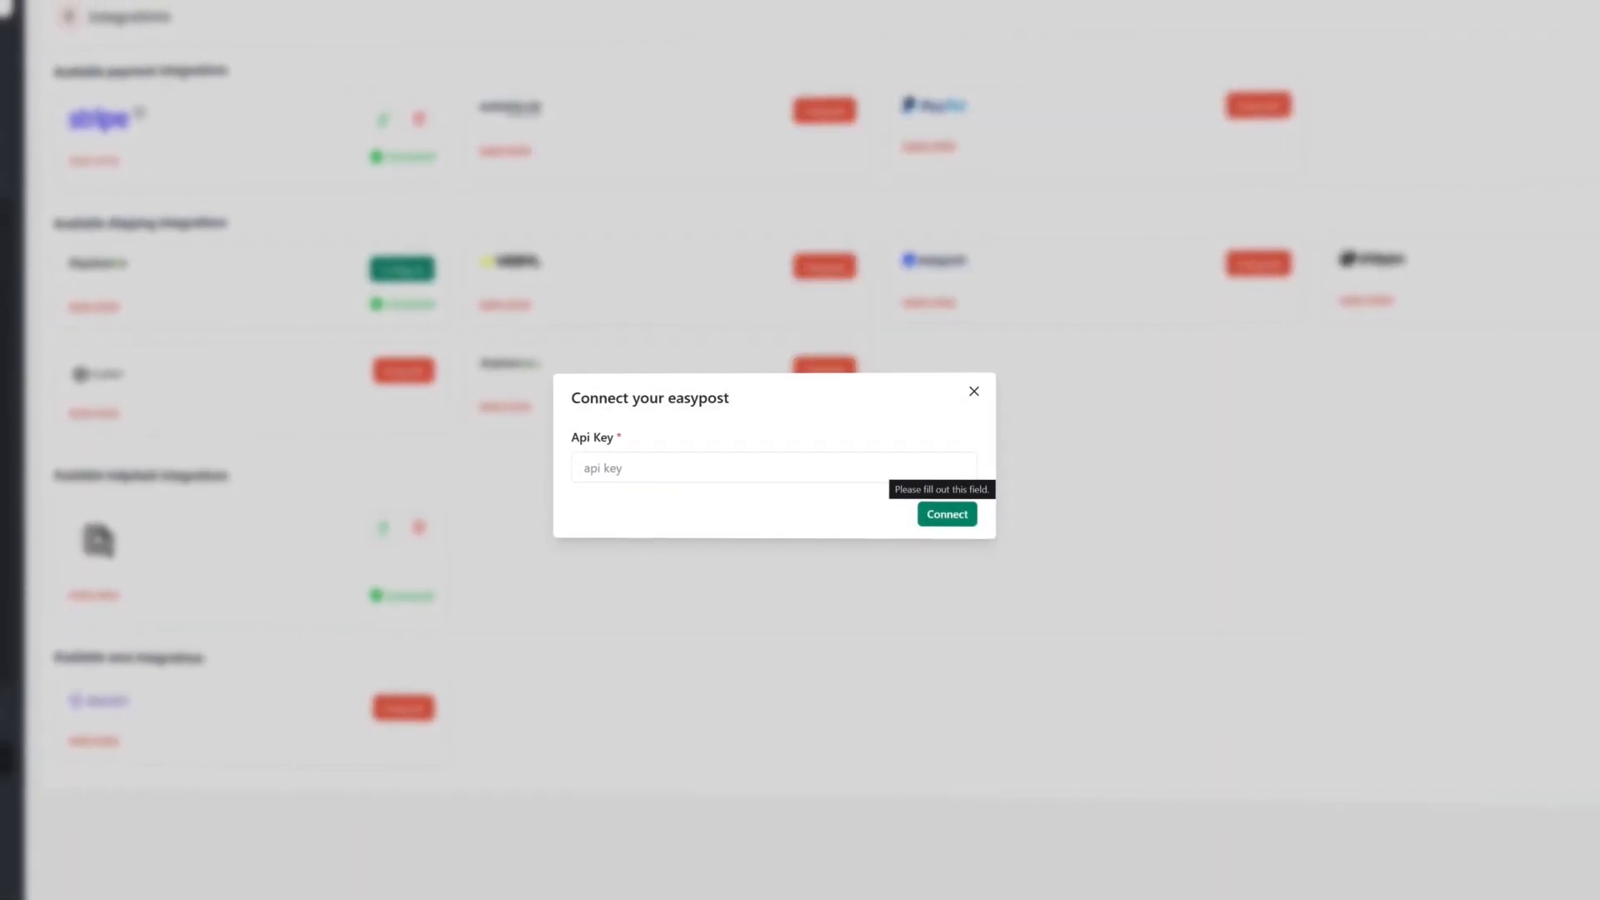
pyautogui.click(884, 468)
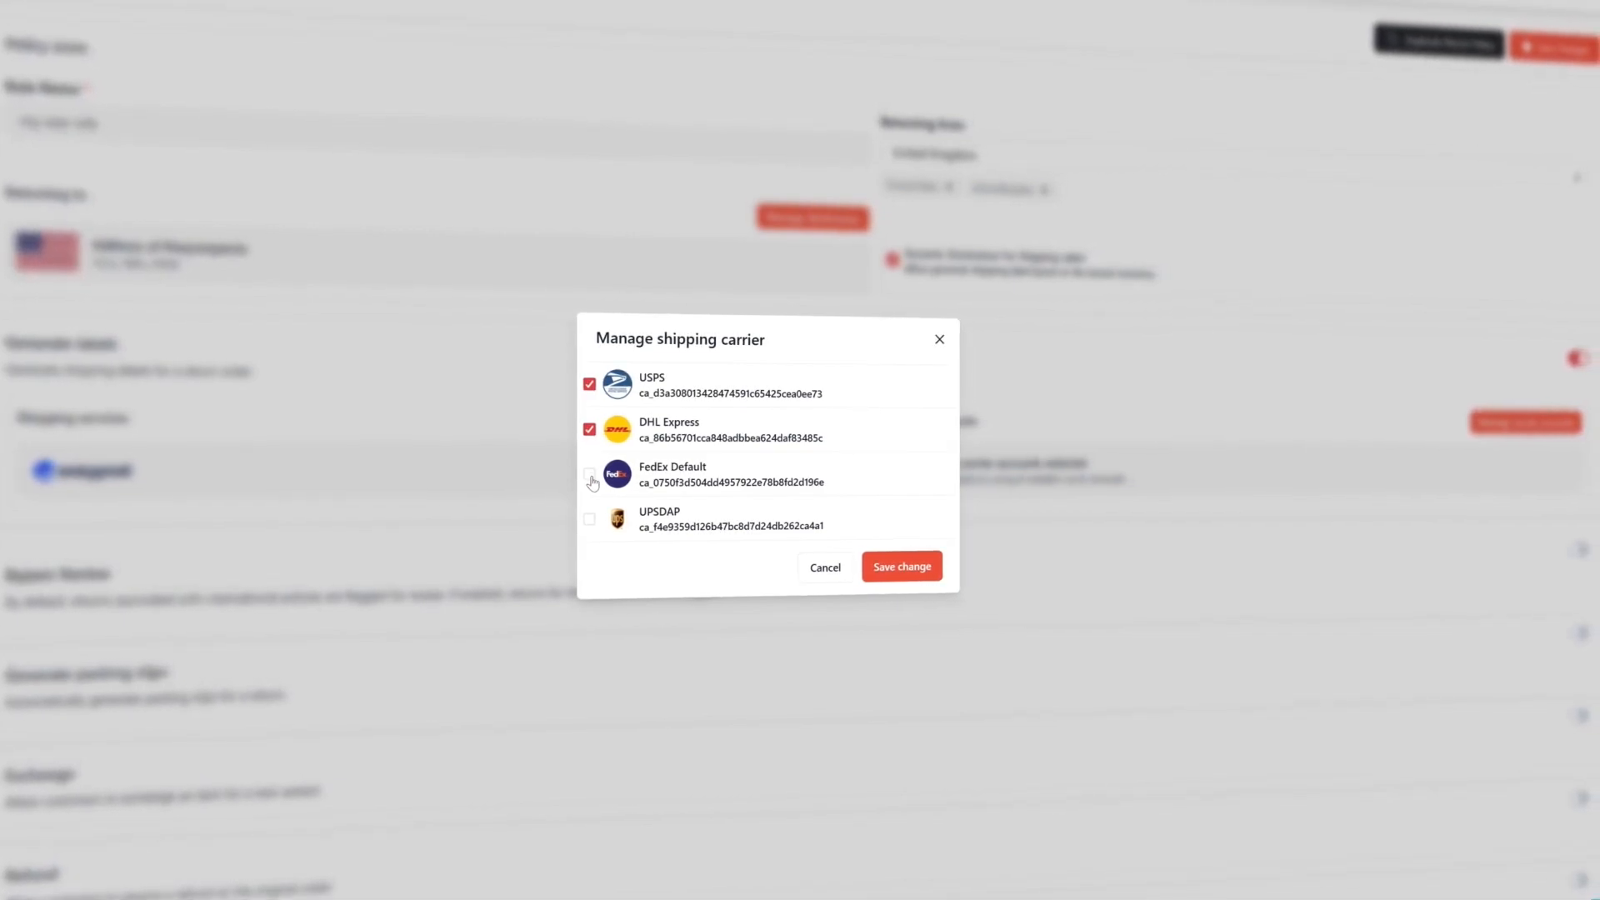
# Save the policy's USPS, DHL Express, FedEx Default and UPSDAP carriers, marking DHL Express and FedEx Default as preferred.
pyautogui.click(900, 568)
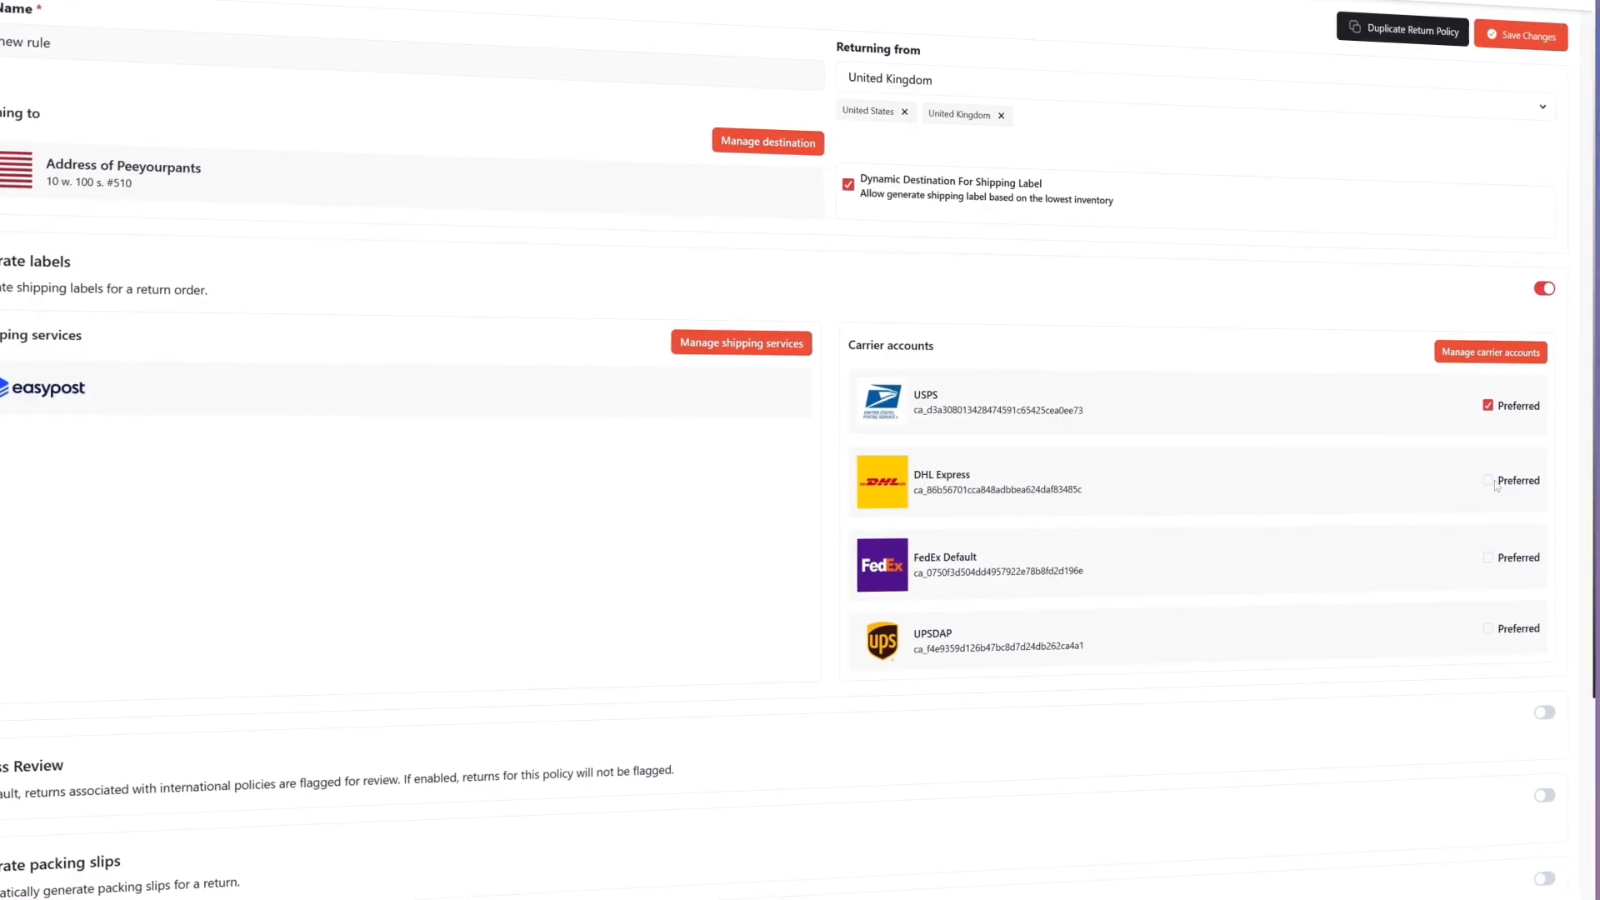
pyautogui.click(1513, 483)
pyautogui.click(1457, 560)
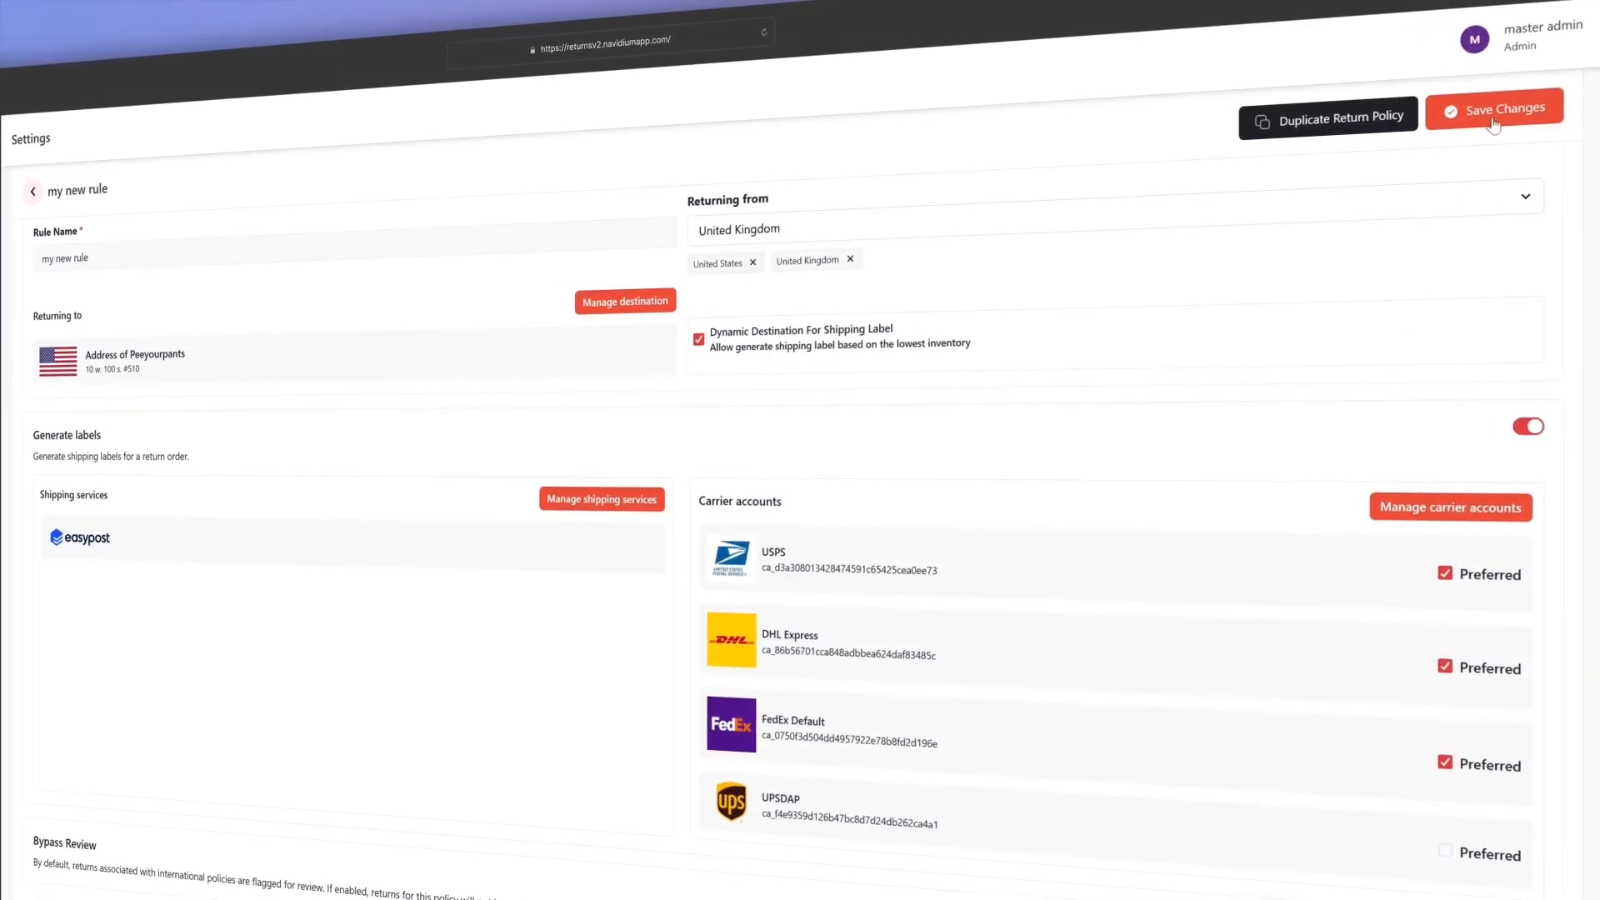
pyautogui.click(1467, 114)
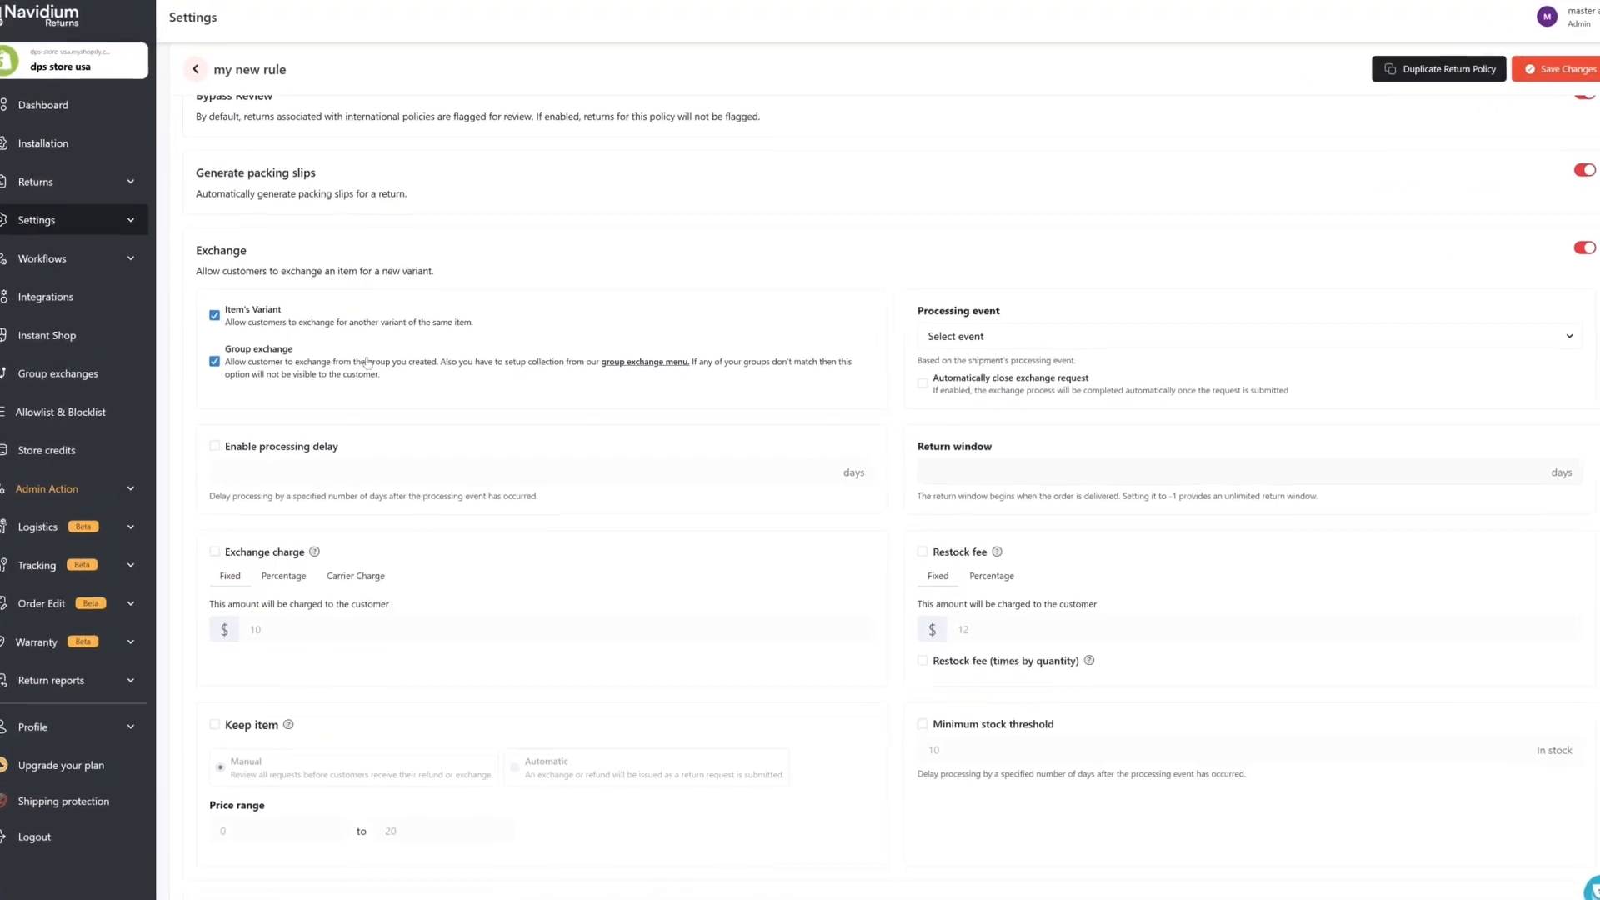
# Set the exchange processing event to Delivered and enable automatic closing of exchange requests.
pyautogui.click(1052, 329)
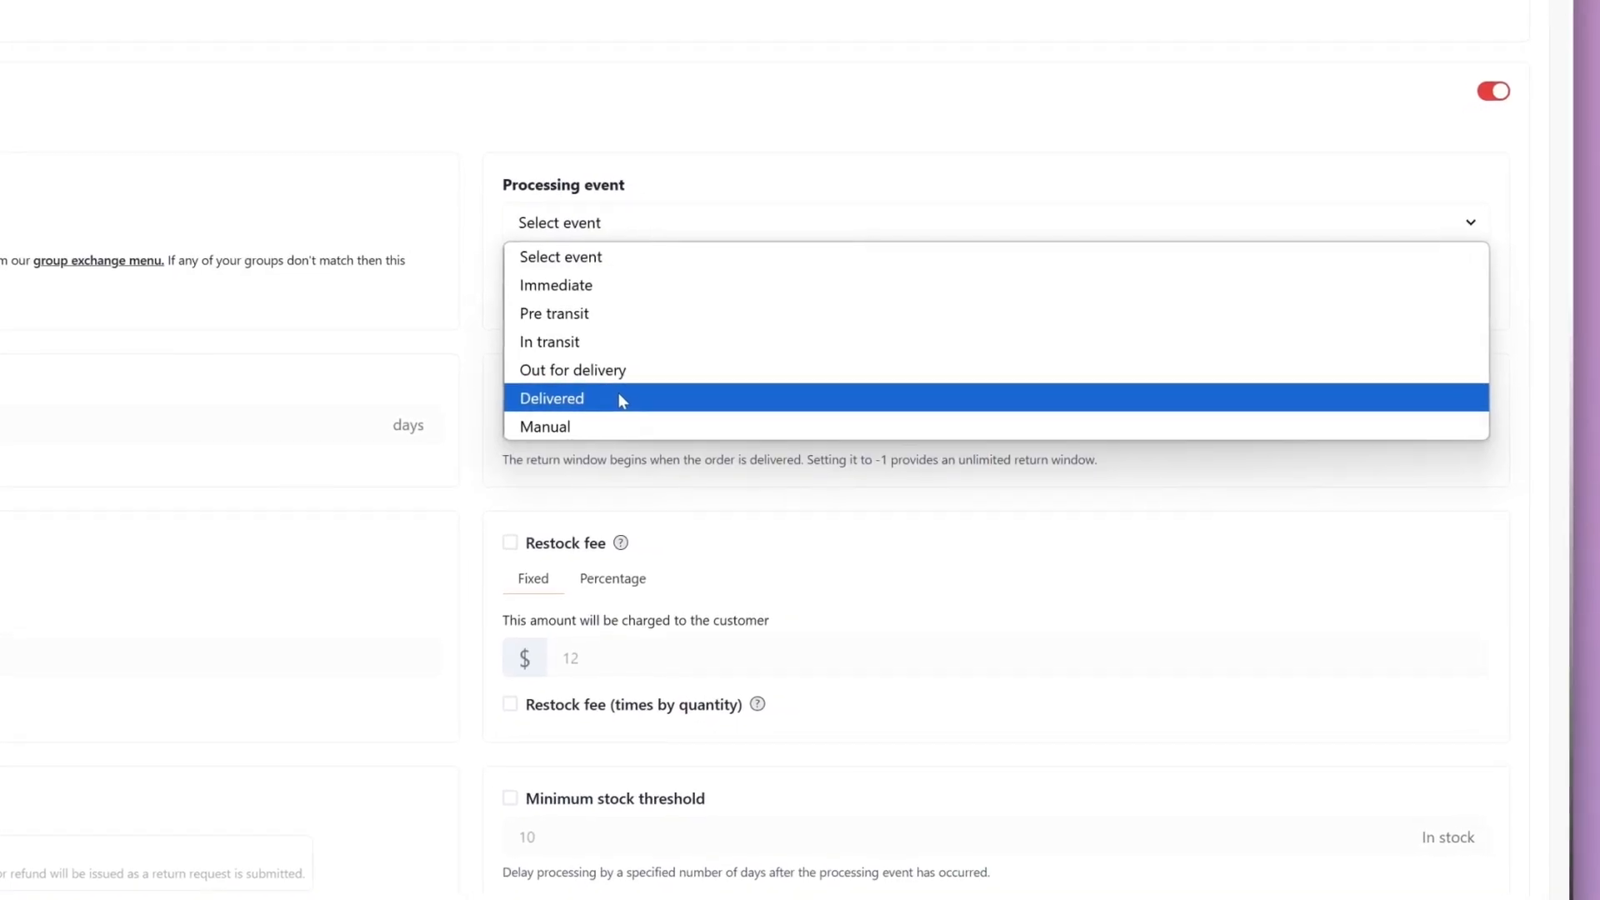
pyautogui.click(622, 401)
pyautogui.scroll(10, 1165, 422)
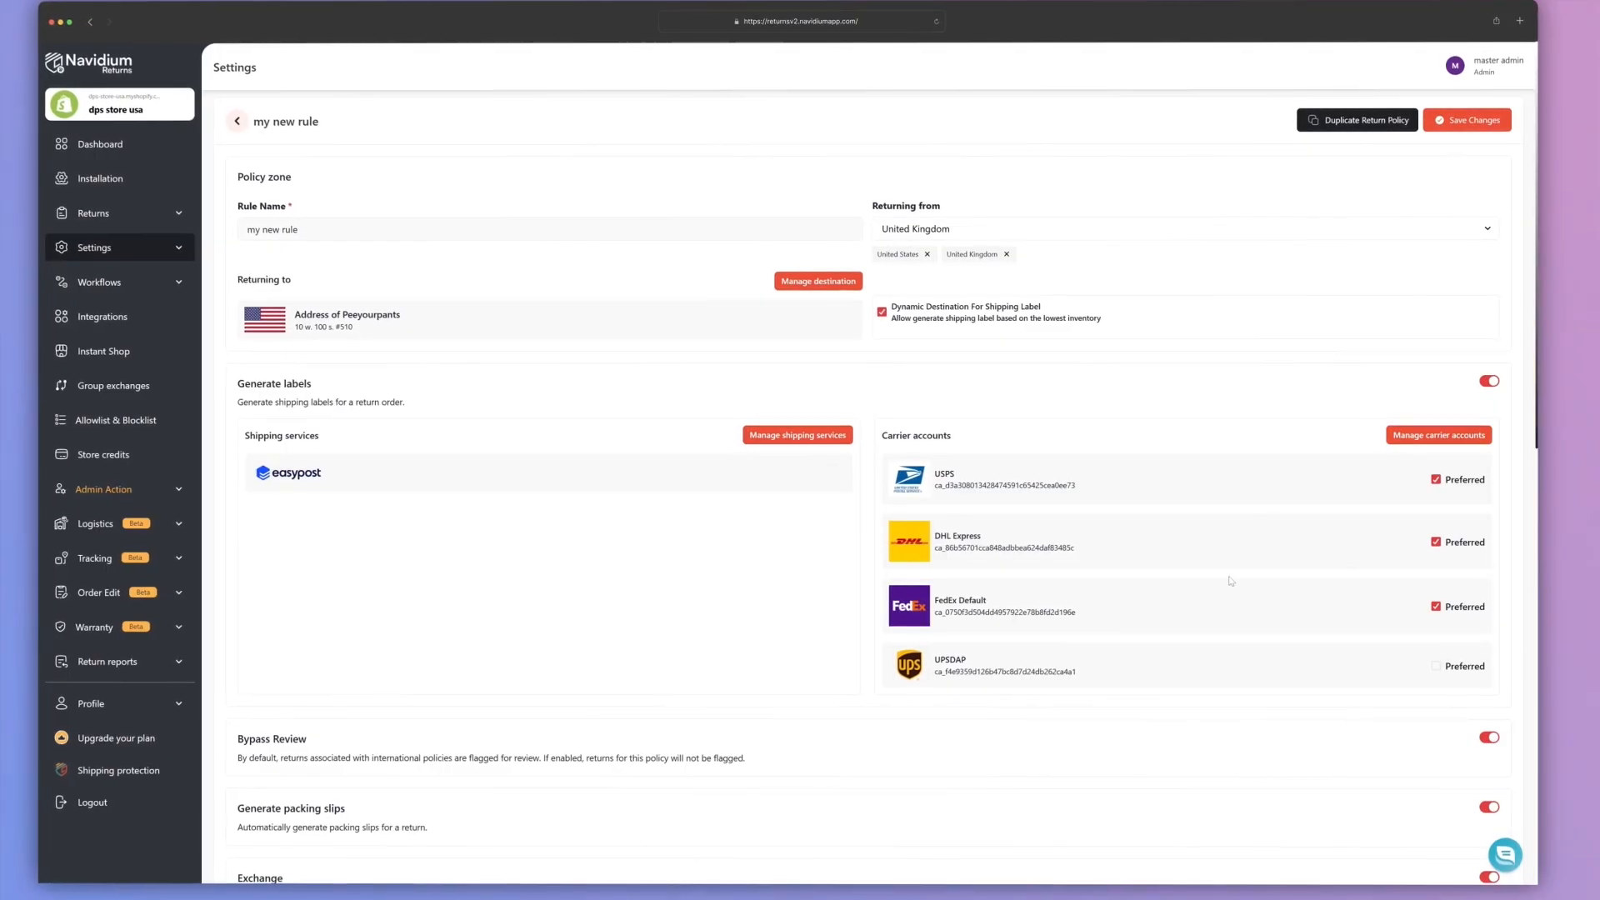
pyautogui.scroll(-10, 1338, 589)
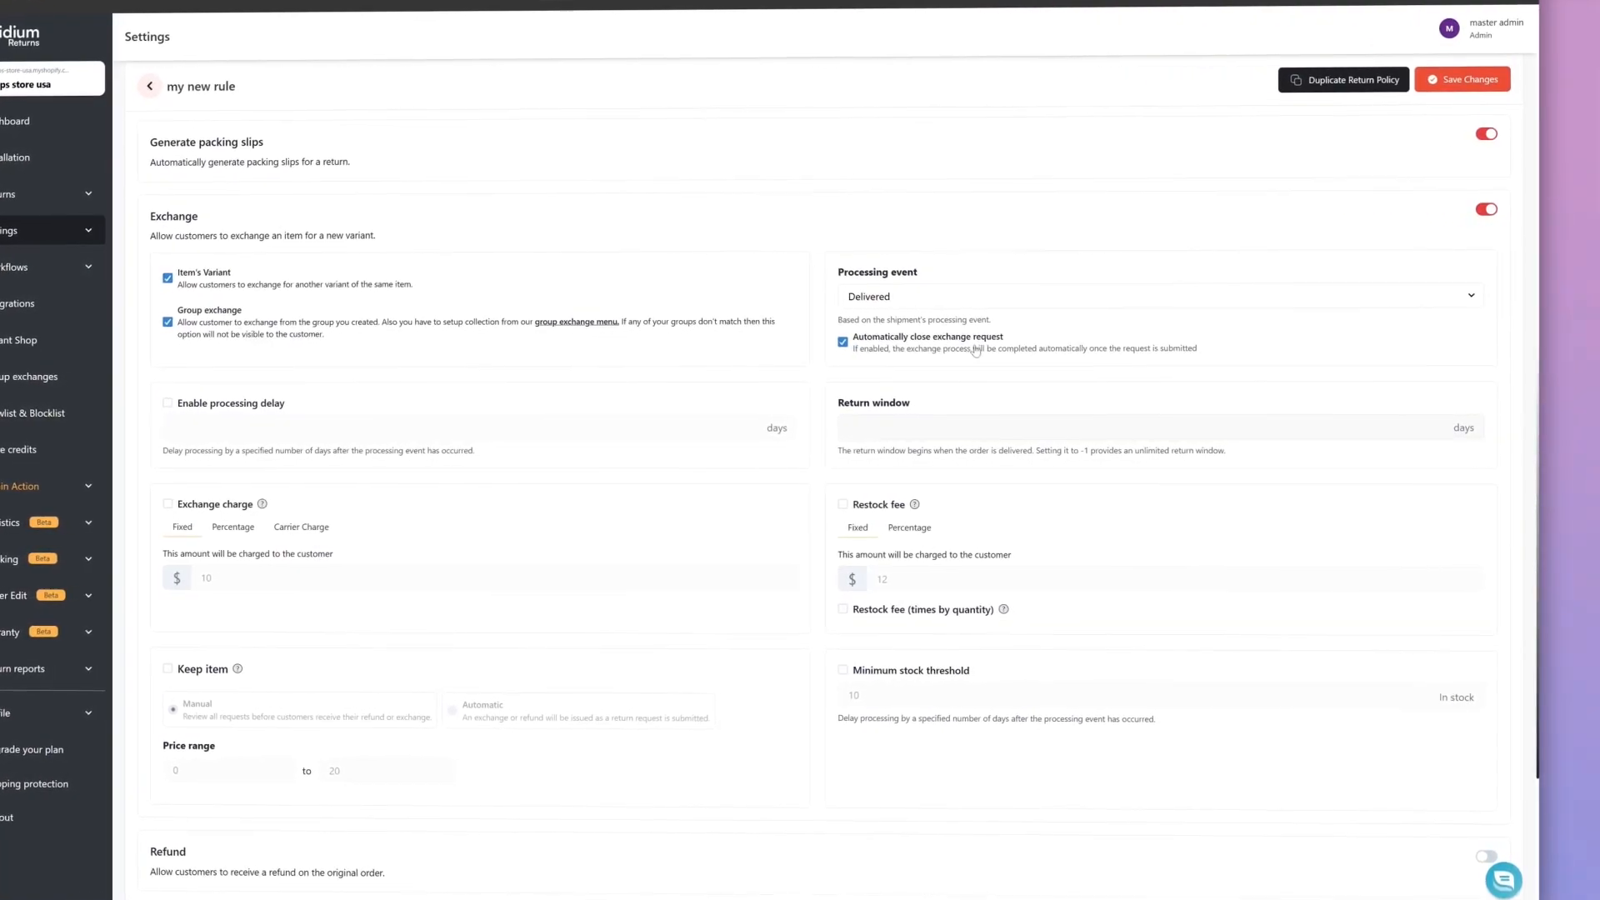
# Set the exchange processing event to Manual with automatic label generation enabled.
pyautogui.click(958, 298)
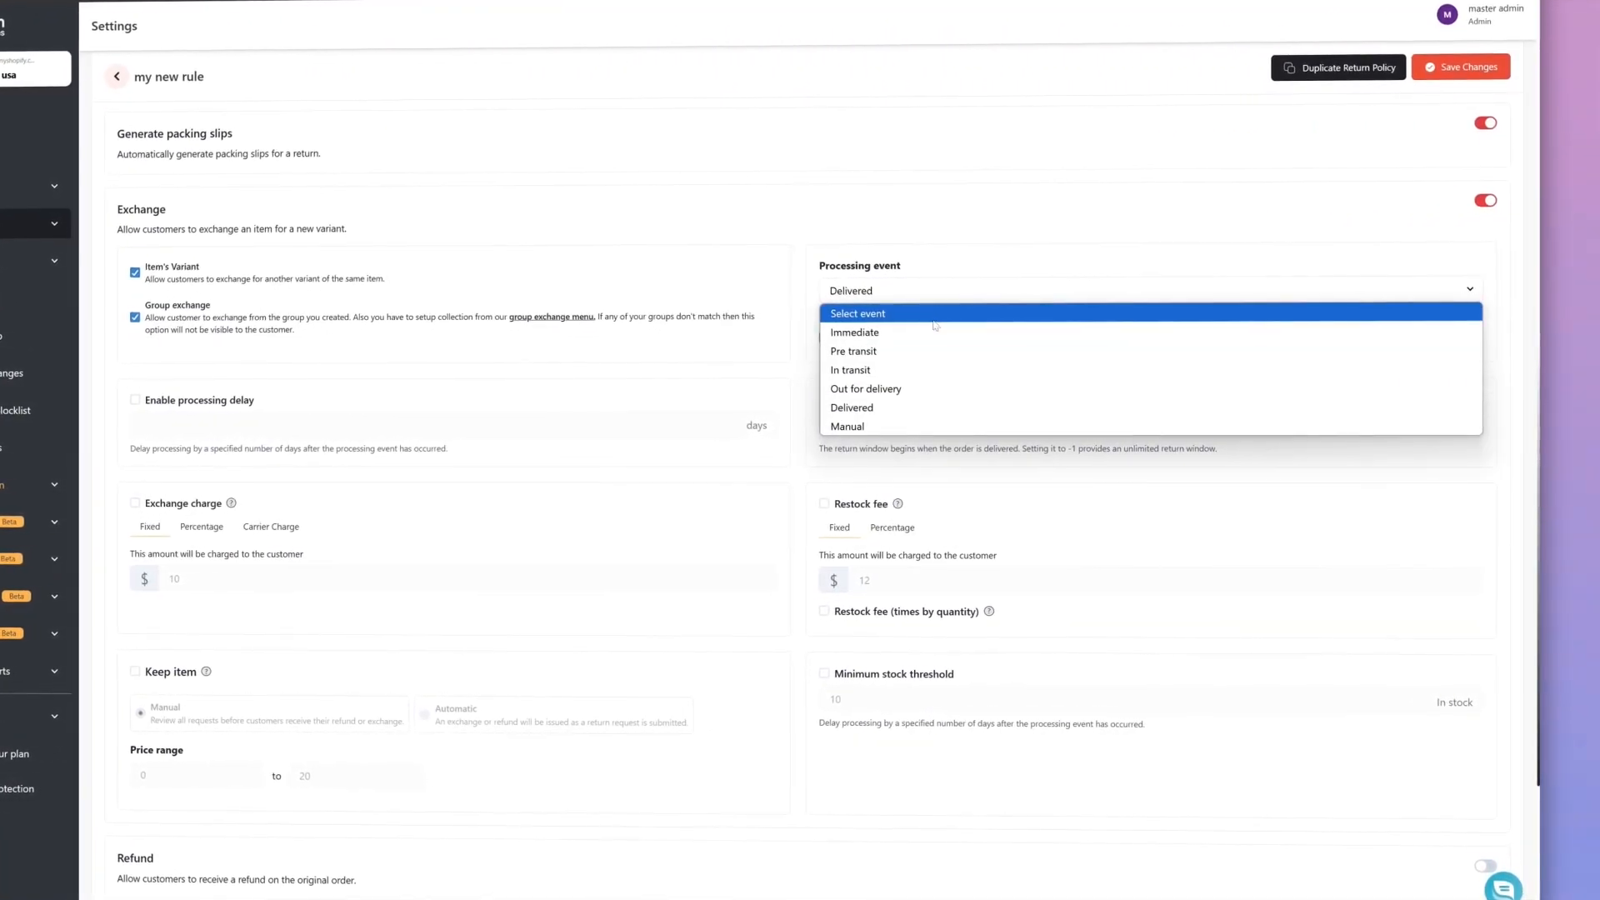
pyautogui.click(871, 425)
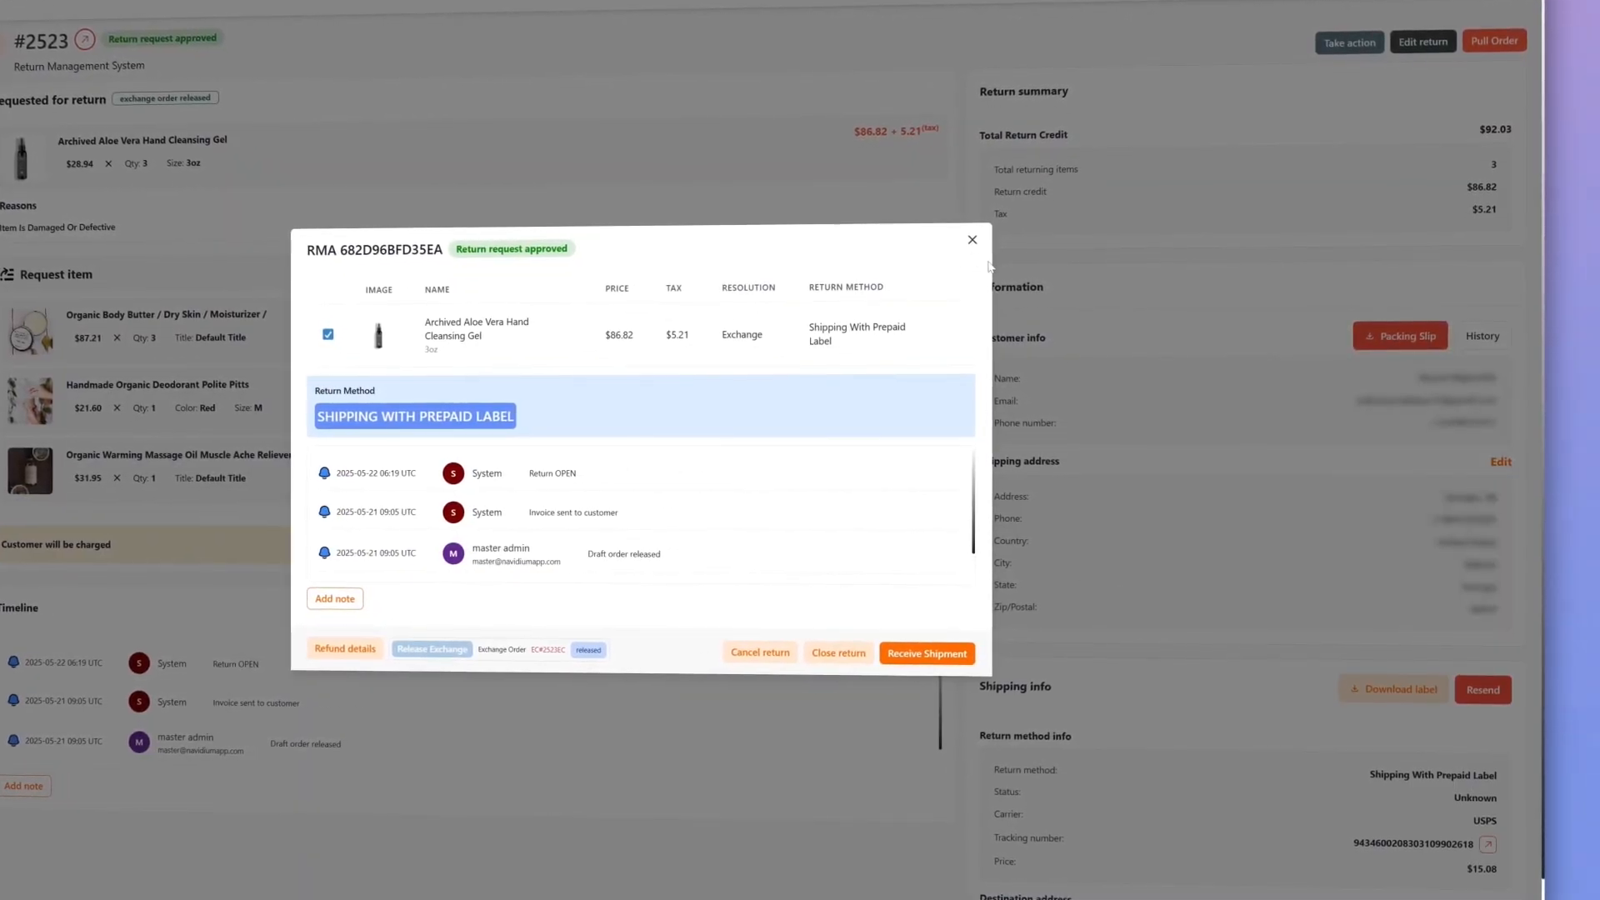
pyautogui.click(1073, 547)
pyautogui.scroll(-1, 1092, 683)
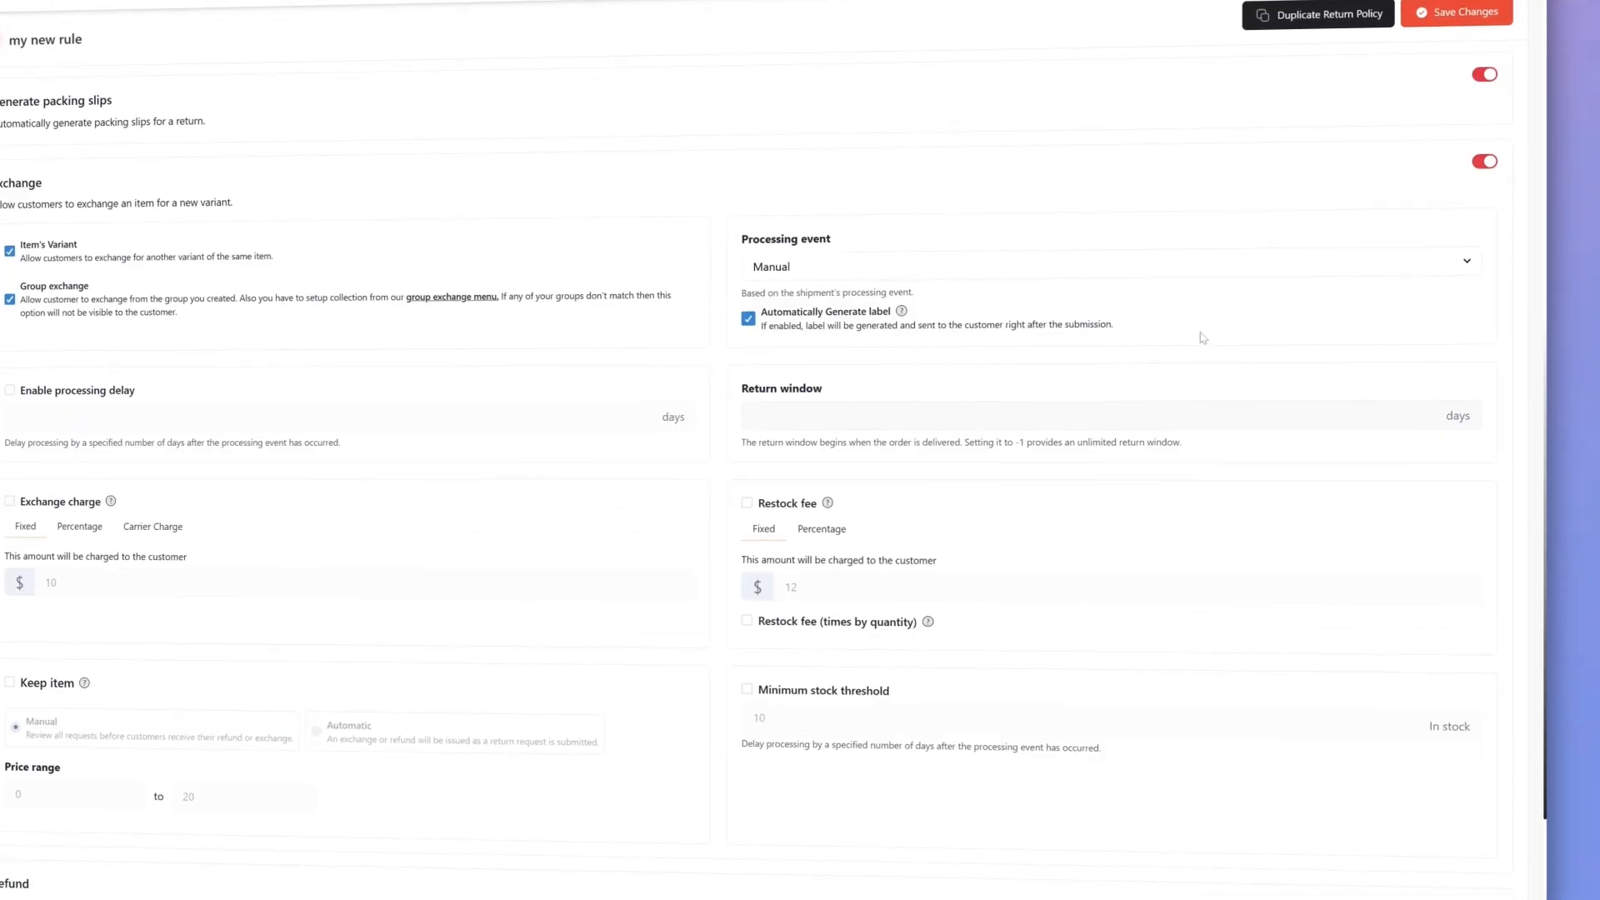
# Turn off shipping label generation for the return policy.
pyautogui.scroll(7, 1369, 396)
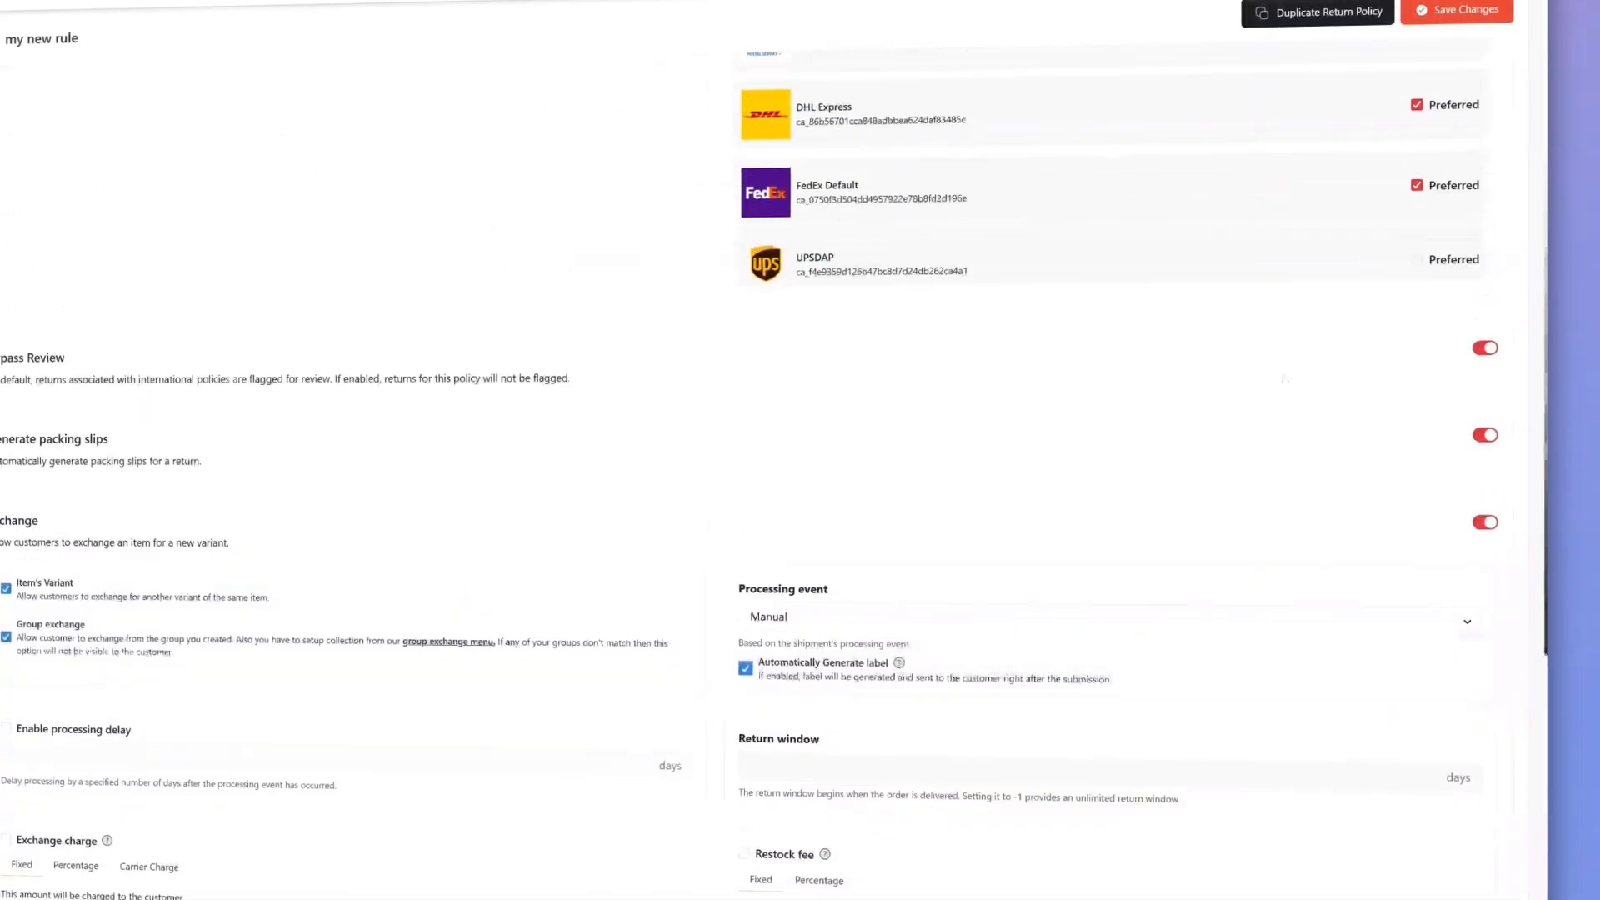
pyautogui.scroll(3, 1369, 396)
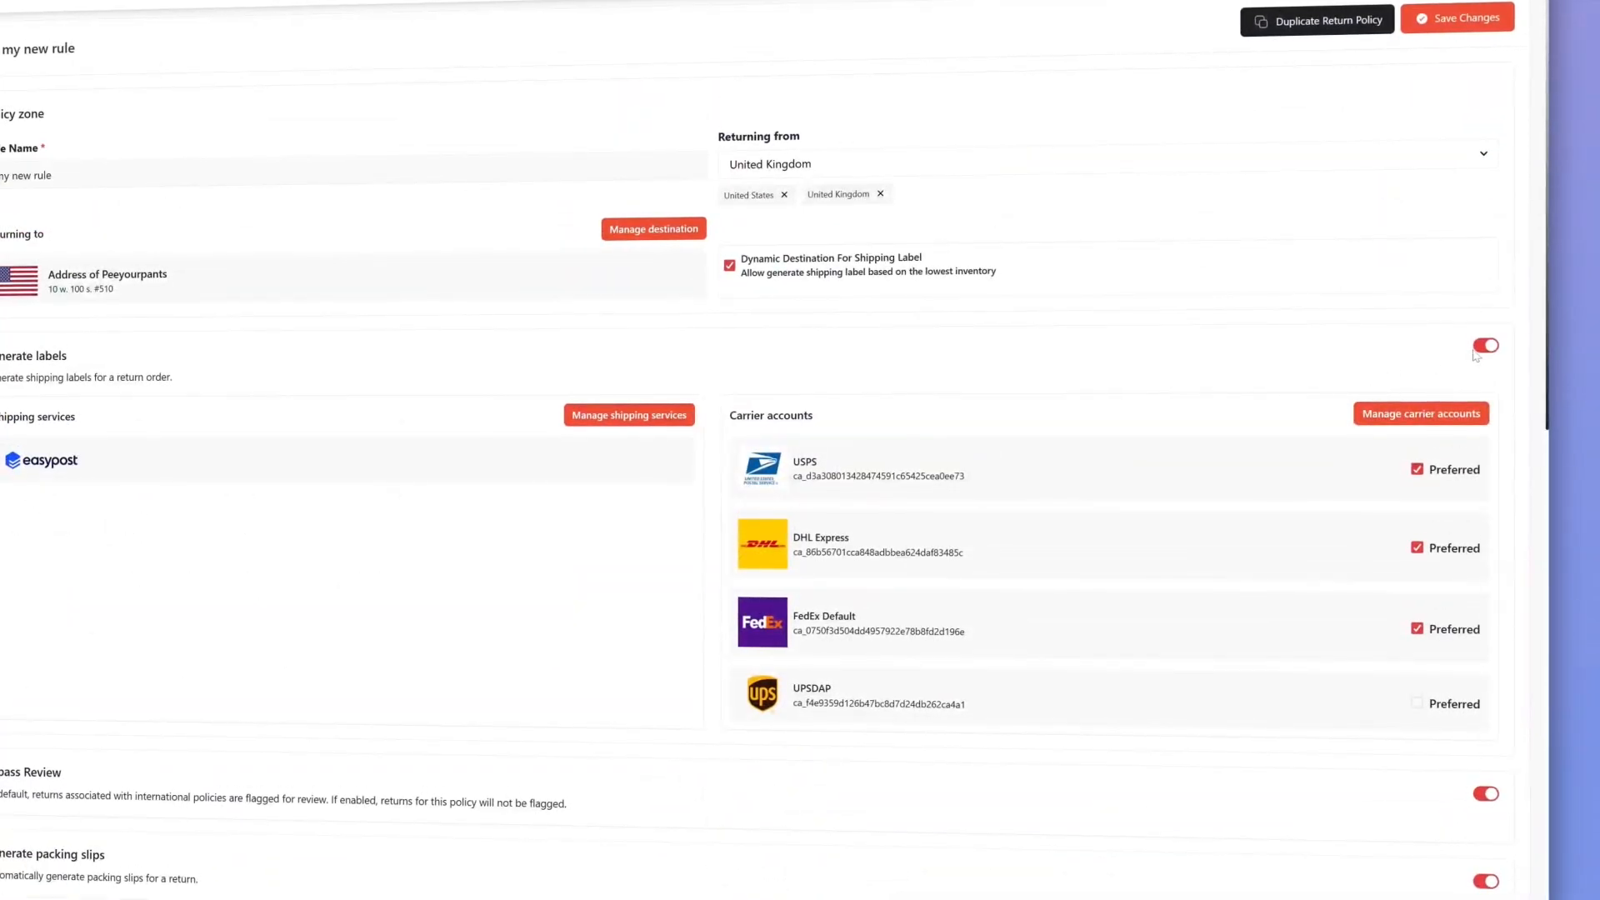
pyautogui.click(1484, 346)
pyautogui.scroll(-5, 1234, 634)
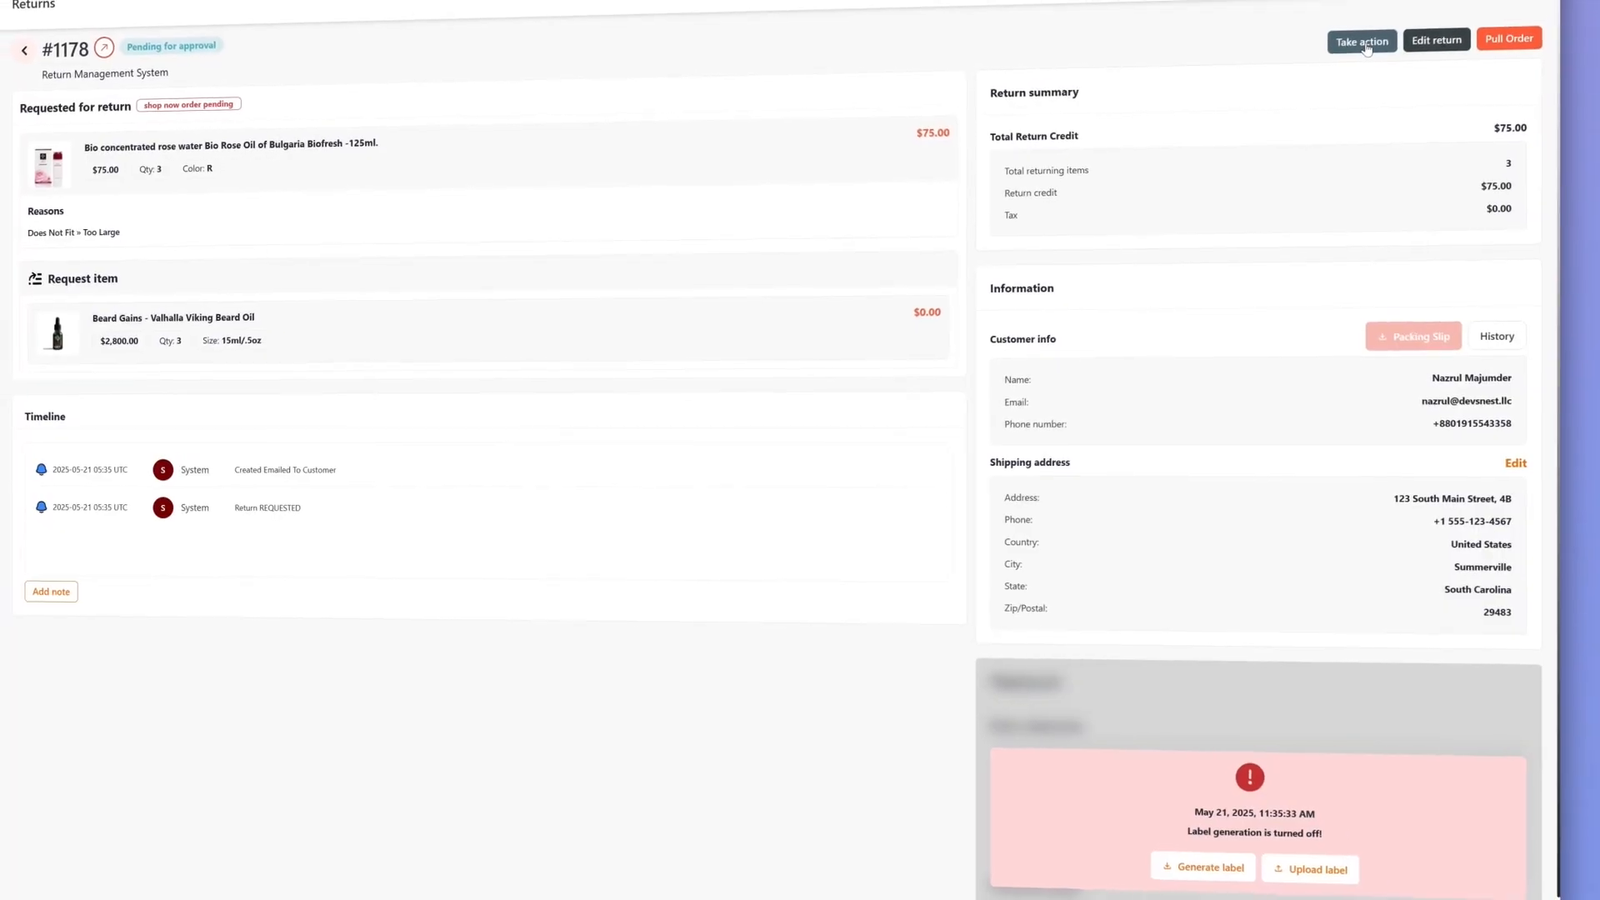
# Approve the pending return request for the Bio Rose Oil of Bulgaria item and try to generate its shipping label.
pyautogui.click(1368, 49)
pyautogui.click(972, 643)
pyautogui.click(821, 526)
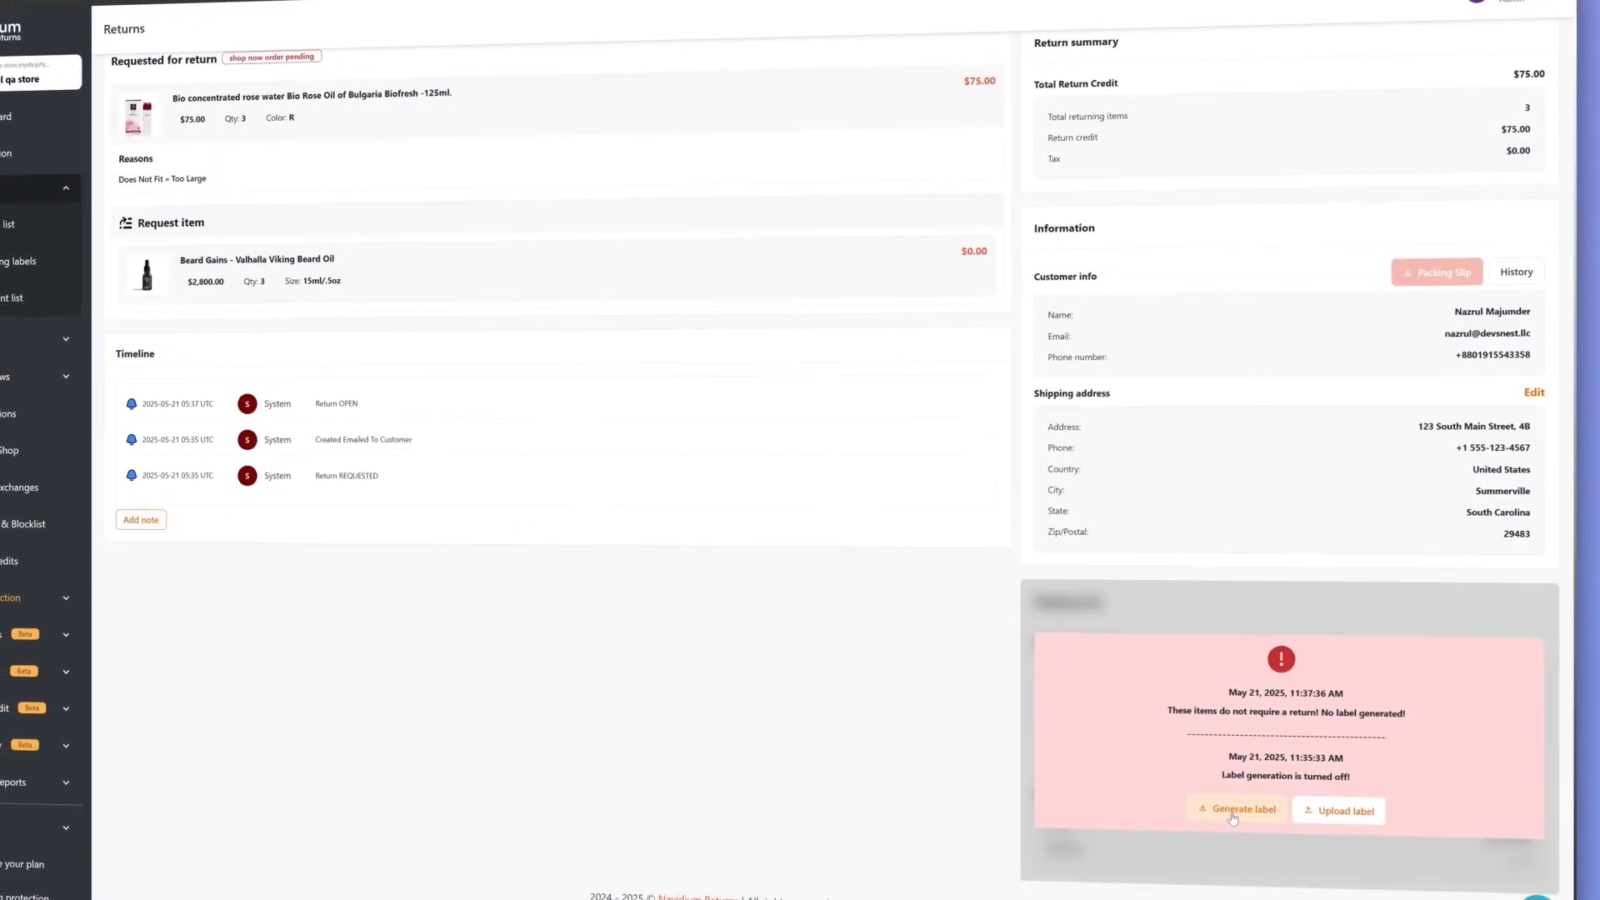
pyautogui.click(1233, 818)
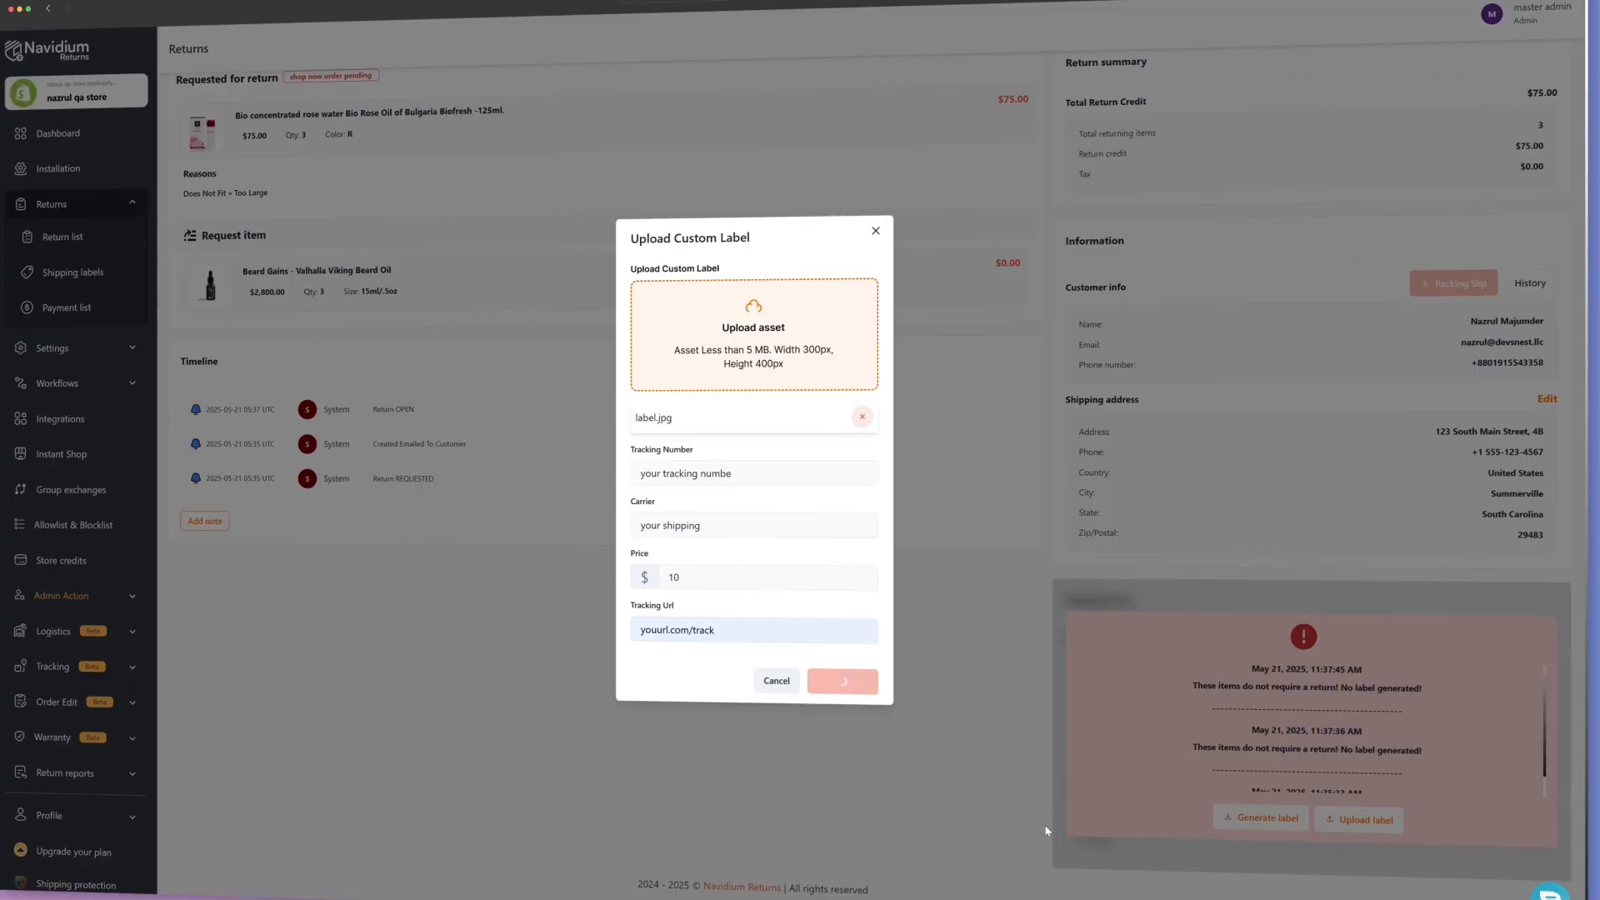
# Submit the custom return label label.jpg with a price of $10, carrier "your shipping" and tracking URL youurl.com/track.
pyautogui.press('Return')
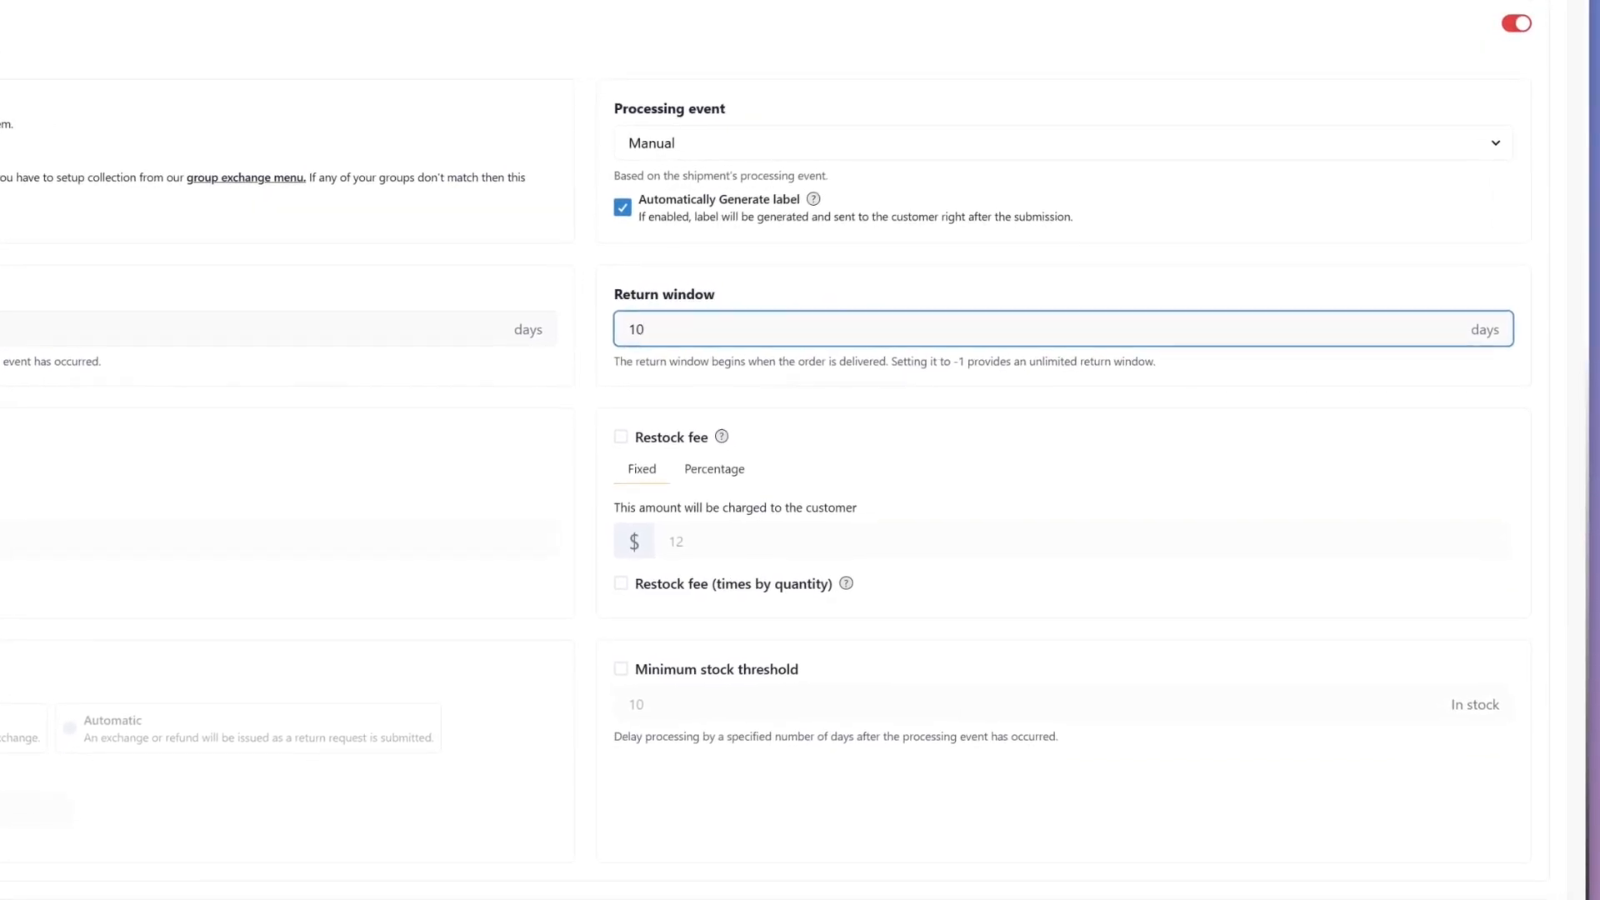
# Take action on the Archived All Natural Body Lotion item in the customer return portal to check its eligibility.
pyautogui.click(802, 368)
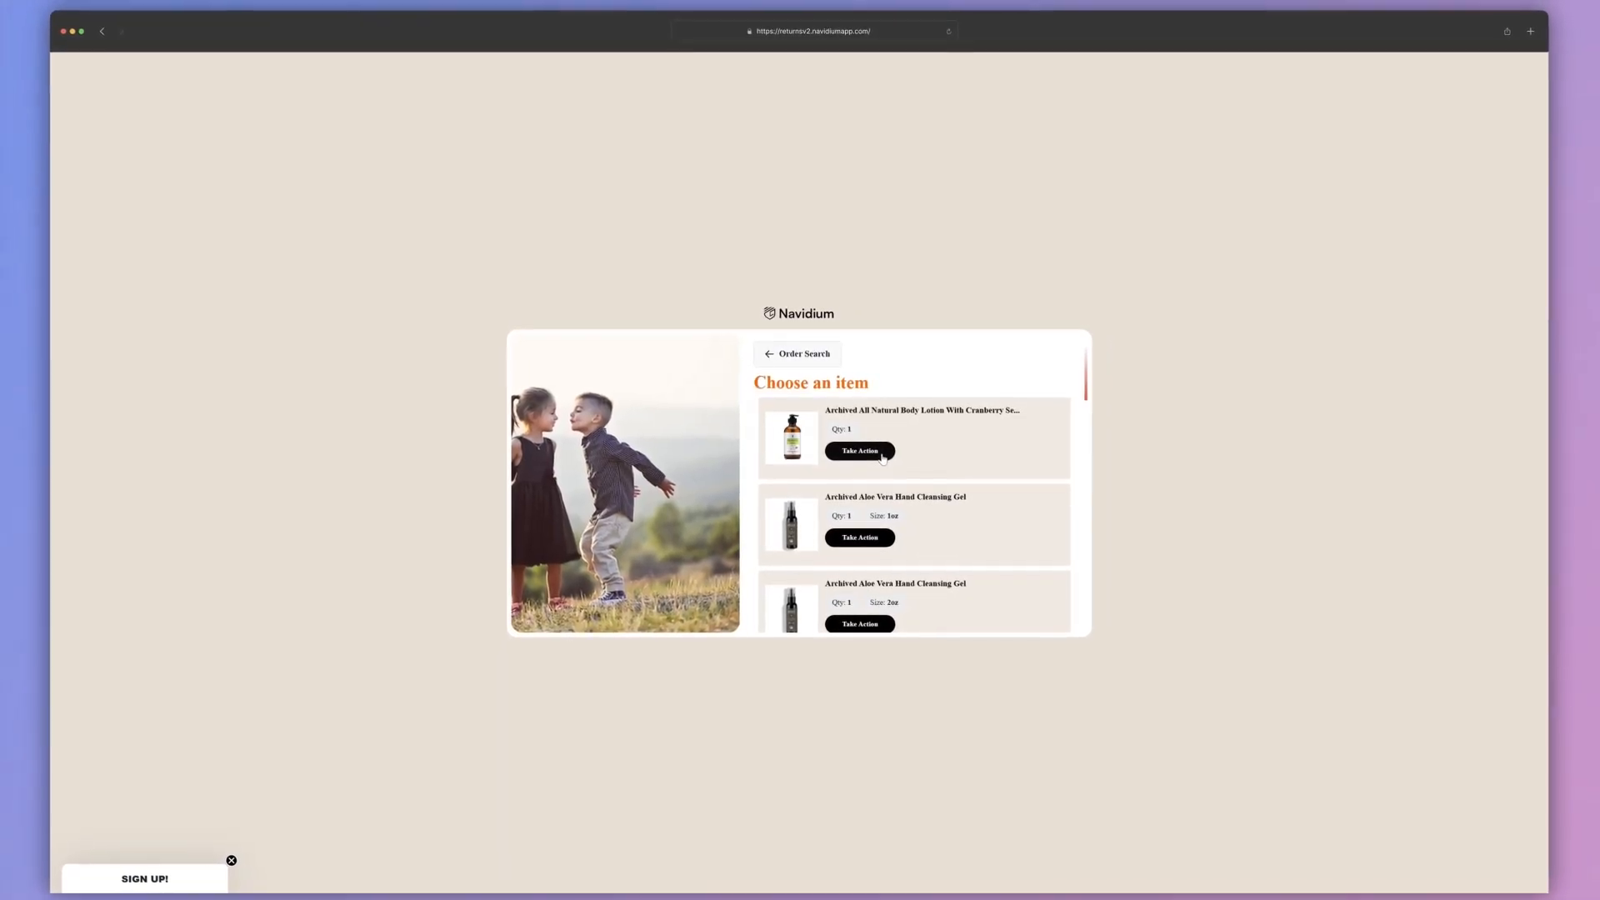
pyautogui.click(858, 447)
pyautogui.click(887, 496)
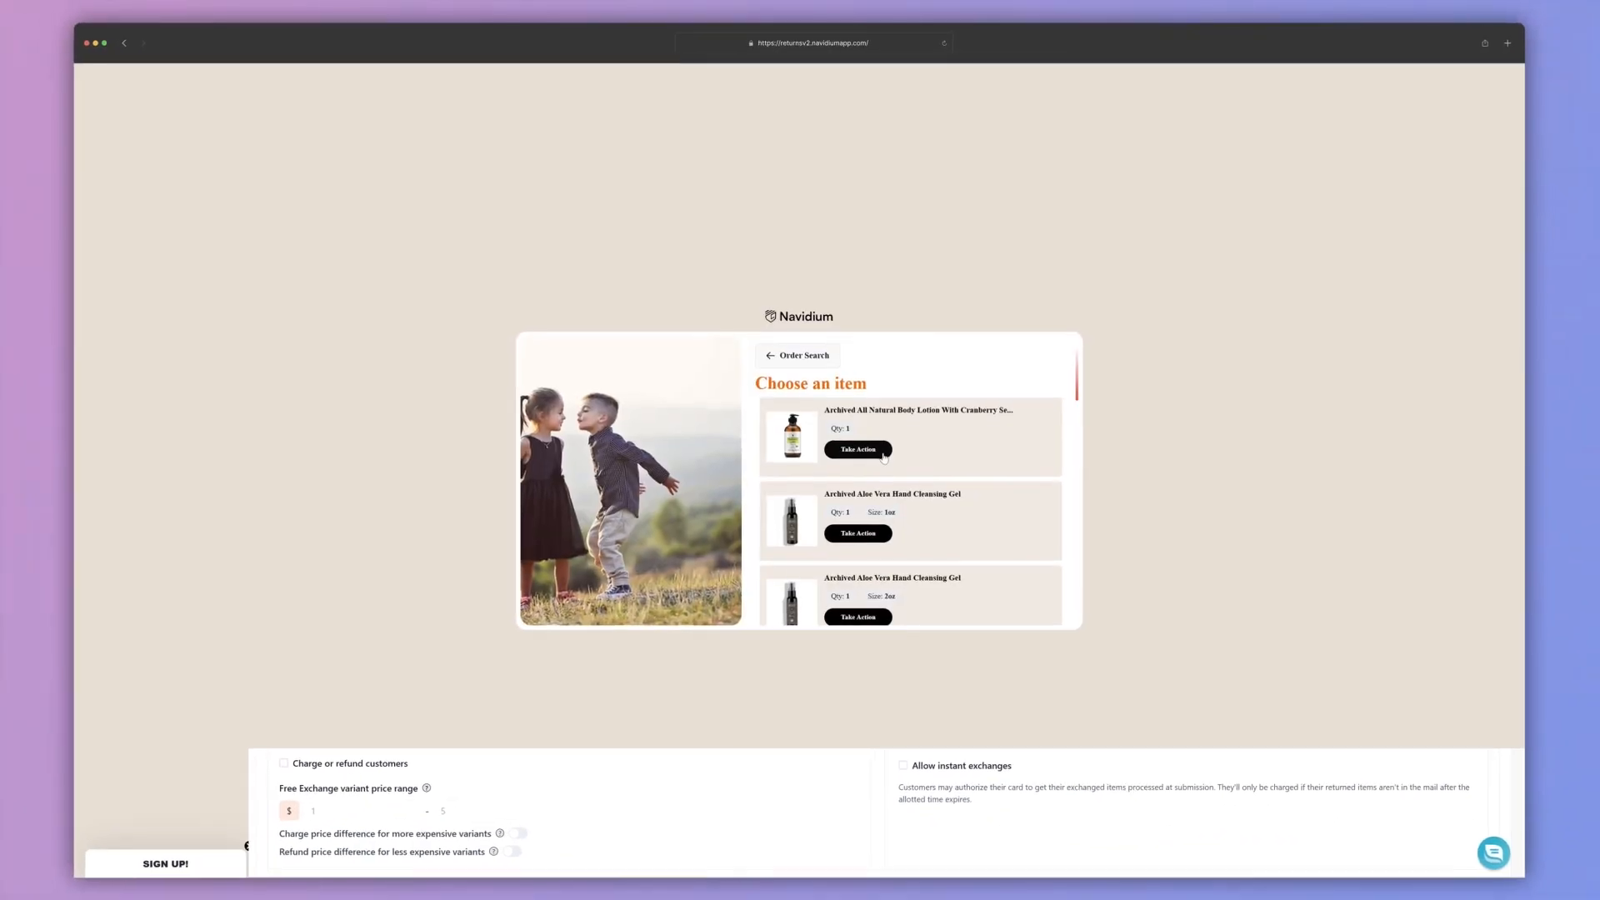
pyautogui.click(883, 453)
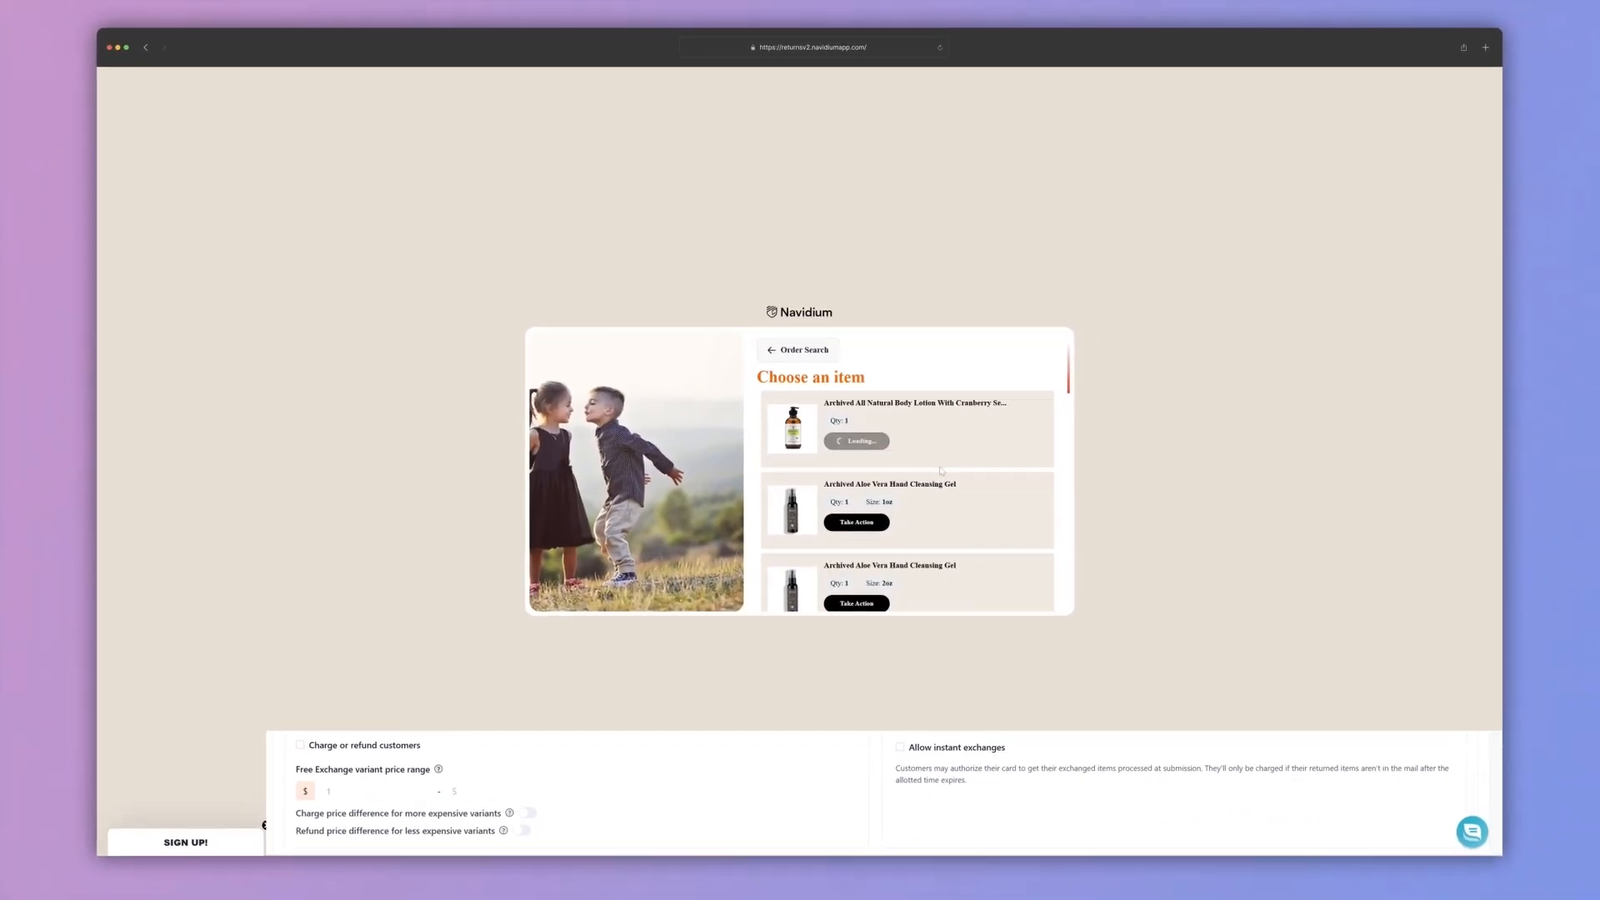
# Set the exchange return window to -1 days and enable a fixed exchange charge of $10.
pyautogui.click(907, 503)
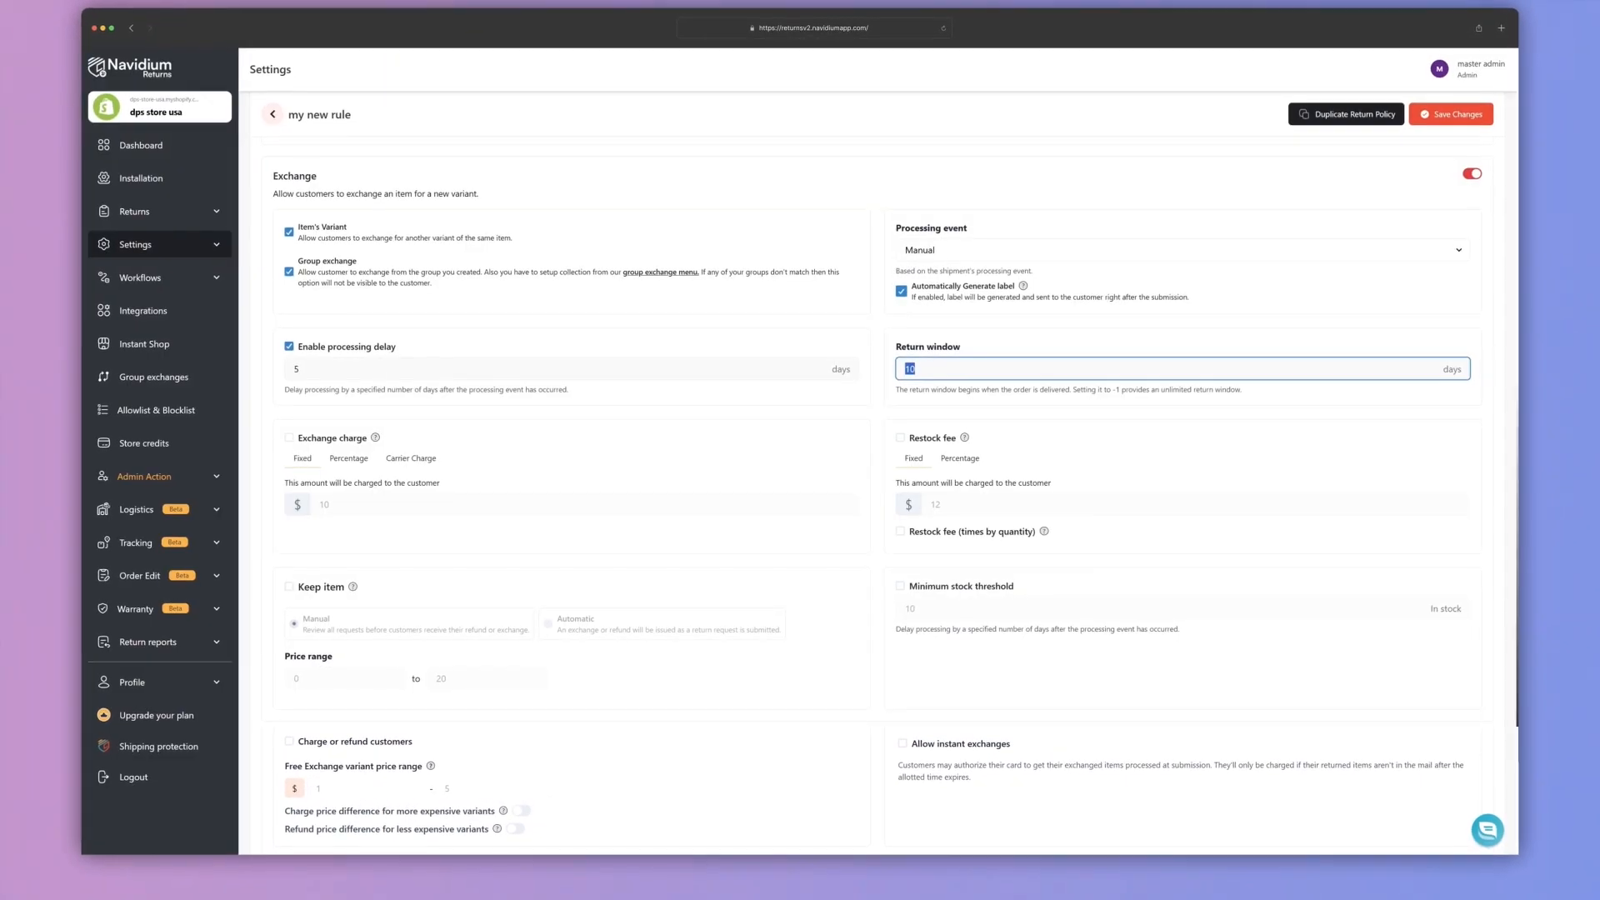
pyautogui.write('-1')
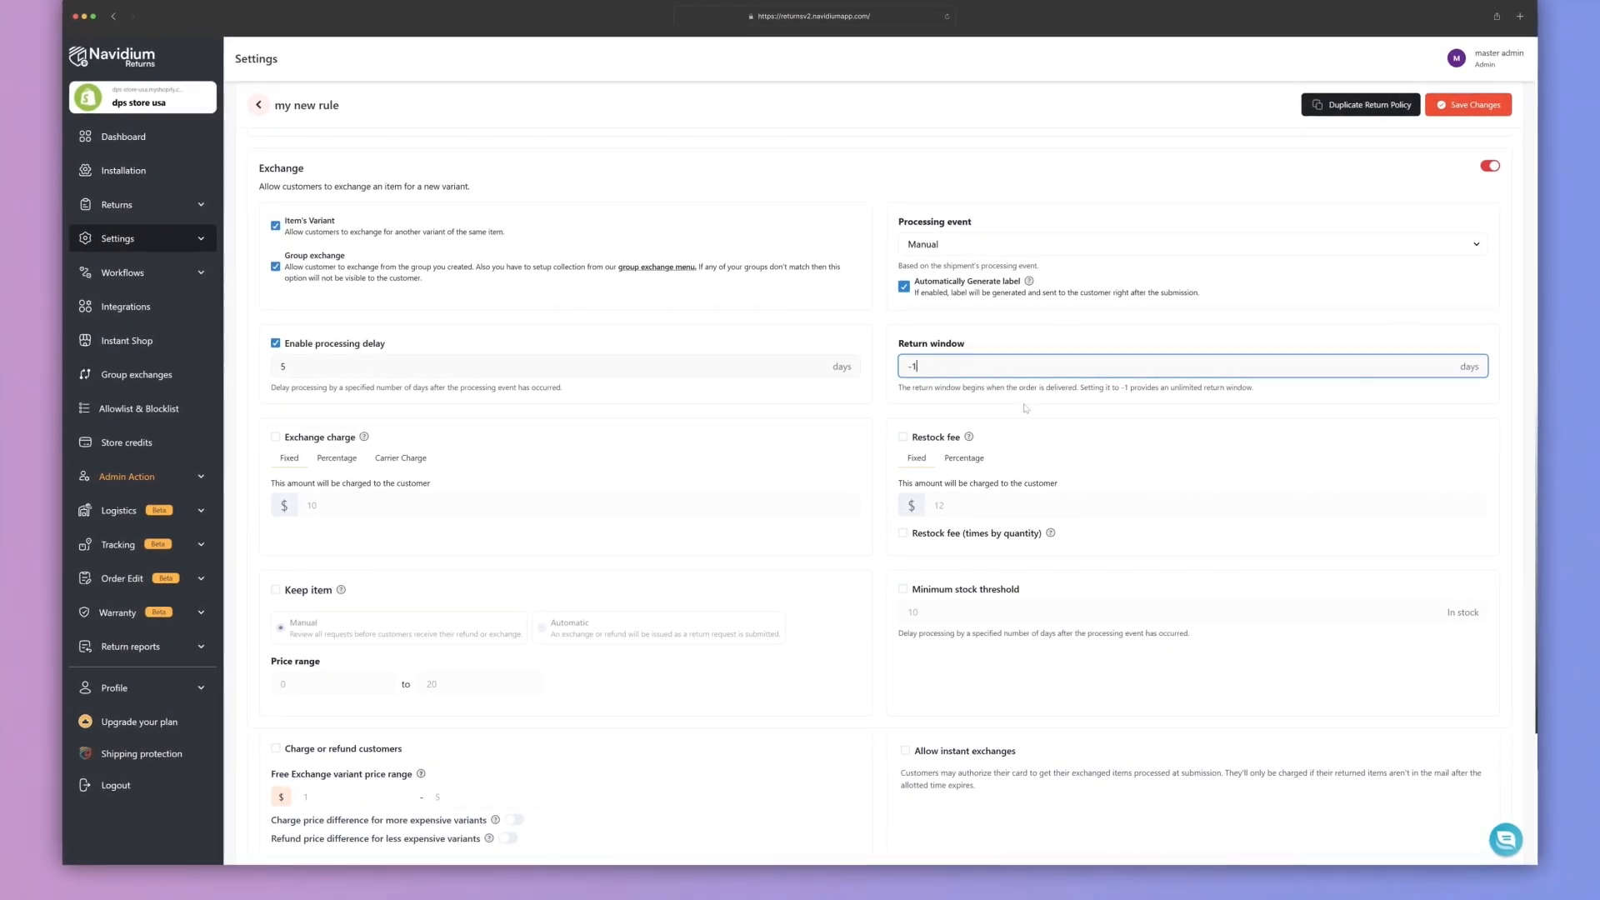
pyautogui.click(275, 437)
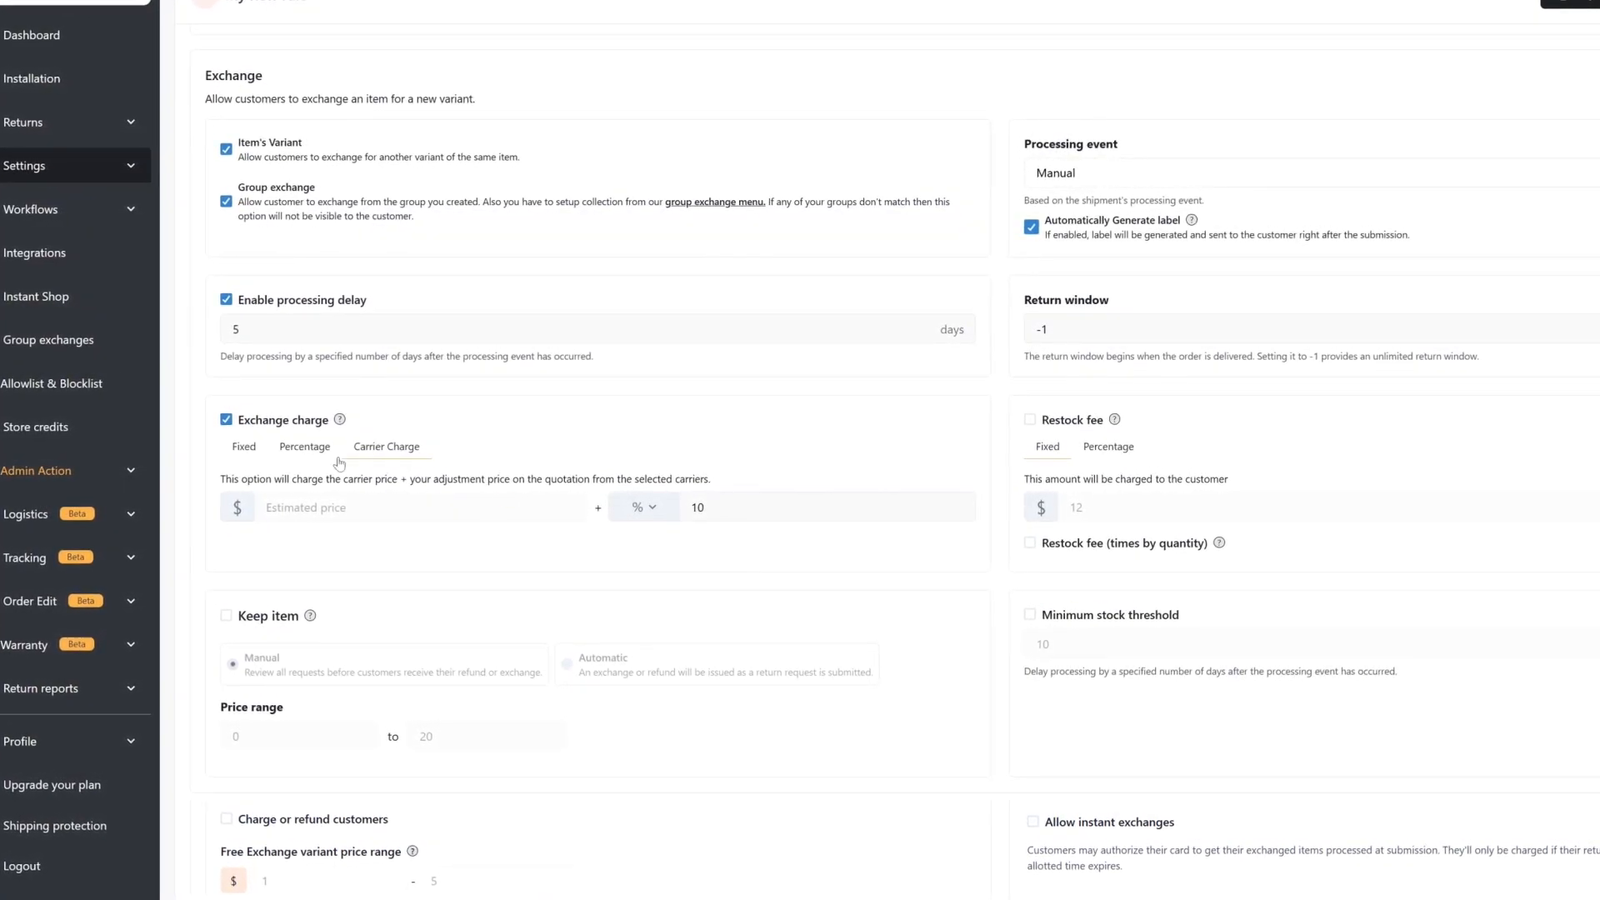
pyautogui.click(243, 447)
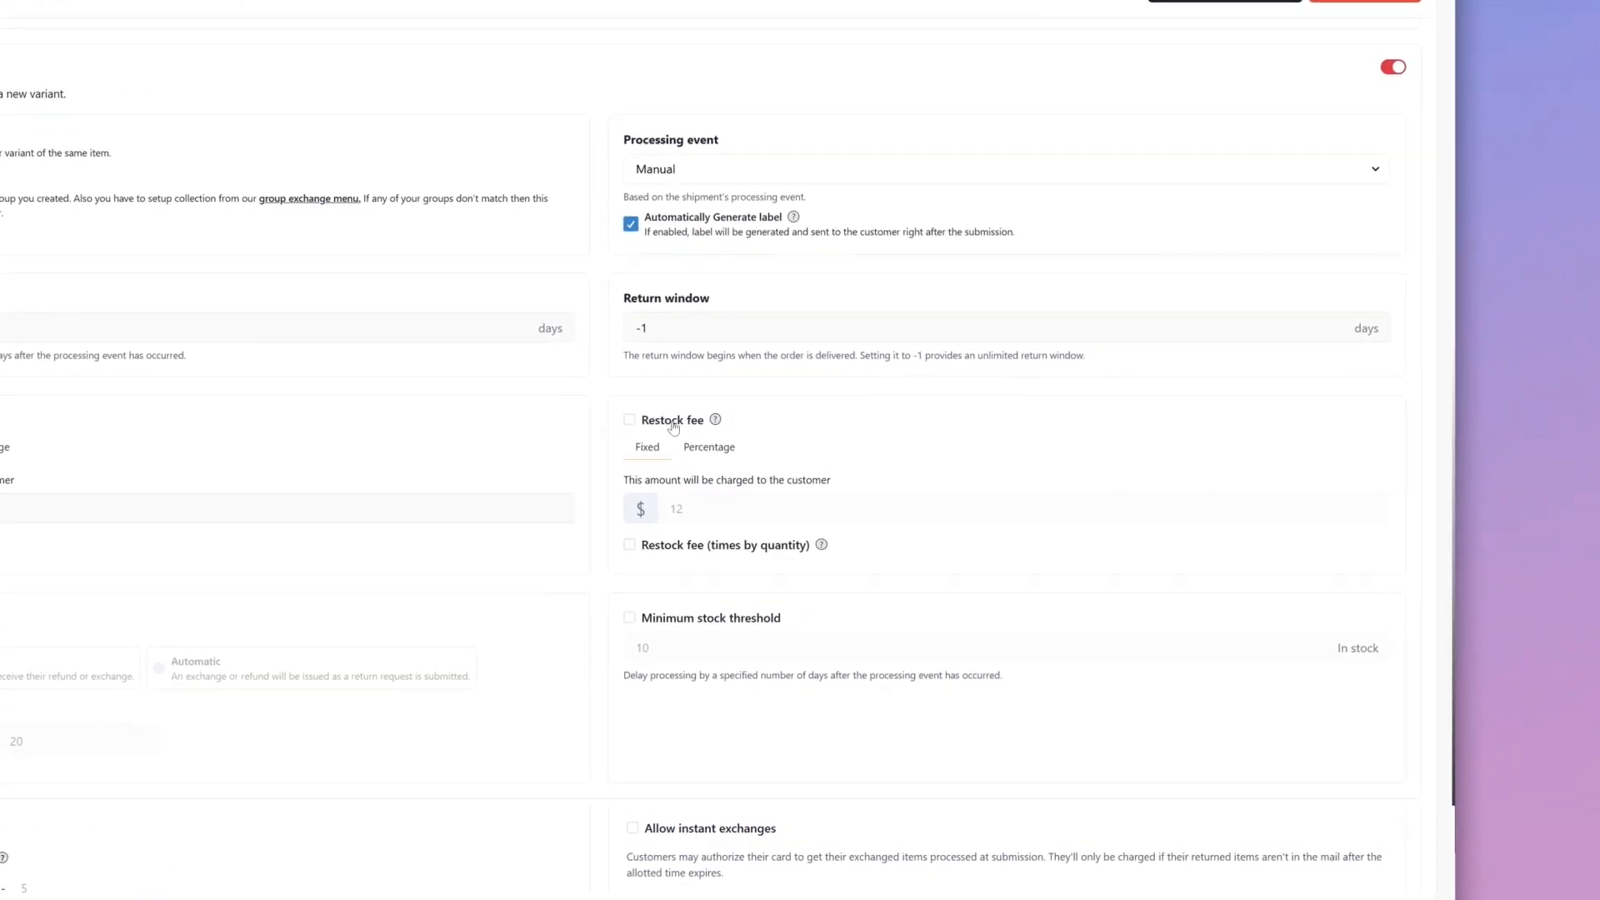
# Enable the exchange restock fee as a percentage of 5 and have it multiplied by quantity.
pyautogui.click(626, 423)
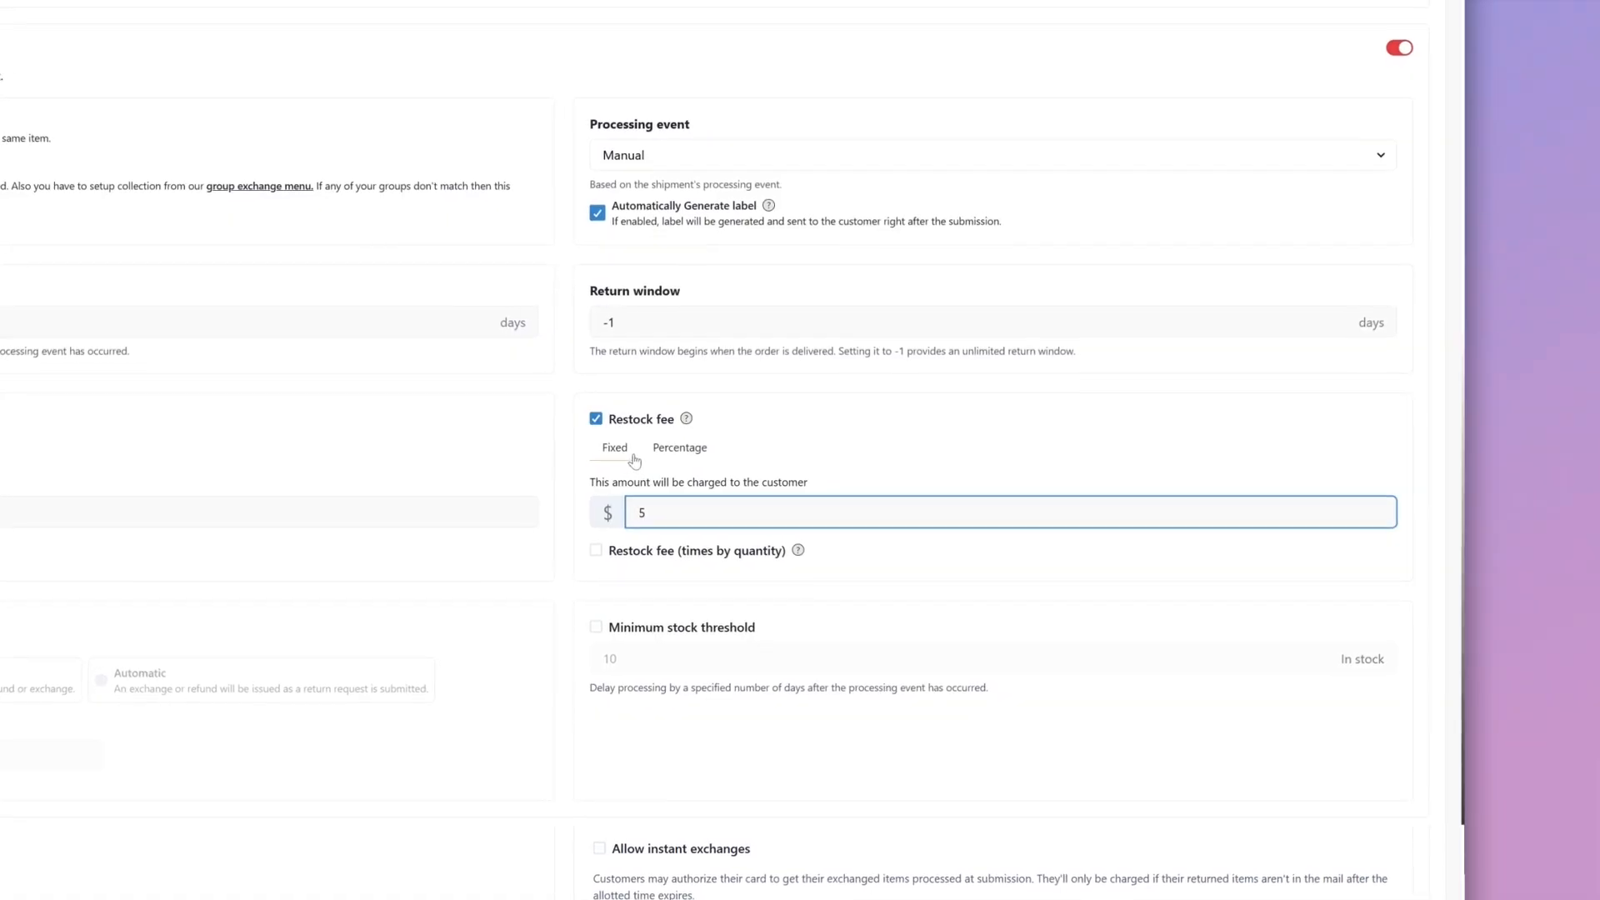
pyautogui.click(685, 449)
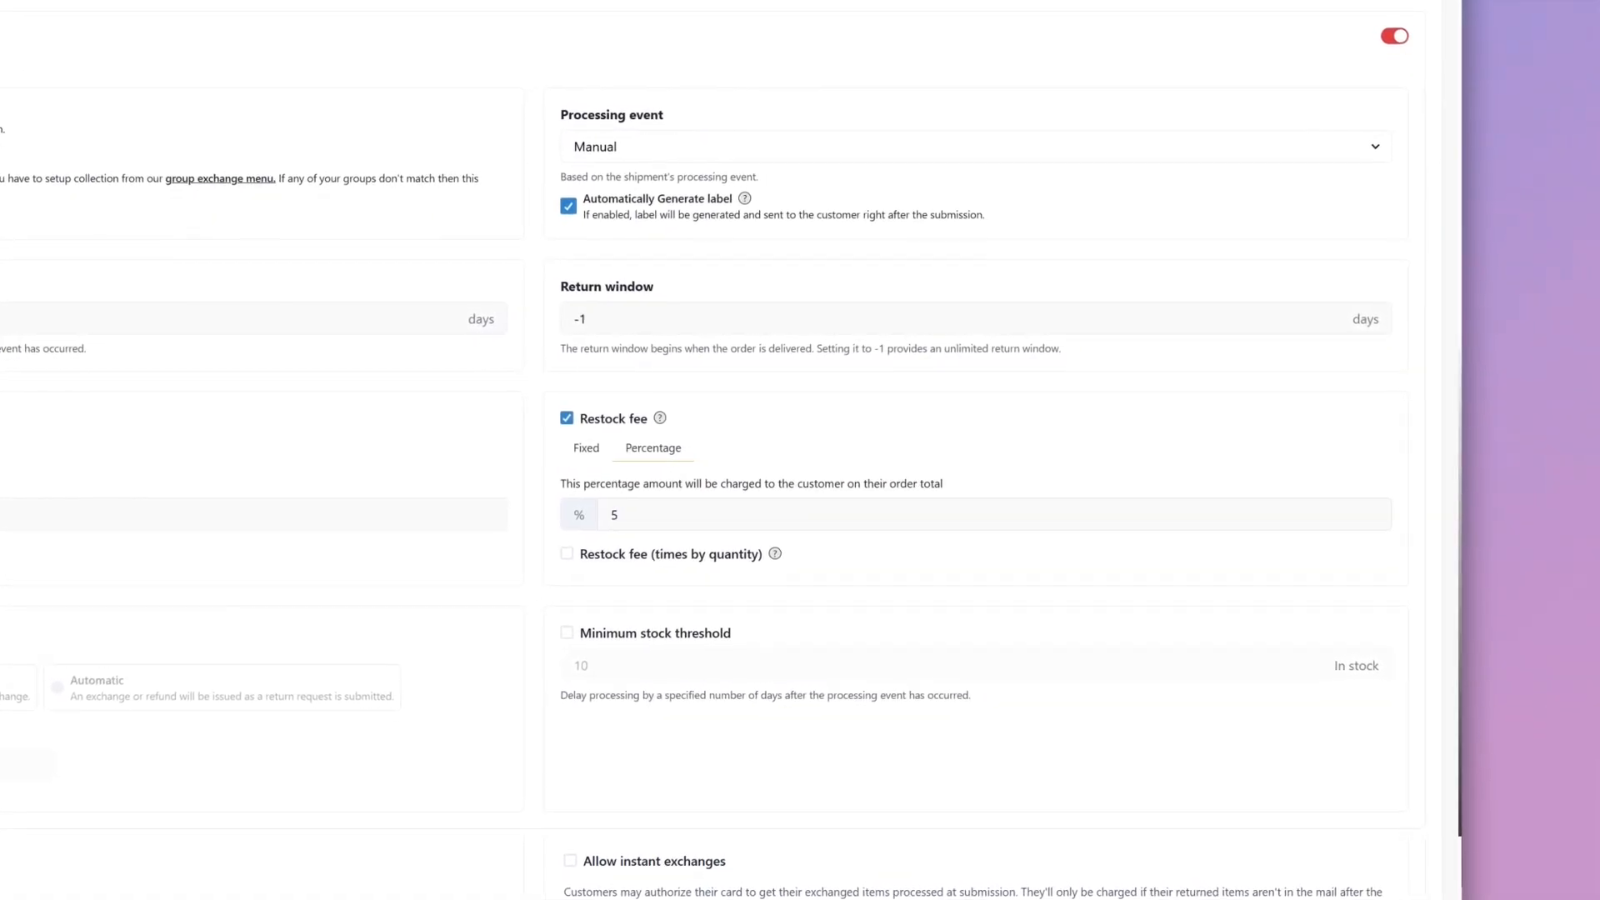
pyautogui.click(629, 513)
pyautogui.click(633, 556)
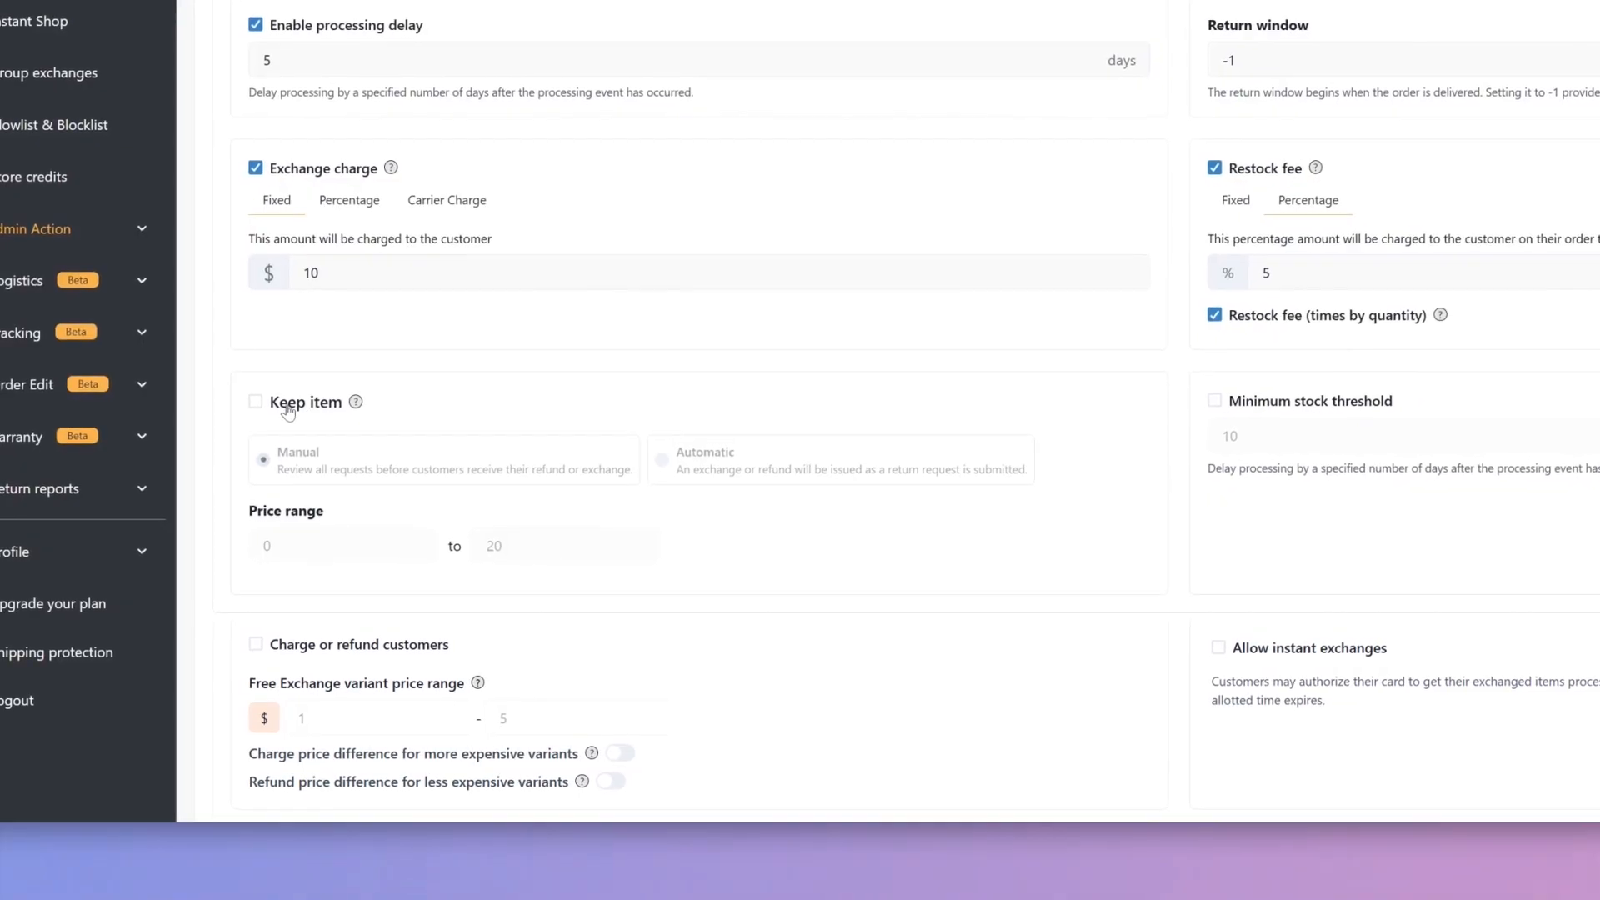
# Enable Keep item for exchanges with manual review and set the upper limit of its price range to 18.
pyautogui.click(305, 407)
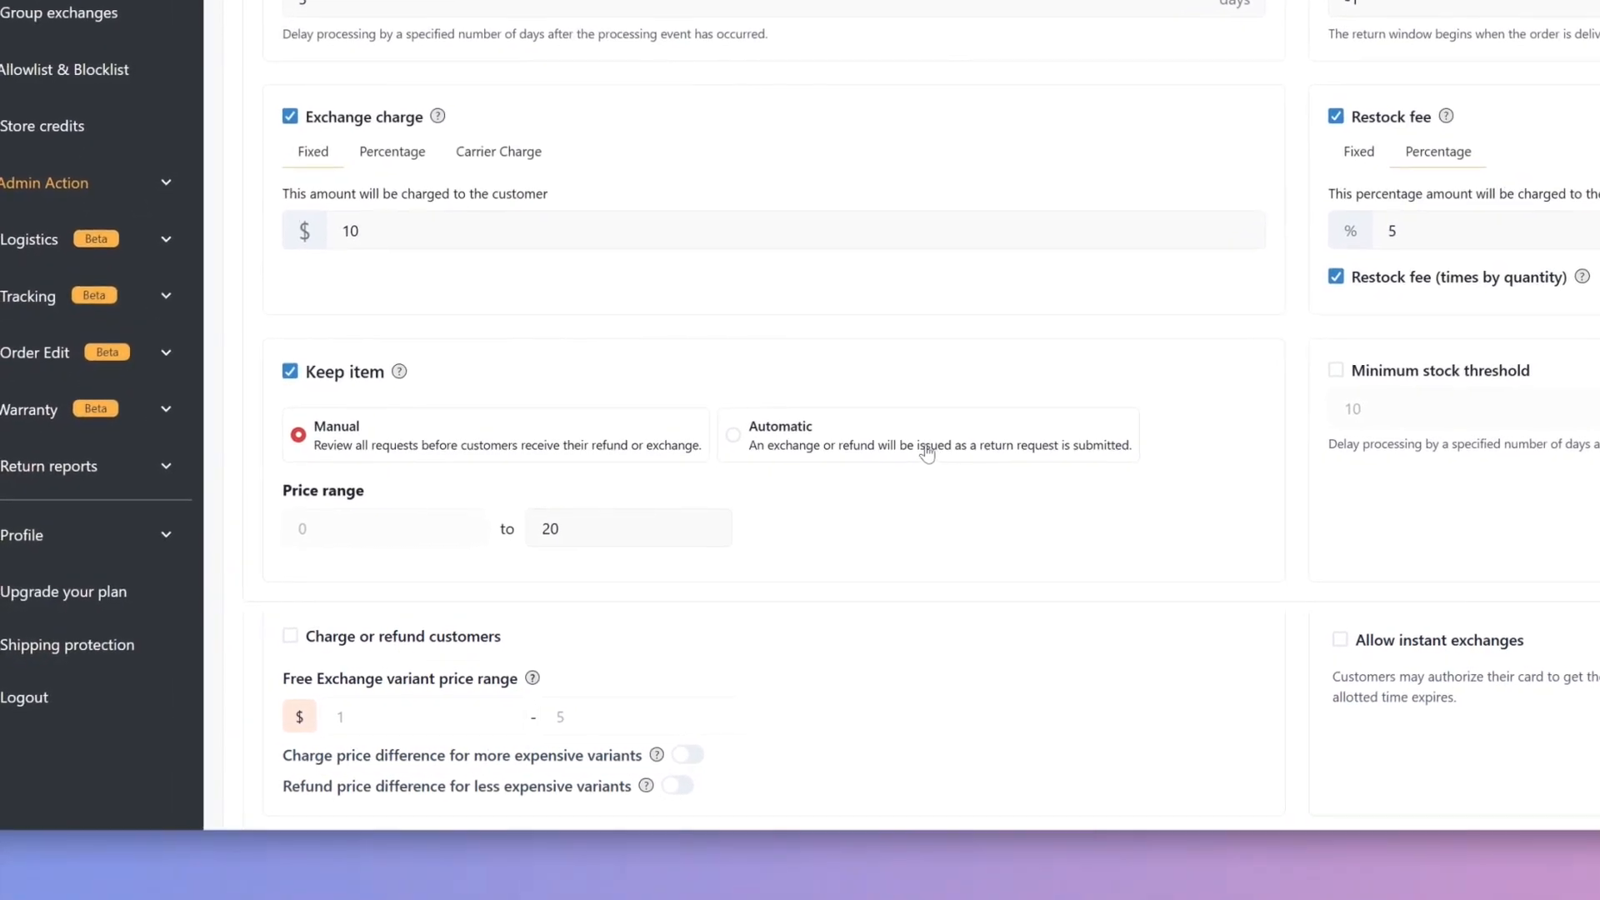
pyautogui.click(583, 531)
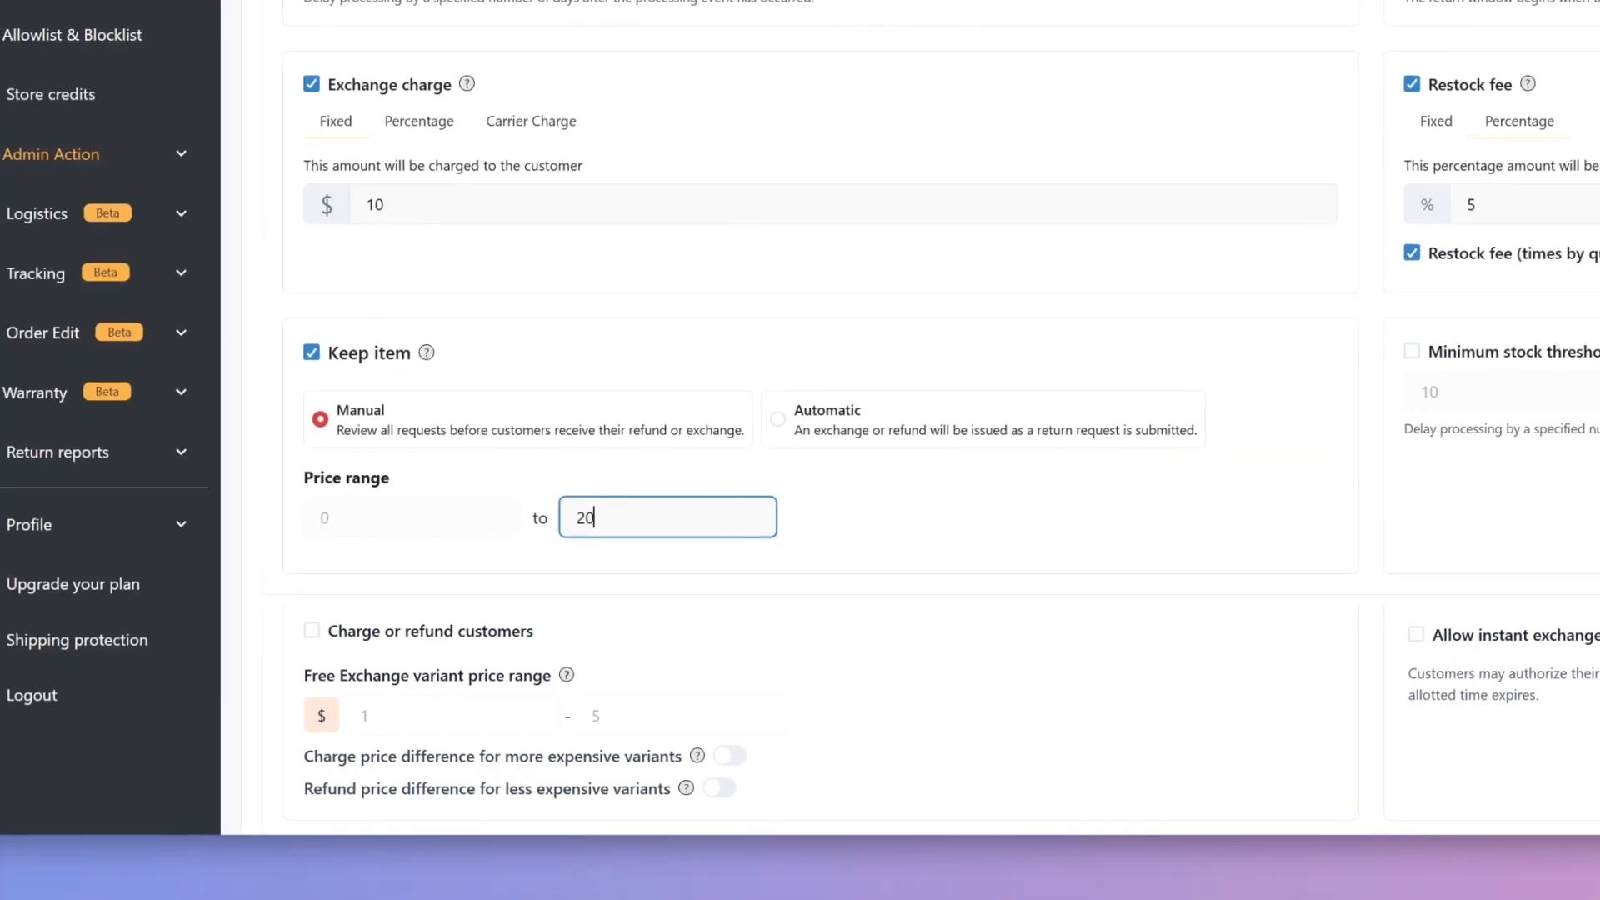
pyautogui.press('BackSpace')
pyautogui.press('BackSpace')
pyautogui.write('18')
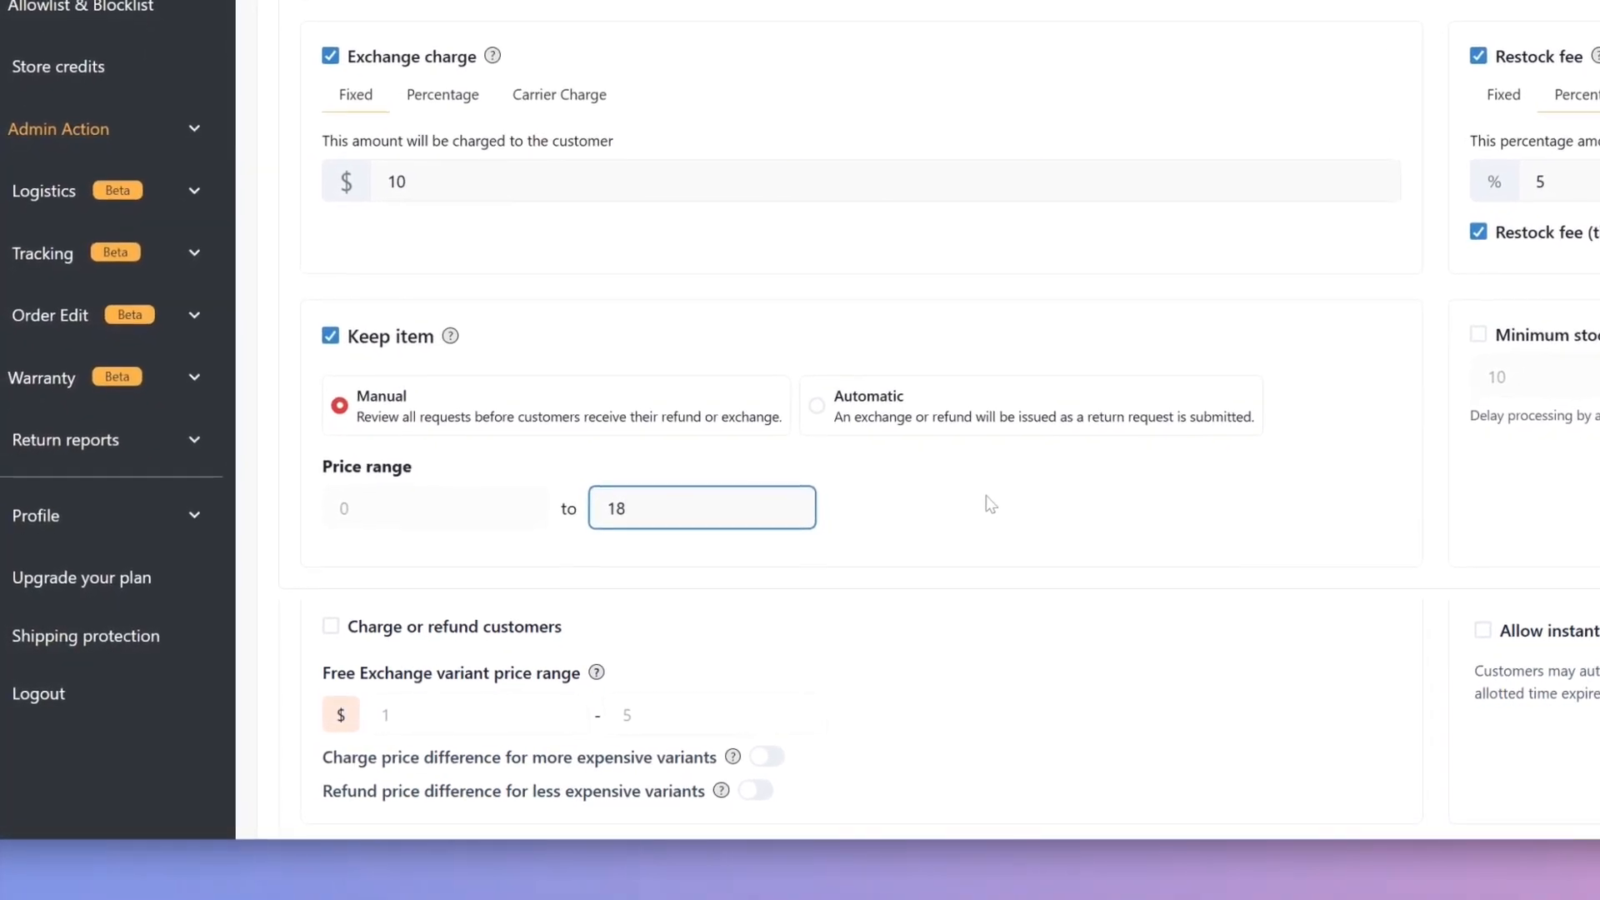
pyautogui.click(664, 549)
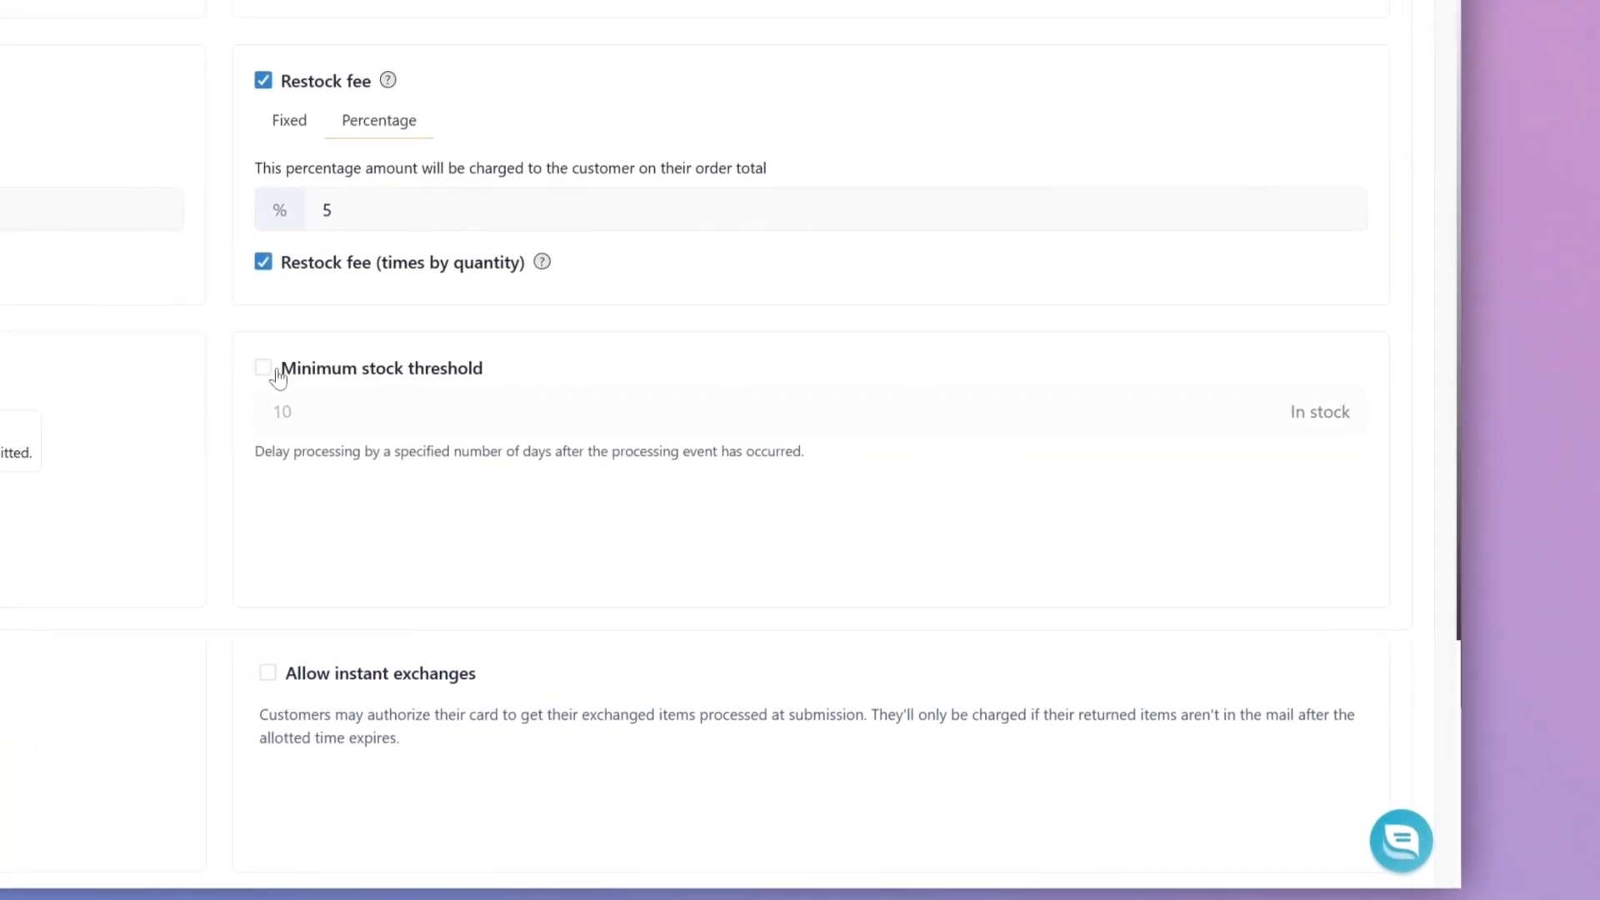
# Enable the minimum stock threshold for exchanges and set it to 15 in stock.
pyautogui.click(260, 368)
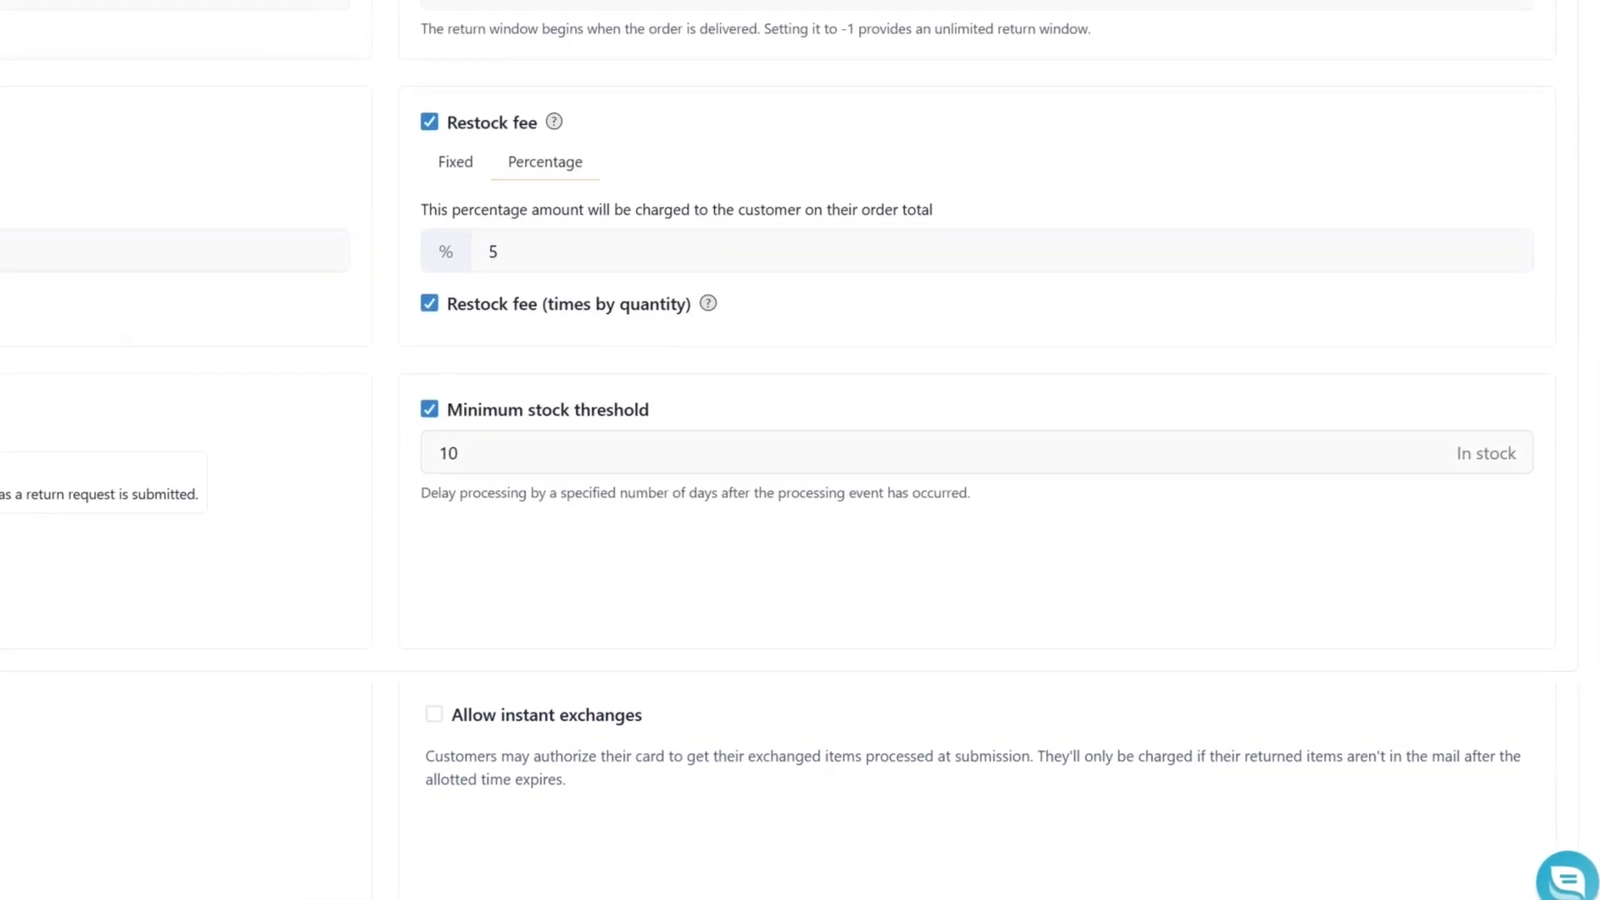
pyautogui.doubleClick(733, 449)
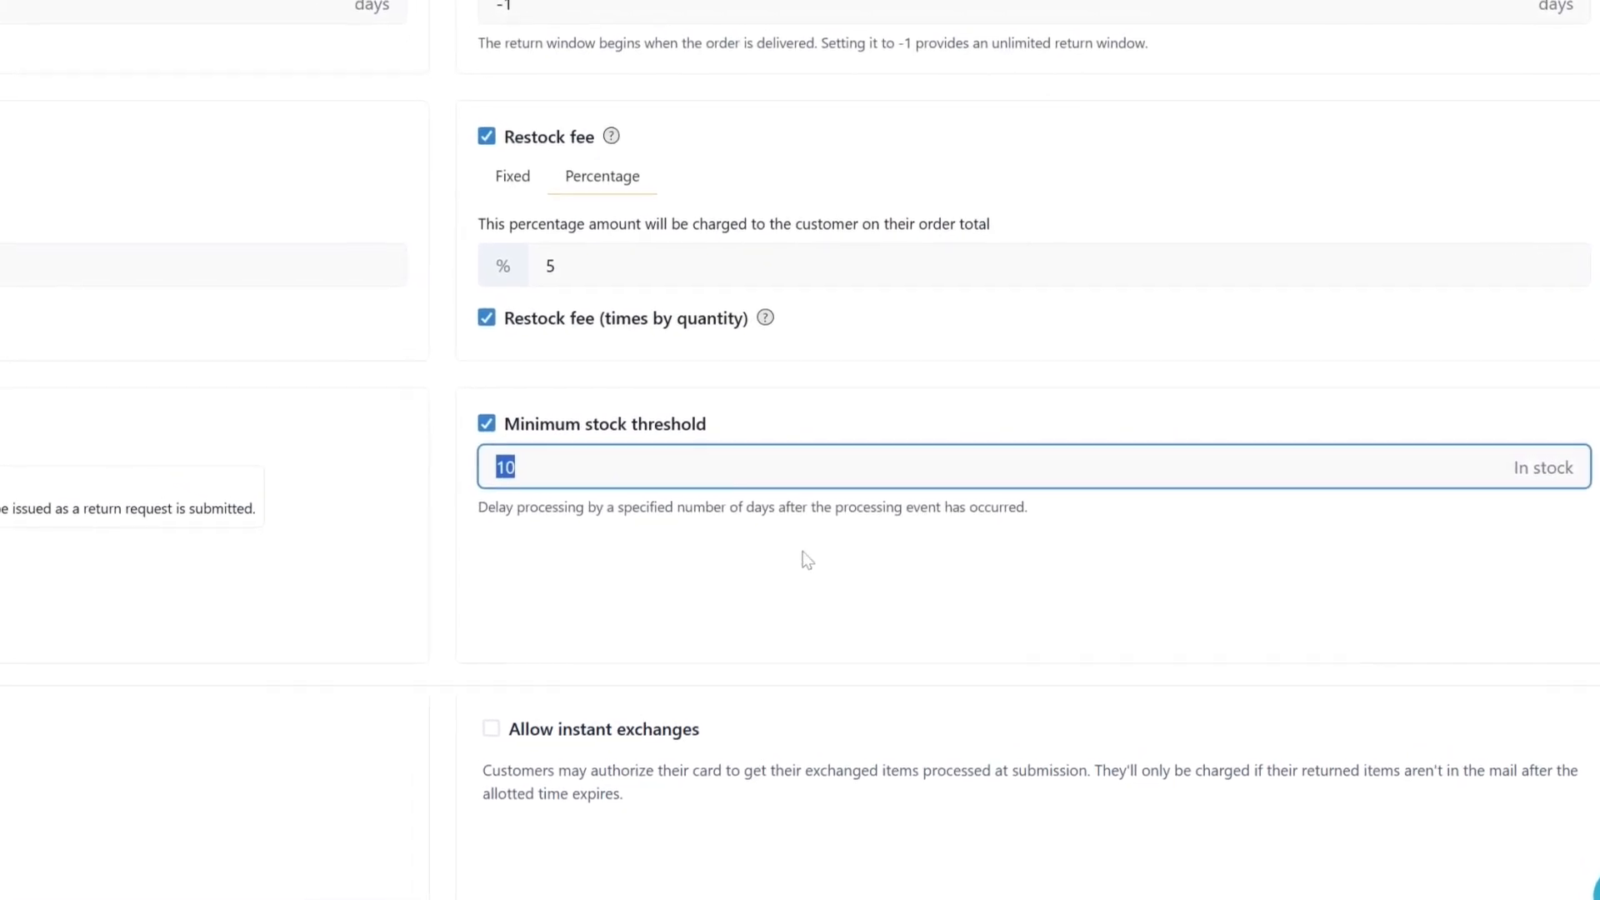
pyautogui.write('15')
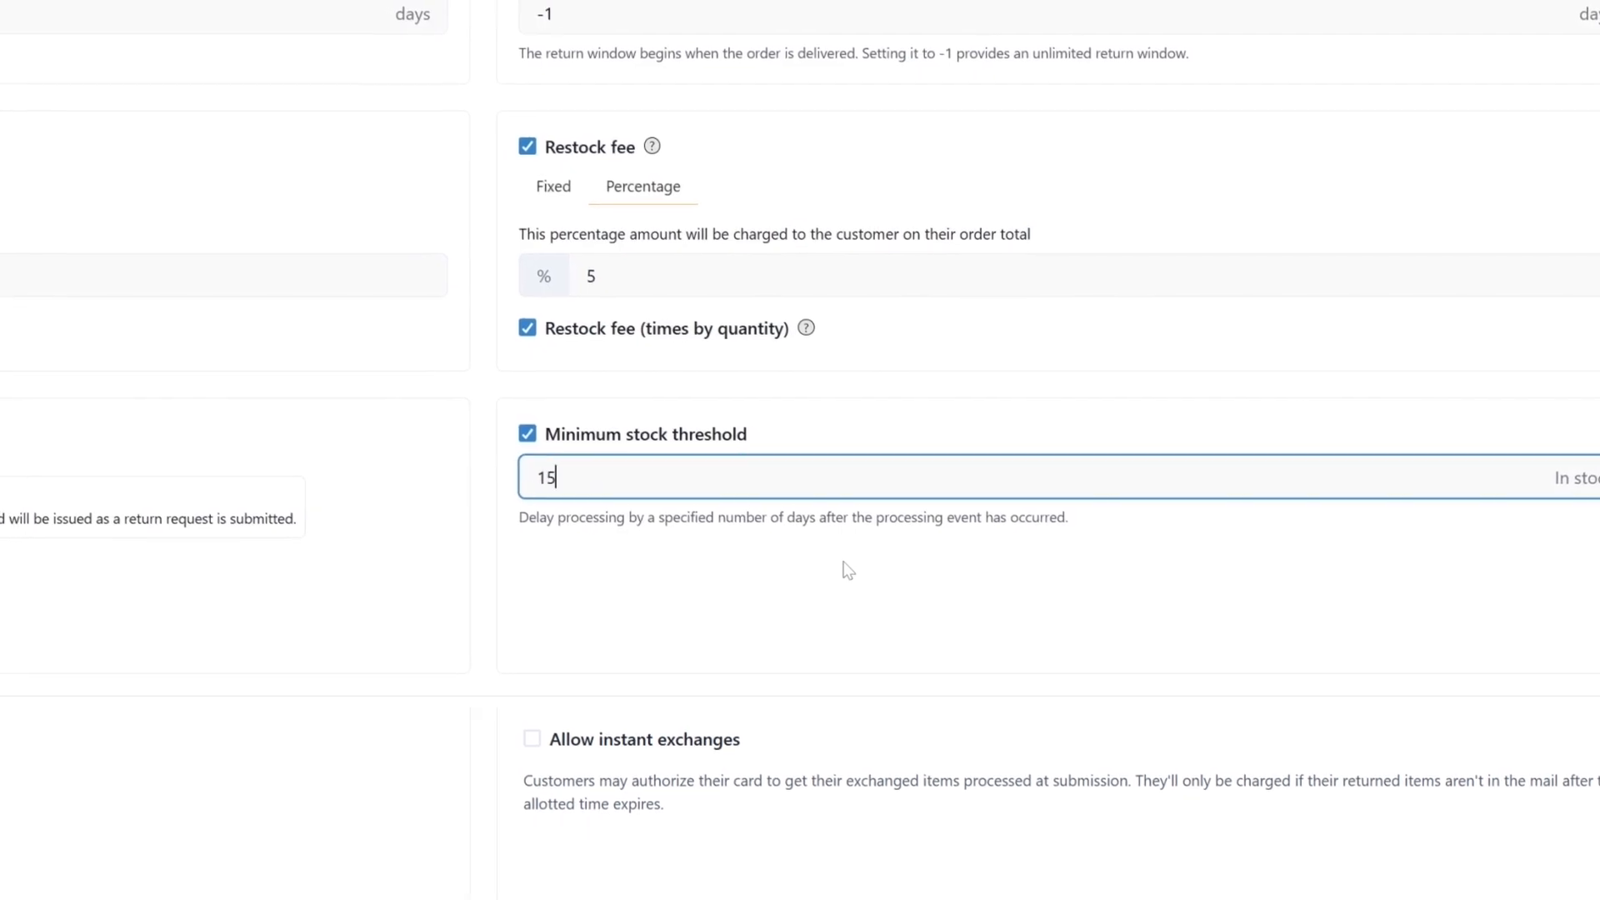
pyautogui.click(779, 592)
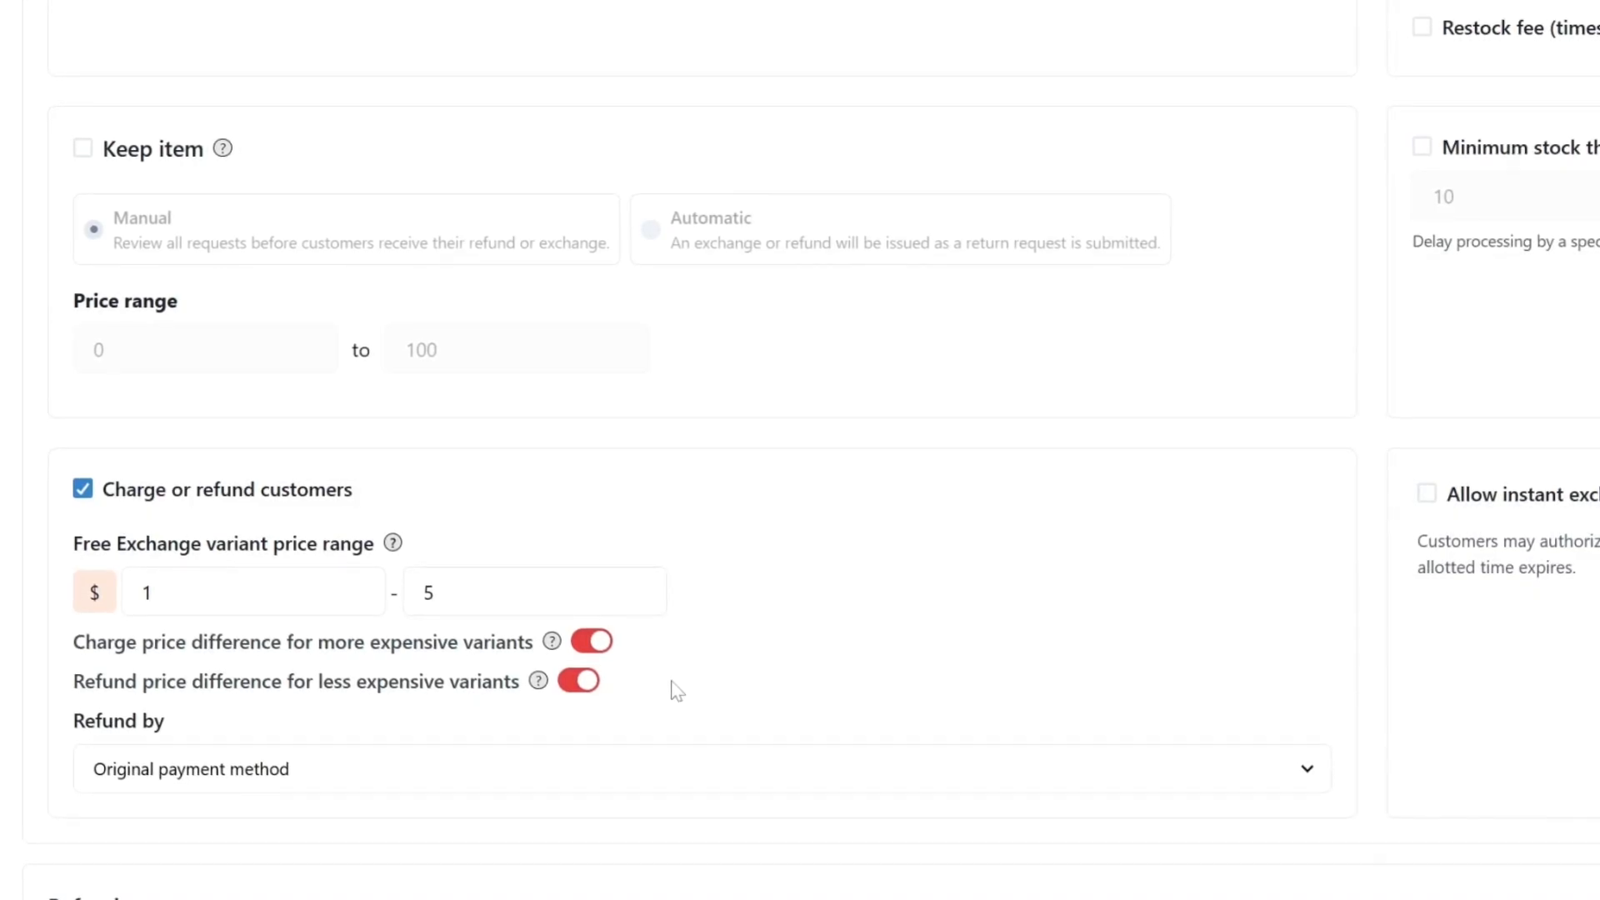
# Choose Original payment method for refunding the price difference on less expensive exchange variants.
pyautogui.scroll(-1, 671, 691)
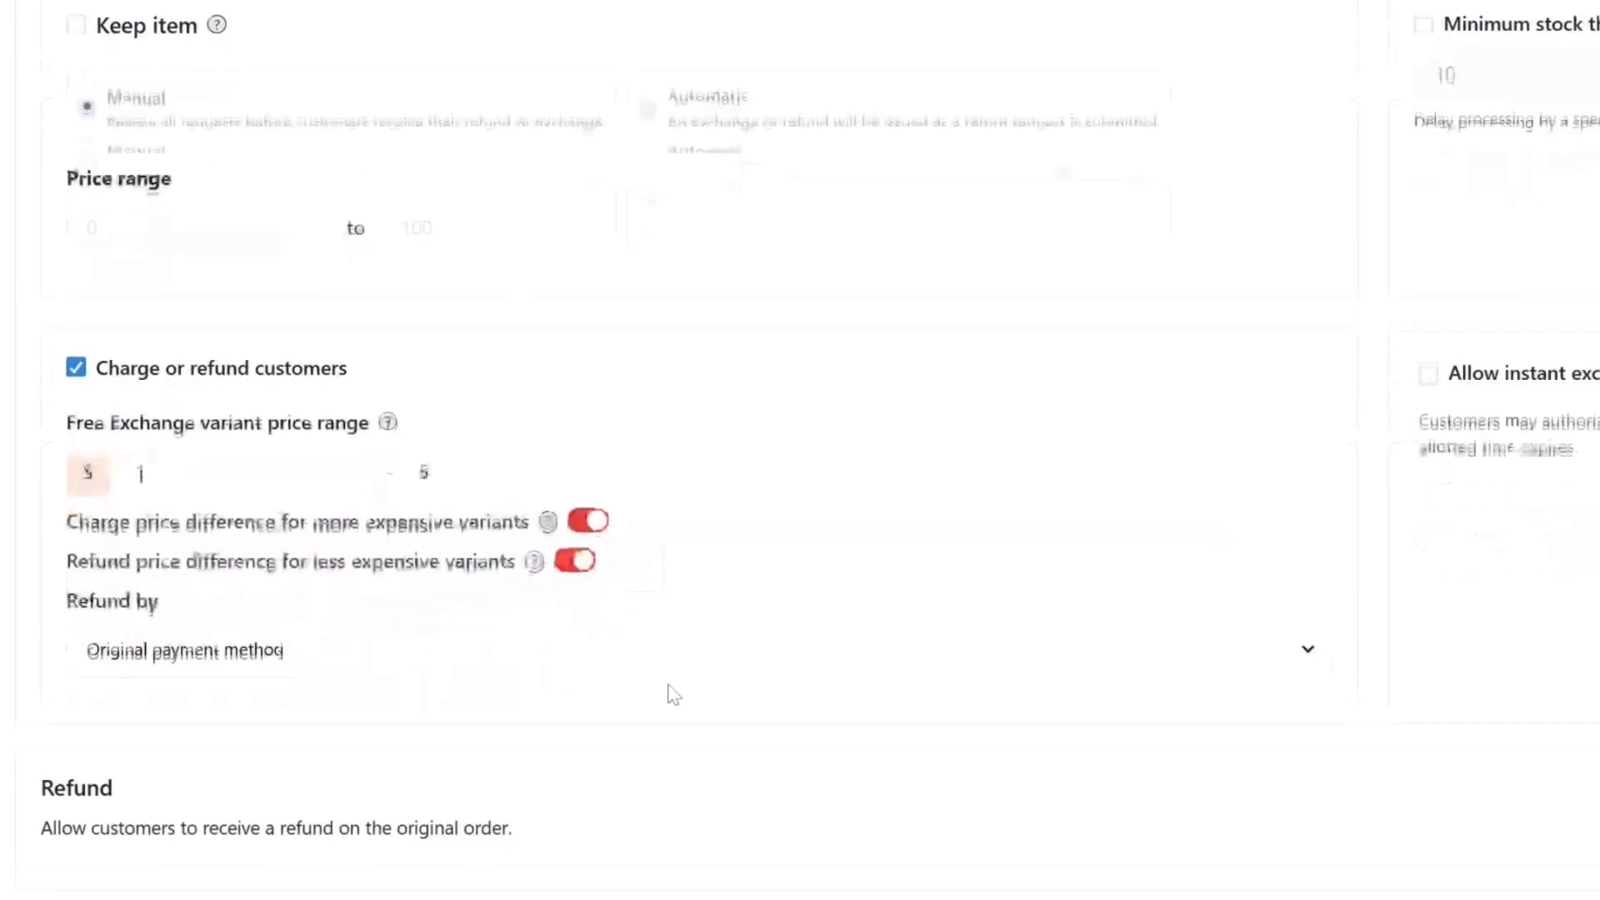
pyautogui.click(614, 663)
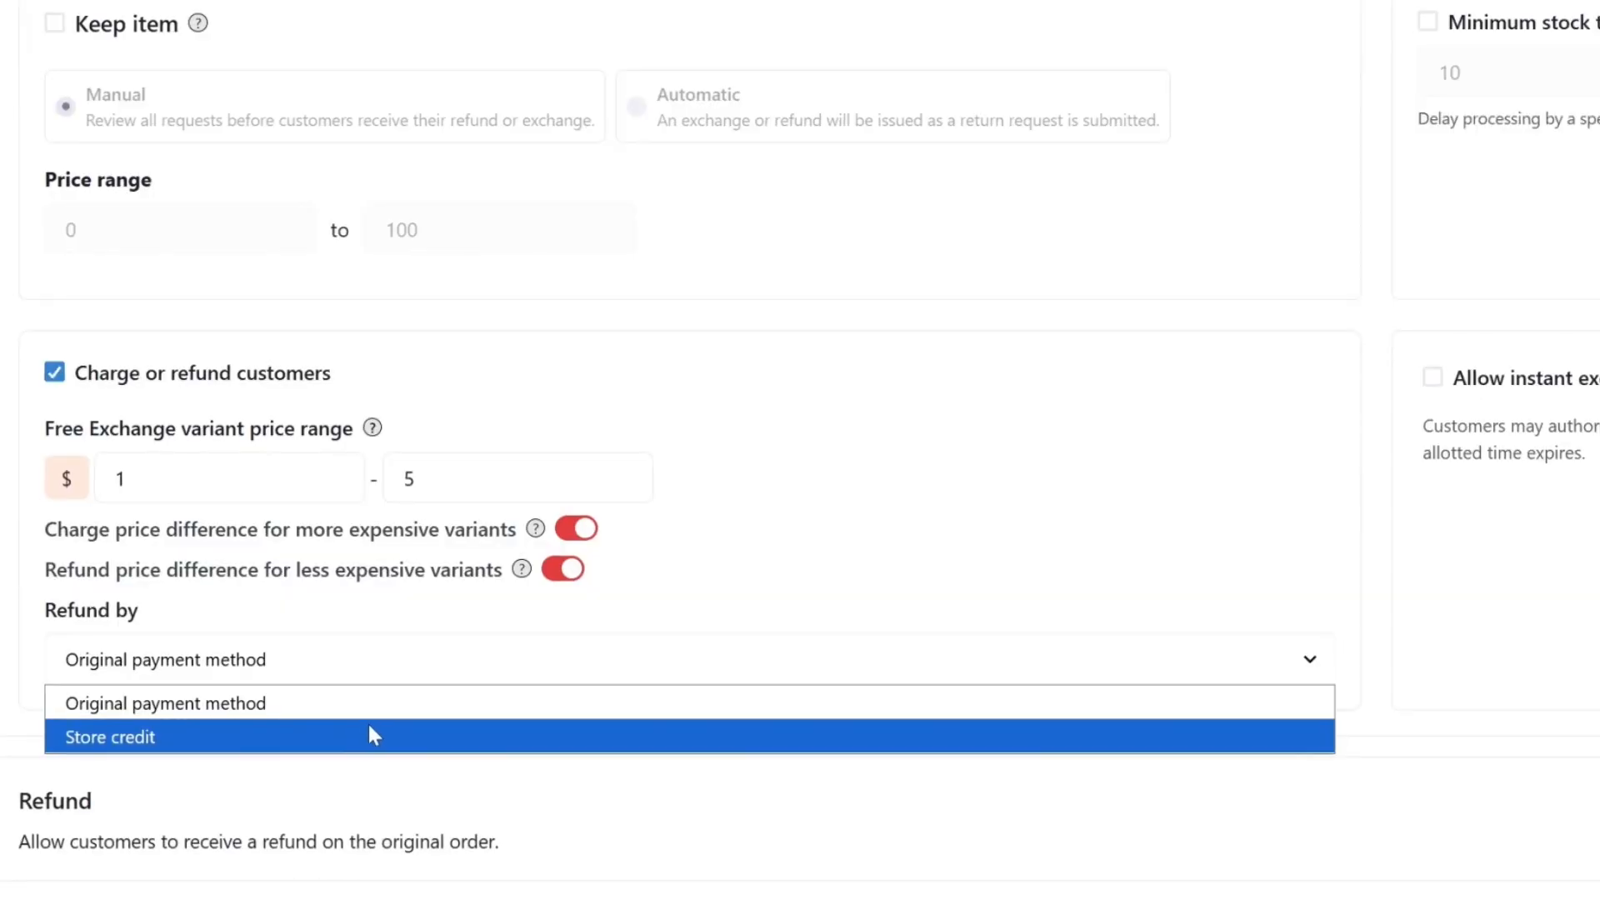
pyautogui.click(500, 710)
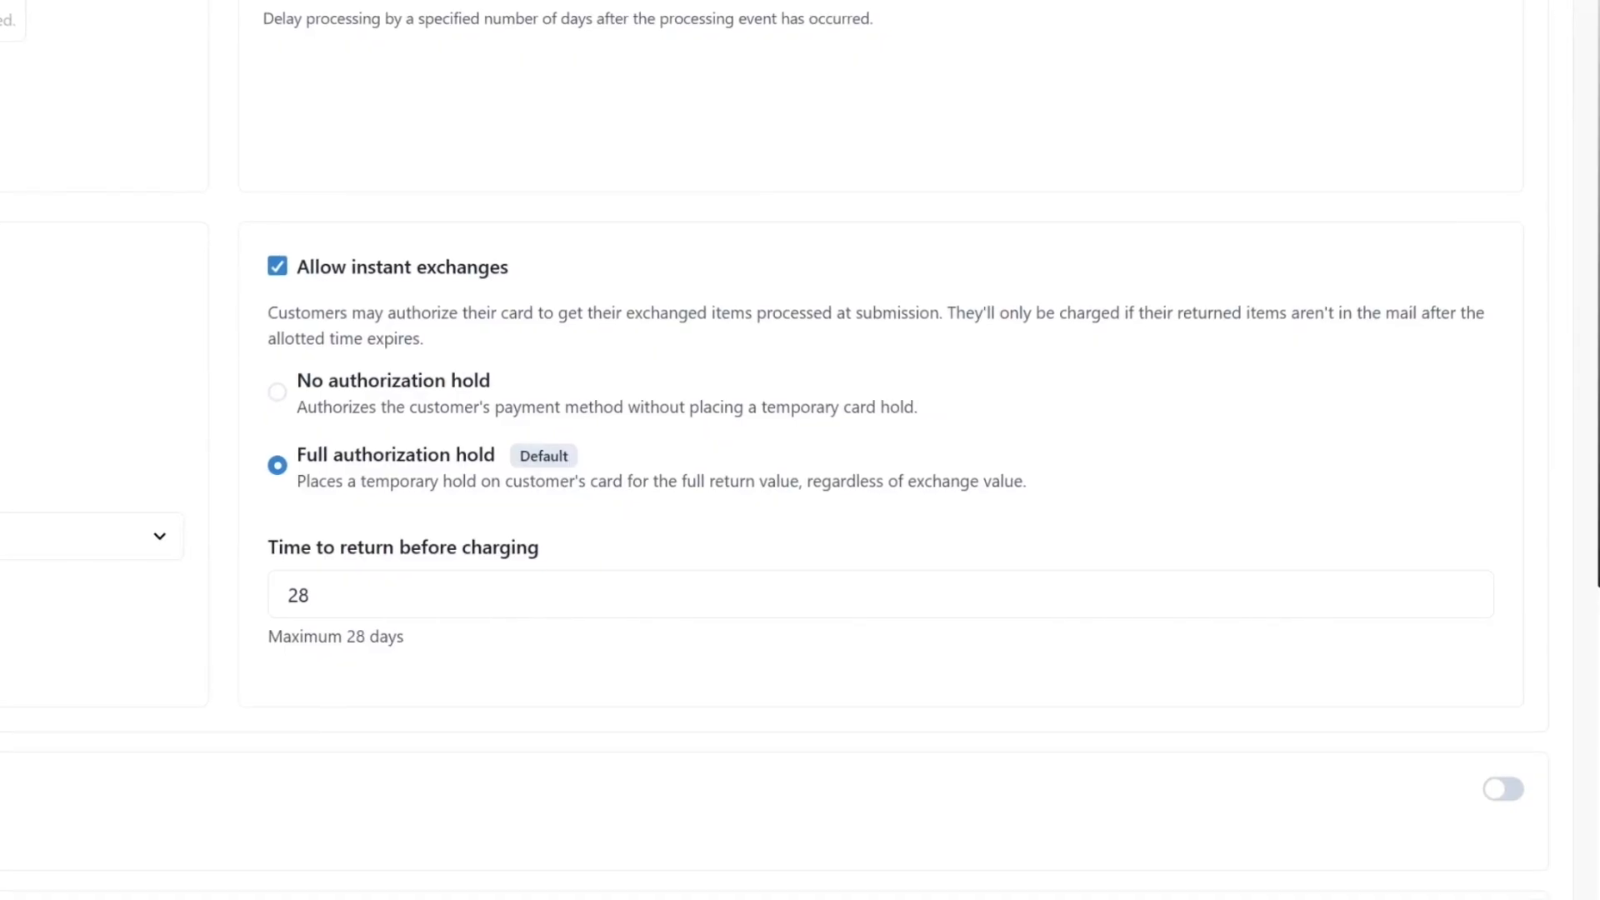
# Examine the time to return before charging in the instant exchange settings.
pyautogui.doubleClick(295, 596)
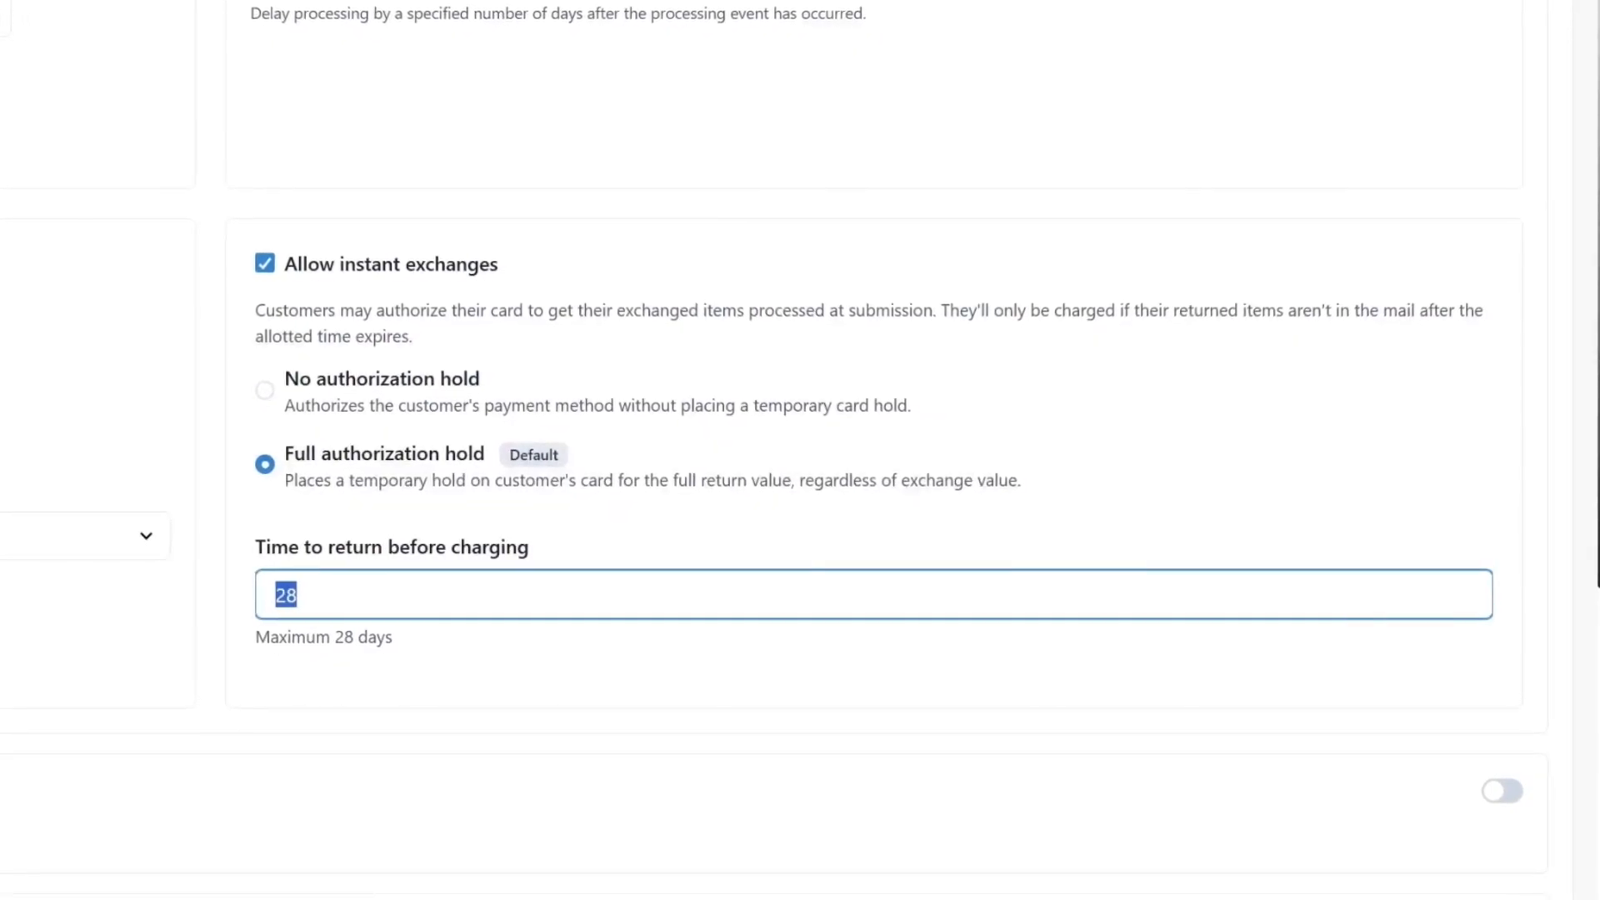
pyautogui.click(539, 639)
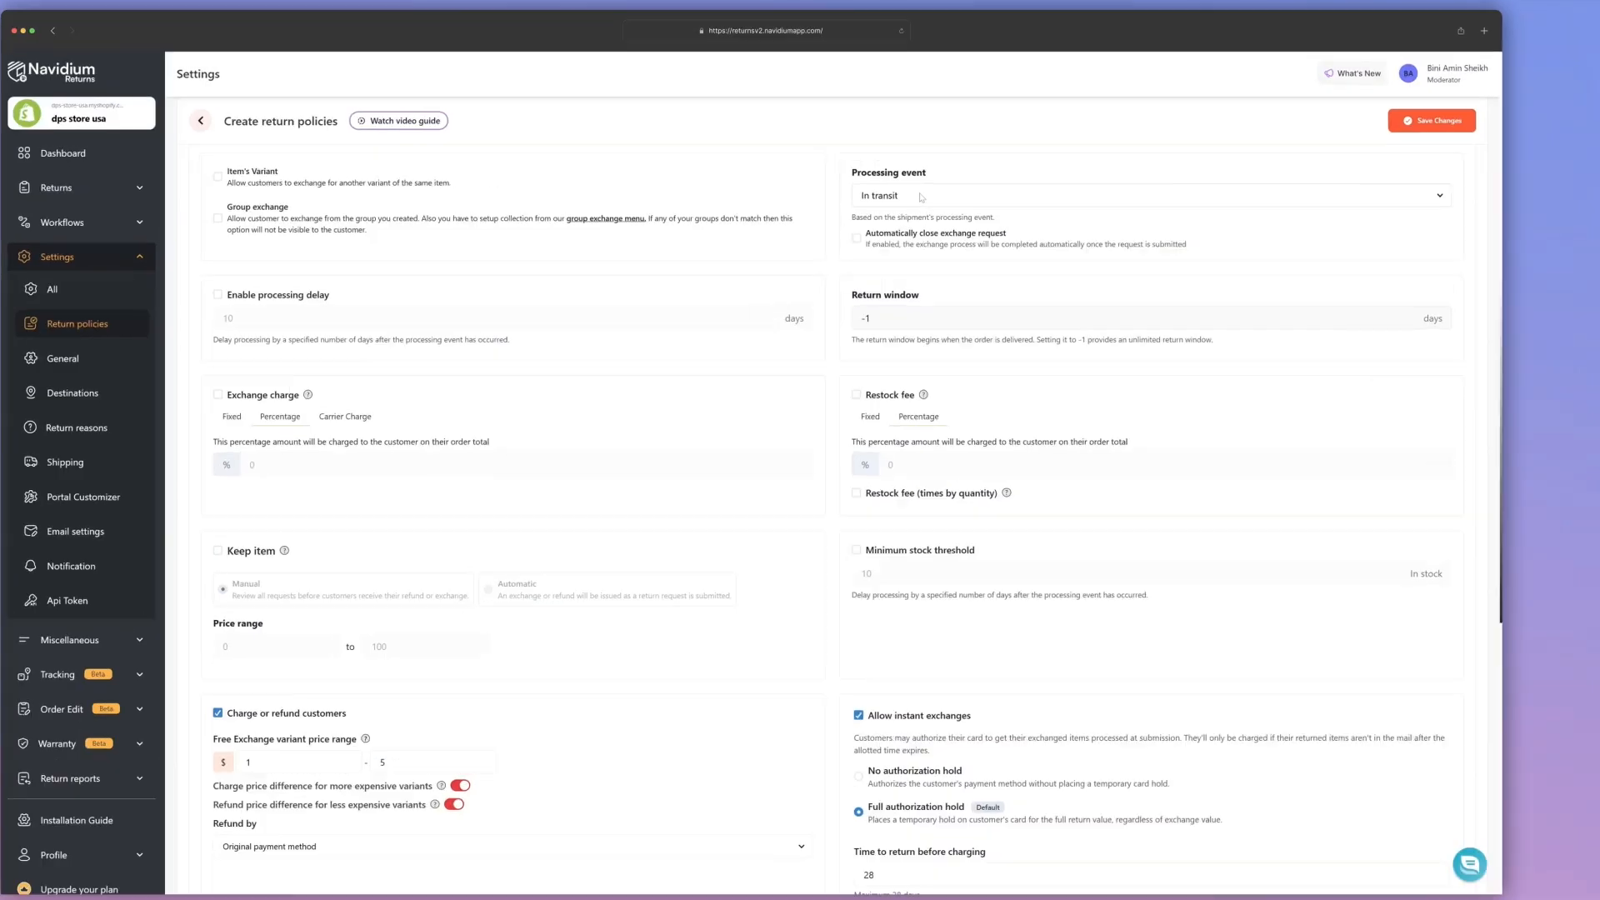
# Try the Manual processing event for exchanges, and set the processing event to Immediate instead.
pyautogui.click(1034, 187)
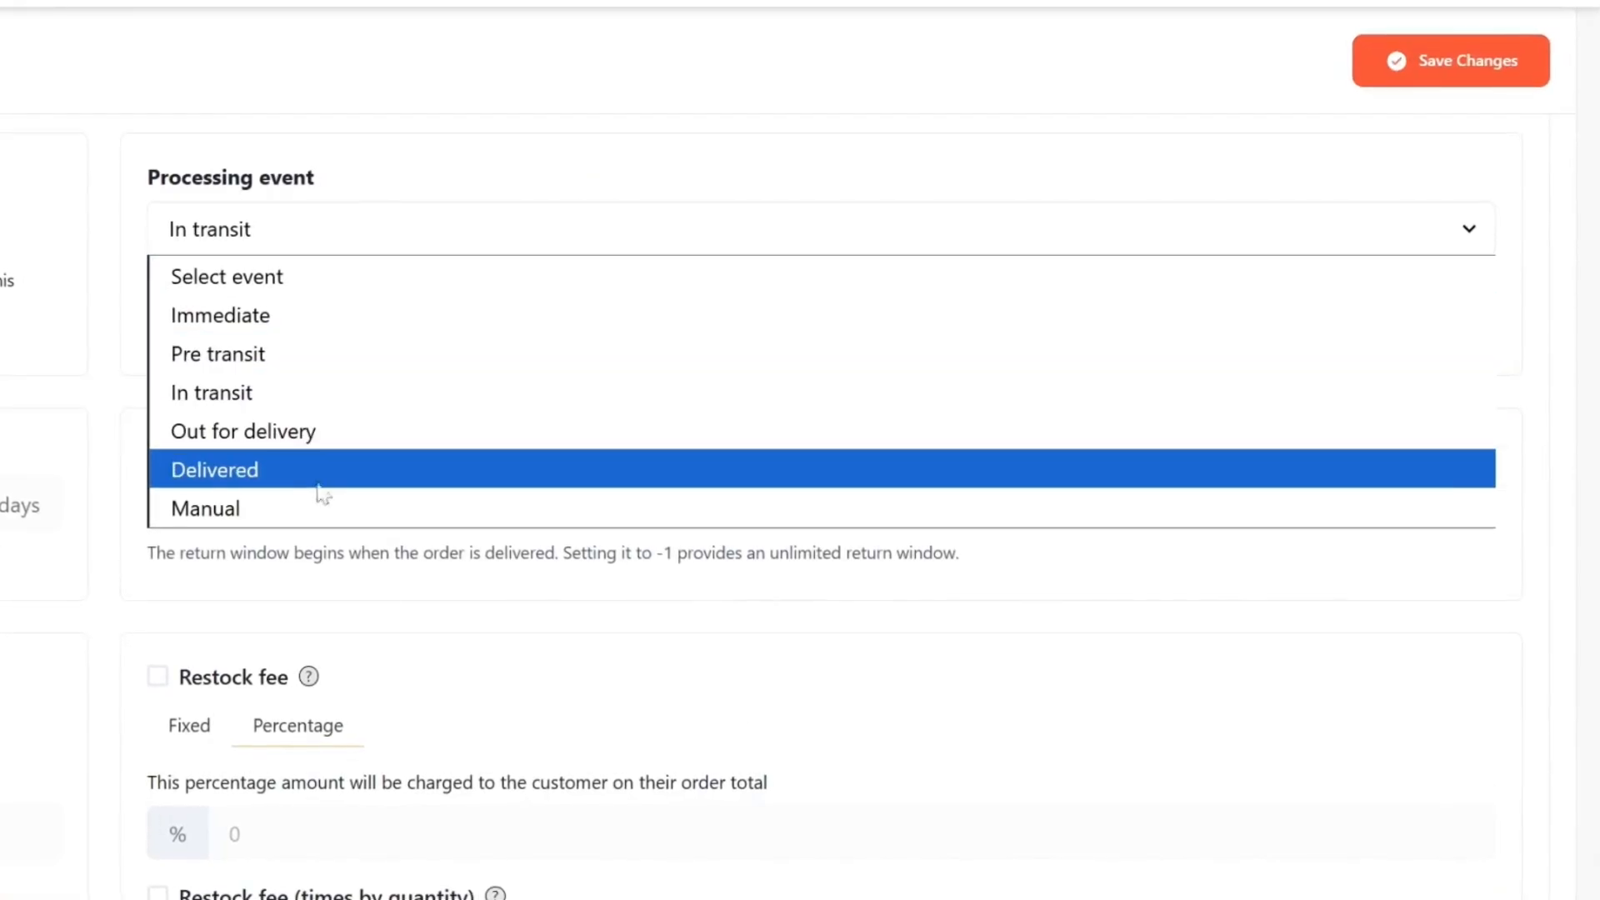
pyautogui.click(279, 517)
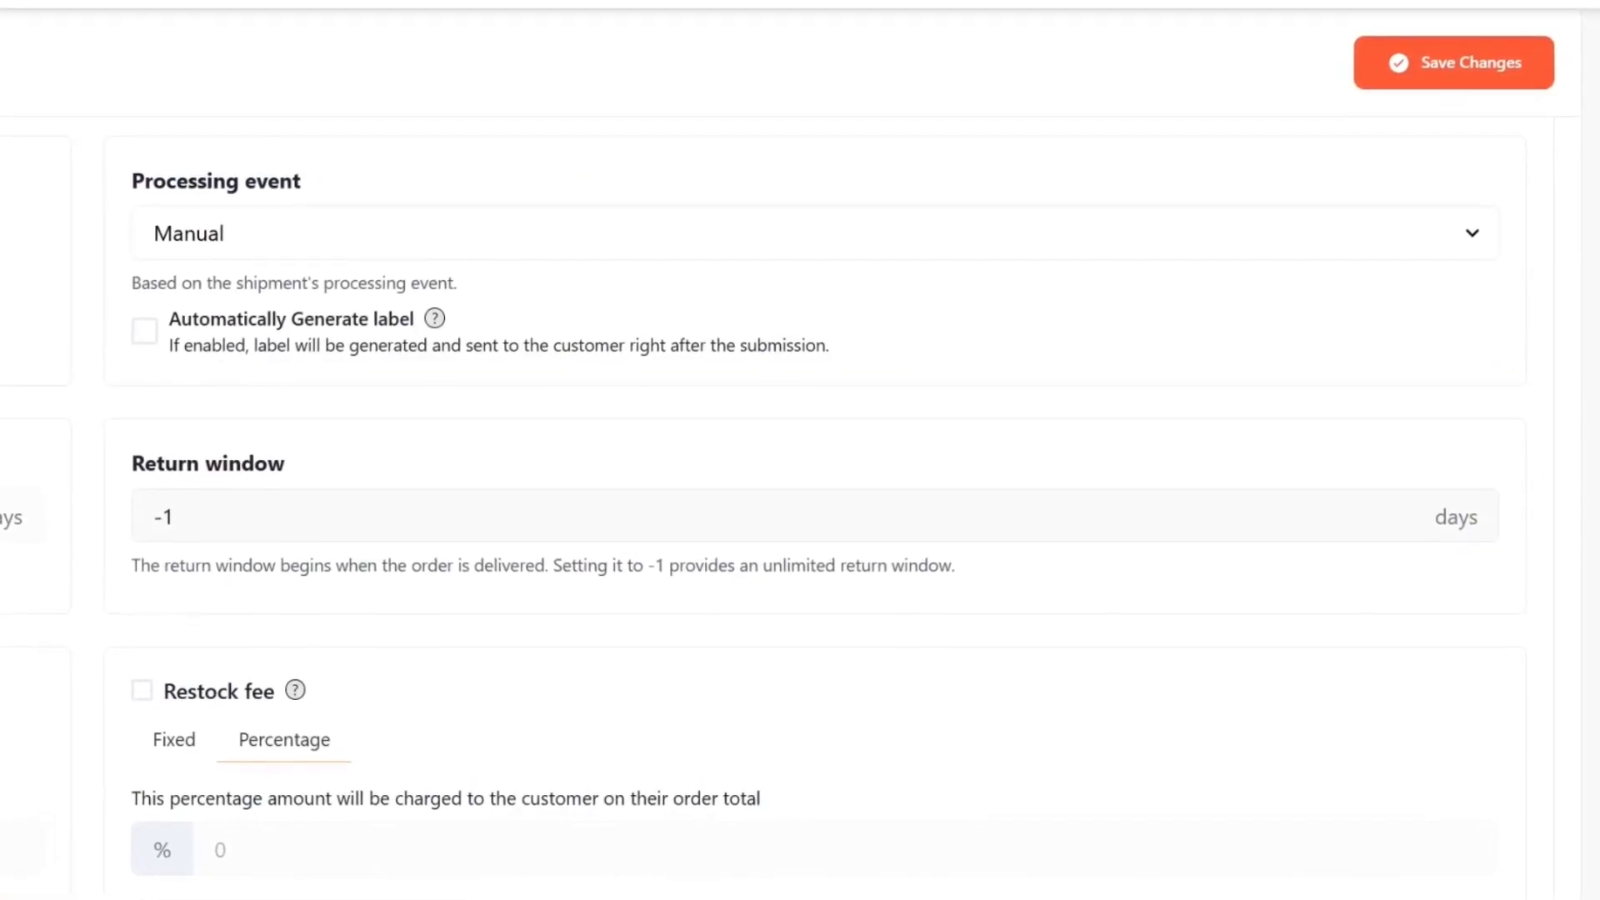
pyautogui.click(467, 247)
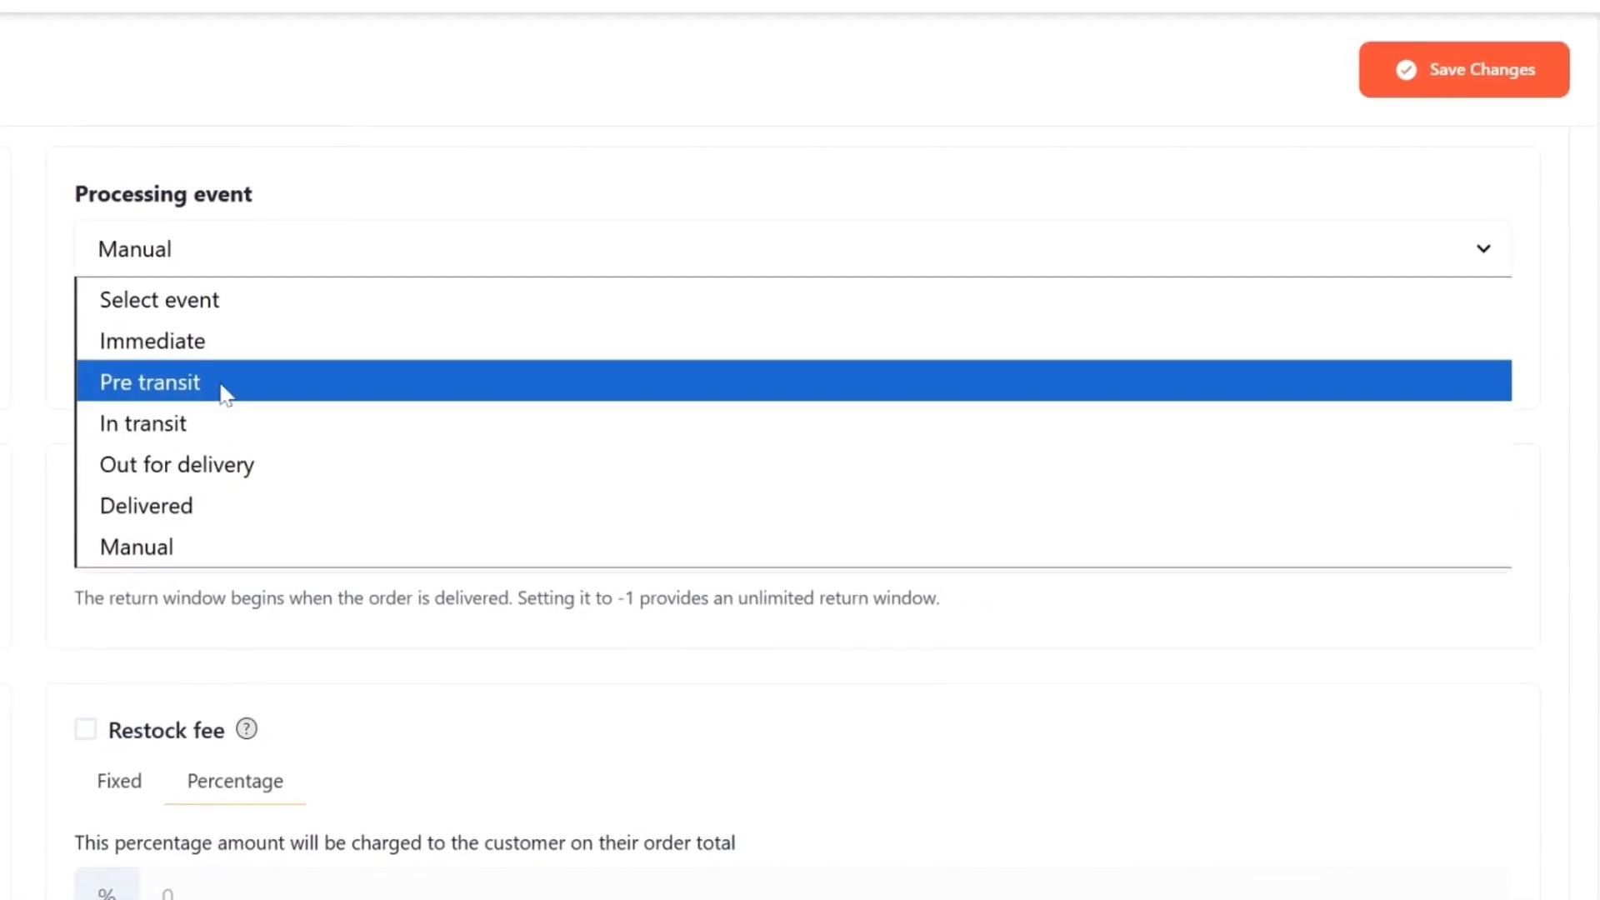
pyautogui.click(225, 341)
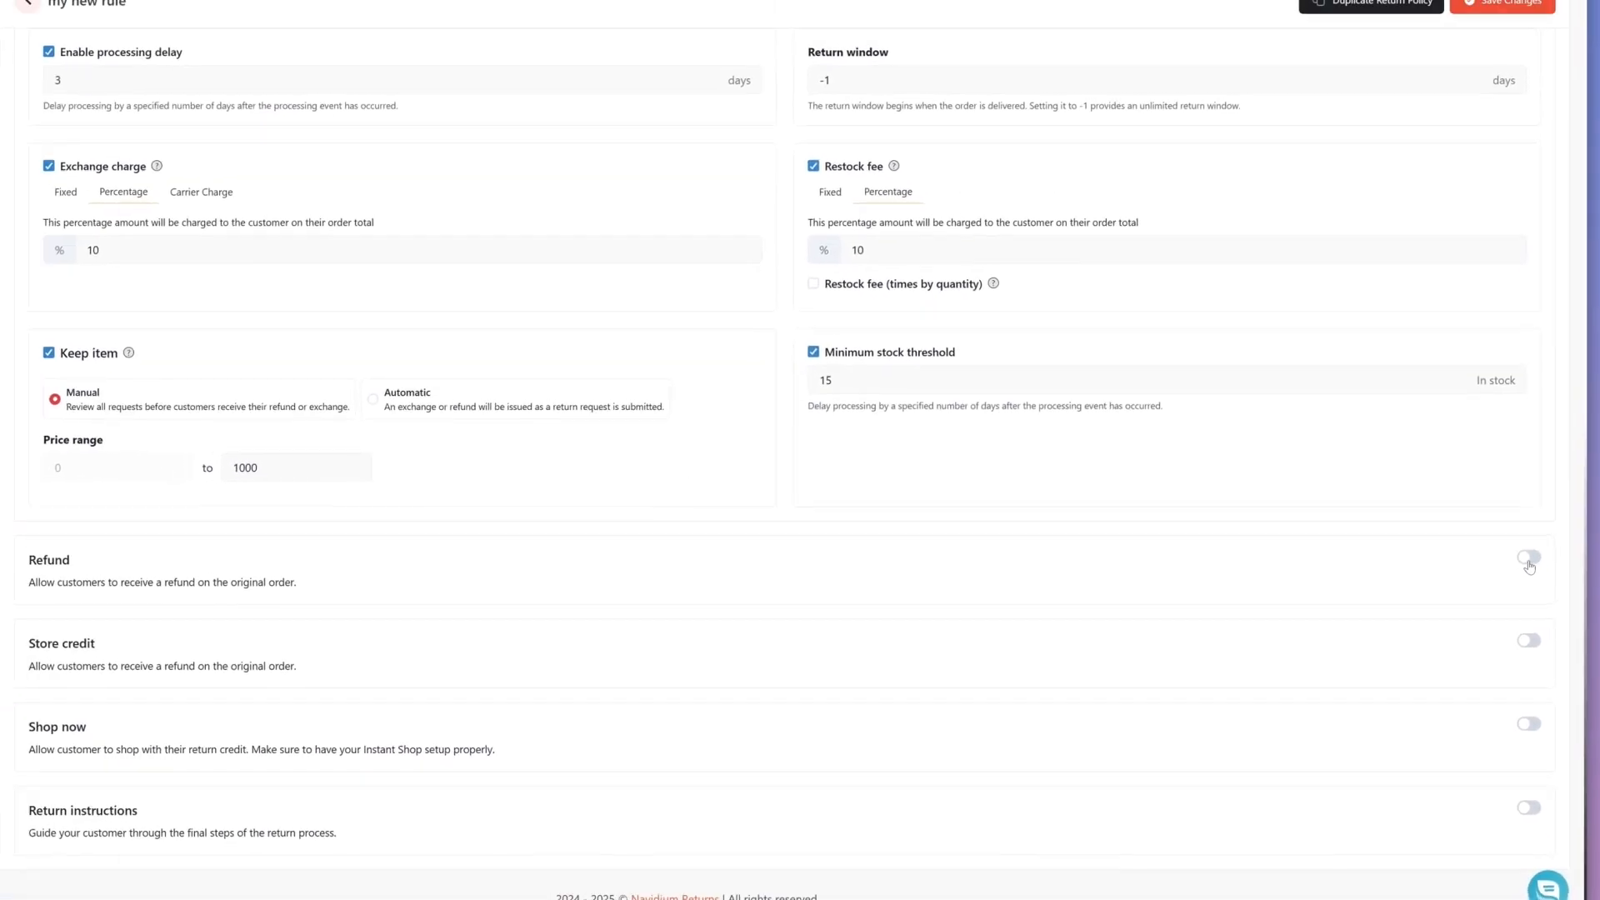
# Enable refunds in the return policy and set their processing event to Delivered.
pyautogui.click(1548, 574)
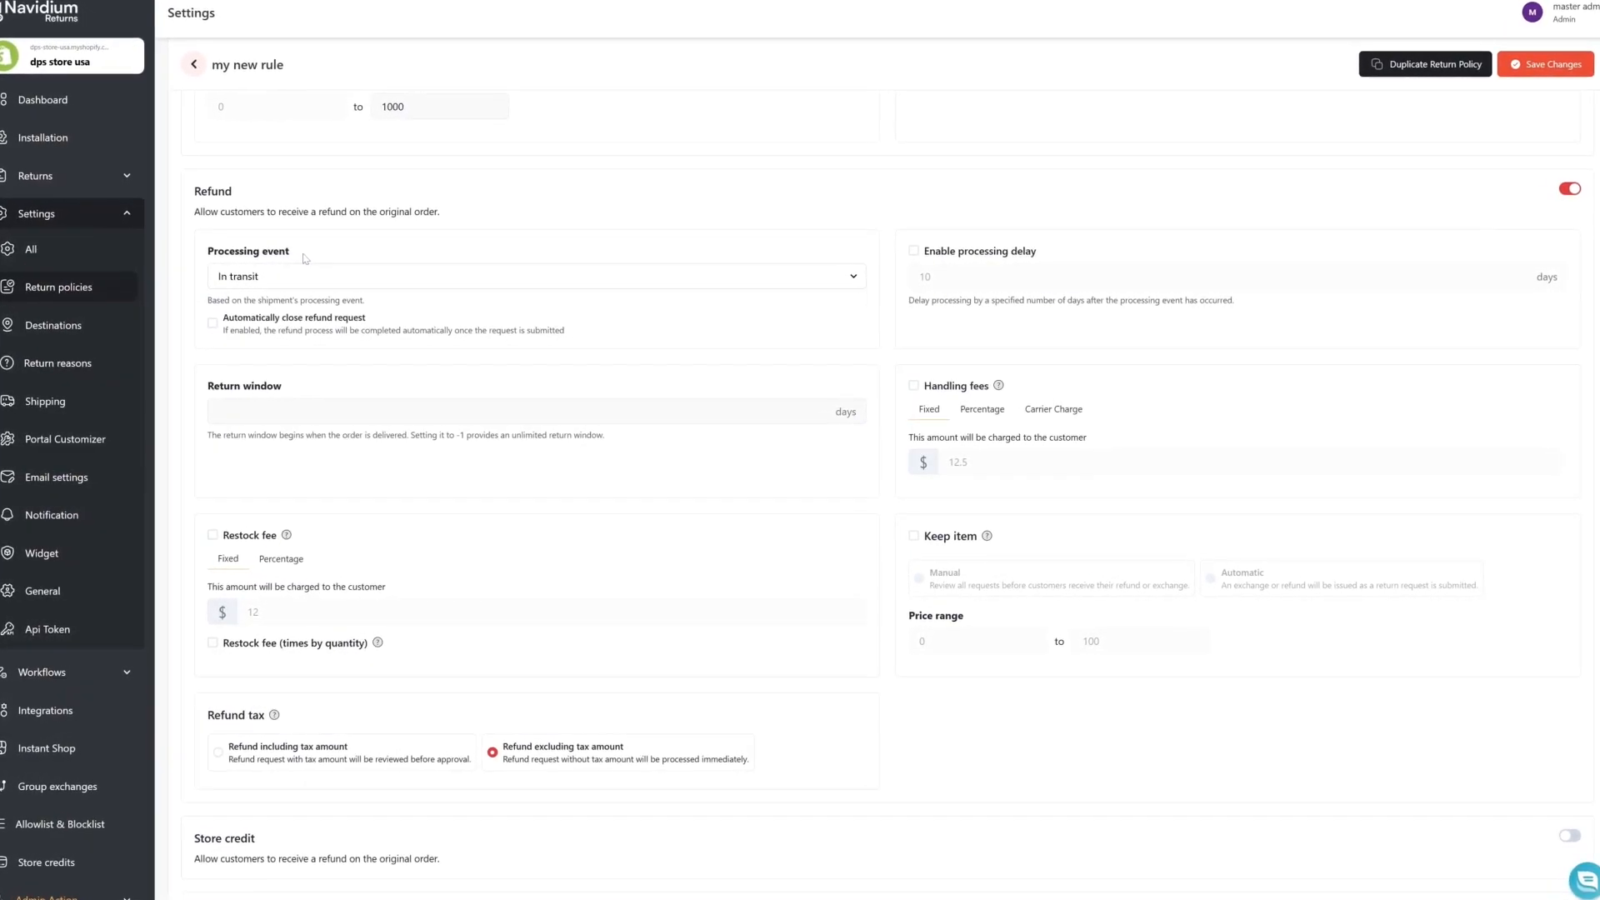
pyautogui.click(300, 276)
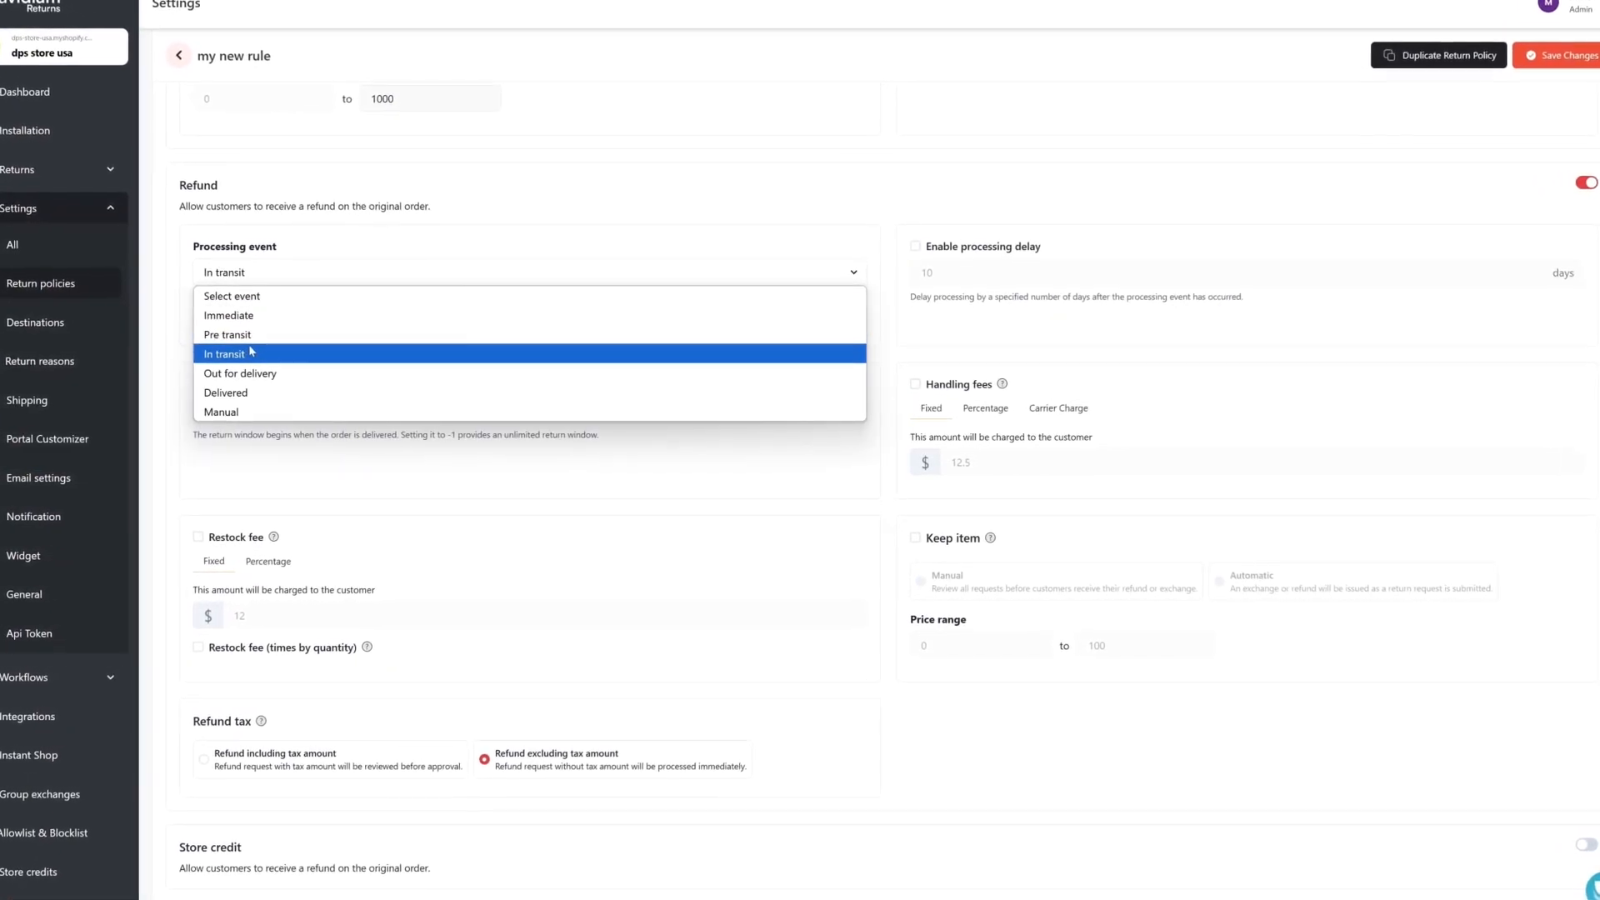
pyautogui.click(264, 357)
# Enable a refund processing delay of 10 days and set the refund return window to 10 days.
pyautogui.click(982, 246)
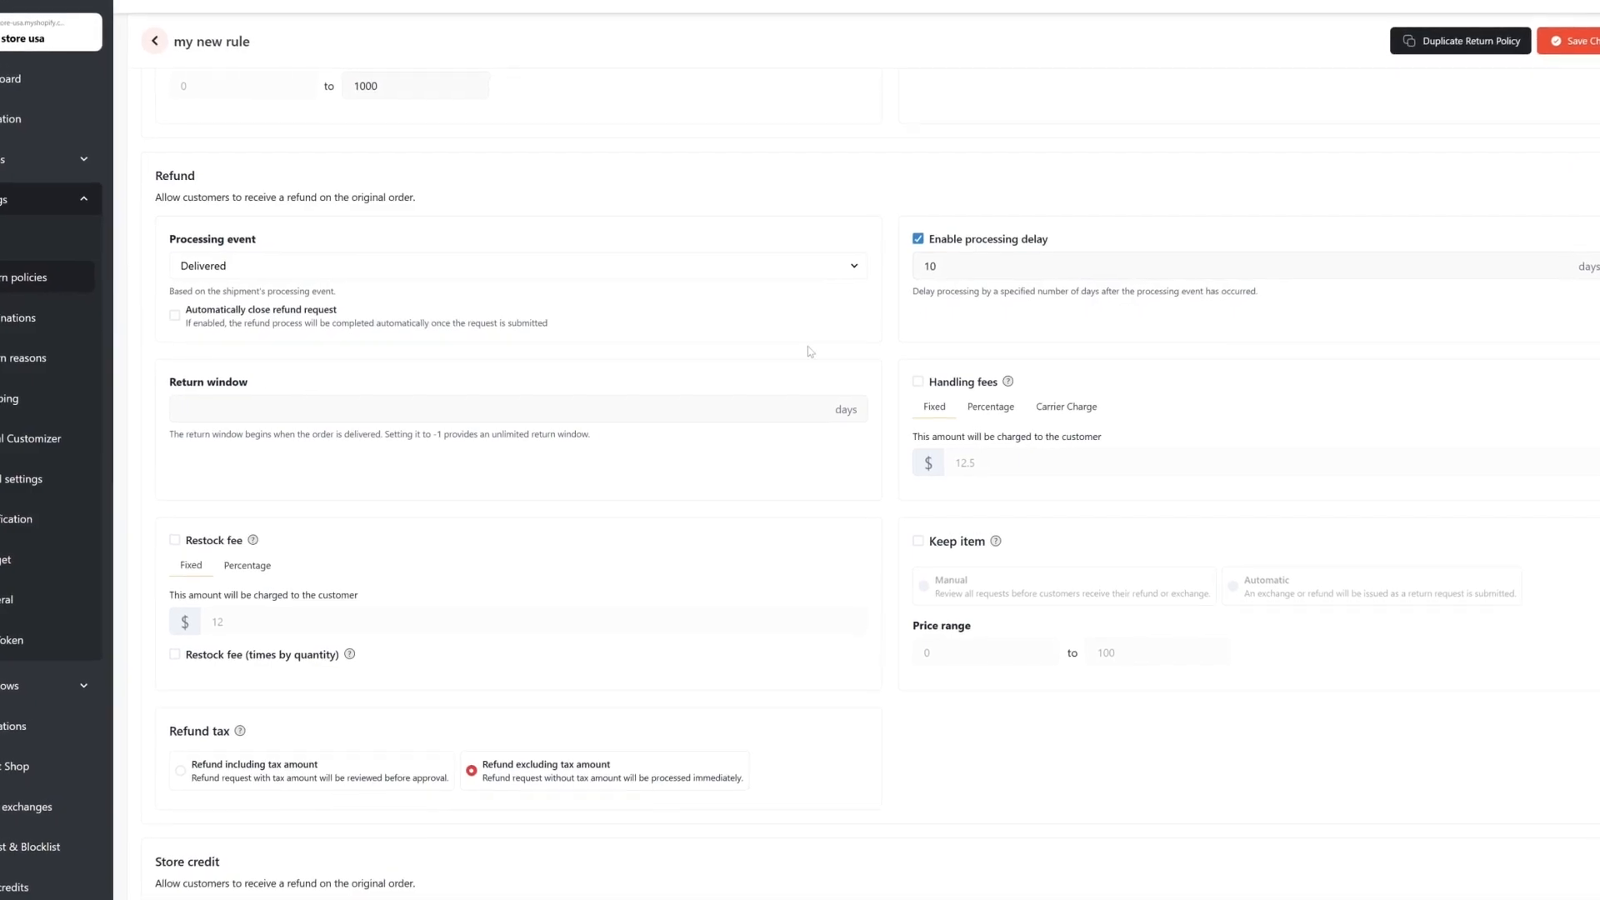
pyautogui.click(684, 411)
pyautogui.write('10')
# Enable fixed refund handling fees of $12.5 and a percentage restock fee of 12%.
pyautogui.click(918, 380)
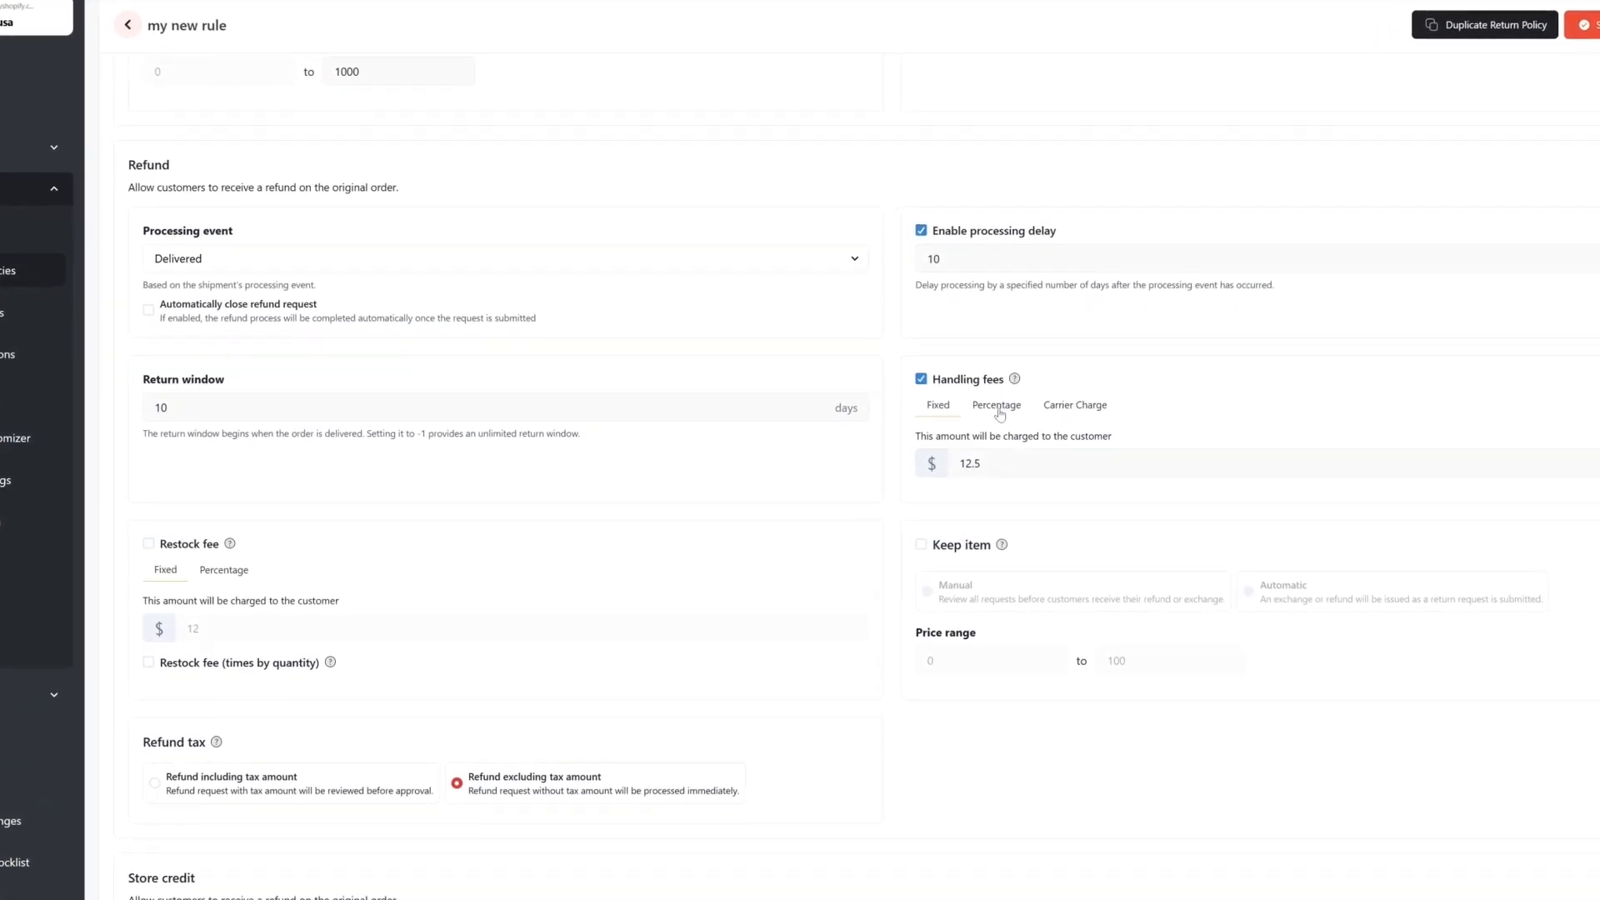
pyautogui.click(167, 541)
pyautogui.click(218, 499)
# Enable automatic Keep item for refunds priced up to 100 and set the refund tax to include the tax amount.
pyautogui.click(922, 473)
pyautogui.click(1252, 521)
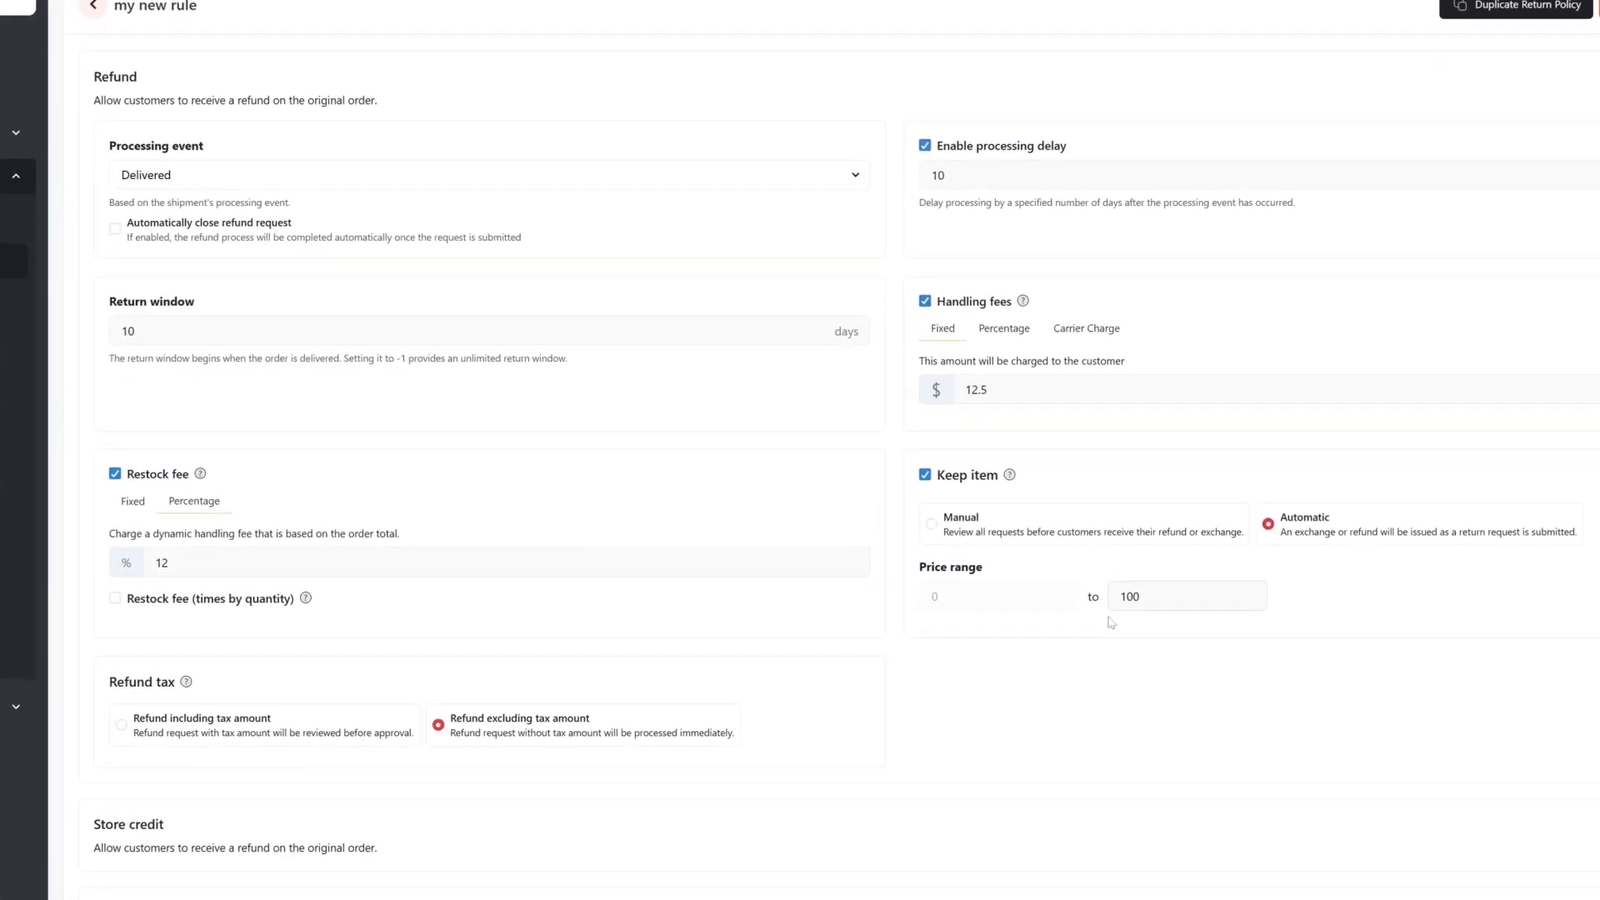
pyautogui.scroll(-1, 998, 637)
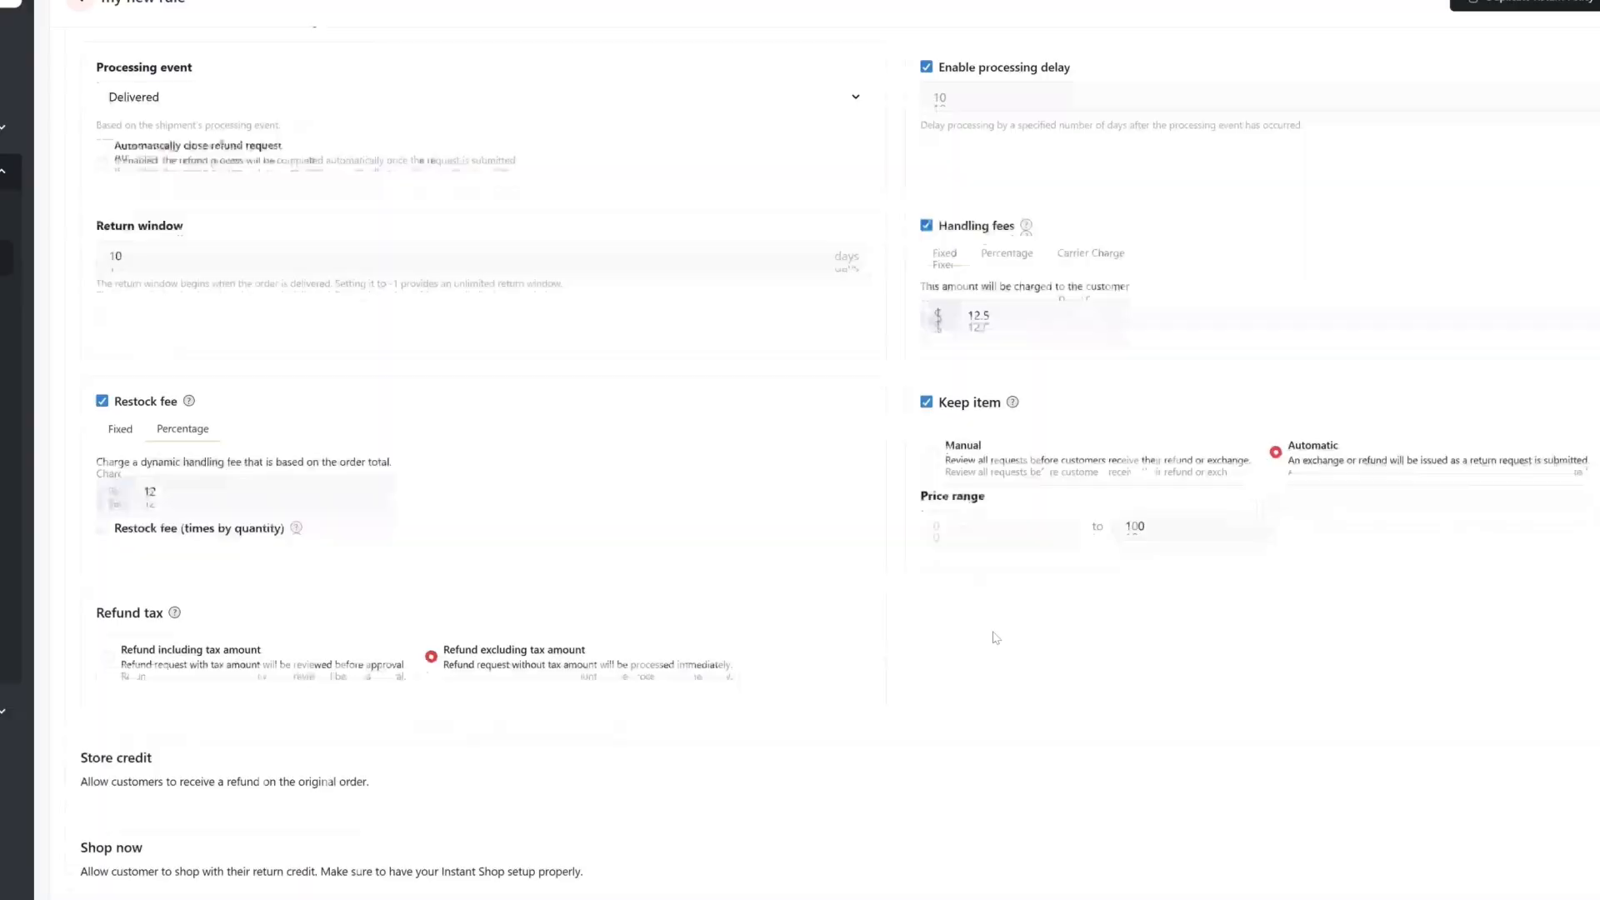
pyautogui.click(299, 672)
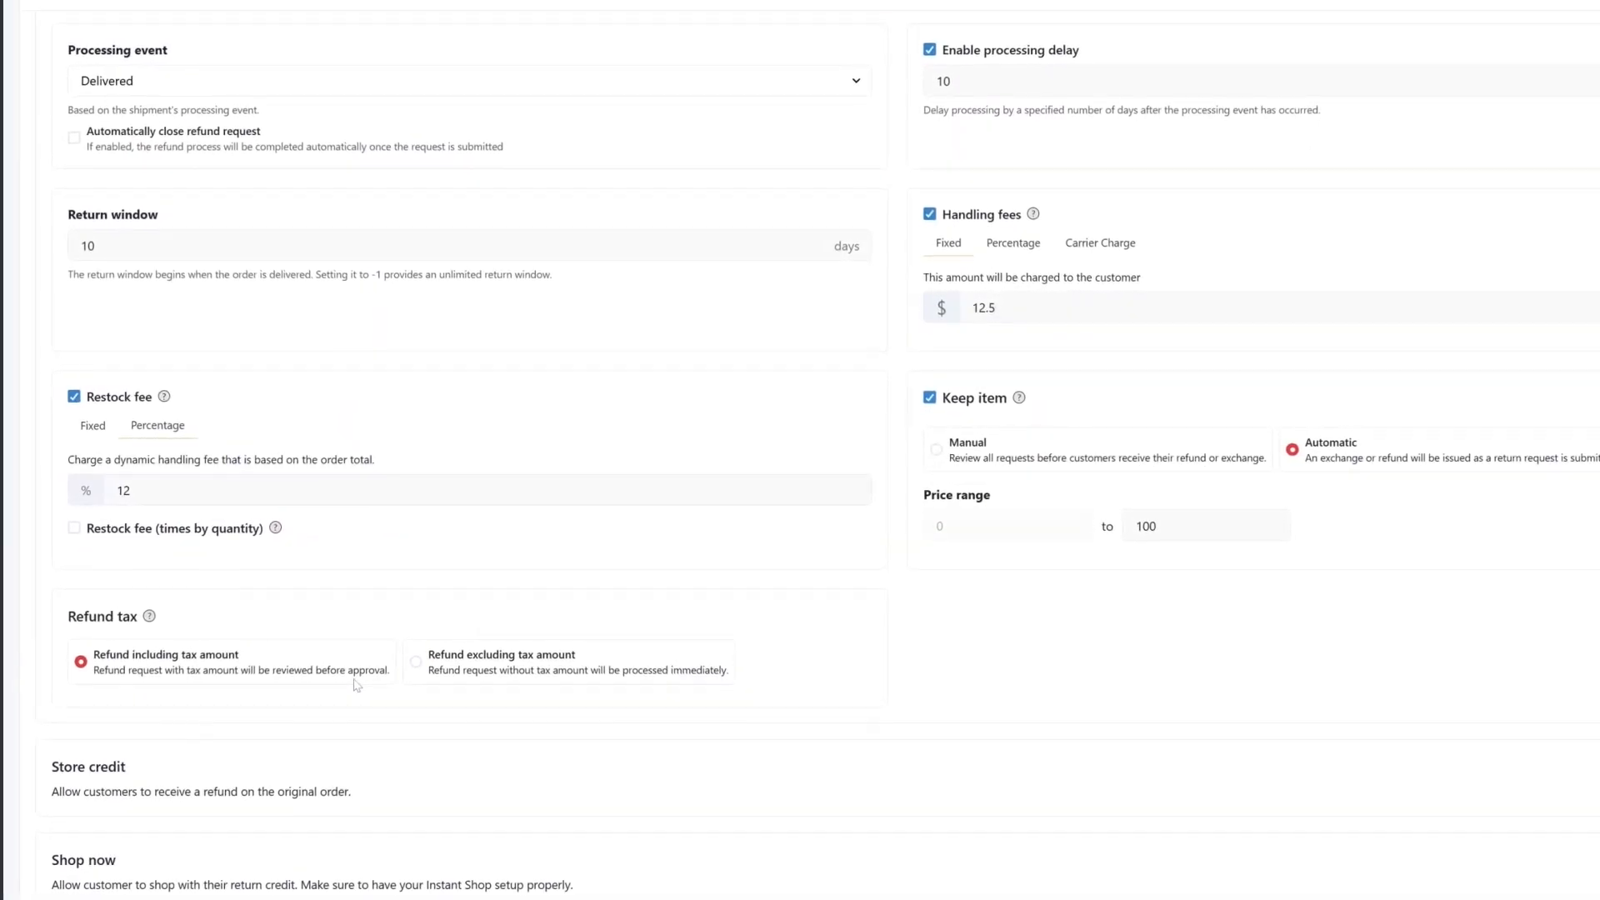
# Set the refund tax to exclude the tax amount and enable store credit with the Immediate processing event.
pyautogui.click(471, 683)
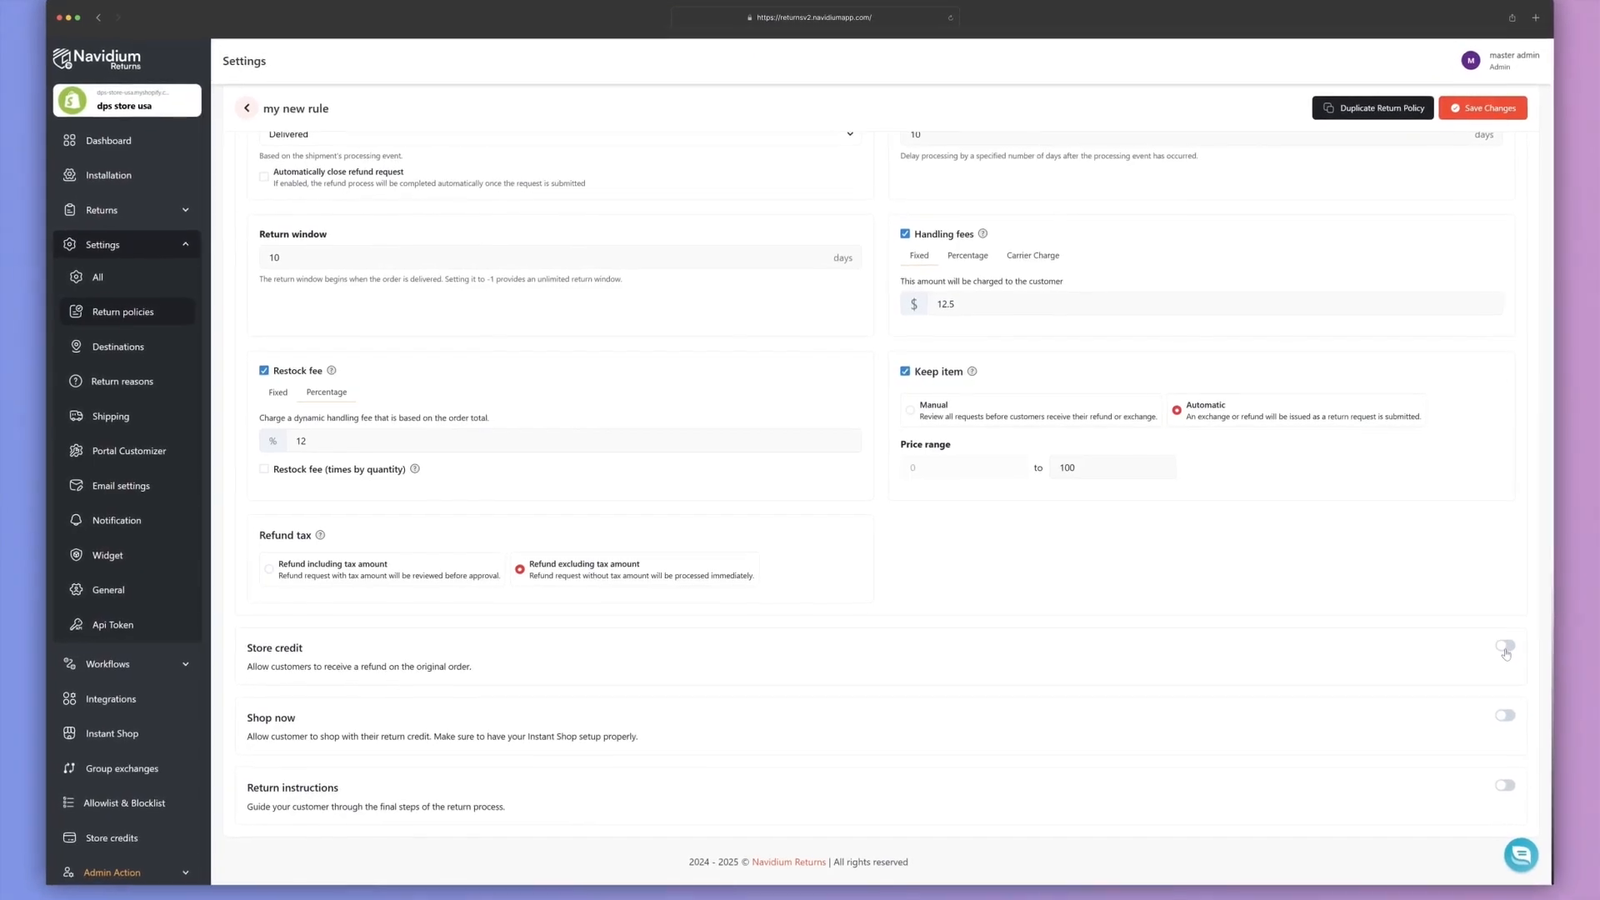
pyautogui.click(1505, 647)
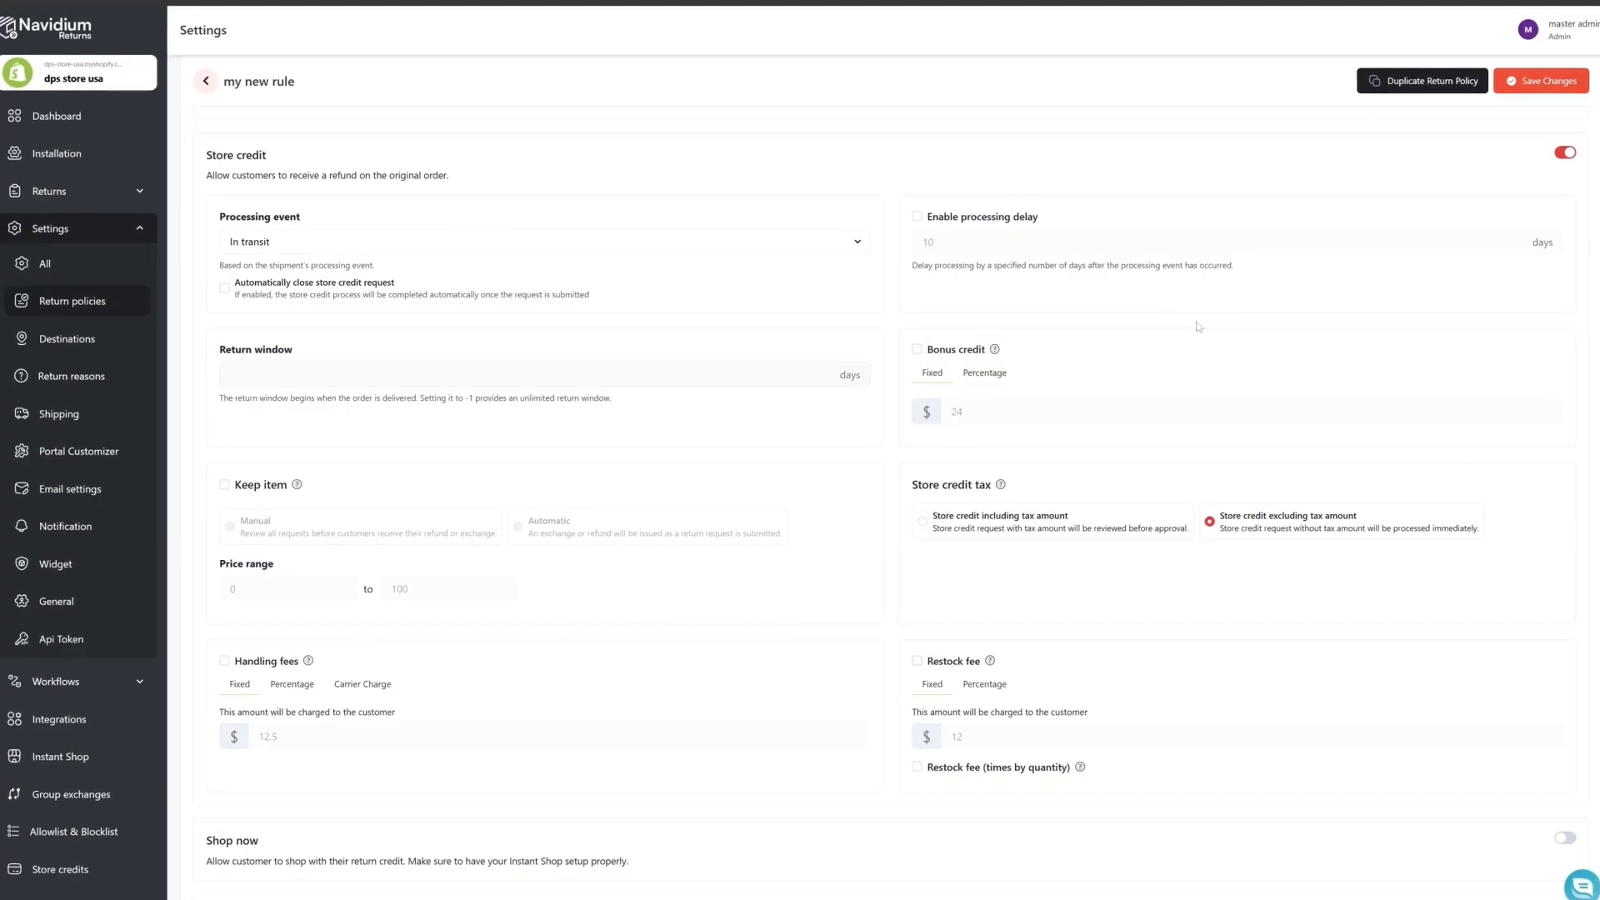
pyautogui.click(330, 244)
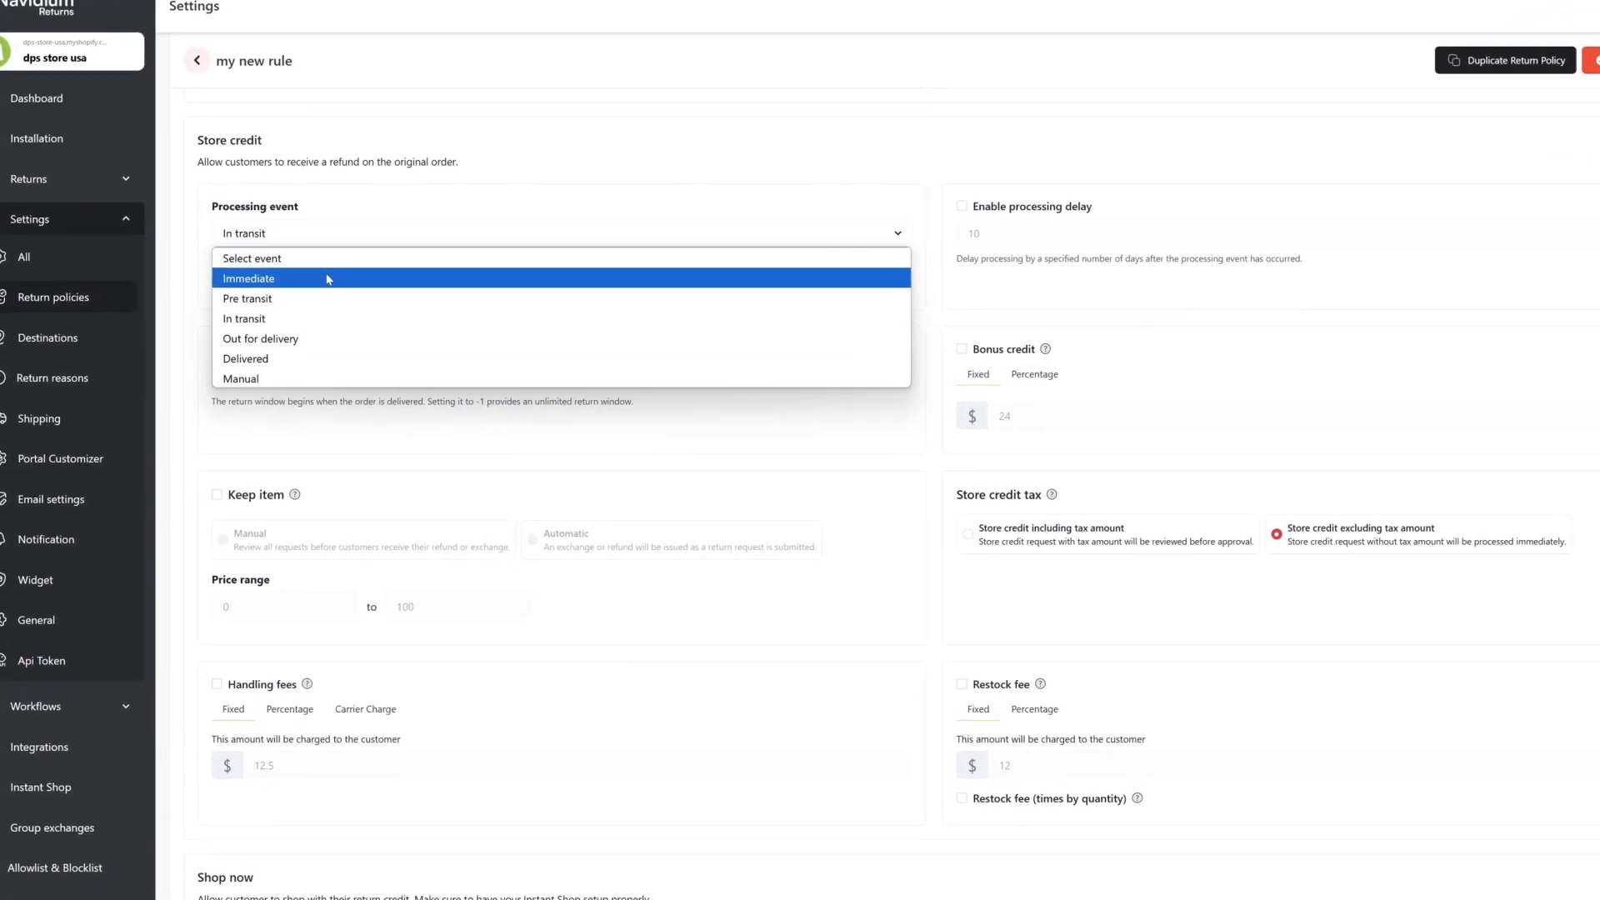
pyautogui.click(330, 280)
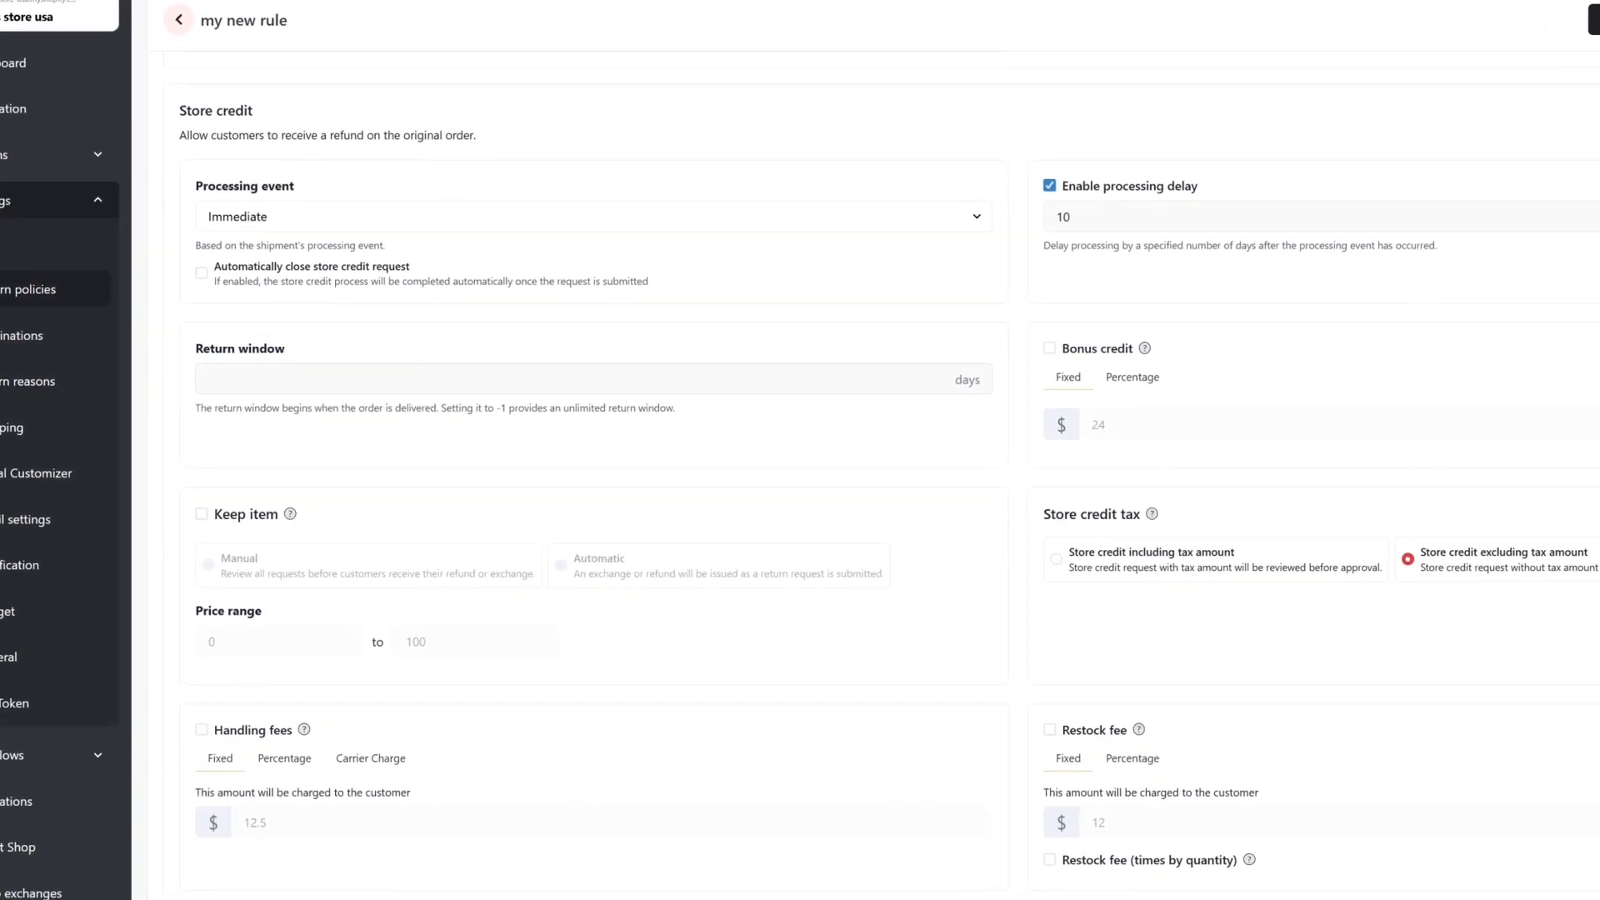
# Set the store credit return window to 5 days and enable bonus credit calculated as a percentage.
pyautogui.click(651, 376)
pyautogui.write('5')
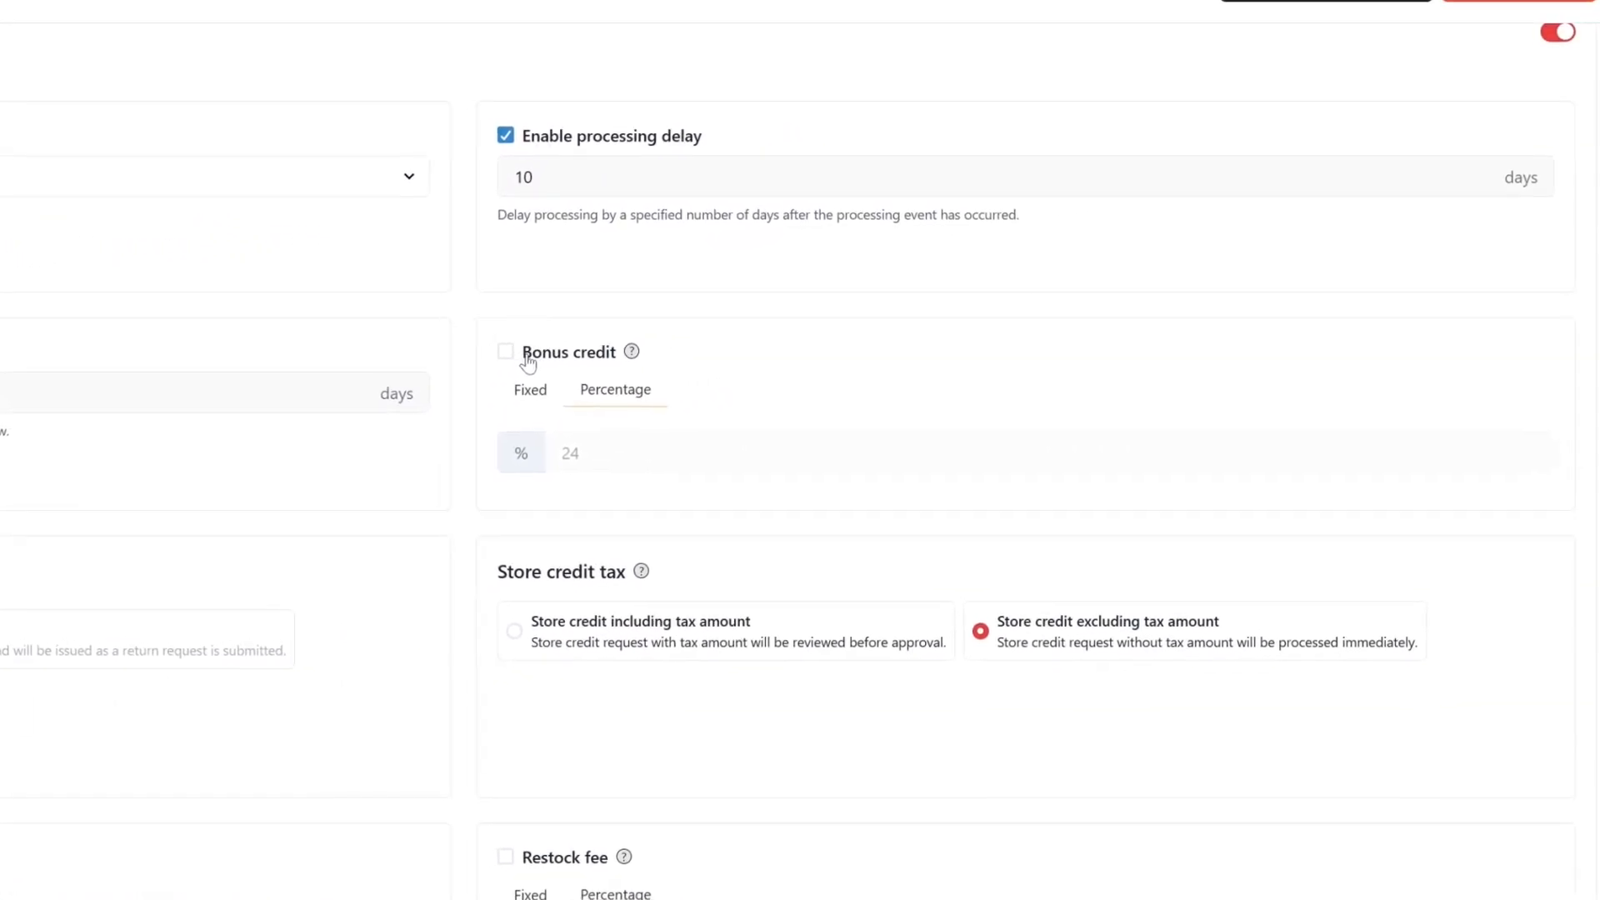
pyautogui.click(505, 351)
pyautogui.click(530, 389)
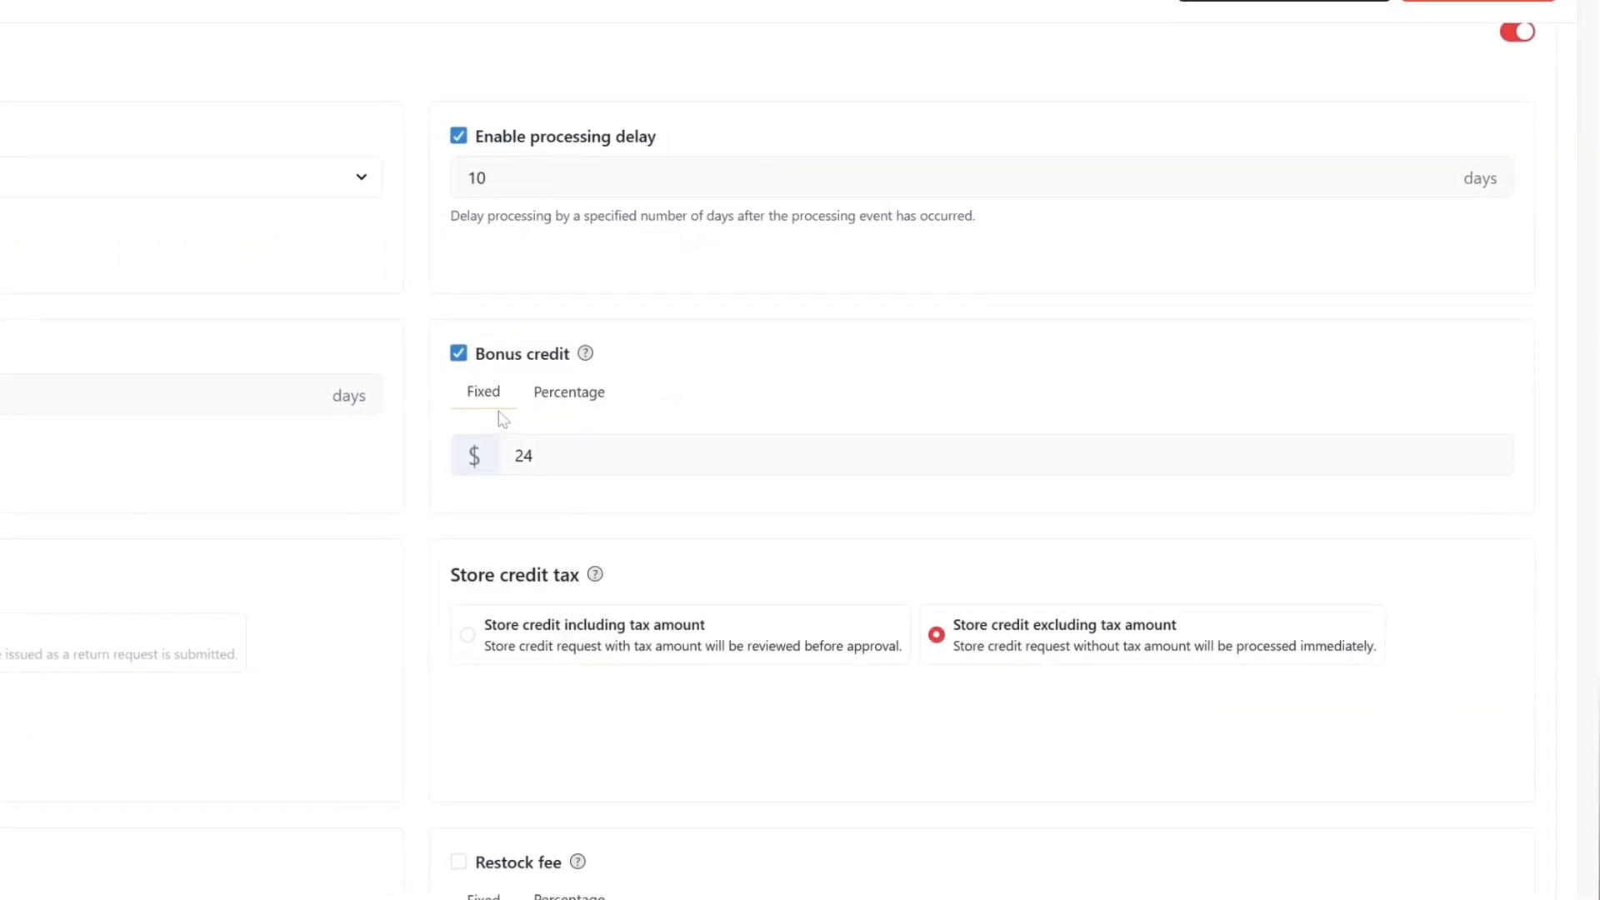
pyautogui.doubleClick(519, 457)
pyautogui.click(591, 388)
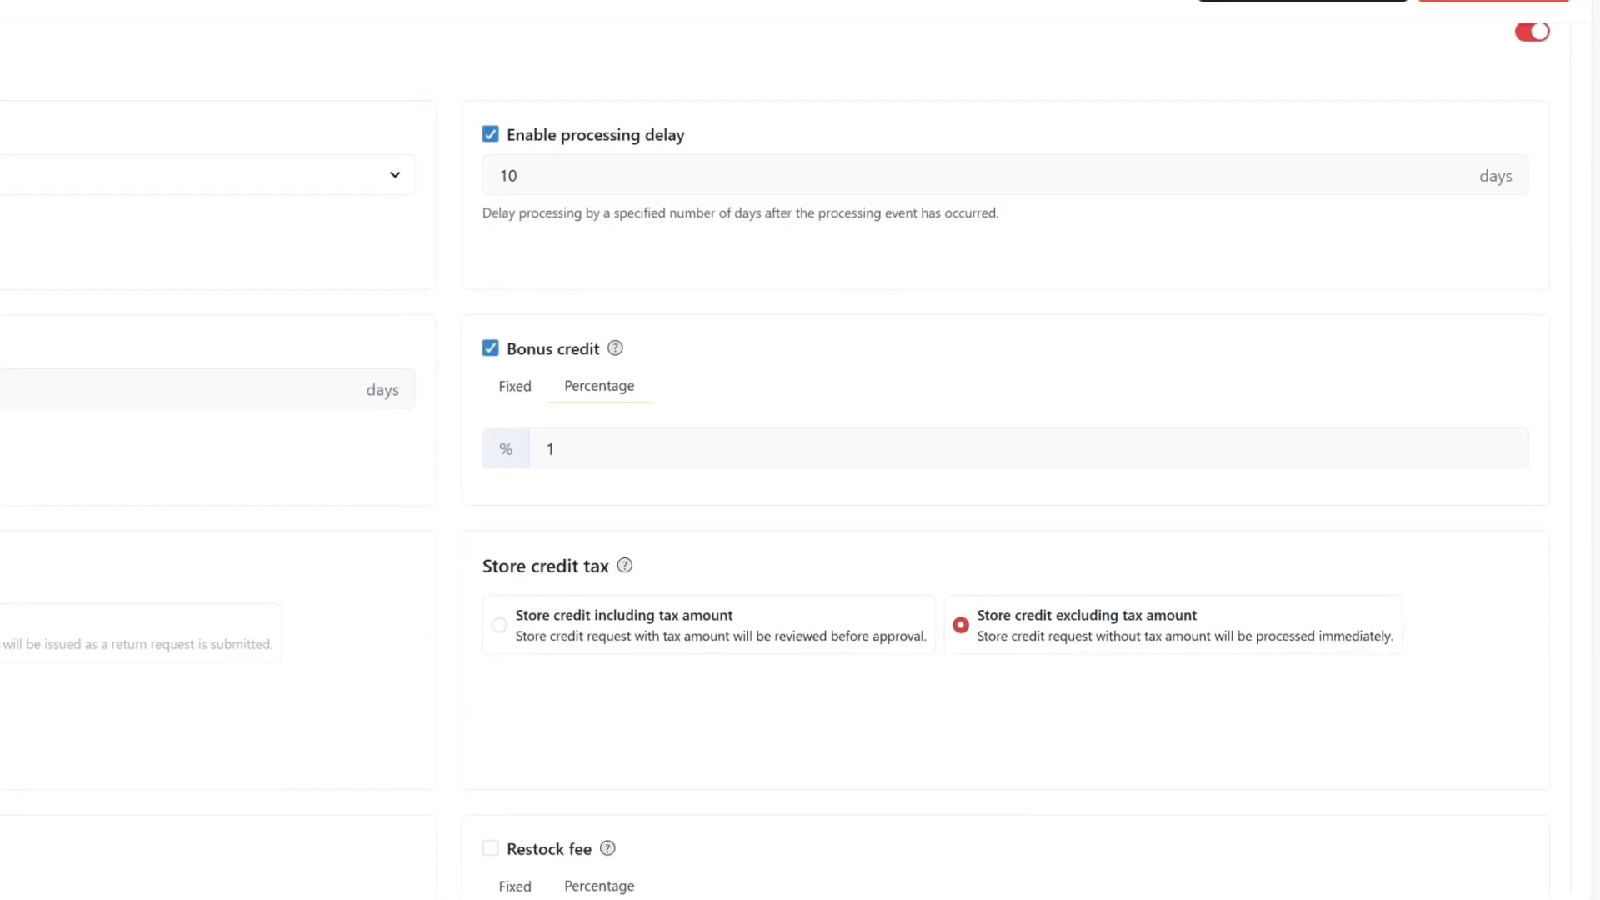
# Set the store credit's percentage bonus credit to 10%.
pyautogui.click(593, 451)
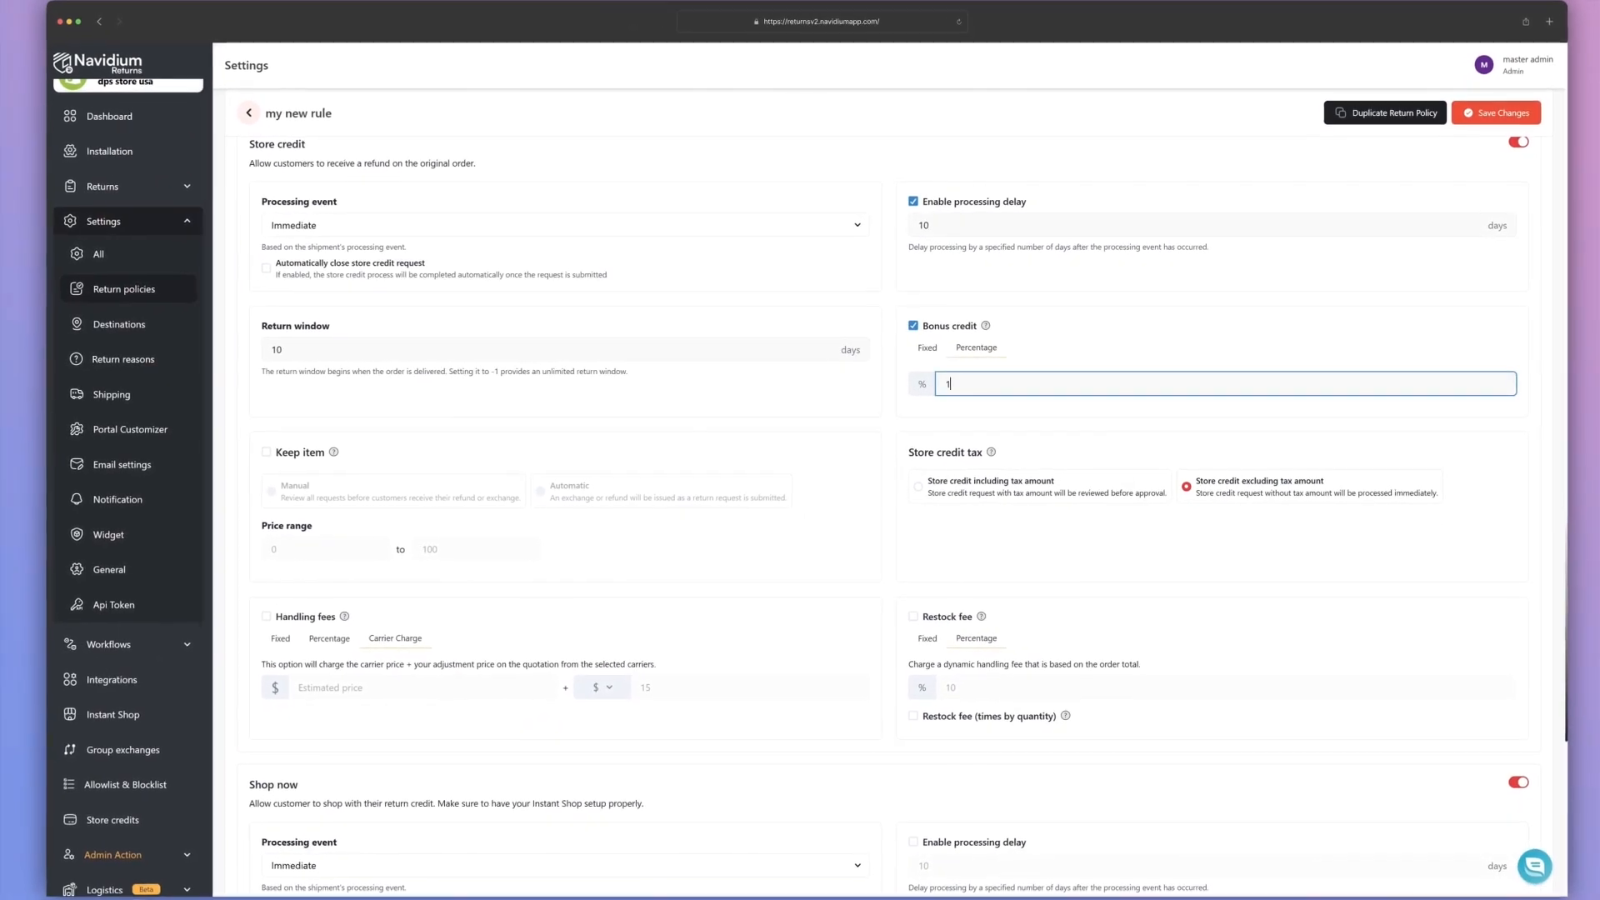
pyautogui.write('0')
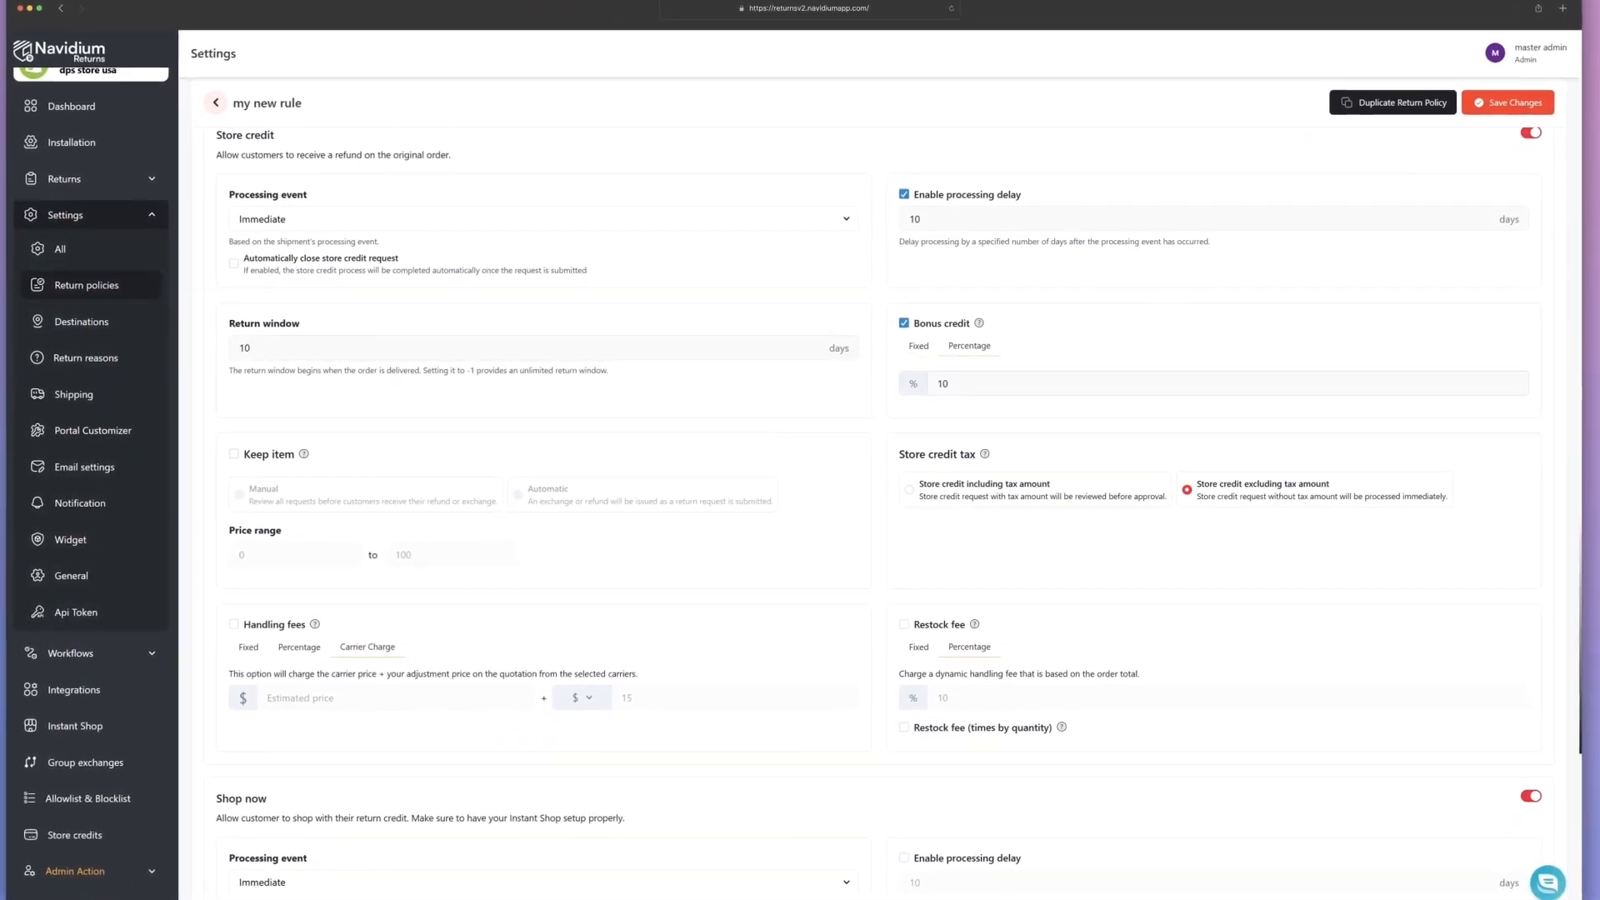
pyautogui.click(954, 383)
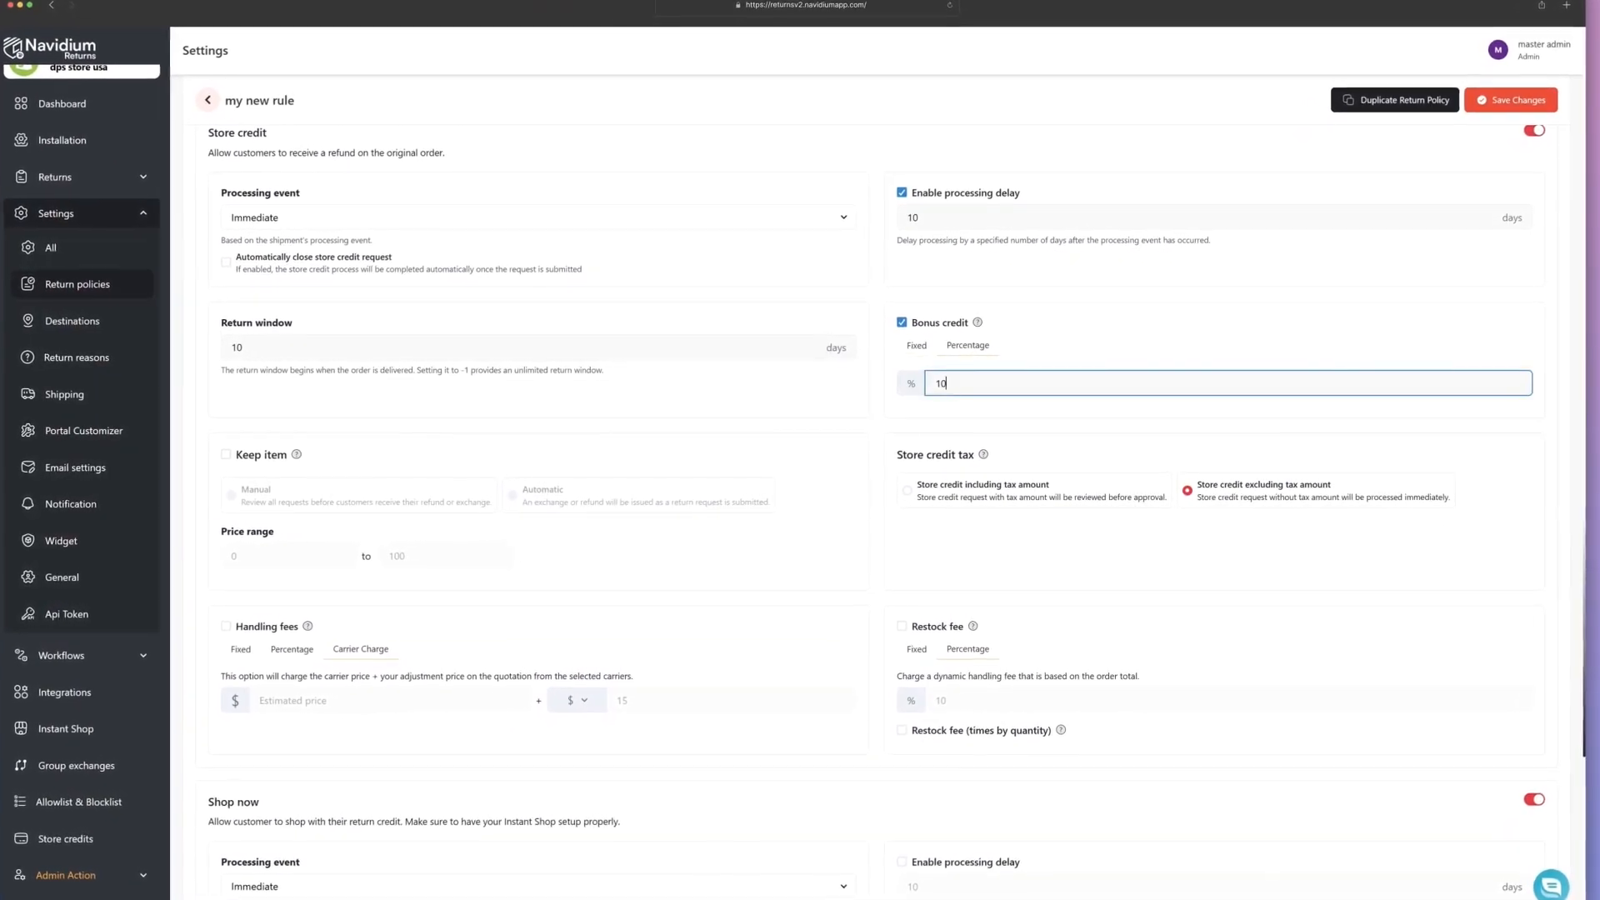
pyautogui.press('BackSpace')
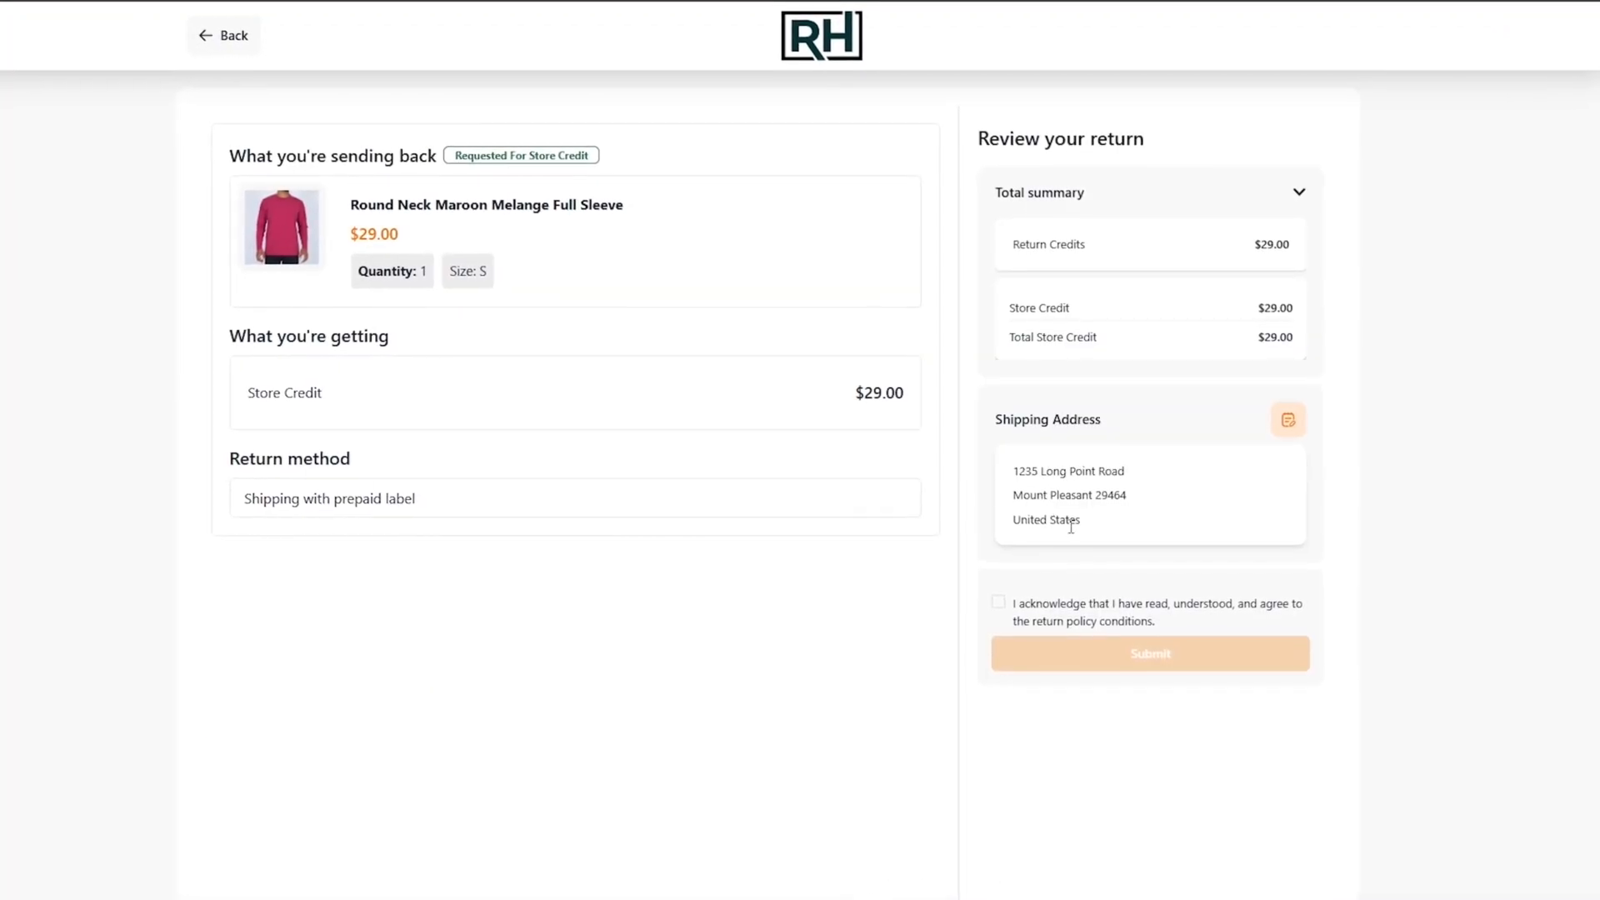
# Acknowledge the return policy conditions on the customer's store credit return review page.
pyautogui.click(997, 606)
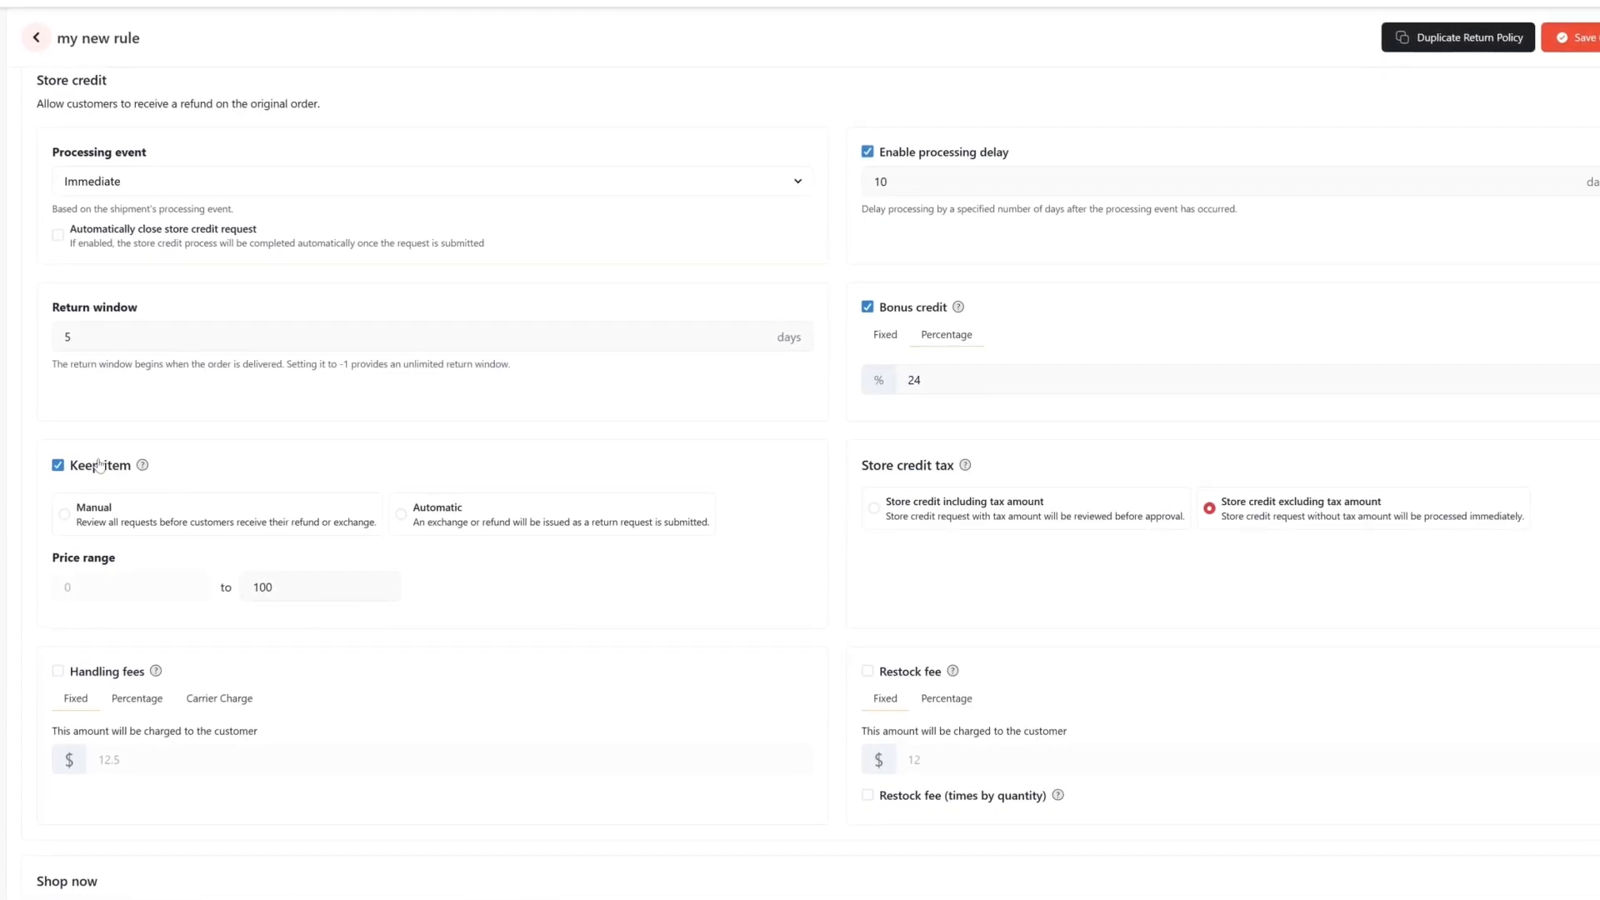
# Set store credit handling fees to carrier charge plus $15 and the restock fee to 10% times quantity, saving the policy.
pyautogui.click(99, 465)
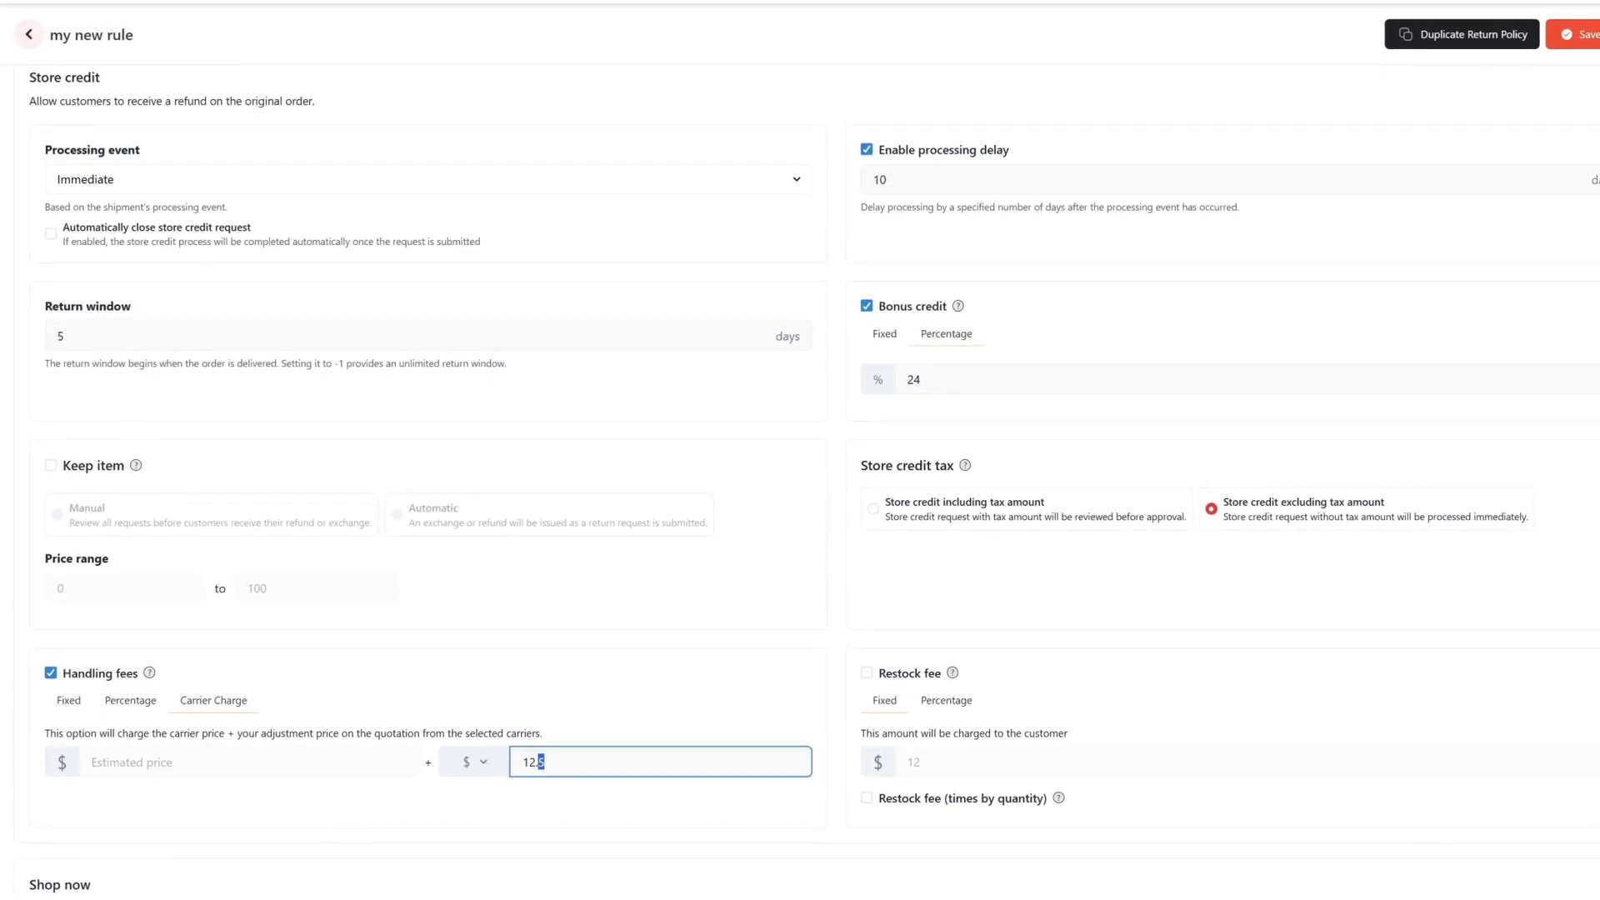
pyautogui.doubleClick(913, 762)
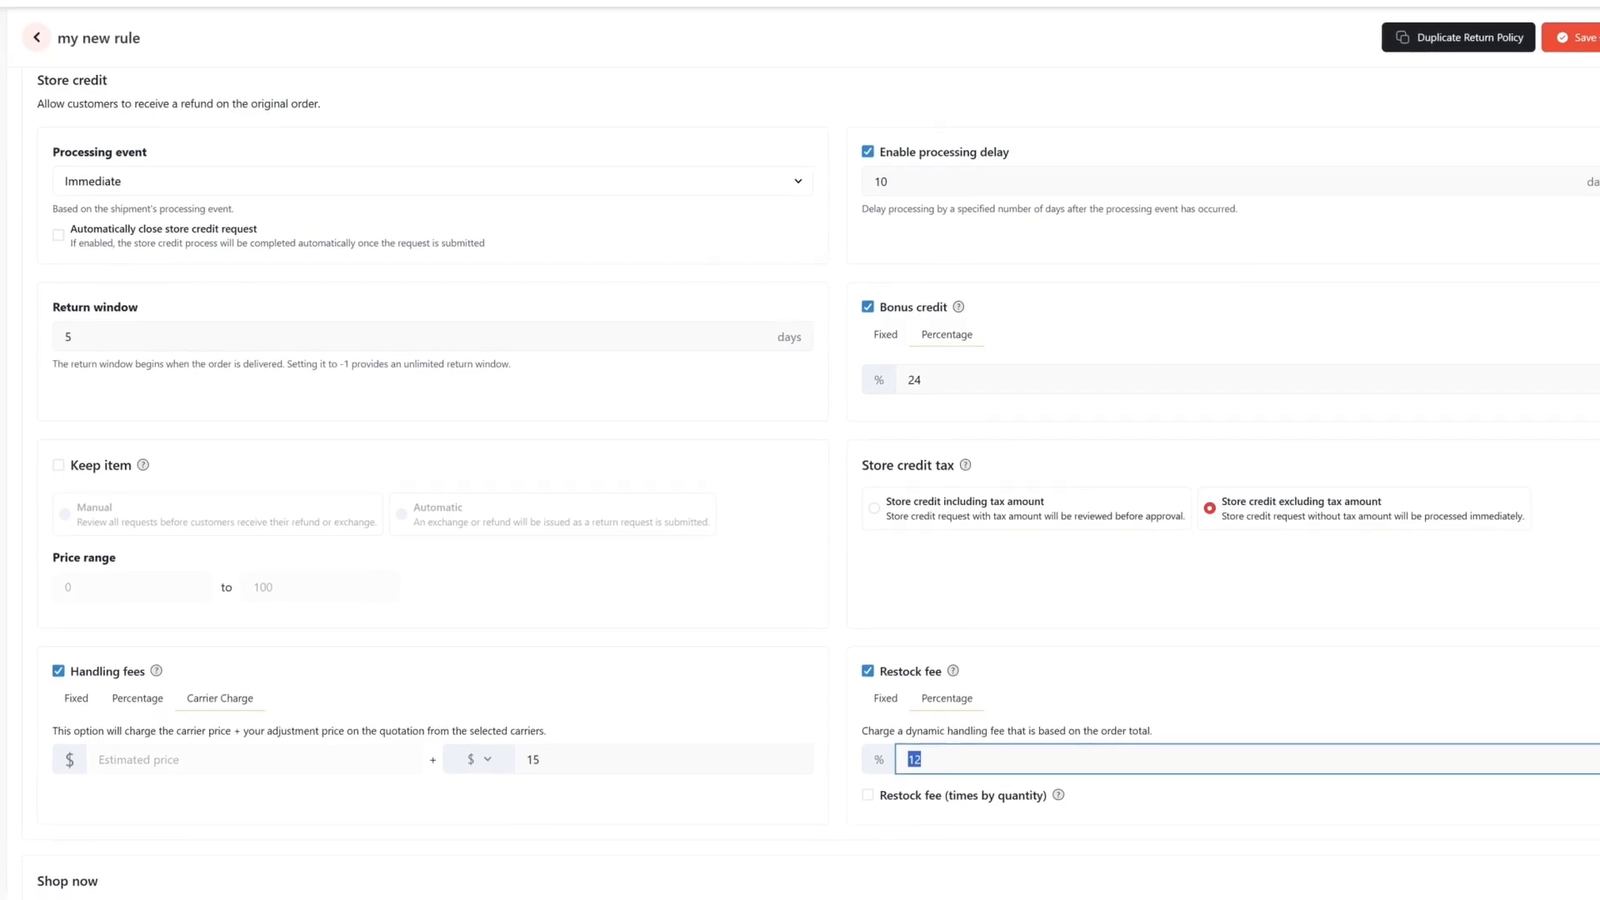
pyautogui.write('10')
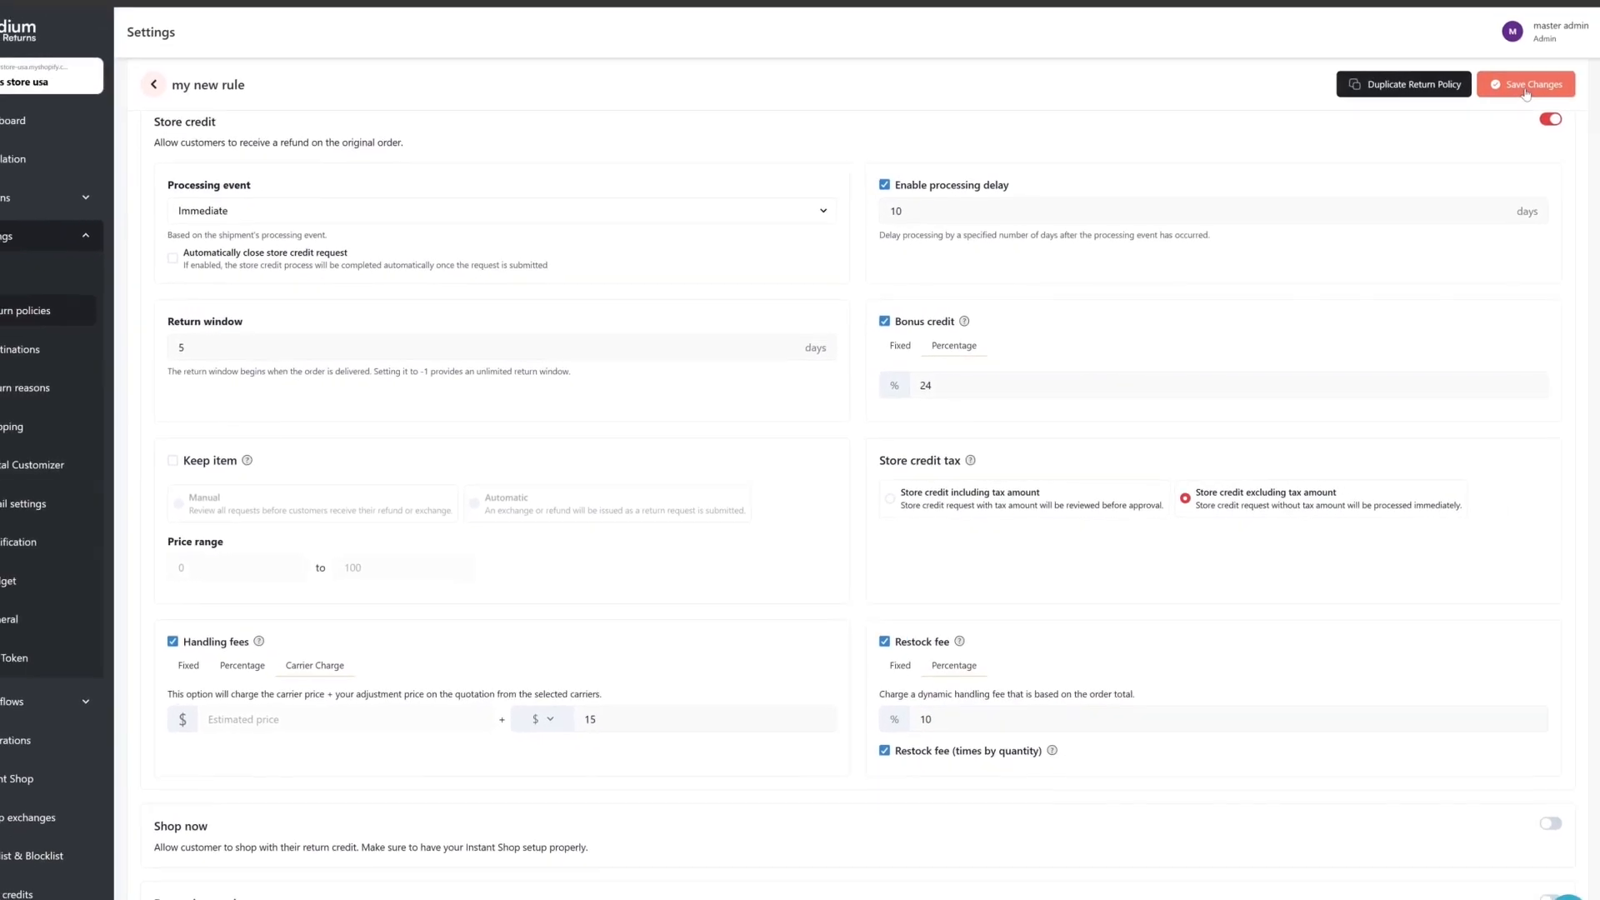
pyautogui.click(1548, 74)
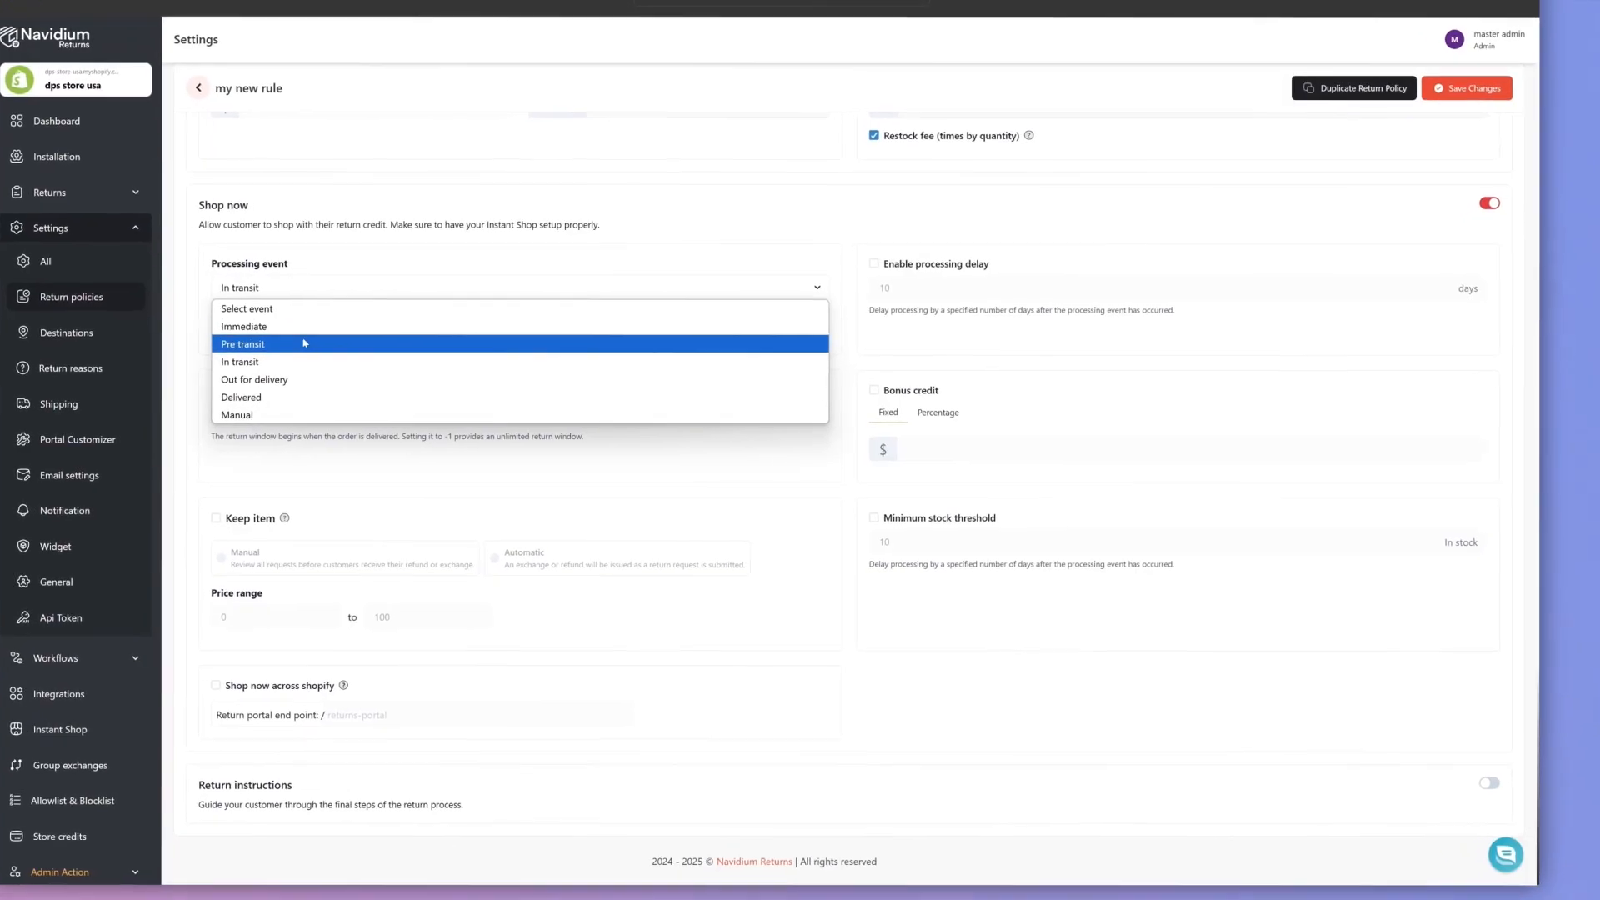
# Set Shop now to the Immediate processing event with a 10-day processing delay and a 3-day return window.
pyautogui.click(446, 334)
pyautogui.click(863, 254)
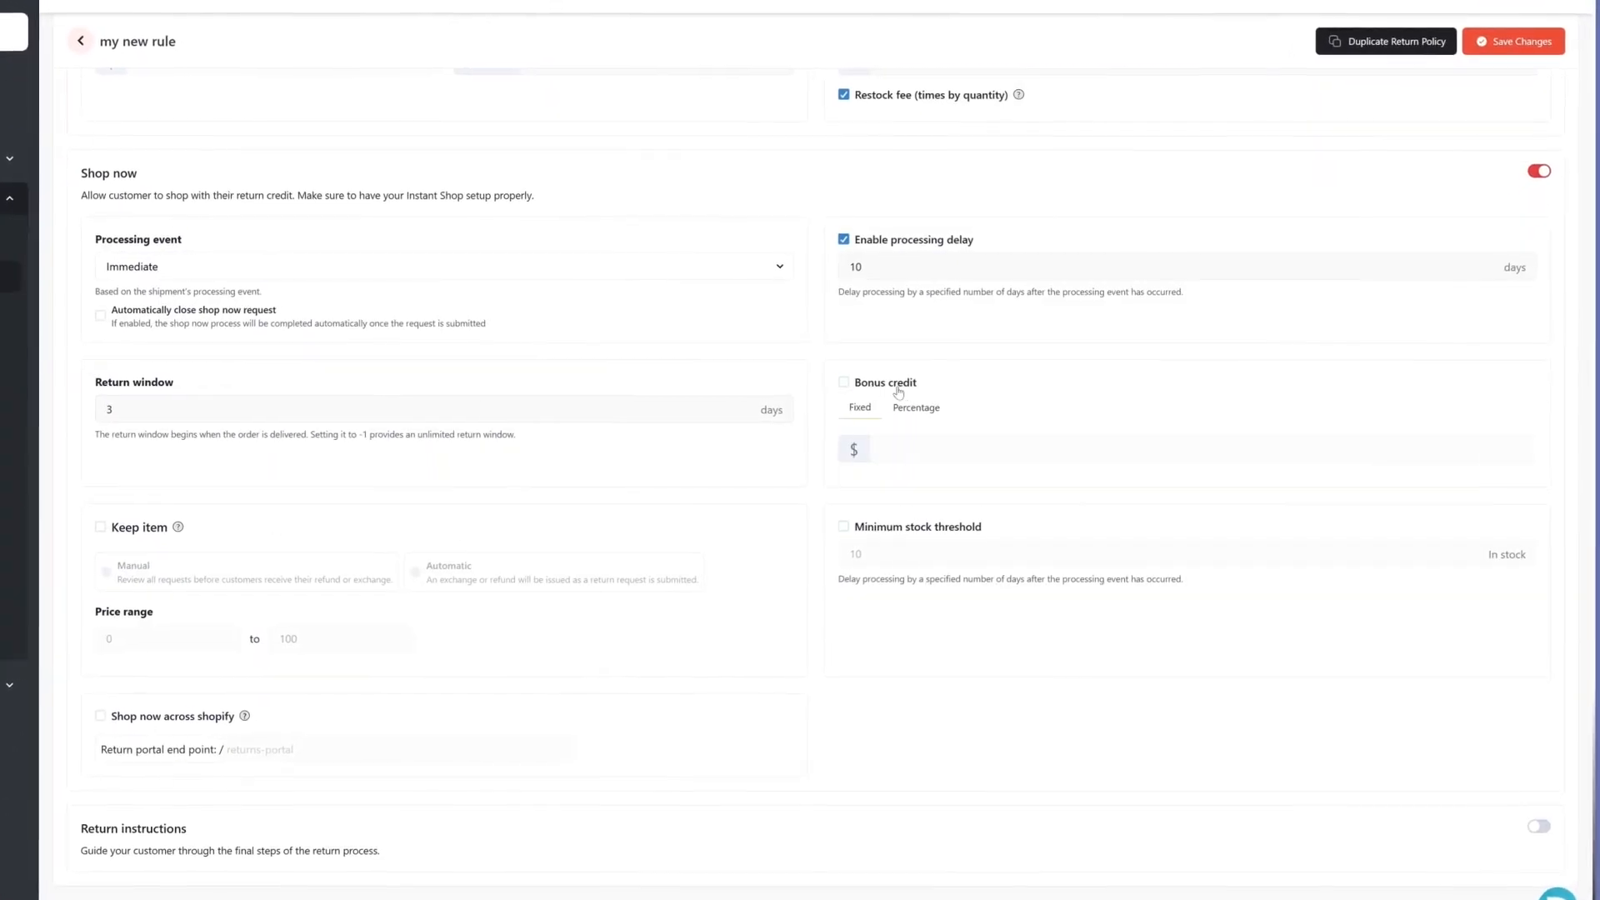
pyautogui.click(916, 406)
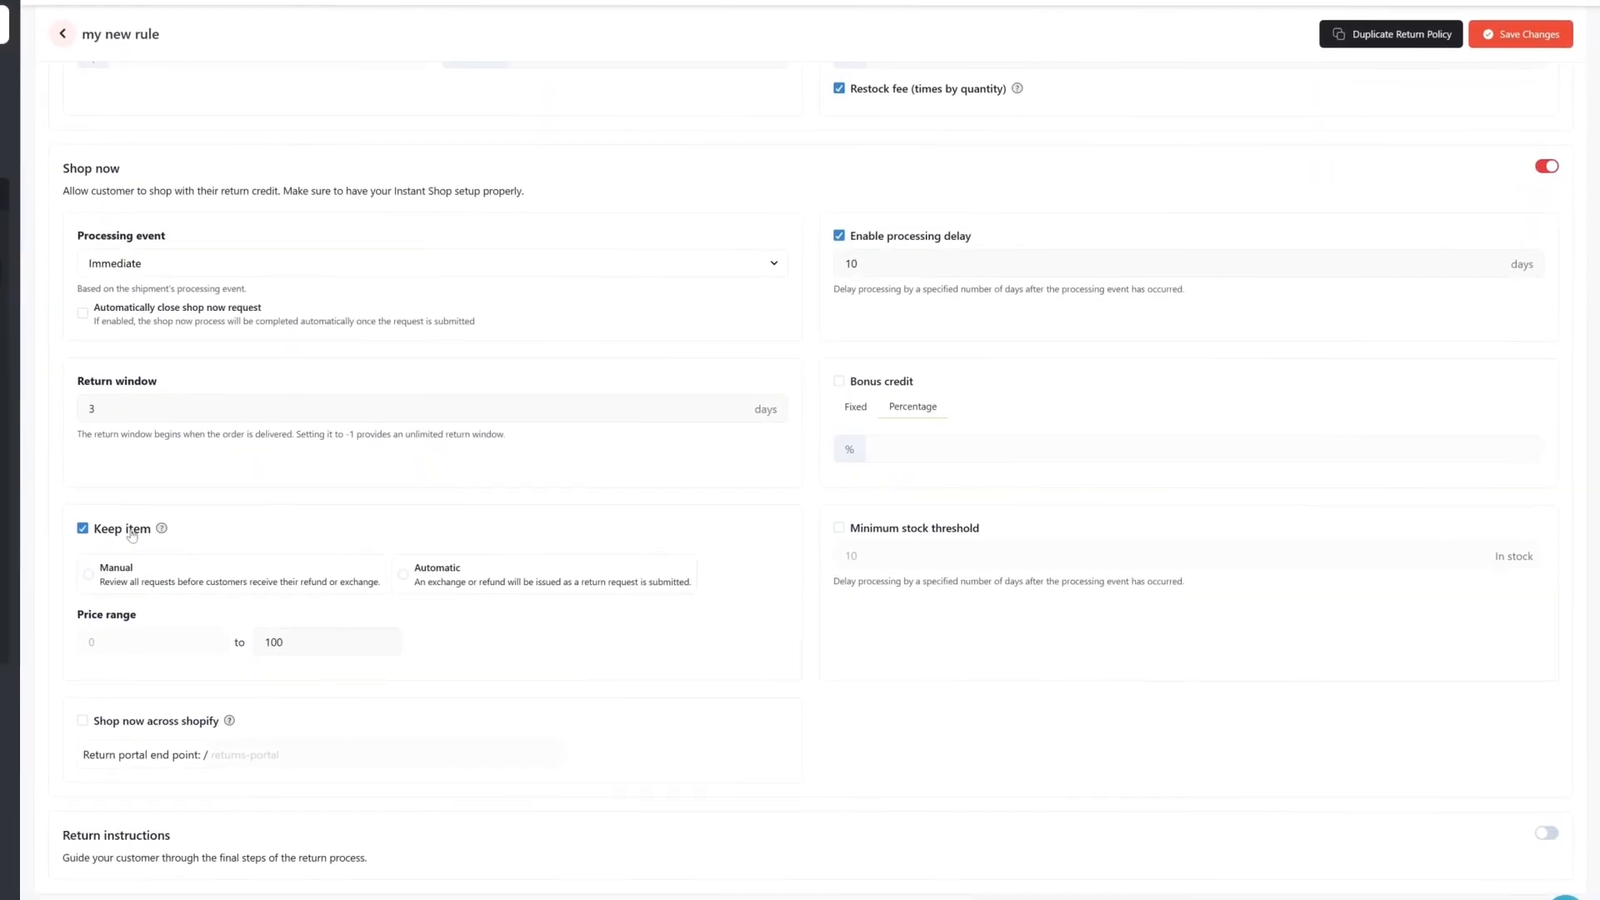
pyautogui.click(958, 529)
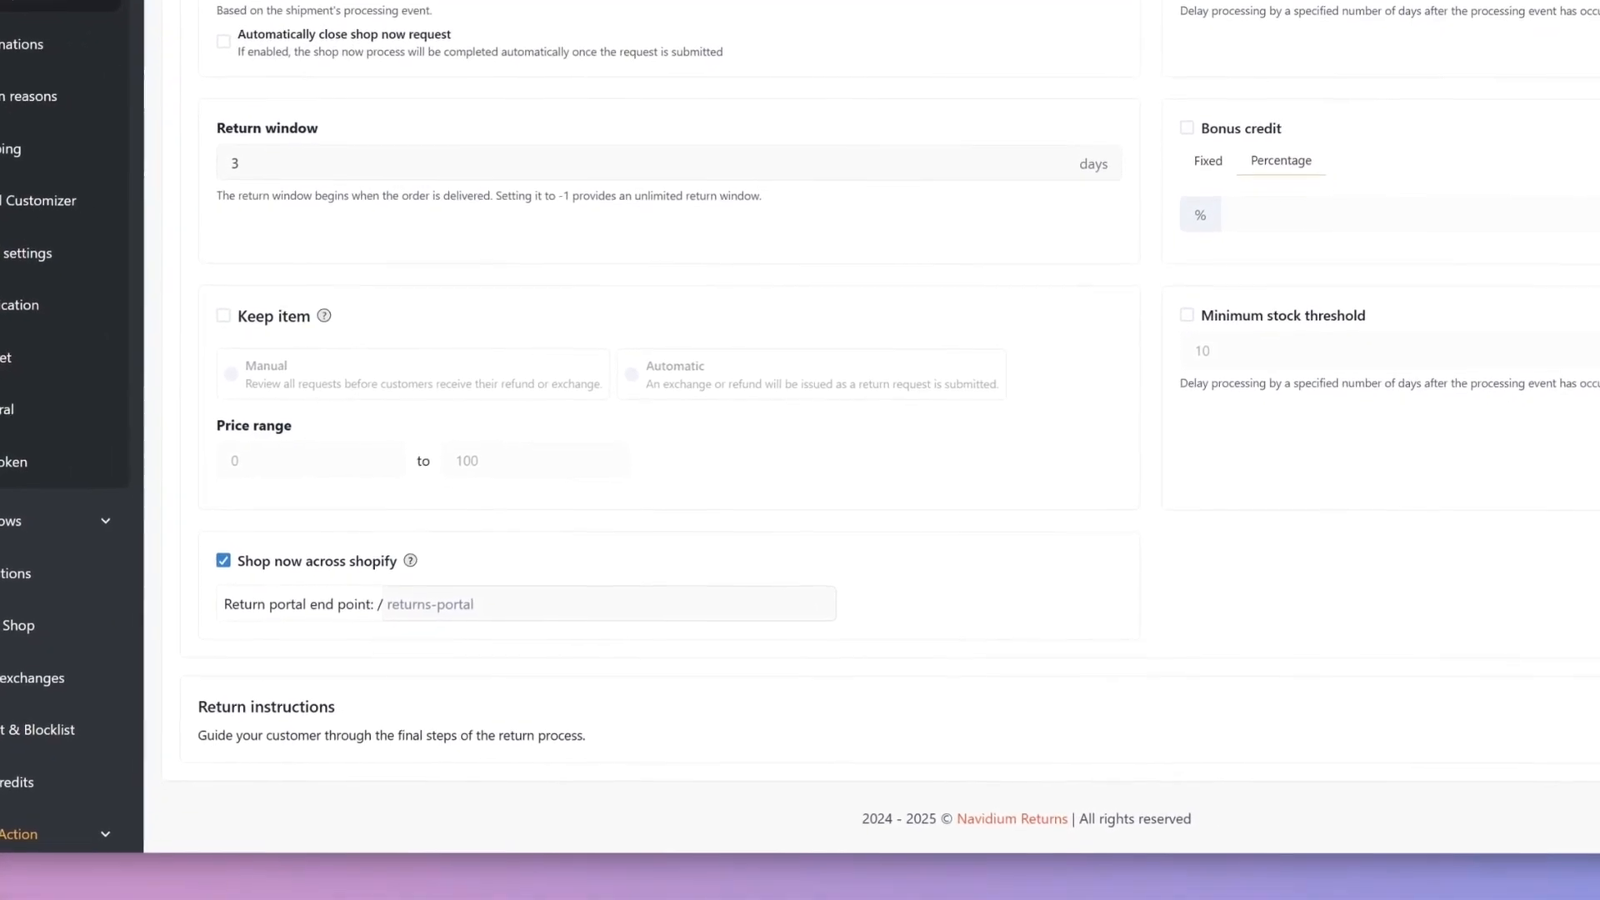
# Enable Shop now across Shopify with return-portal as the return portal end point.
pyautogui.click(517, 594)
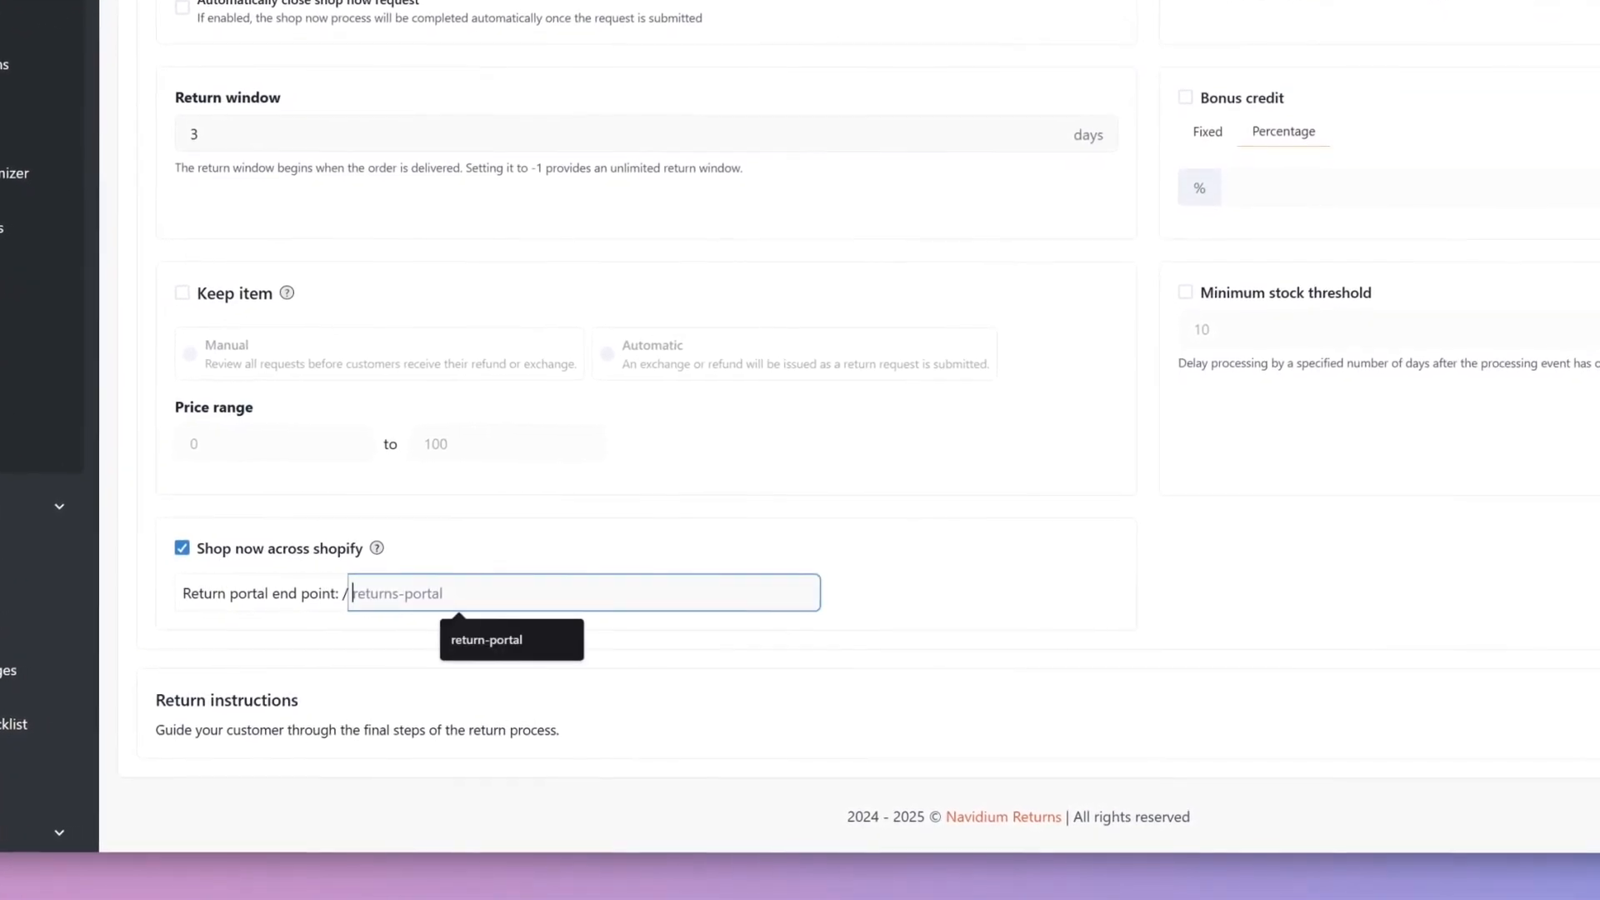
pyautogui.click(454, 642)
pyautogui.click(585, 555)
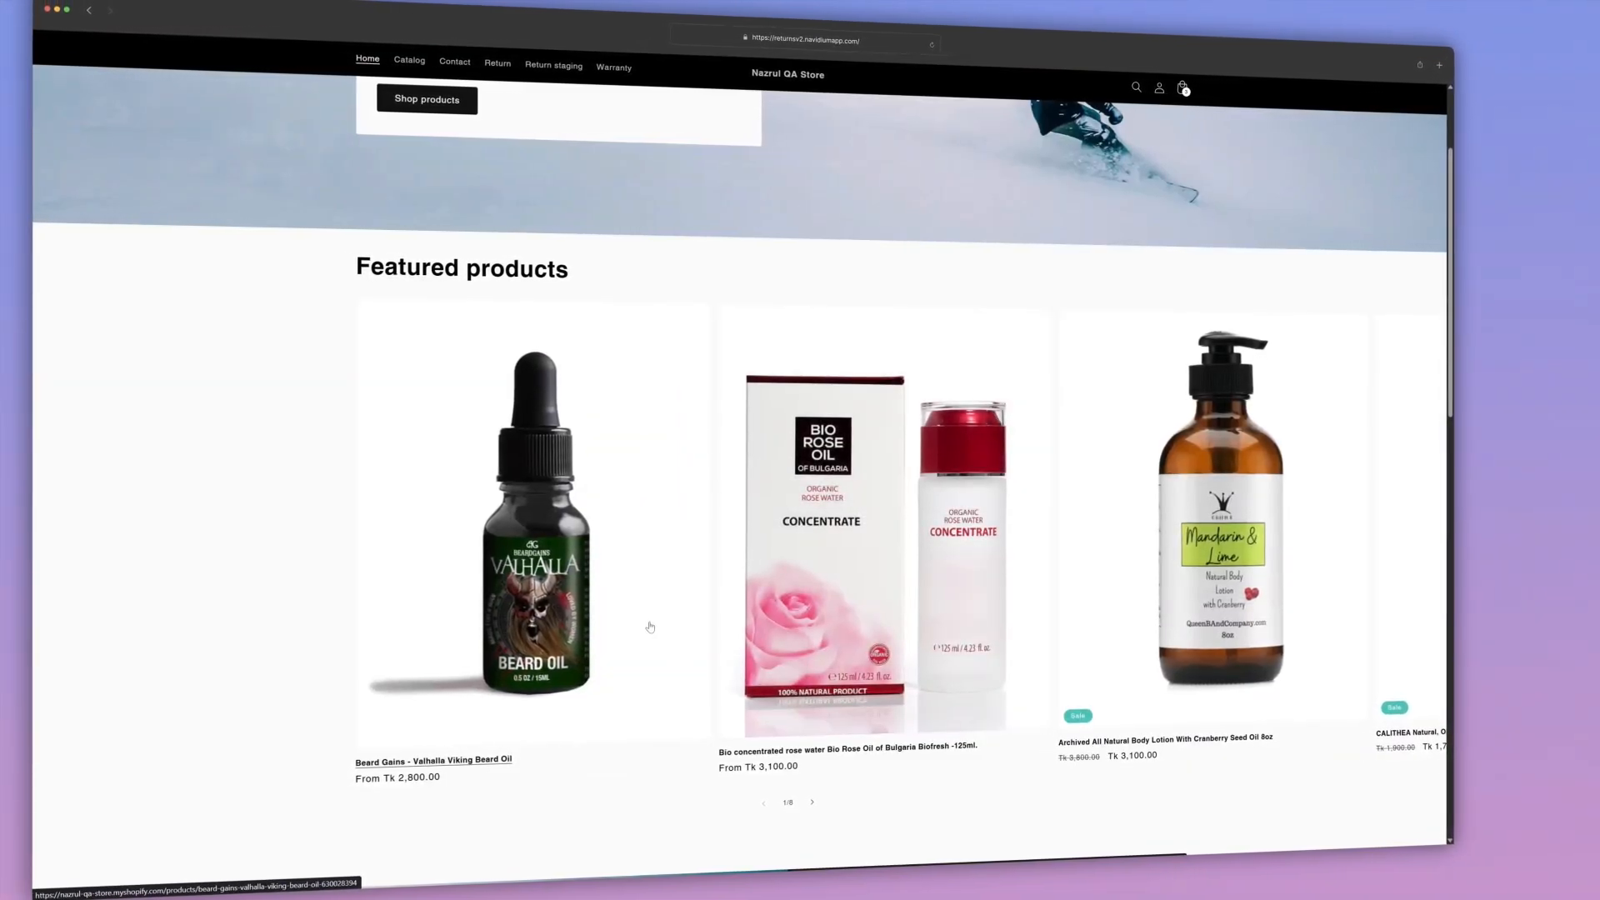
# Add the Valhalla Viking Beard Oil to the storefront cart and submit the Shop Now return through the return portal.
pyautogui.click(642, 626)
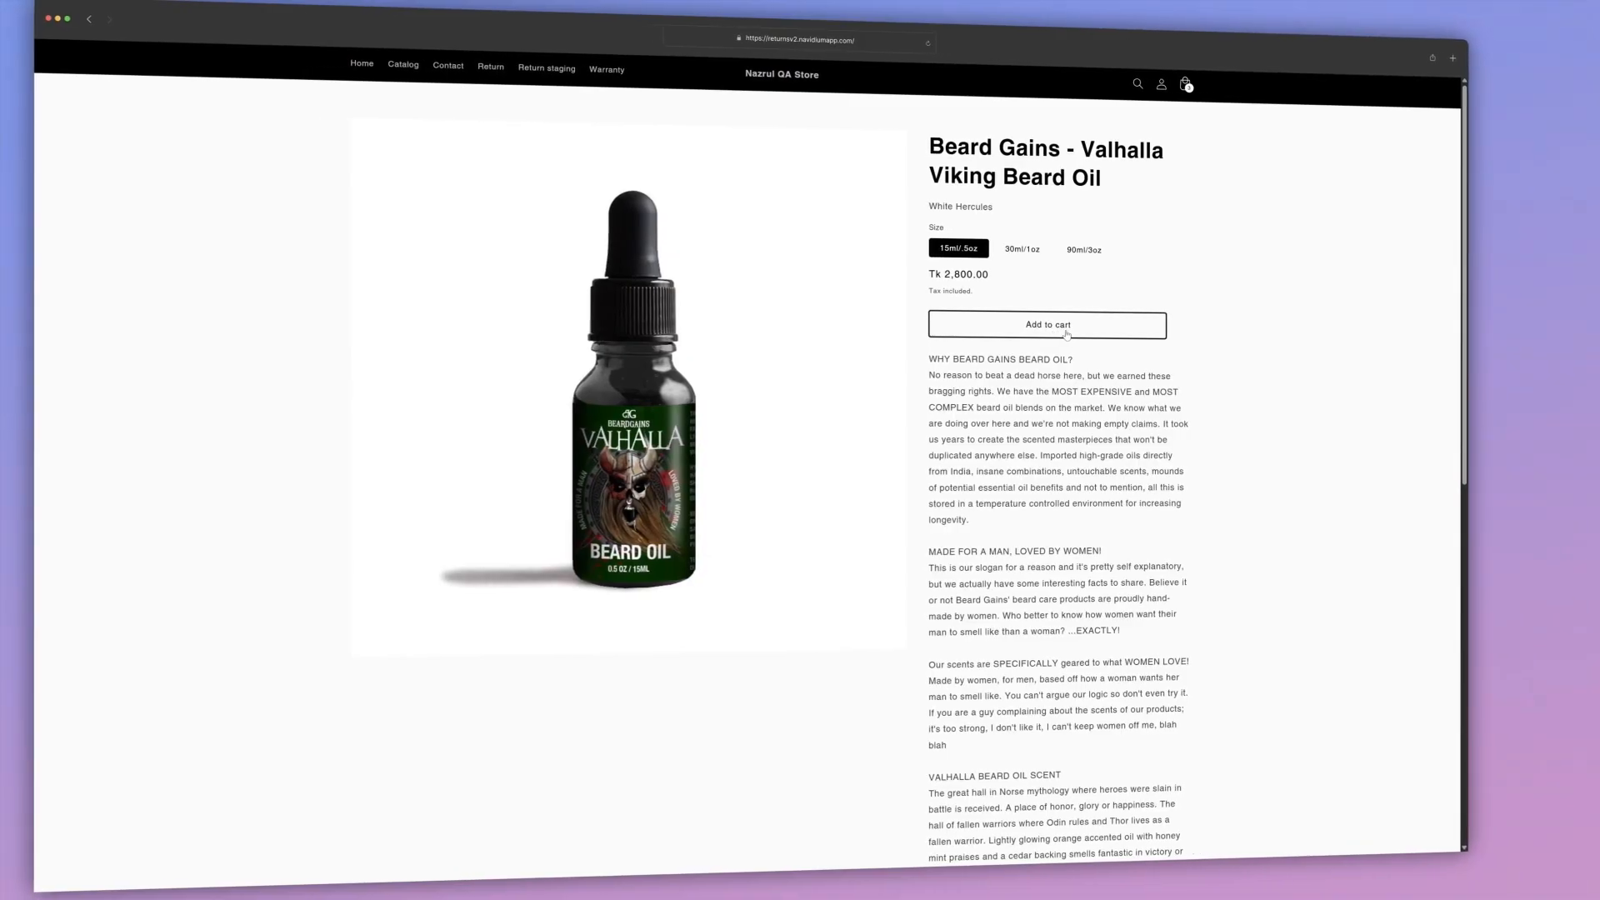
pyautogui.click(1053, 330)
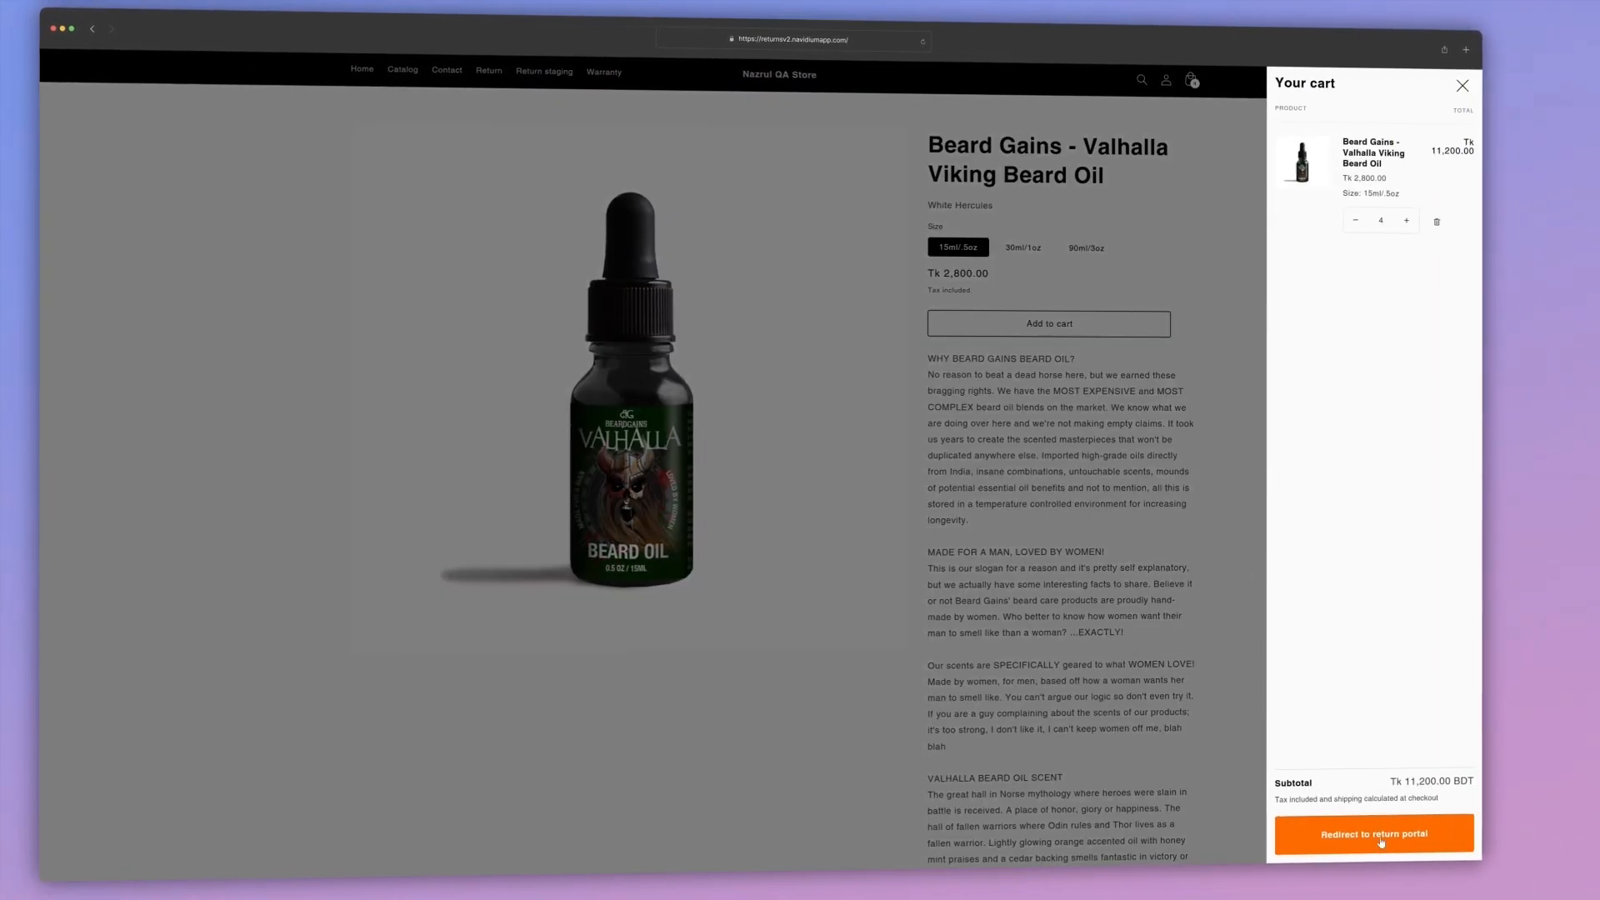
pyautogui.click(1363, 836)
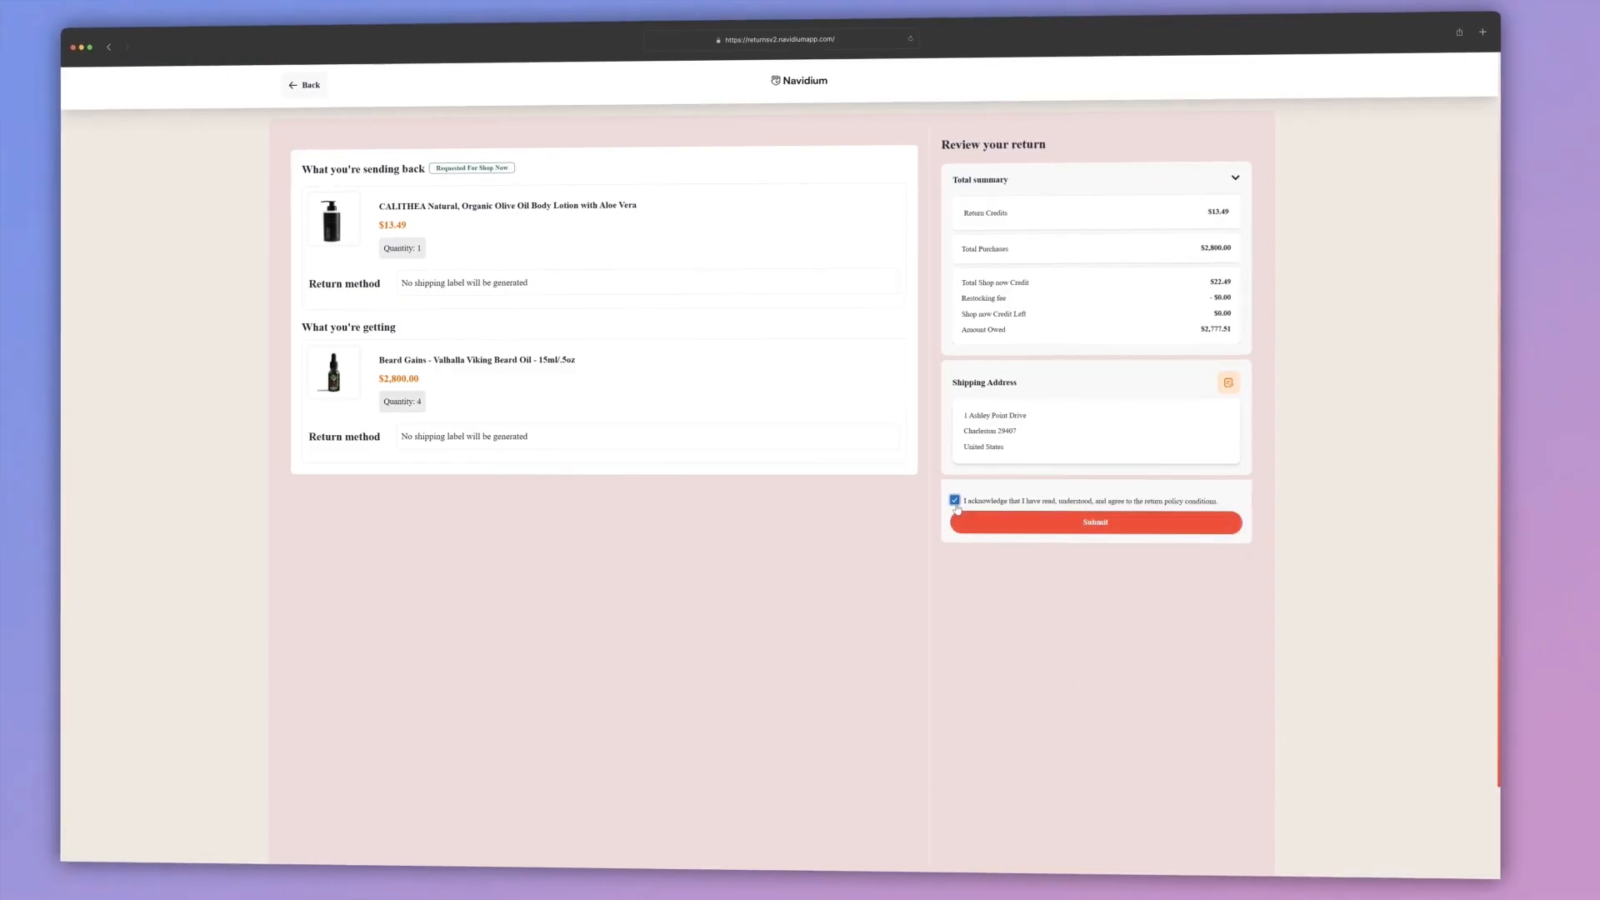
pyautogui.click(1079, 537)
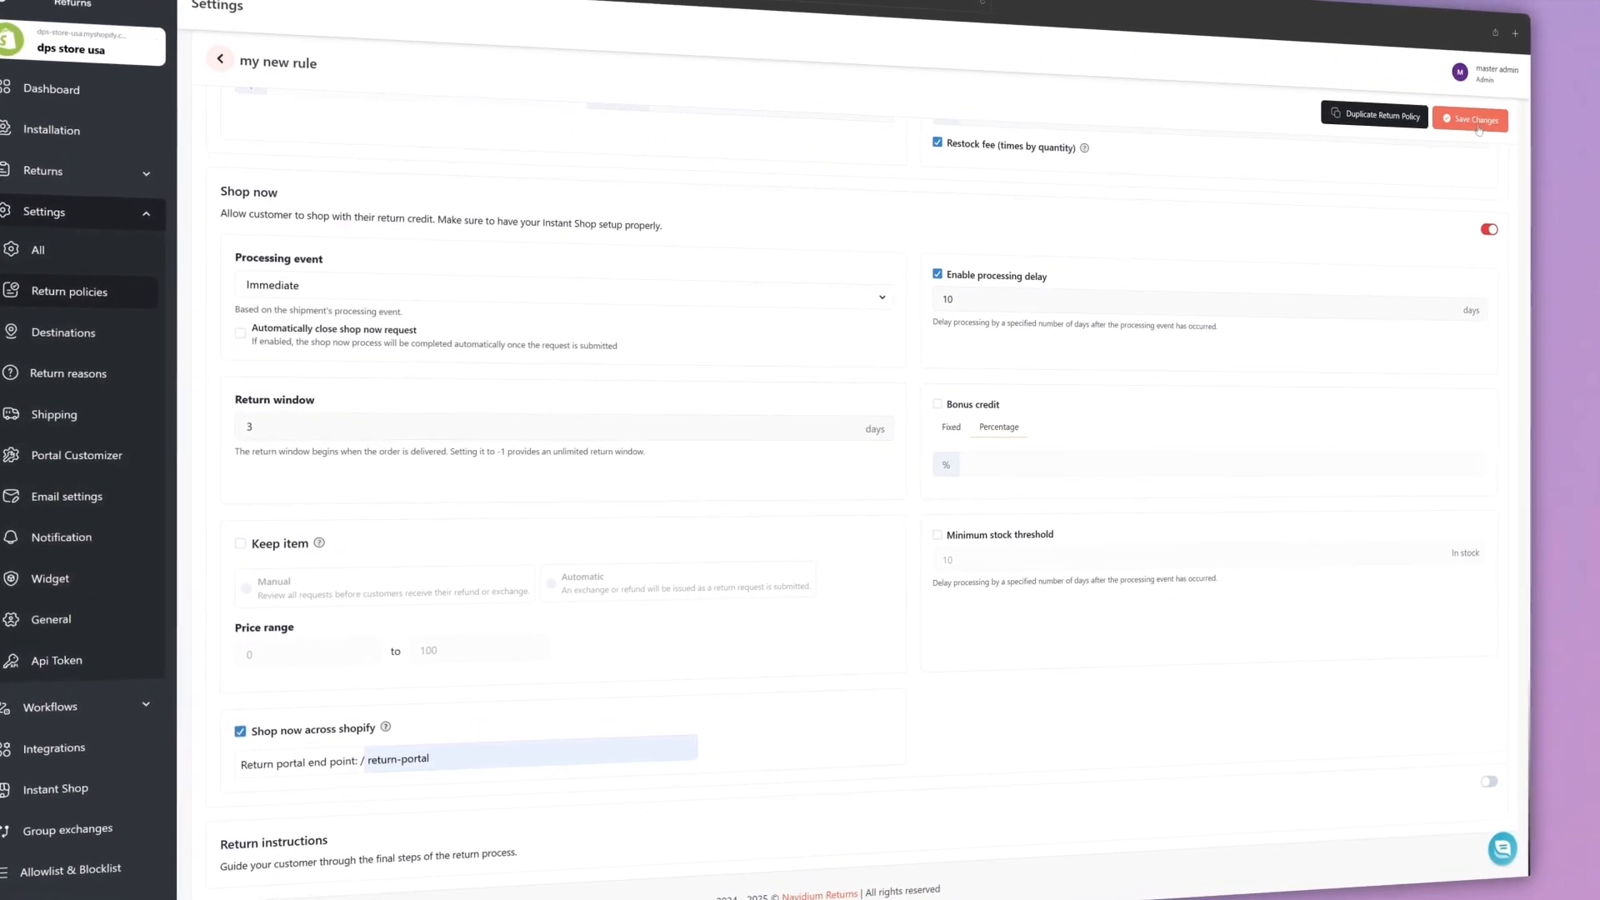
# Save the return policy and change the Instant Shop portal's button text to Add to My cart.
pyautogui.click(1476, 121)
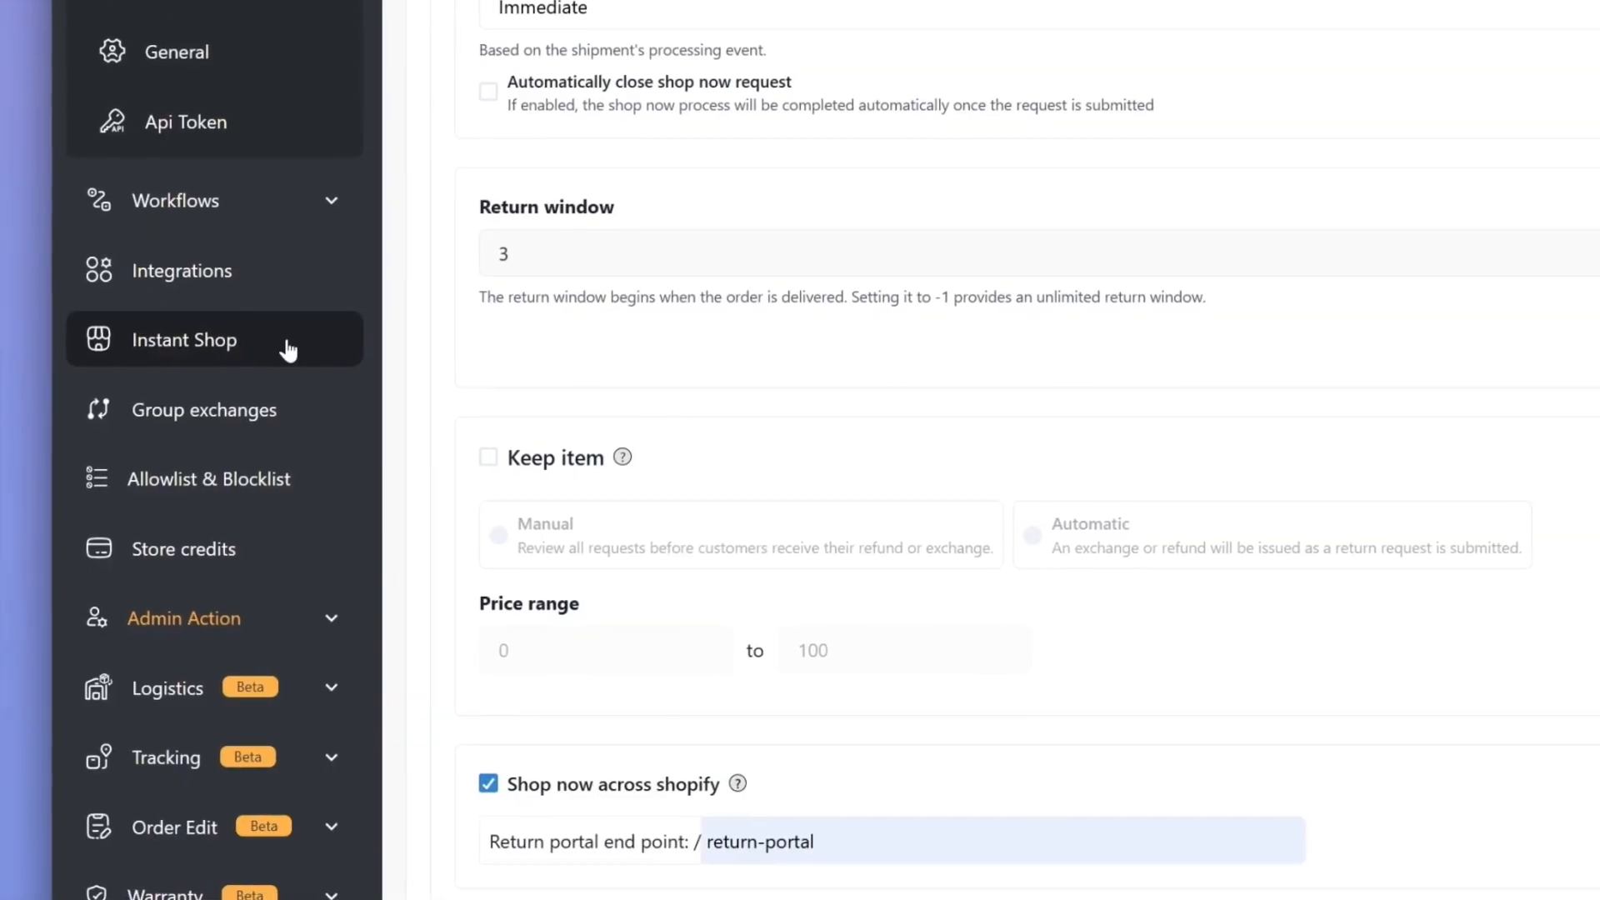
pyautogui.click(215, 448)
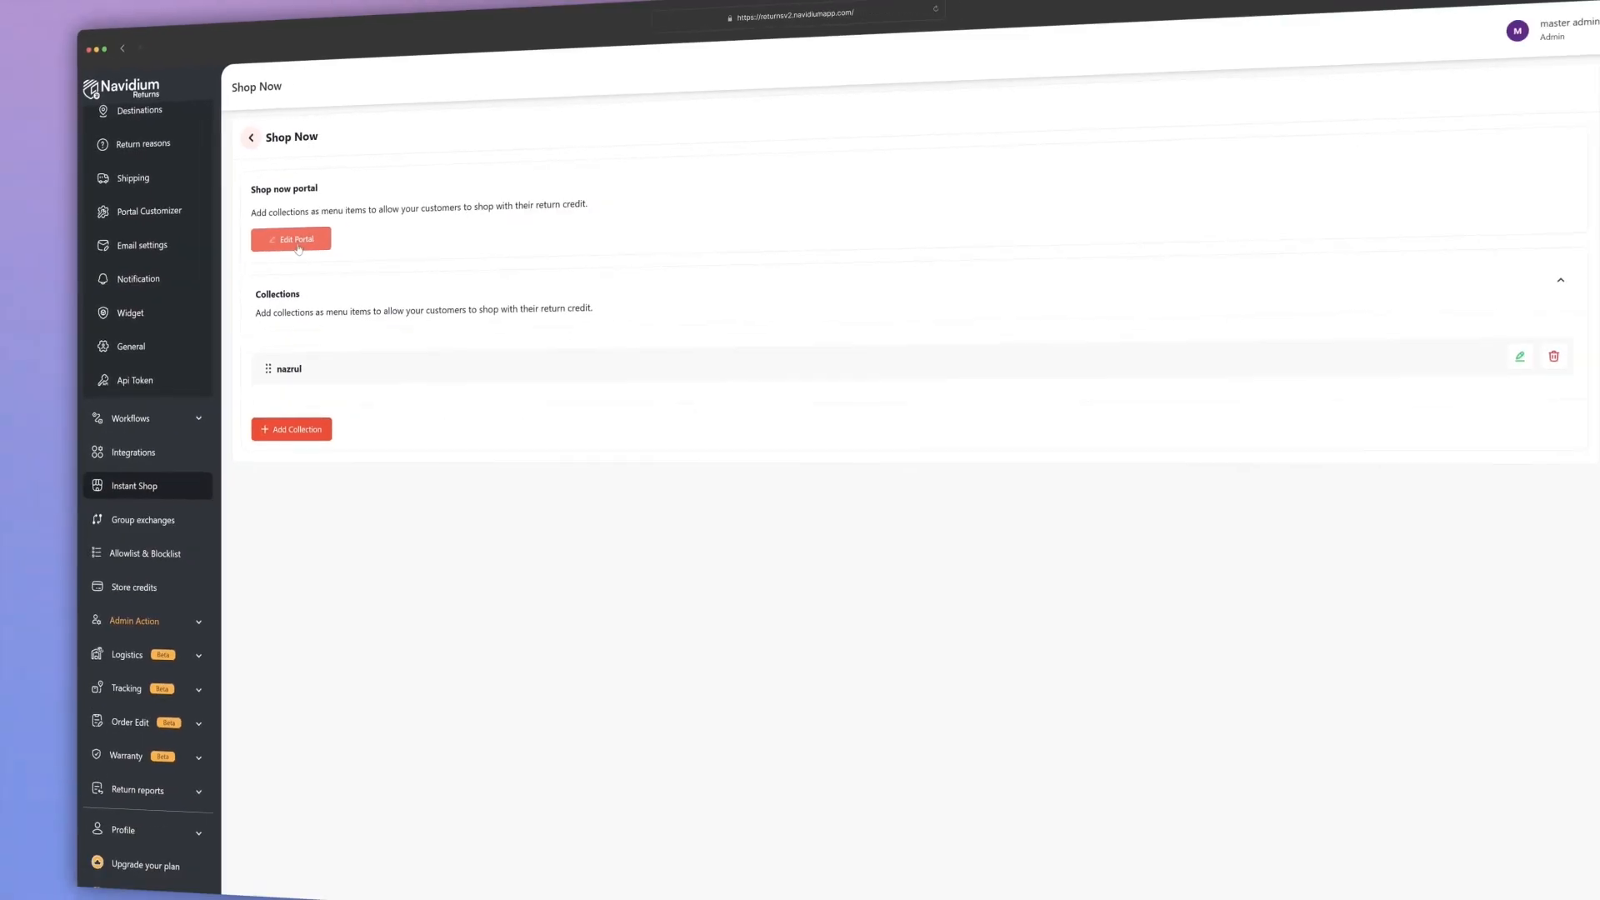
pyautogui.click(293, 240)
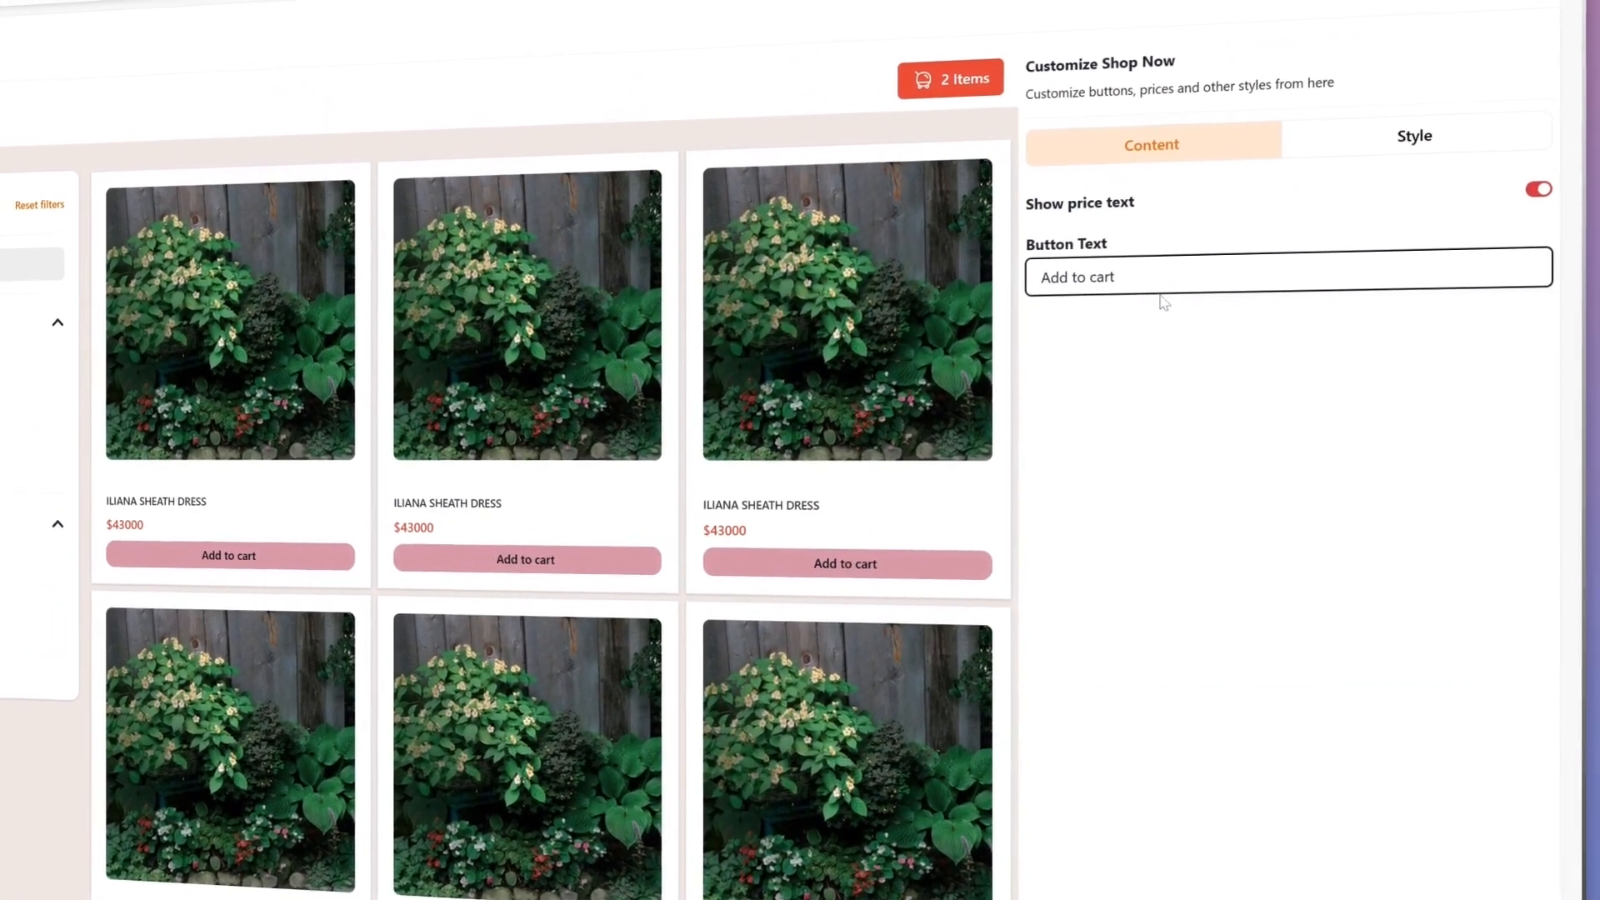
pyautogui.write('My')
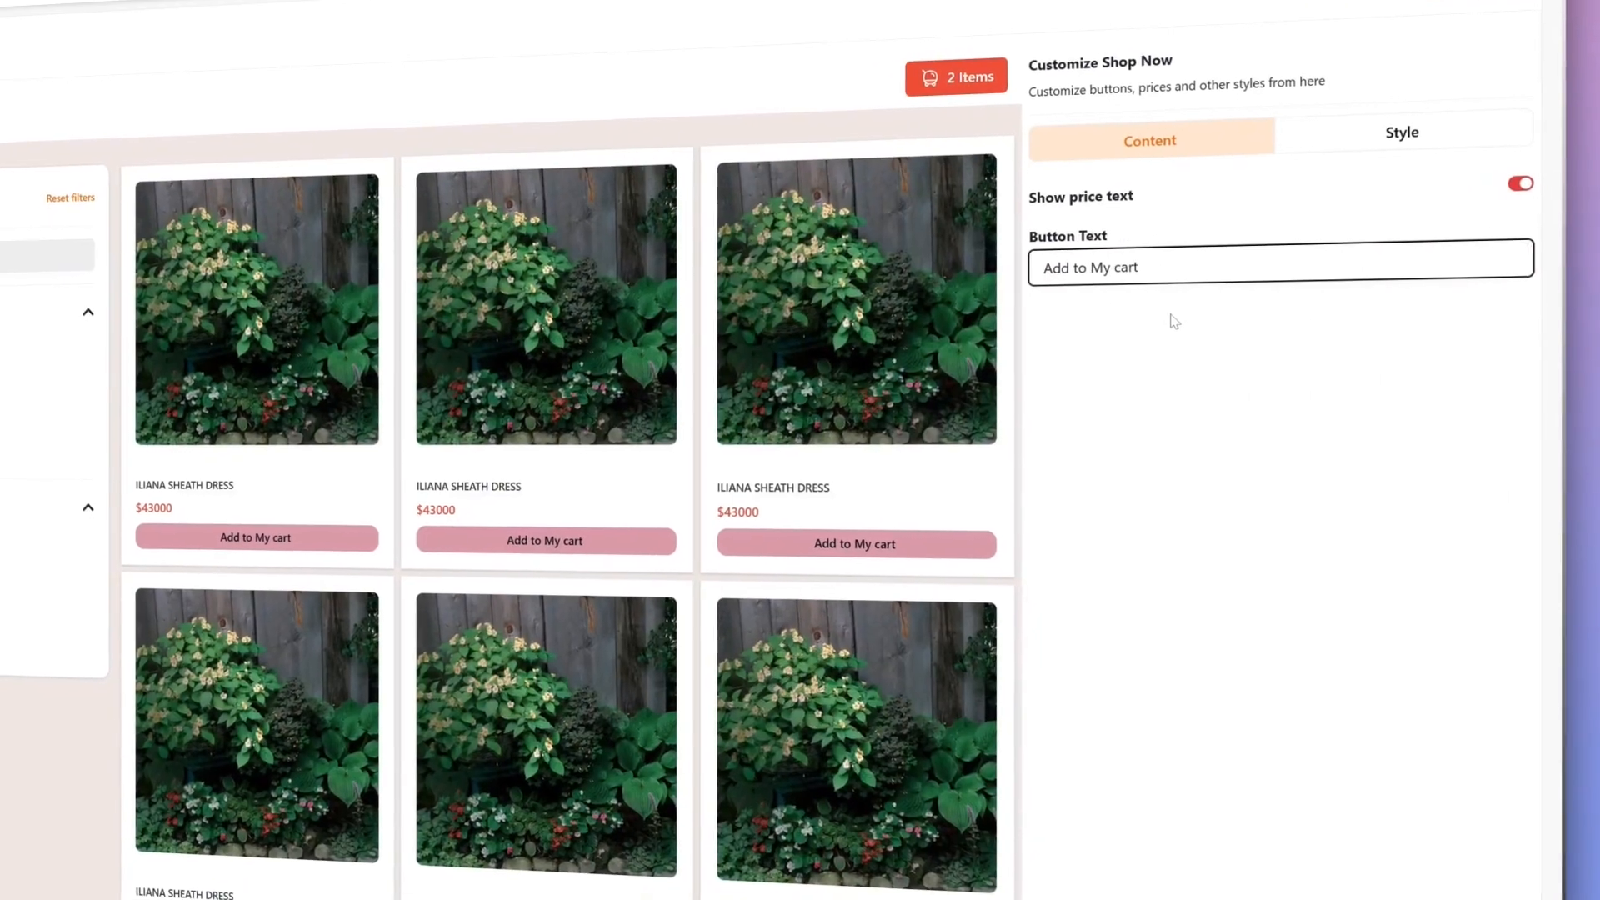
pyautogui.click(1176, 320)
# Set the Shop Now portal's product background color to #DCDBDB and the product title color to bright red.
pyautogui.click(1402, 132)
pyautogui.click(1241, 219)
pyautogui.click(1241, 250)
pyautogui.click(1198, 412)
pyautogui.click(1417, 203)
pyautogui.click(1361, 262)
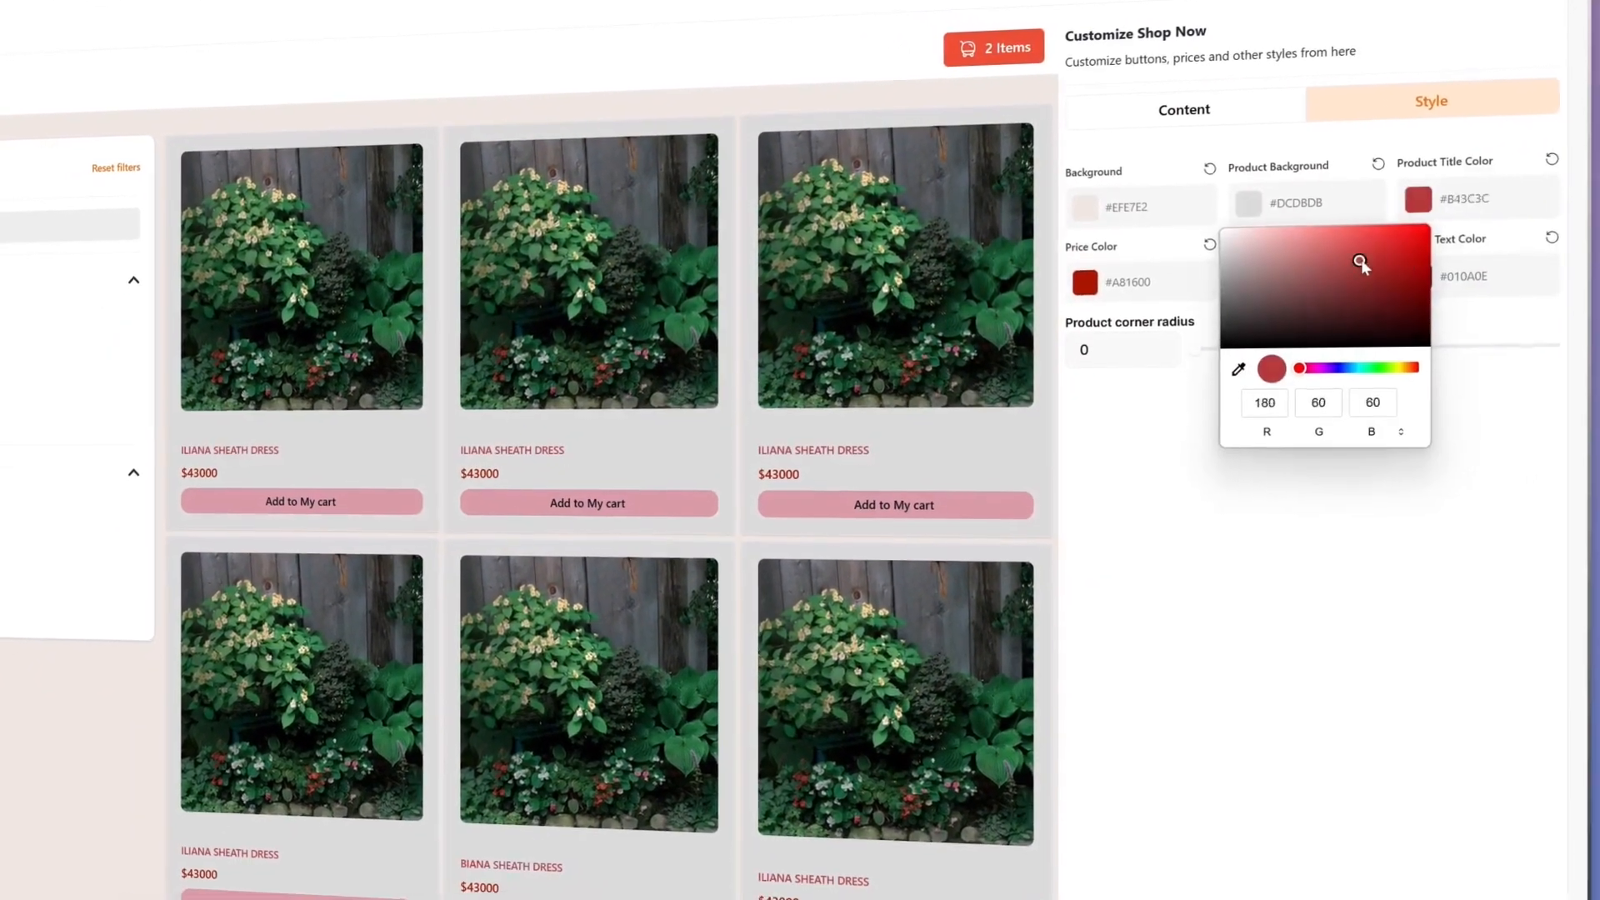
pyautogui.moveTo(1360, 261); pyautogui.dragTo(1404, 254)
# Set the portal's price color to dark red and the button text color to dark navy, and save the changes.
pyautogui.click(1085, 282)
pyautogui.moveTo(1280, 344); pyautogui.dragTo(1284, 355)
pyautogui.click(1419, 278)
pyautogui.click(1385, 400)
pyautogui.click(1485, 397)
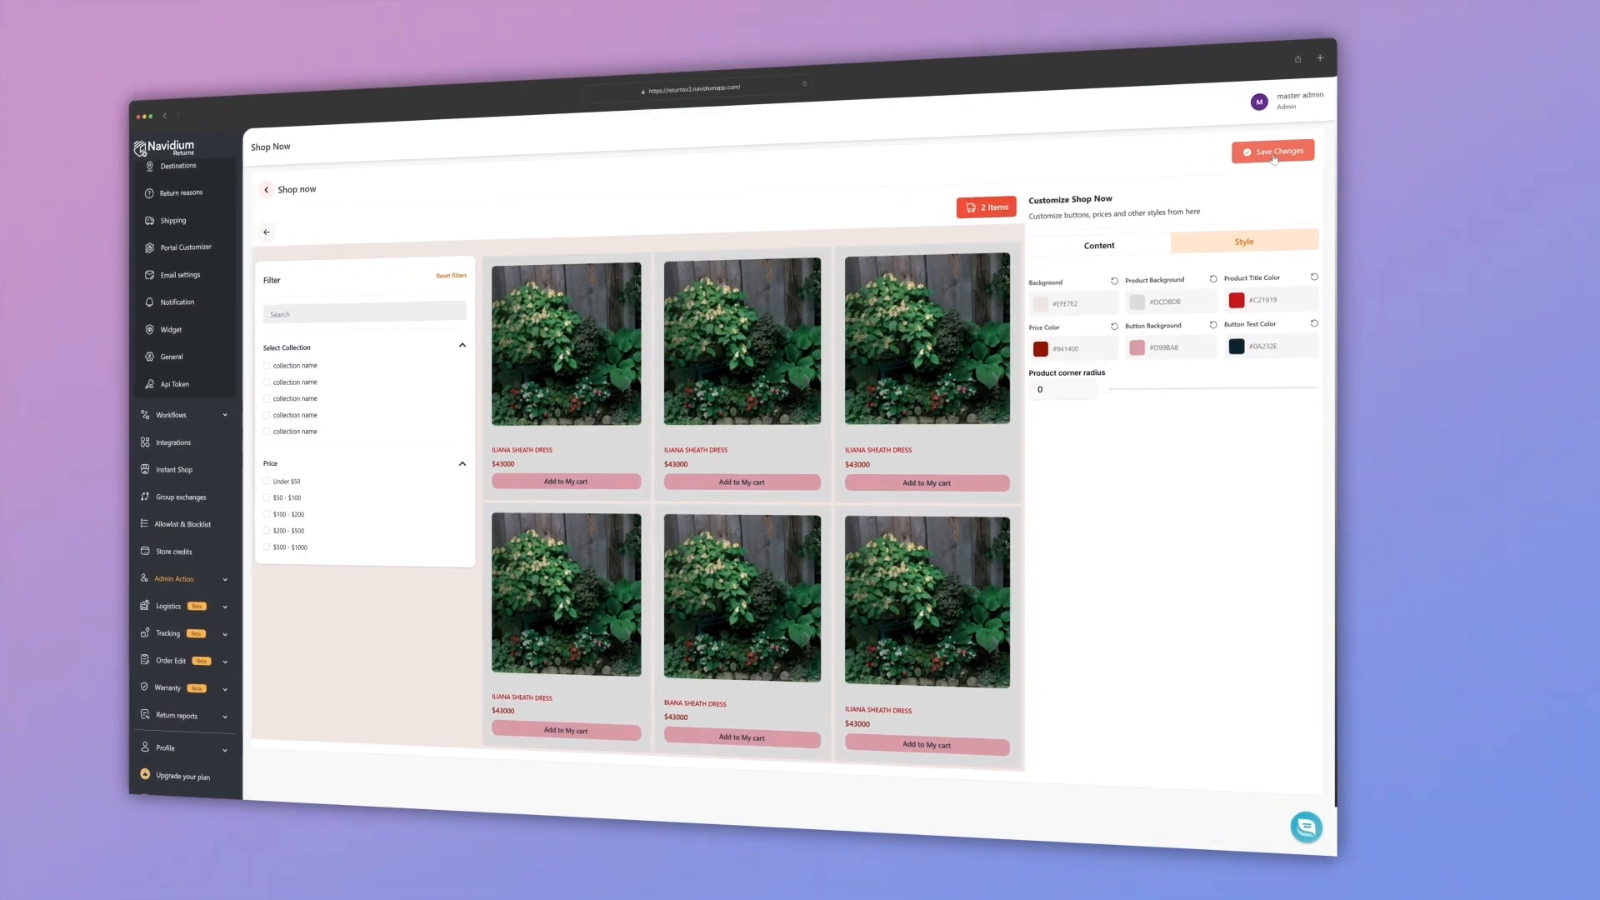
pyautogui.click(1274, 153)
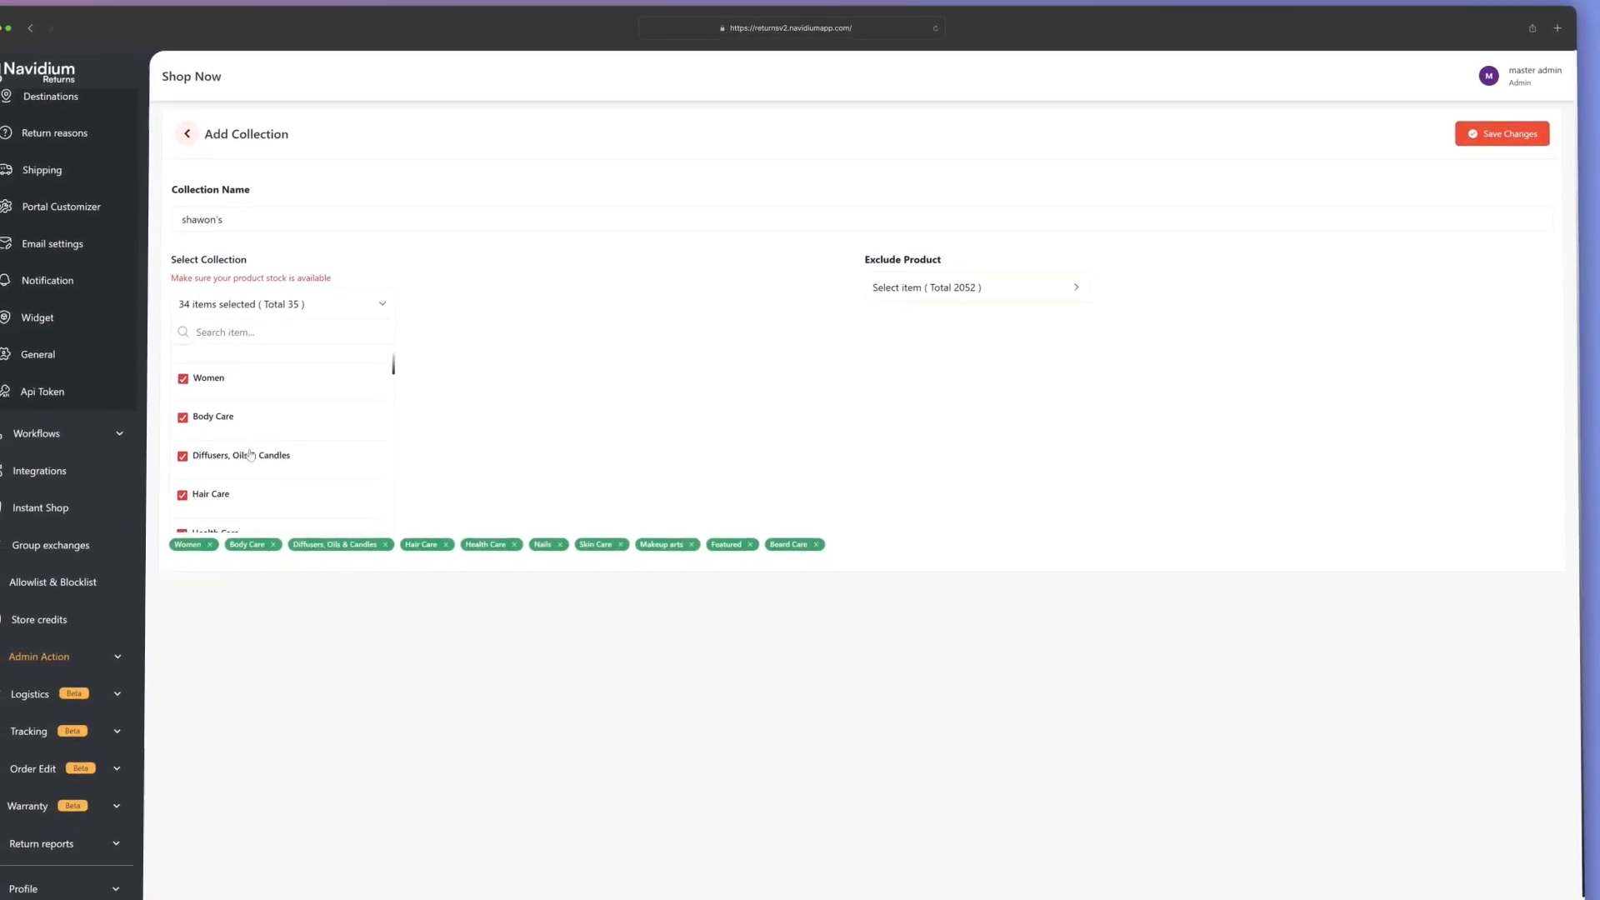
# Add a Shop Now collection covering every store collection except Men, select the products to exclude, and save it.
pyautogui.click(1058, 272)
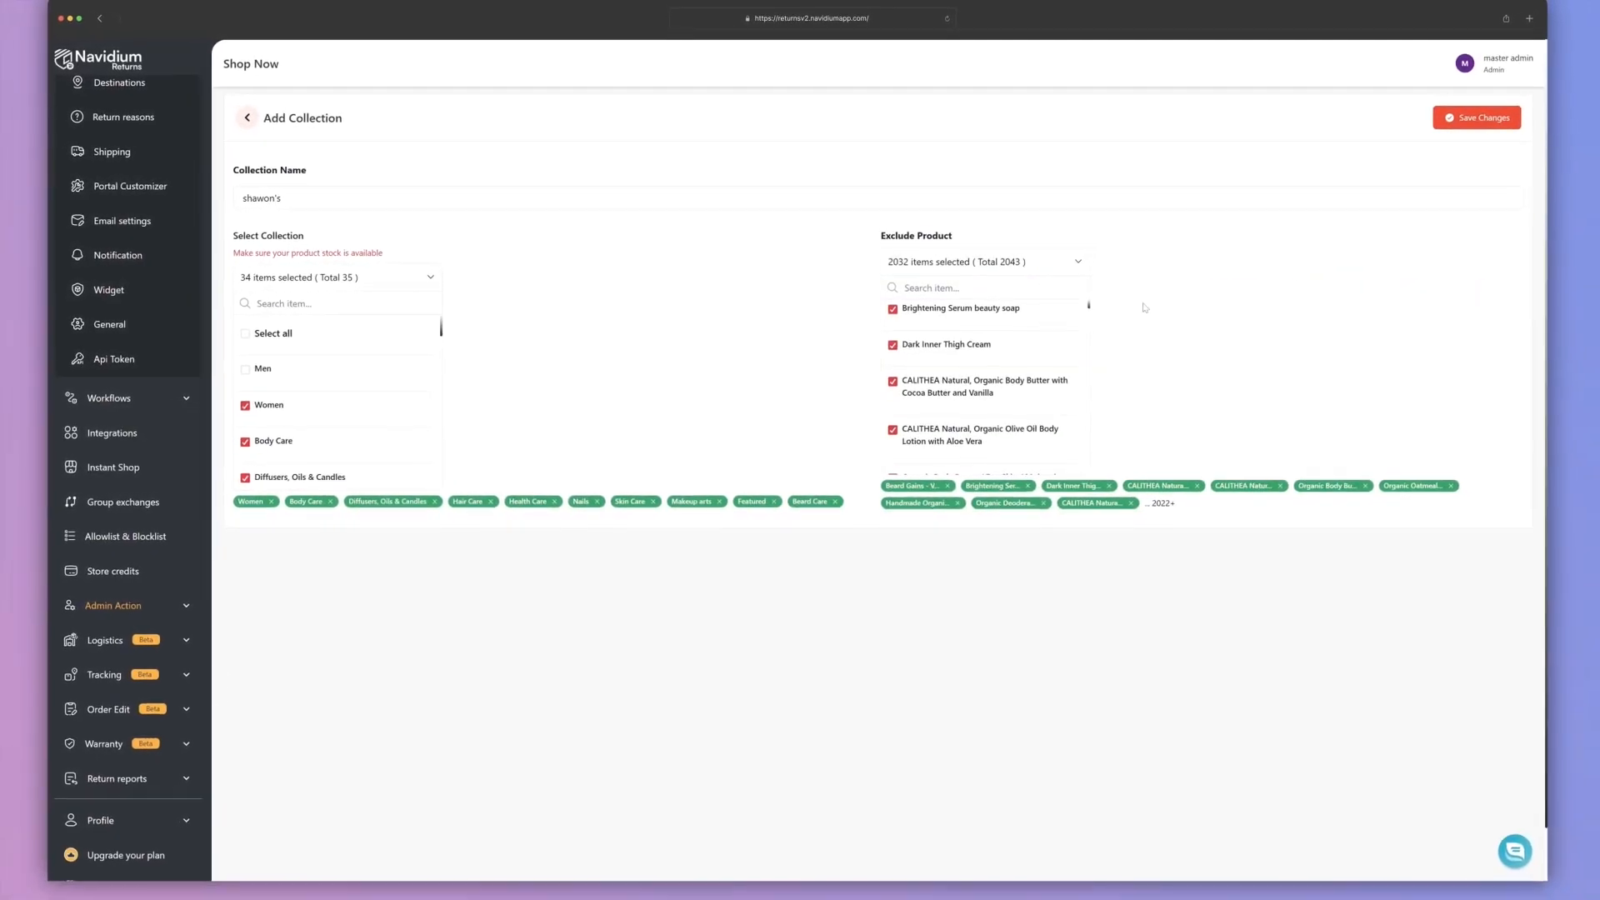
pyautogui.click(1485, 117)
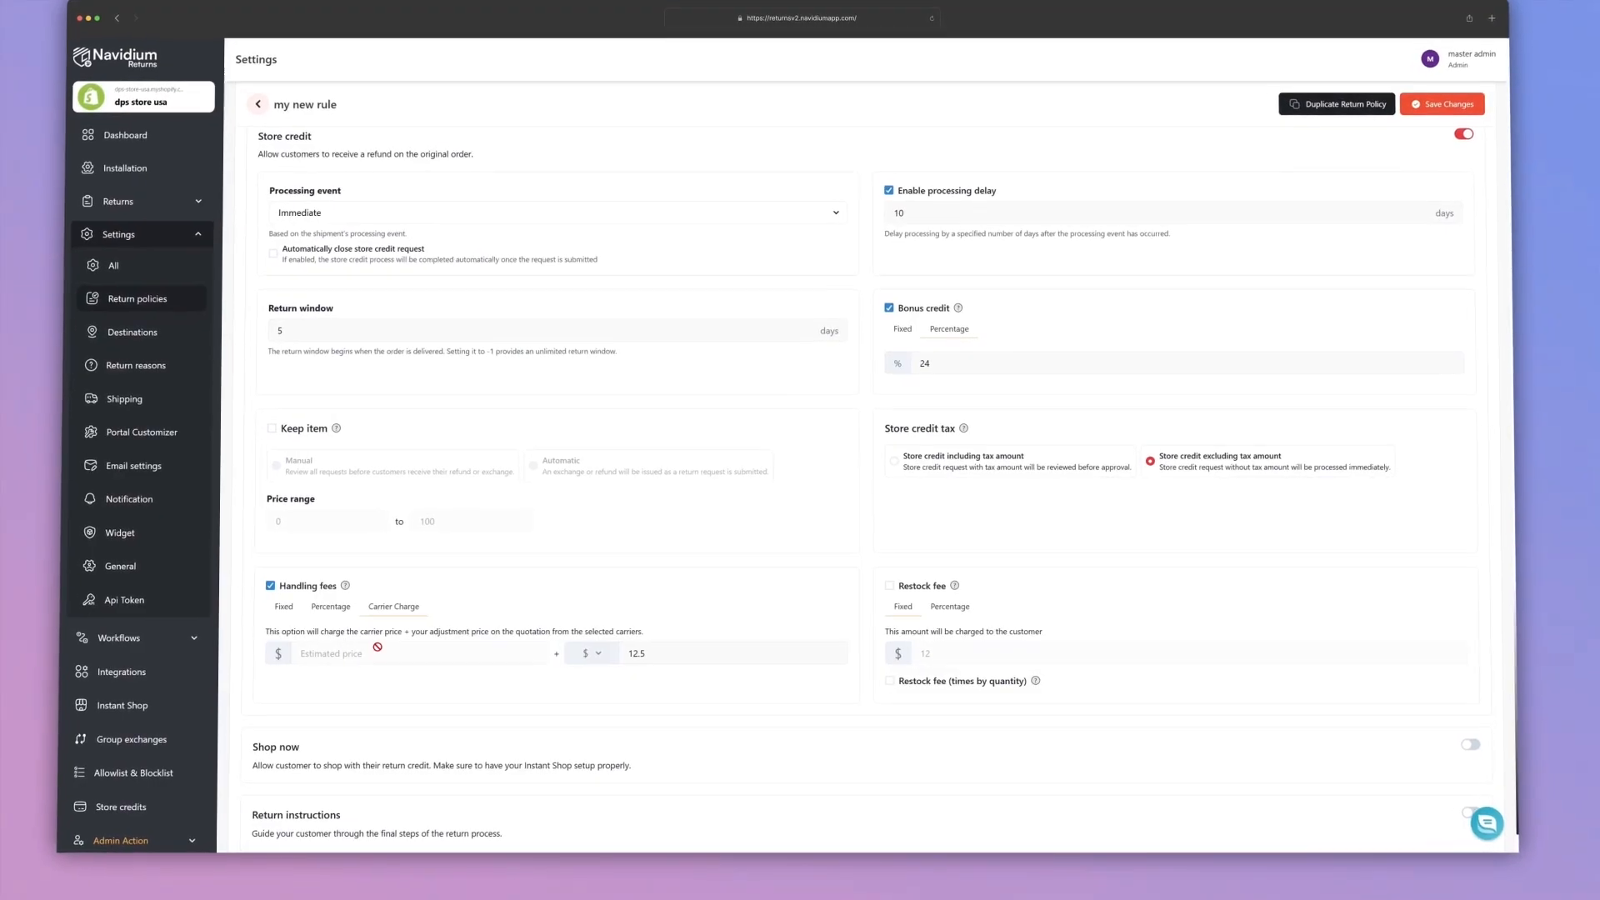
# Set the store credit handling fee's carrier charge adjustment to $15 and enable a percentage-based restock fee.
pyautogui.doubleClick(635, 654)
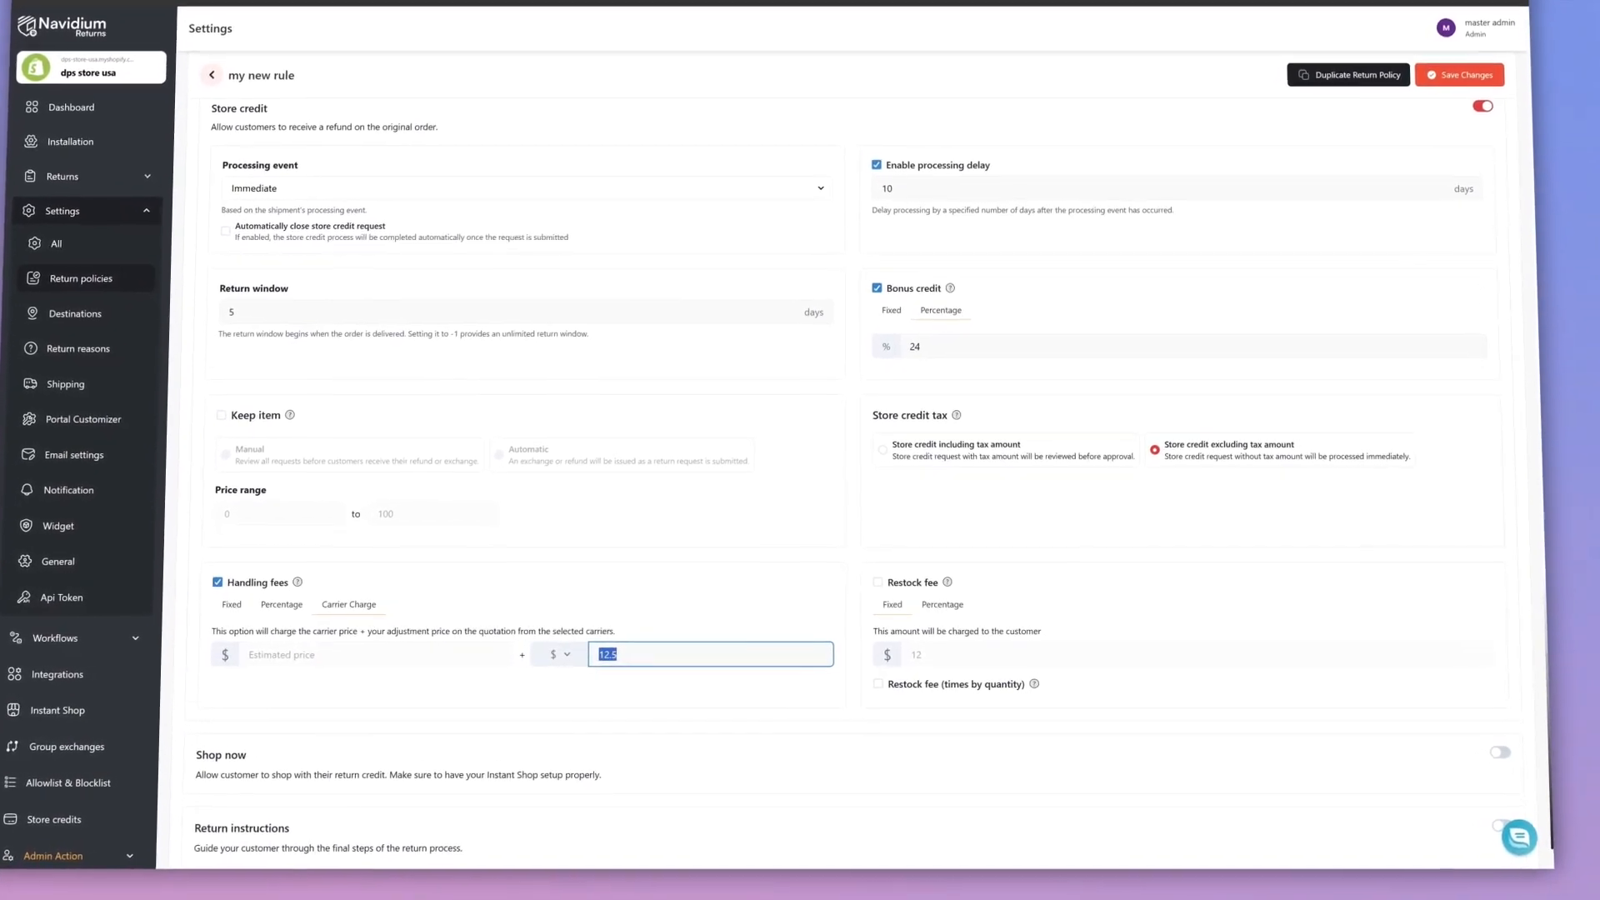
pyautogui.write('15')
pyautogui.click(940, 604)
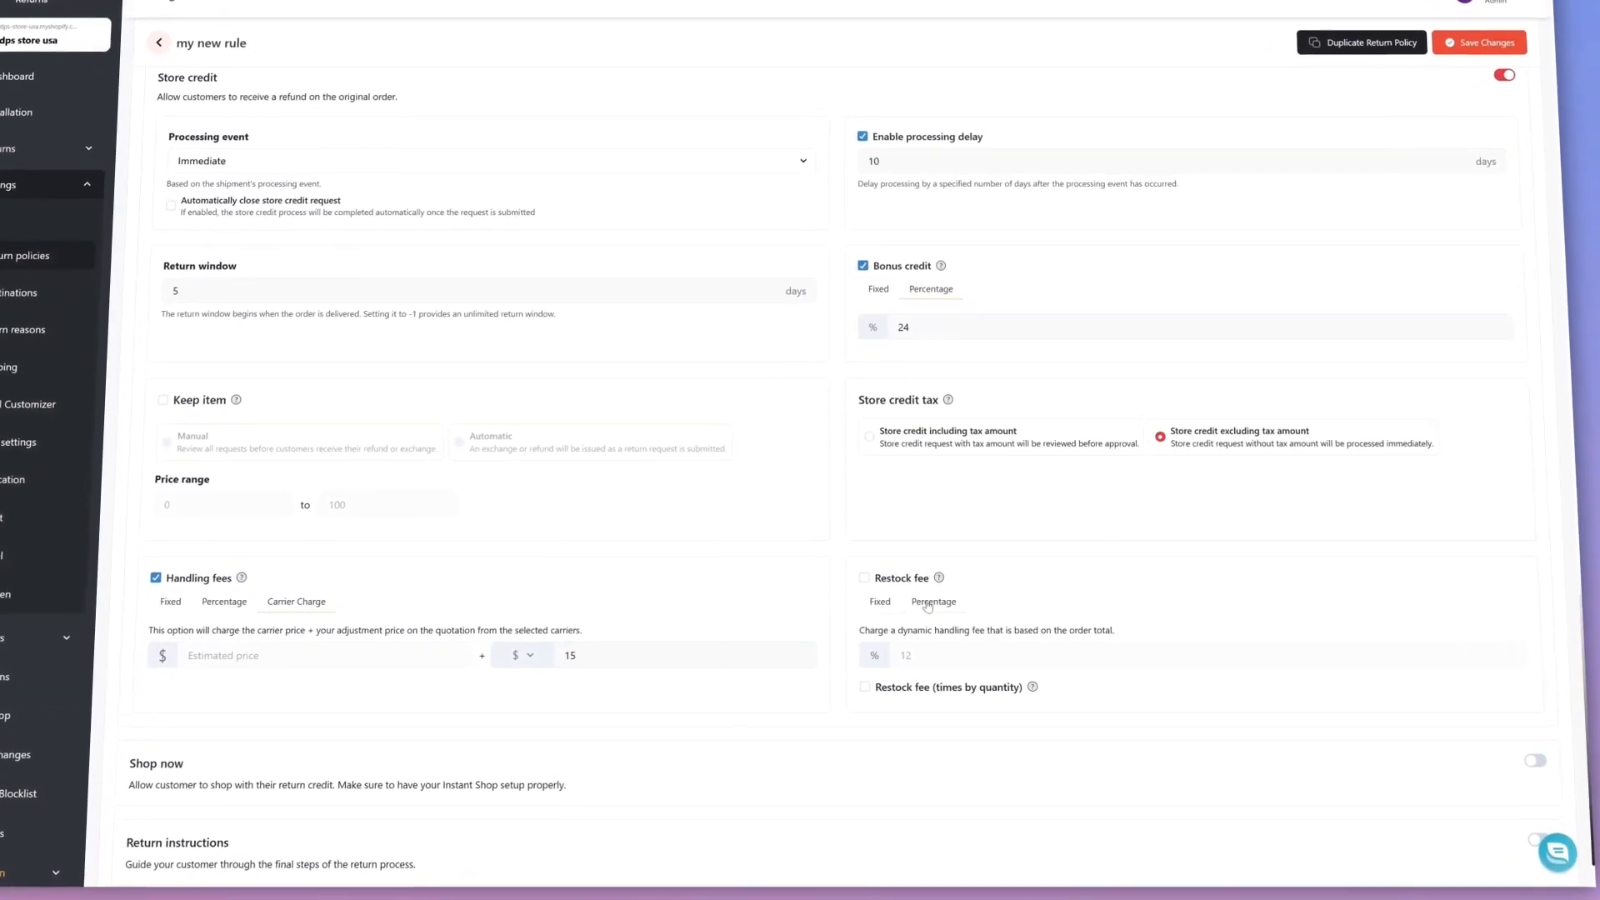
pyautogui.click(890, 584)
pyautogui.doubleClick(903, 655)
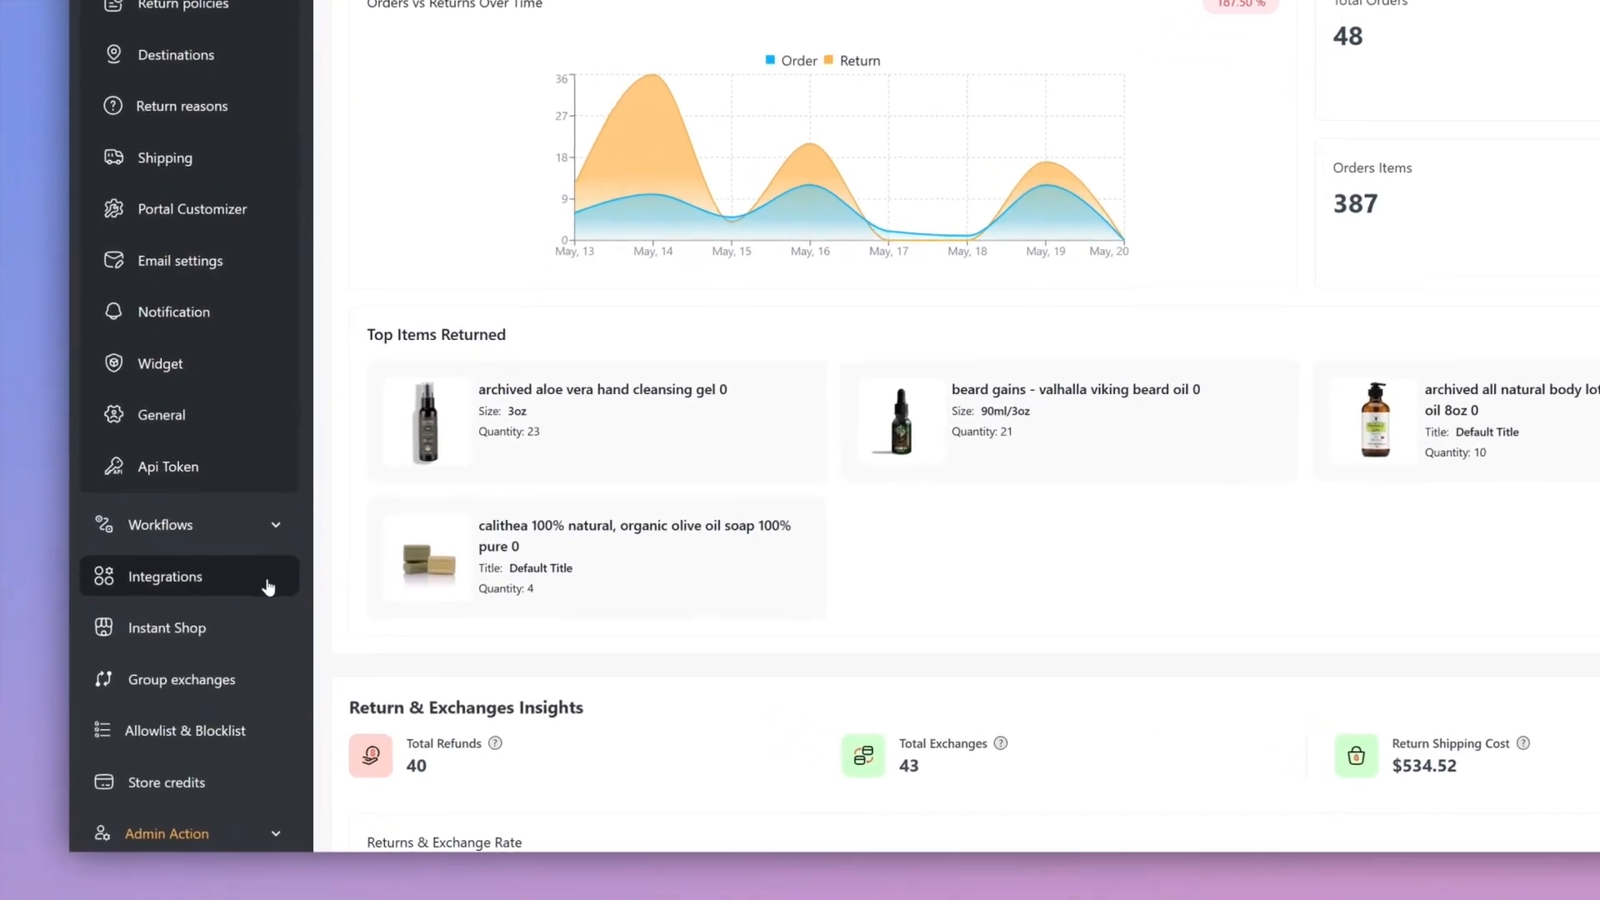
# Open the available integrations and start the Stripe payment integration.
pyautogui.click(268, 587)
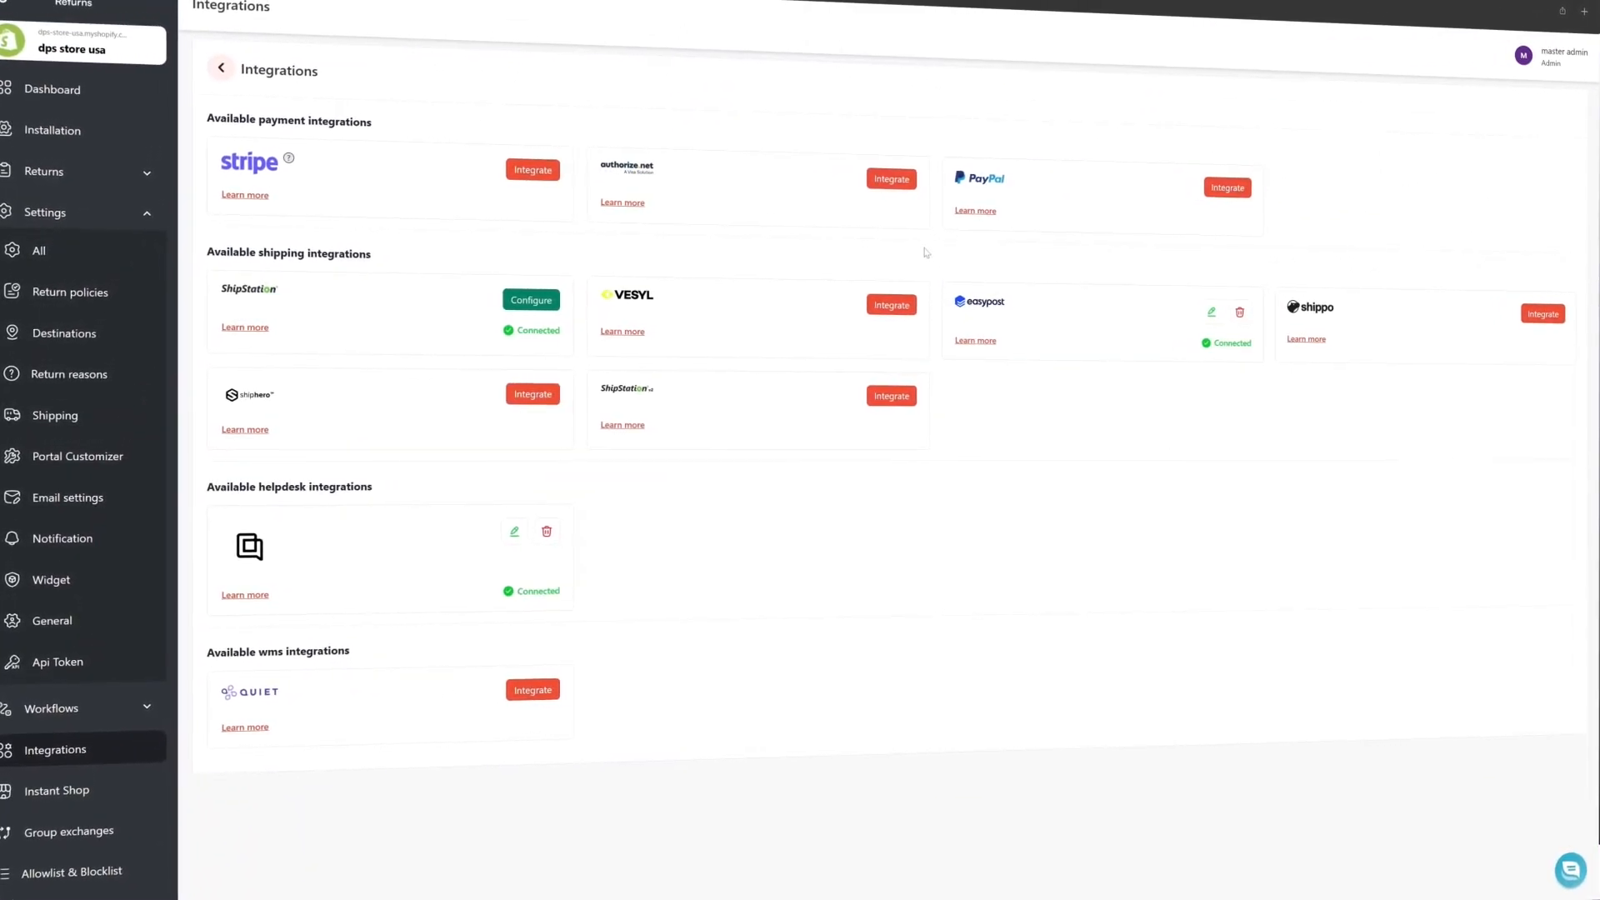
pyautogui.click(523, 177)
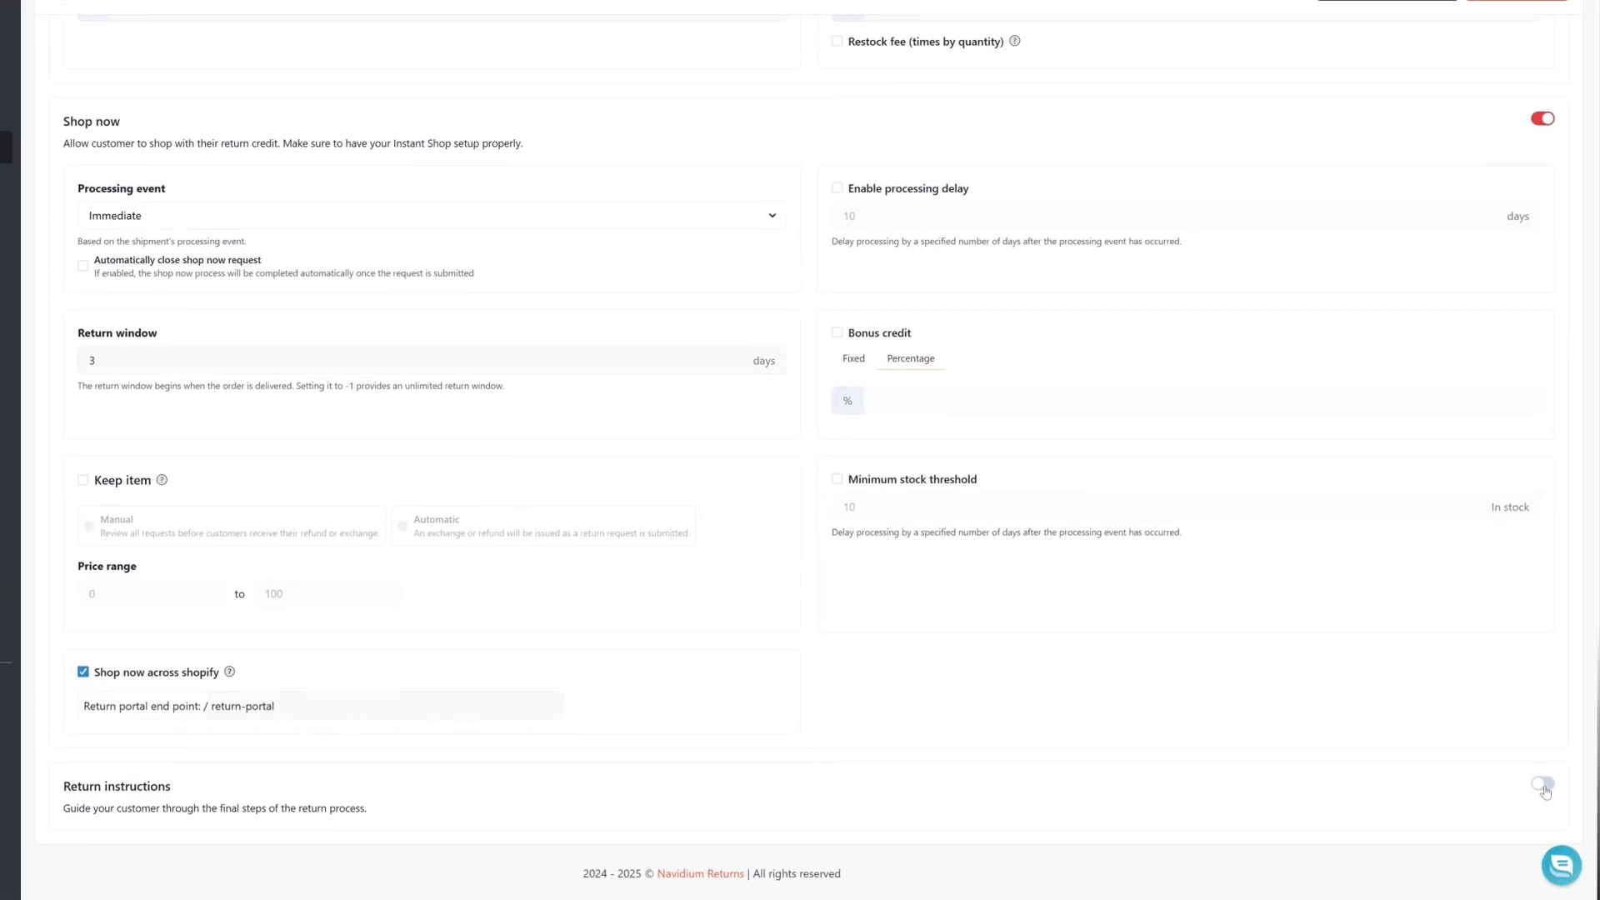
# Enable return instructions for the policy and replace the first instruction's text with "Edit Your".
pyautogui.click(1542, 784)
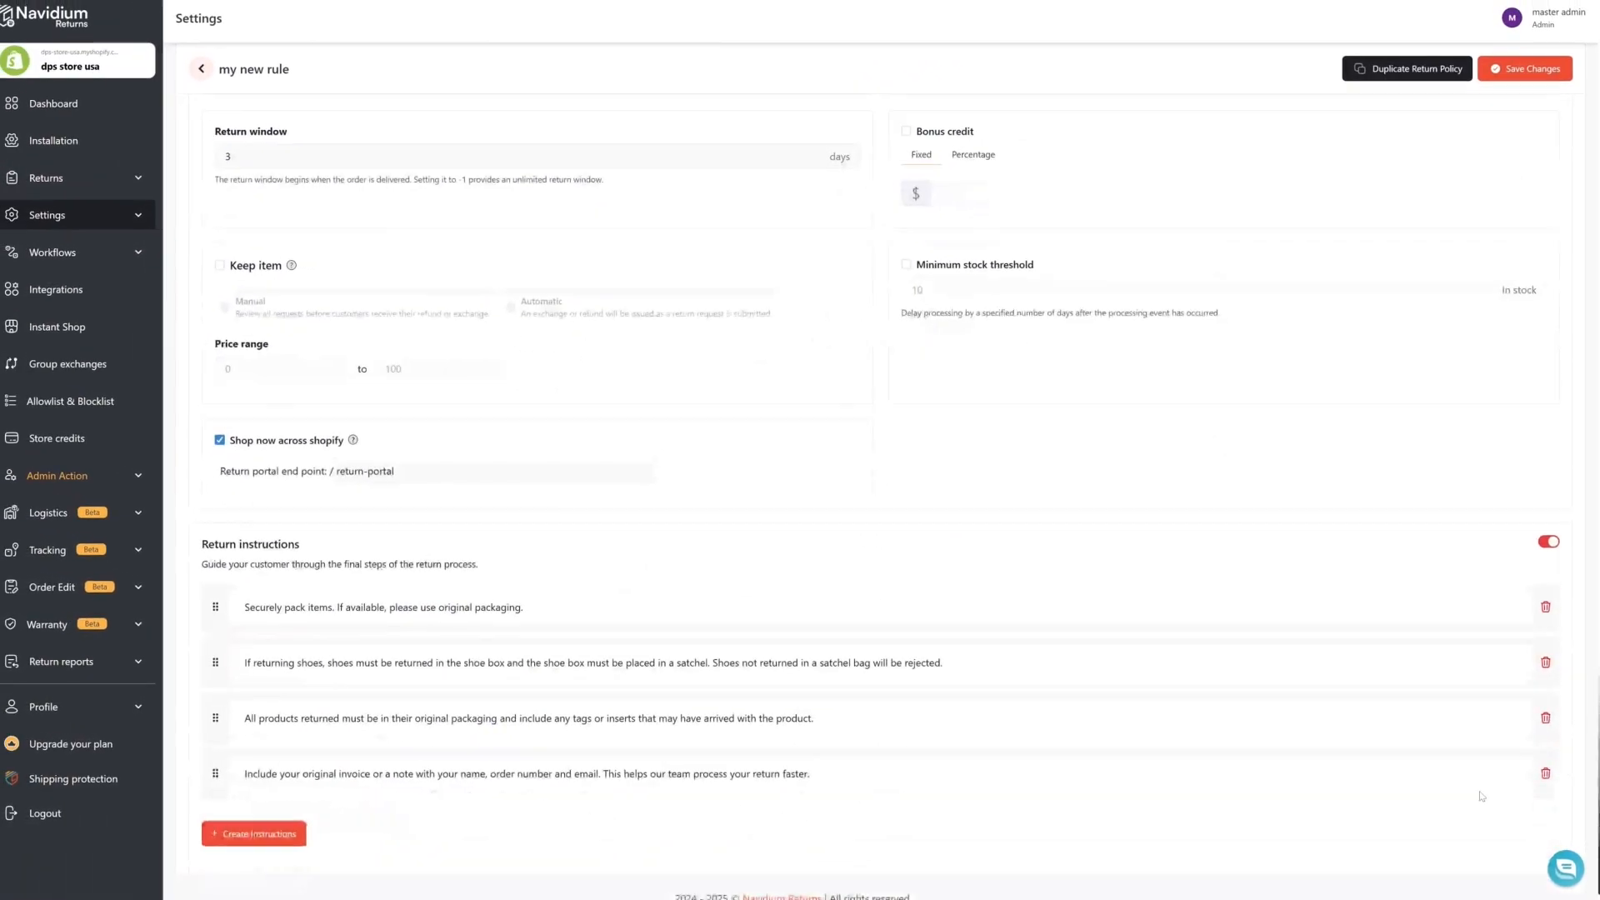
pyautogui.tripleClick(614, 590)
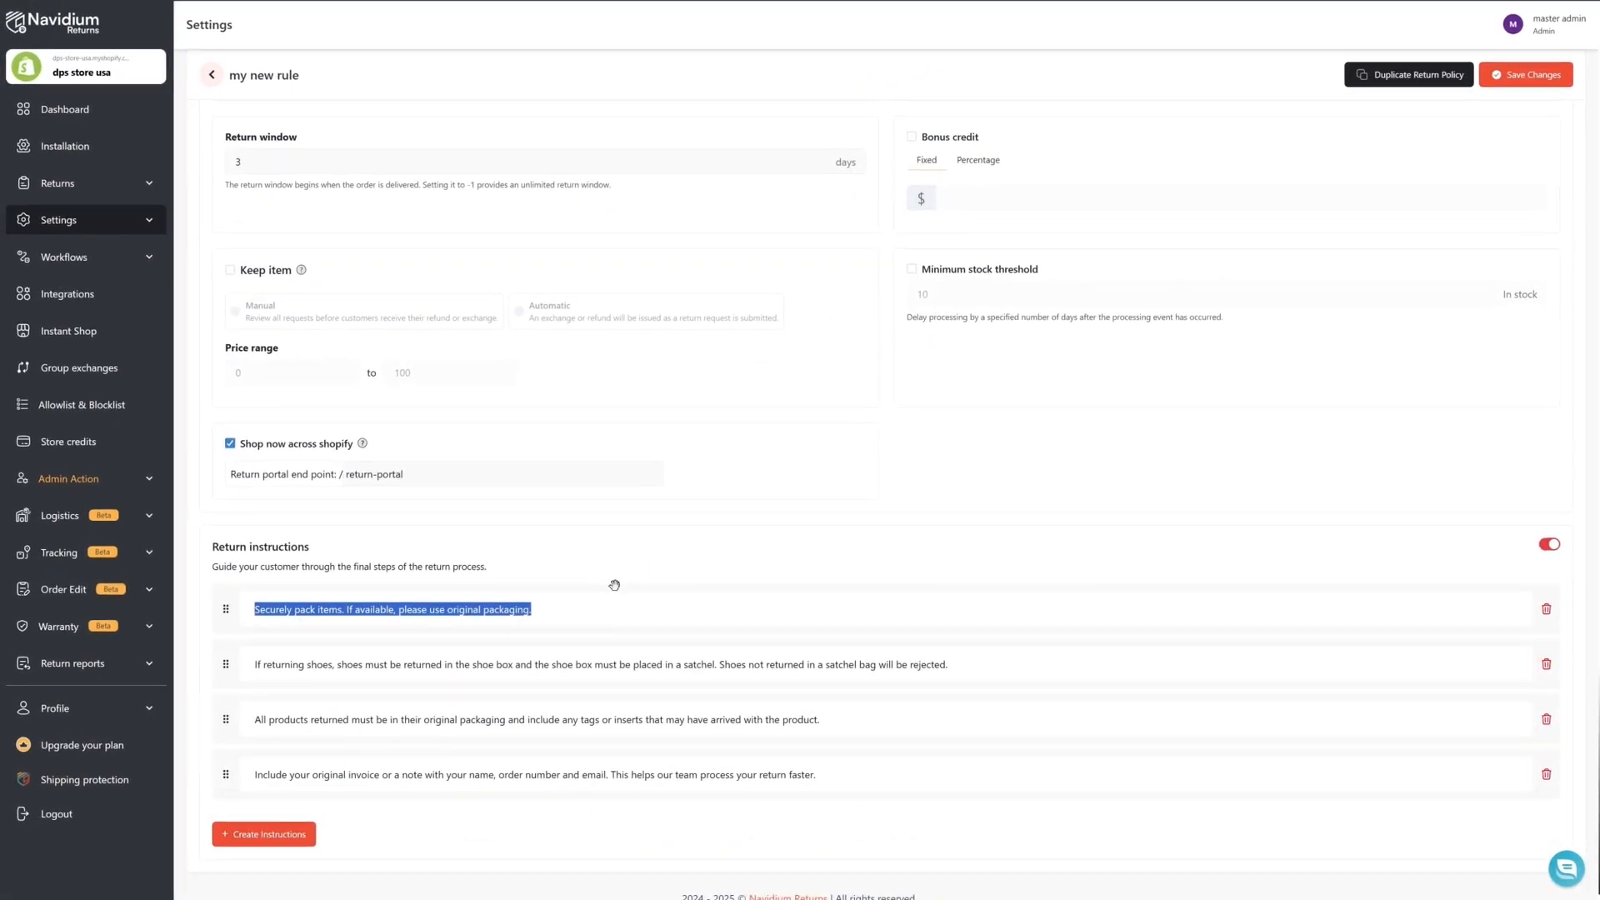
pyautogui.write('Edit Your')
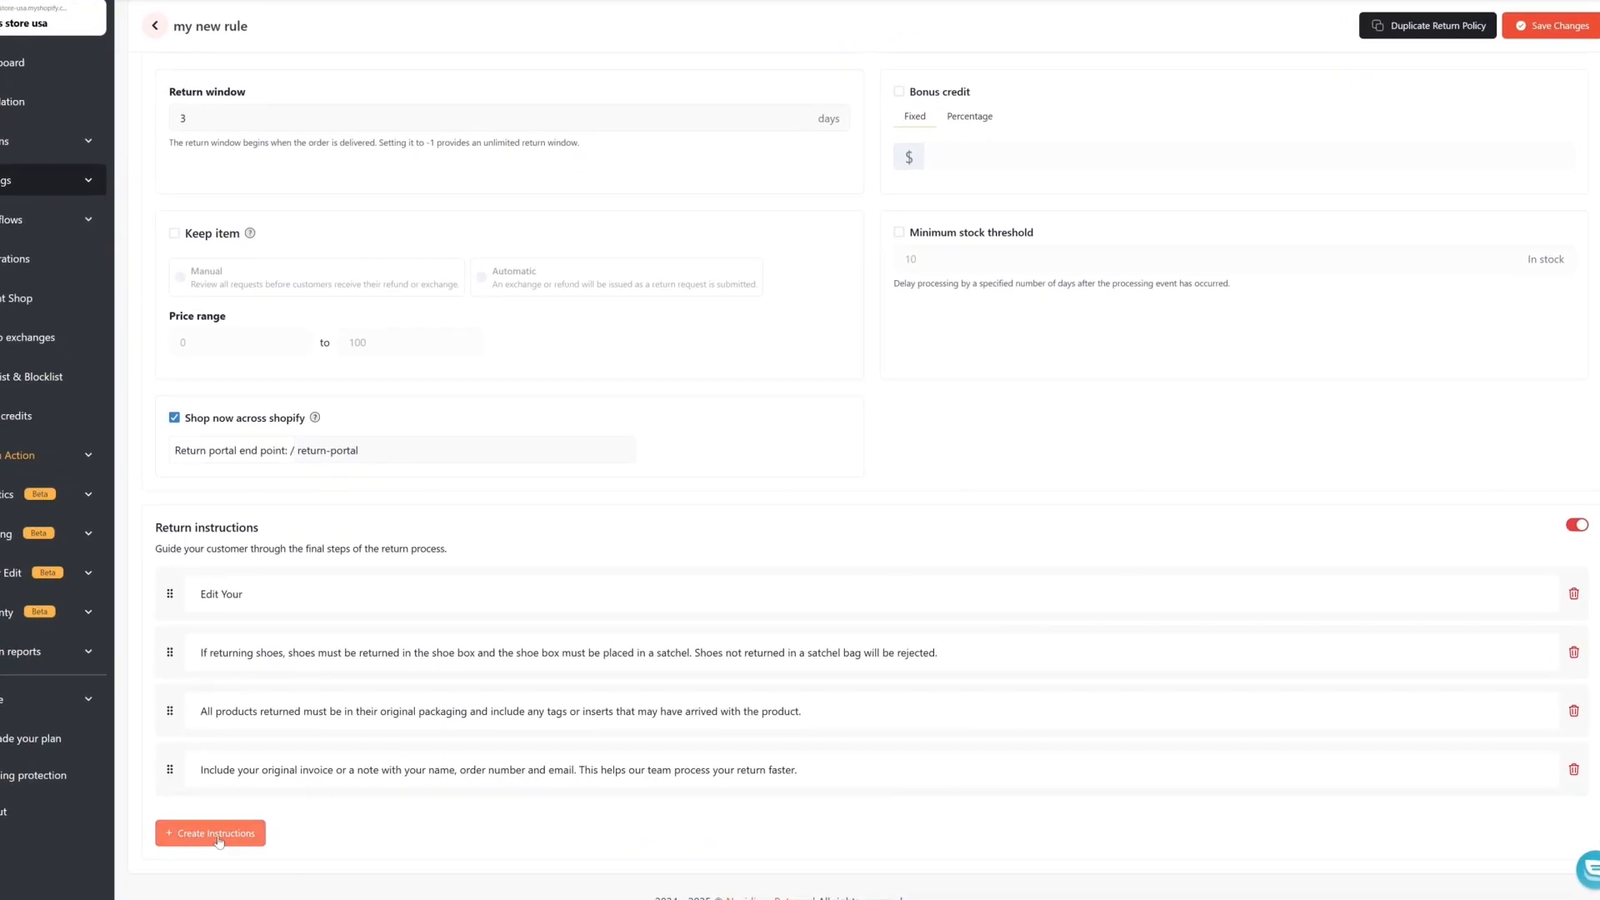
# Add another return instruction reading "New" and save the return policy.
pyautogui.click(220, 833)
pyautogui.write('New')
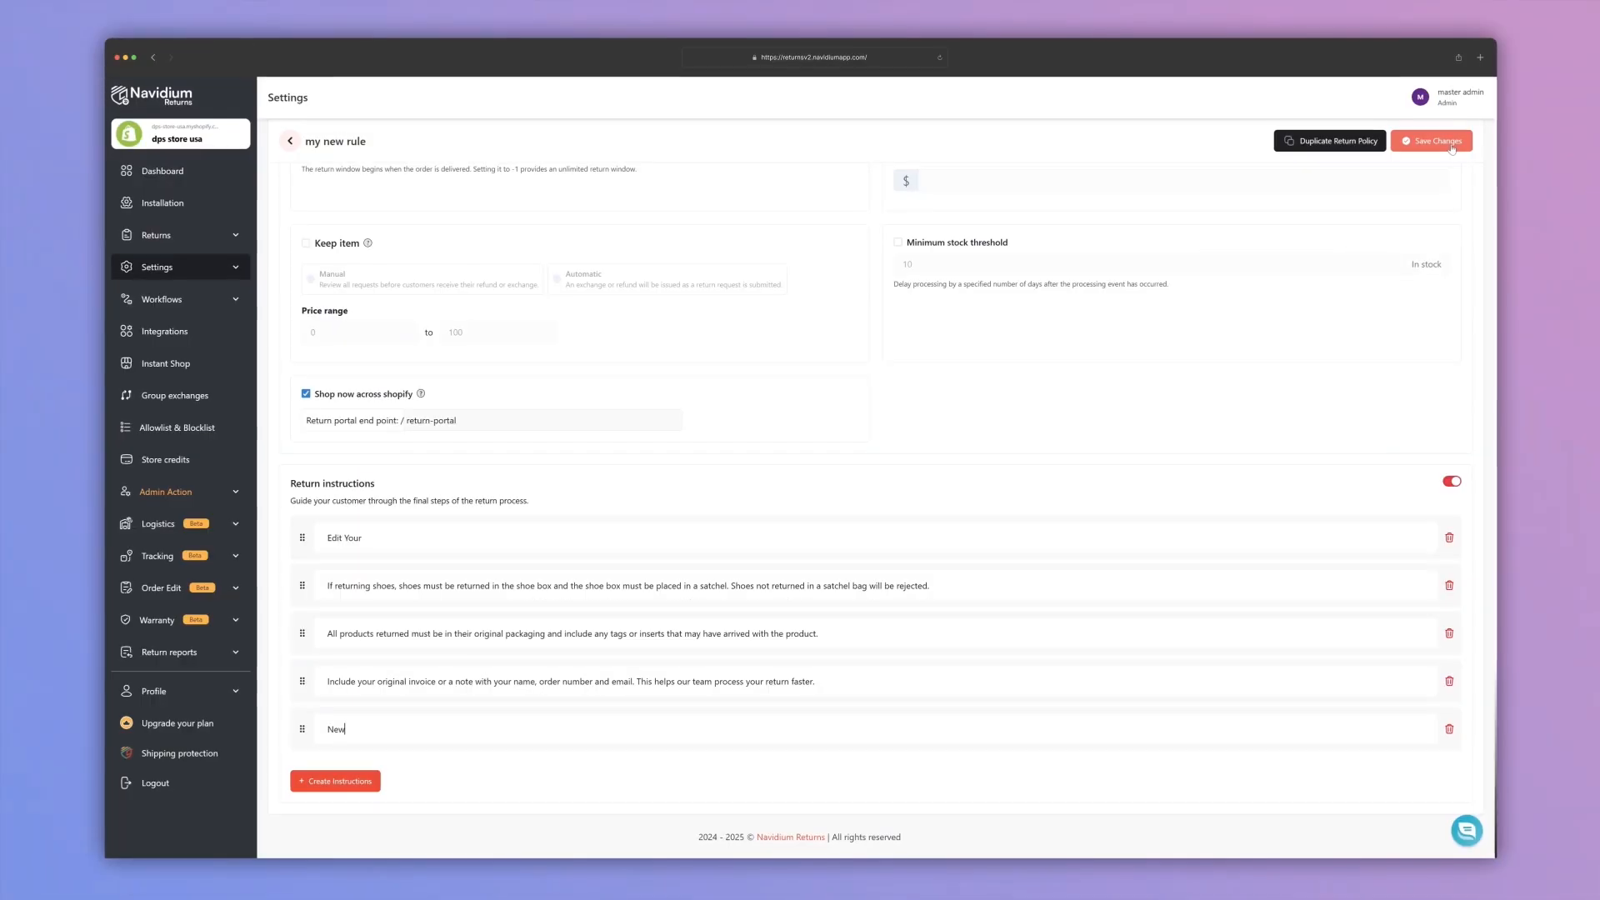
pyautogui.click(1454, 143)
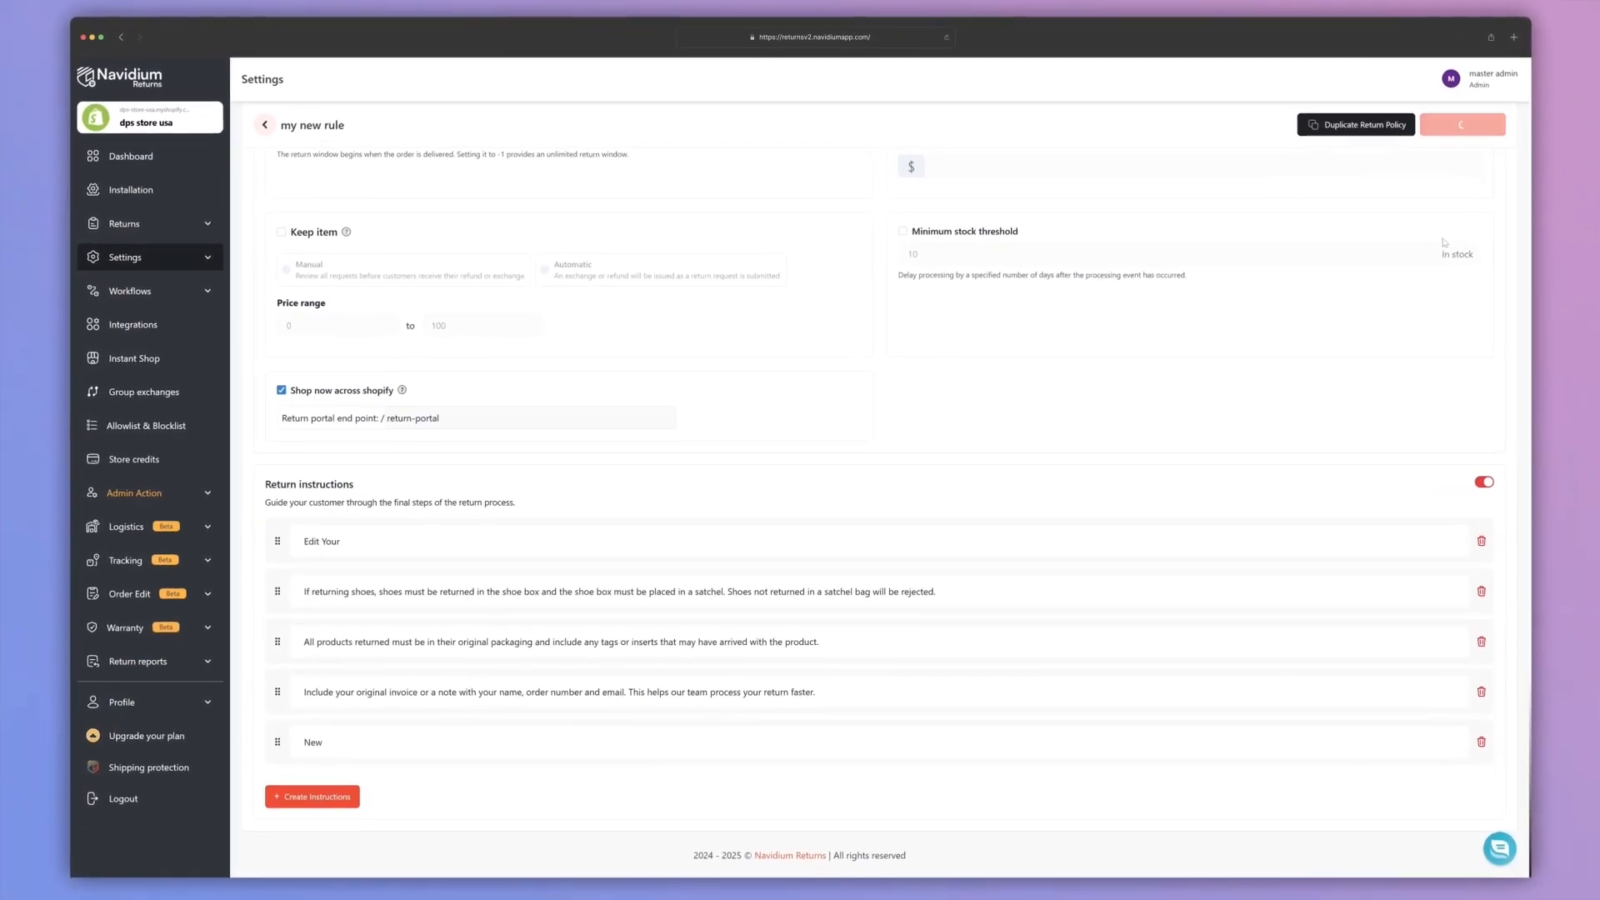